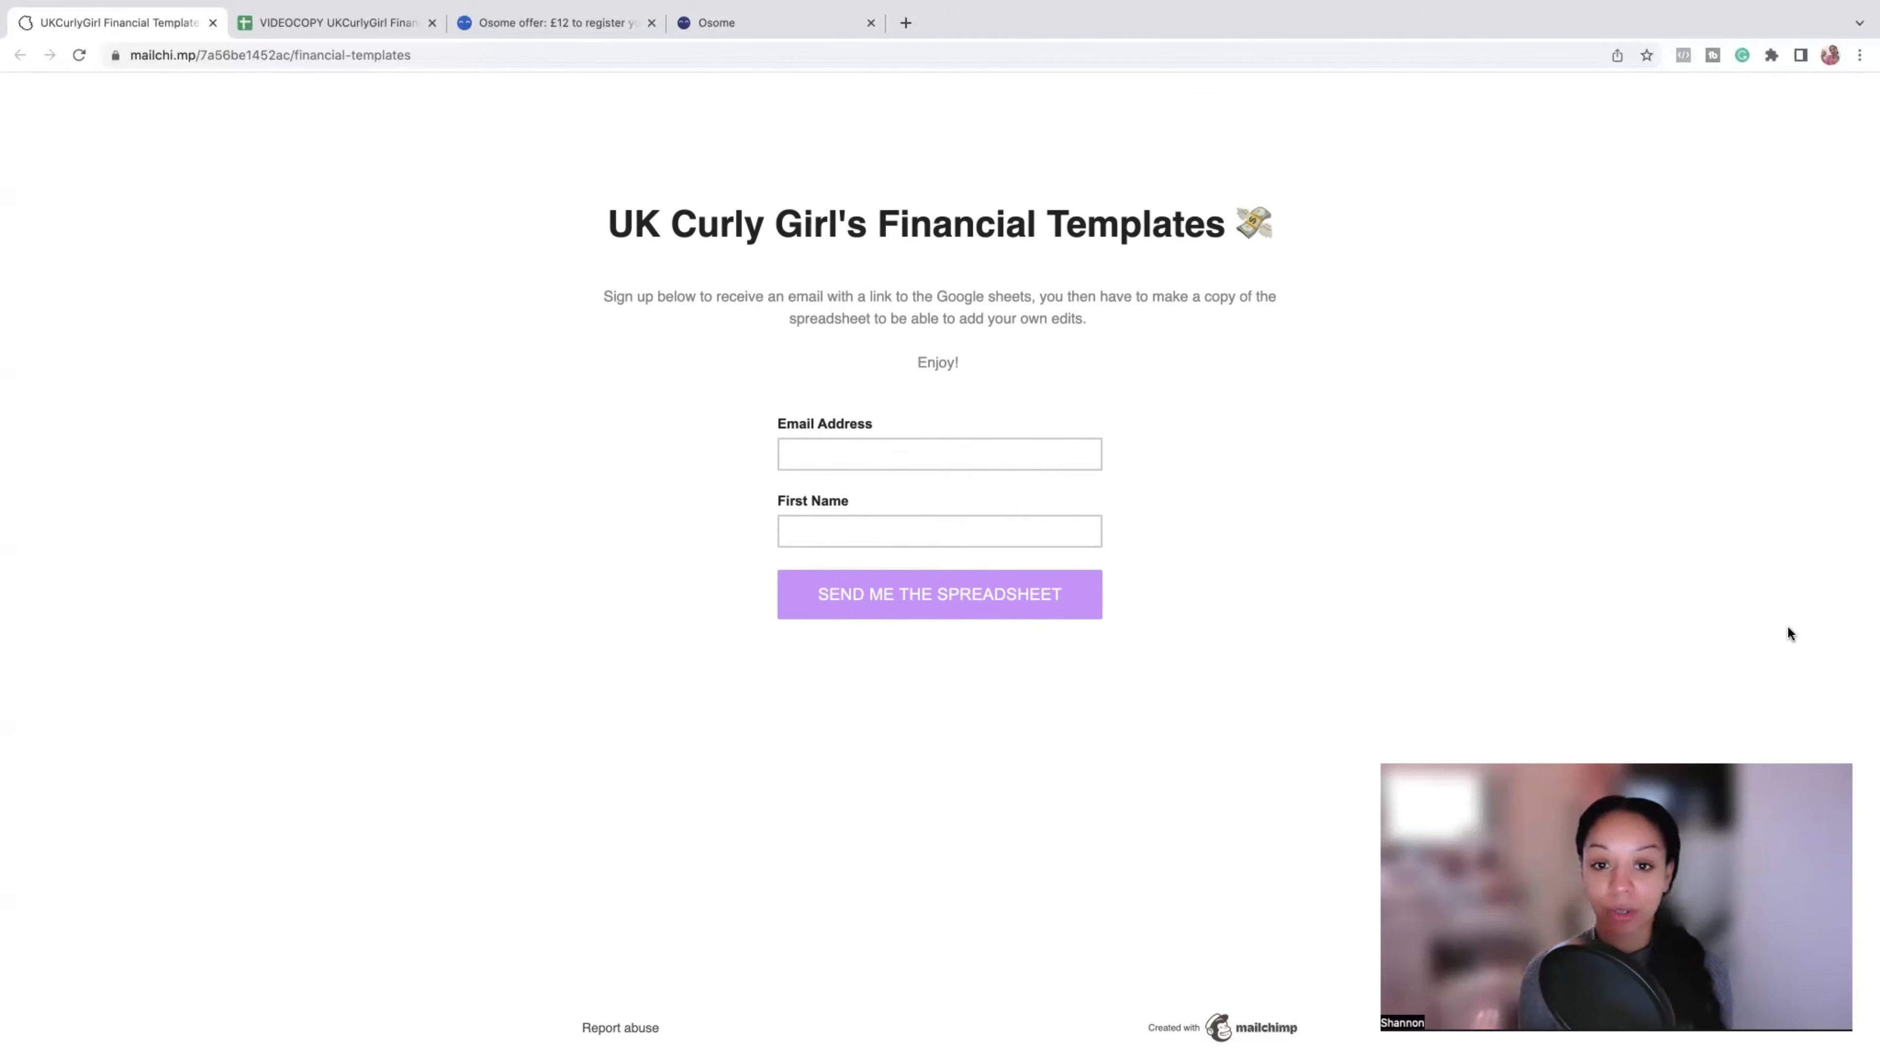
- Open the UKCurlyGirl Financial Template spreadsheet and look at the file options for making a copy
{"action": "left_click", "coordinate": [363, 24]}
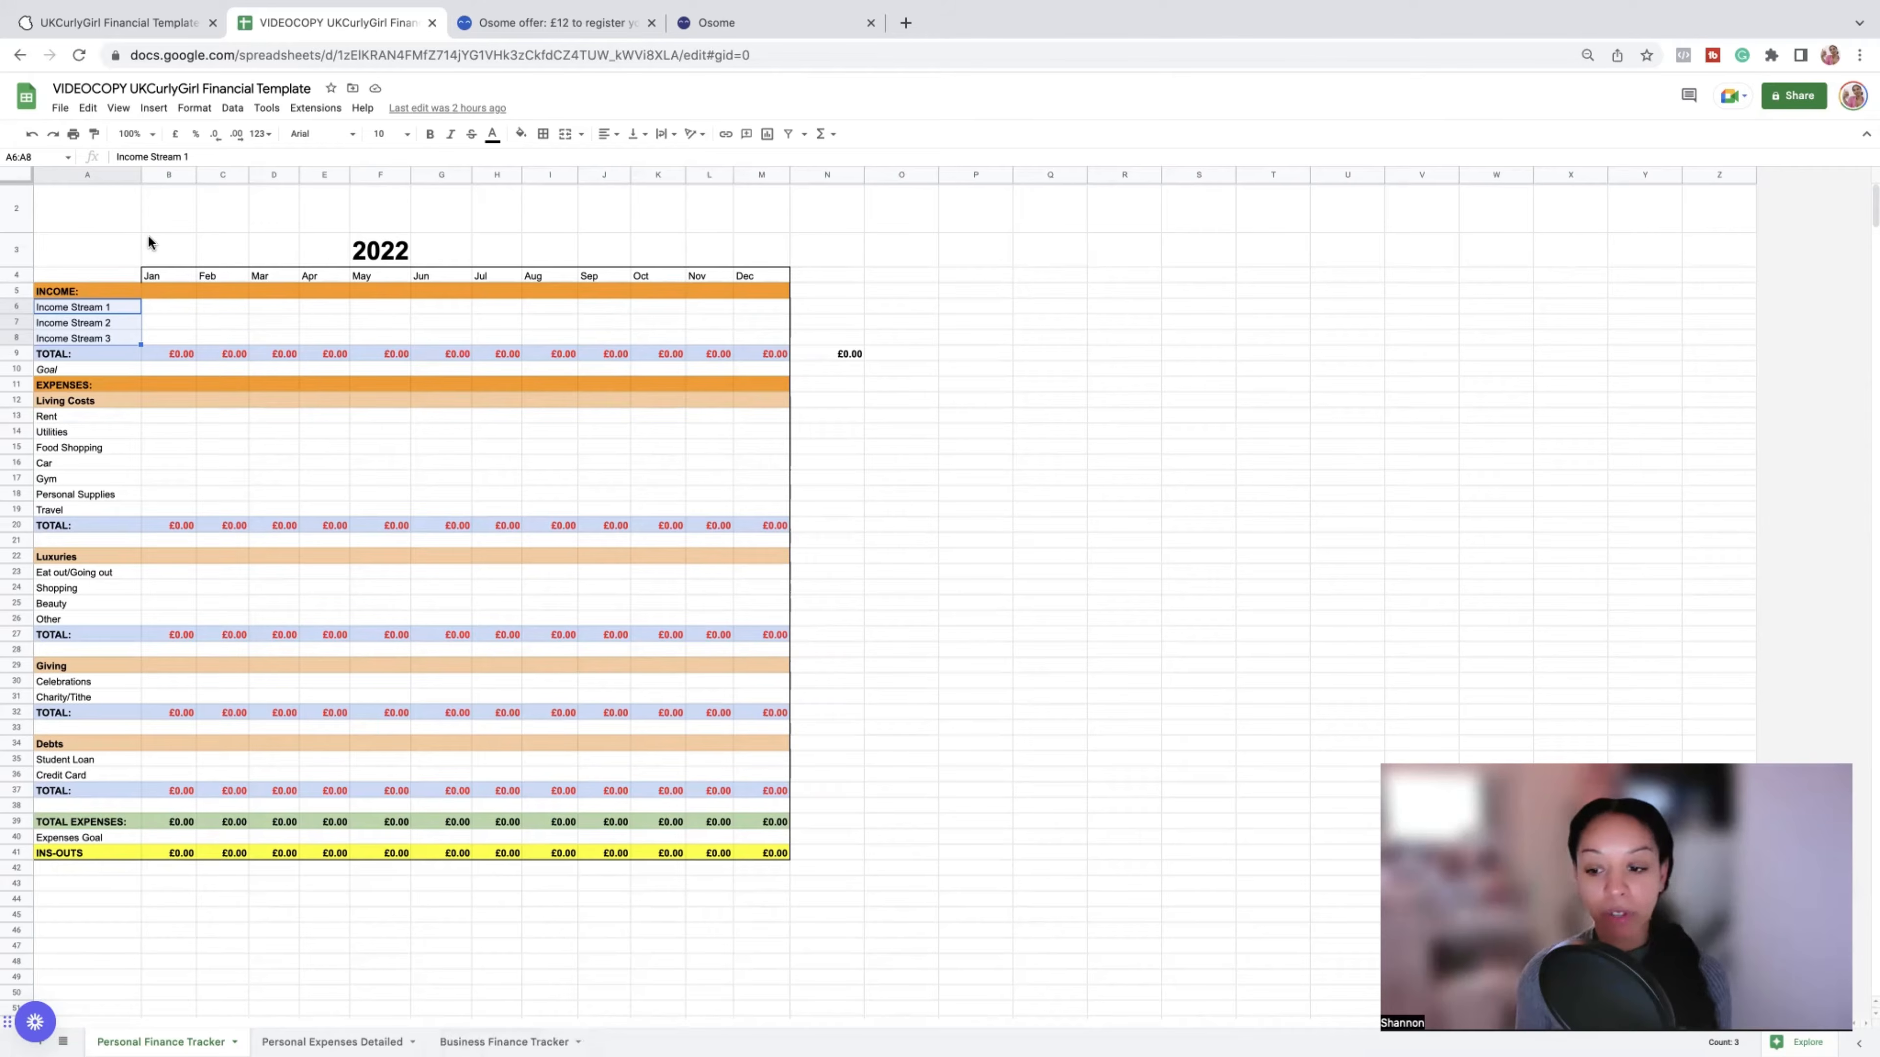
{"action": "left_click", "coordinate": [61, 108]}
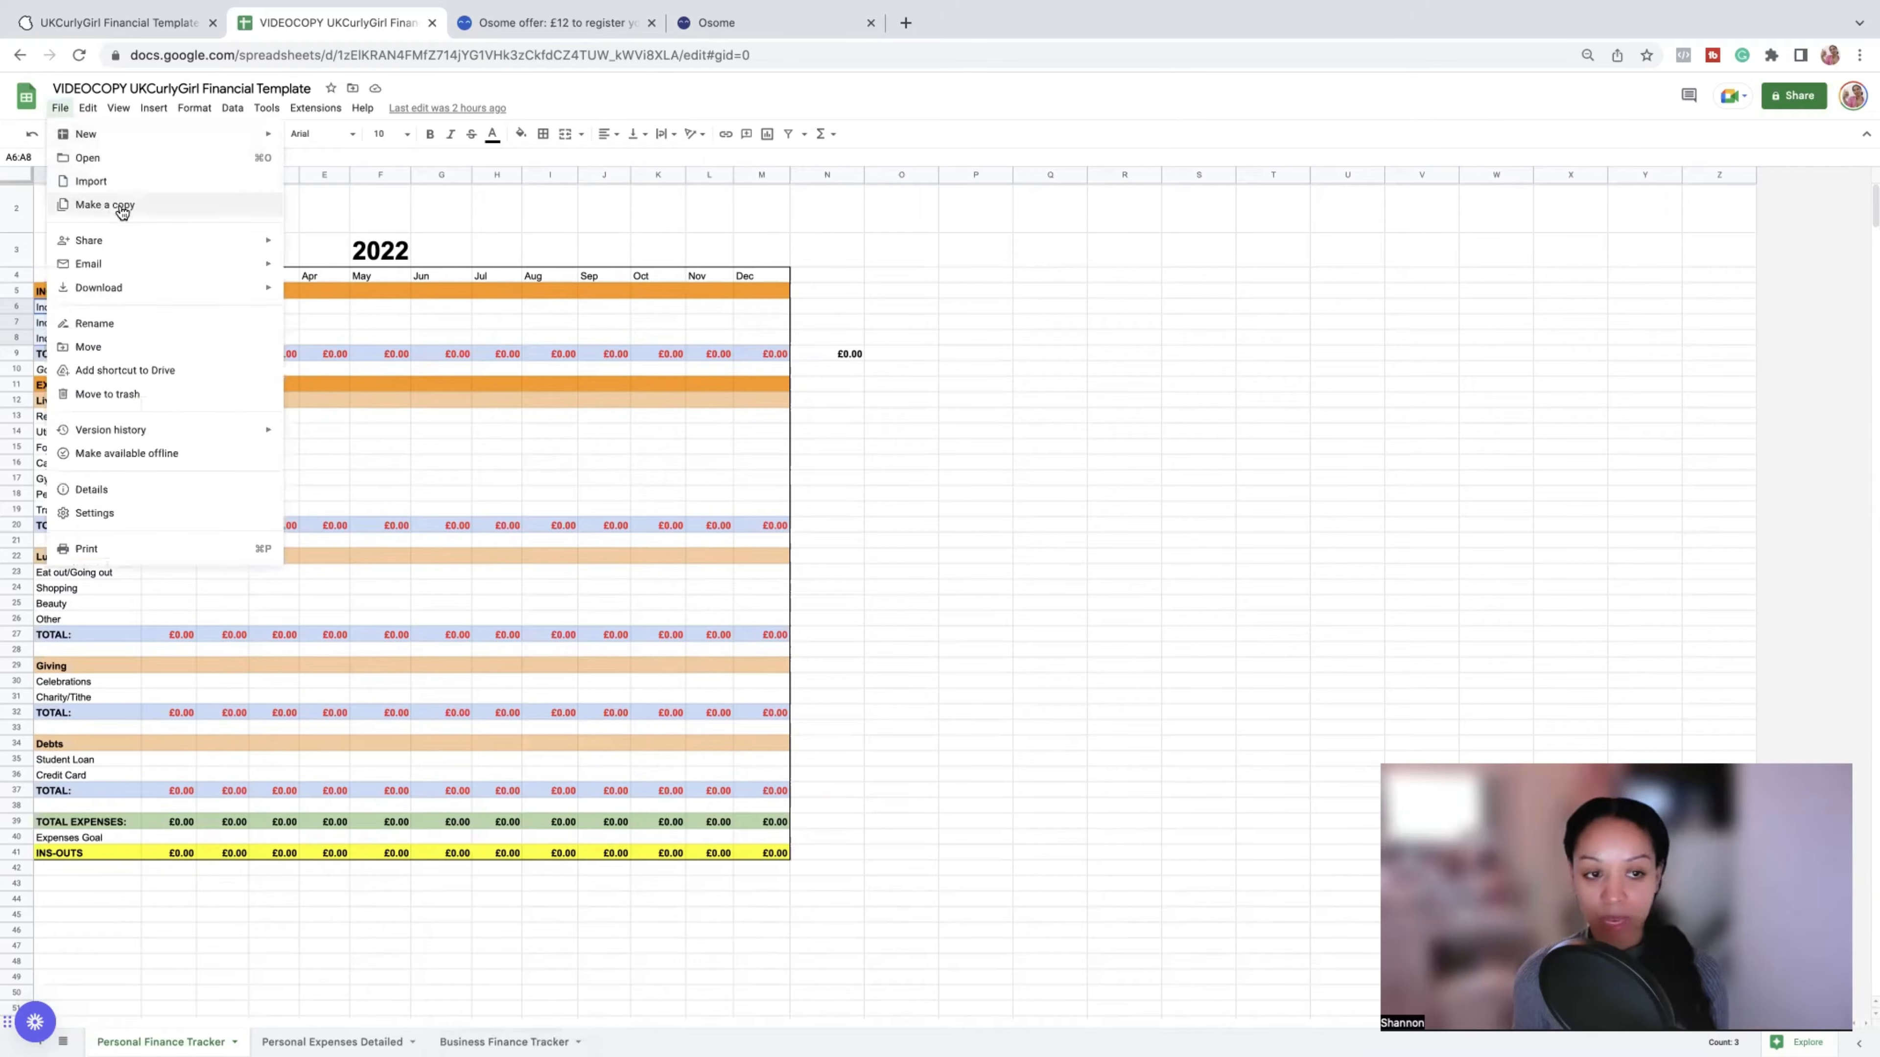
{"action": "left_click", "coordinate": [362, 213]}
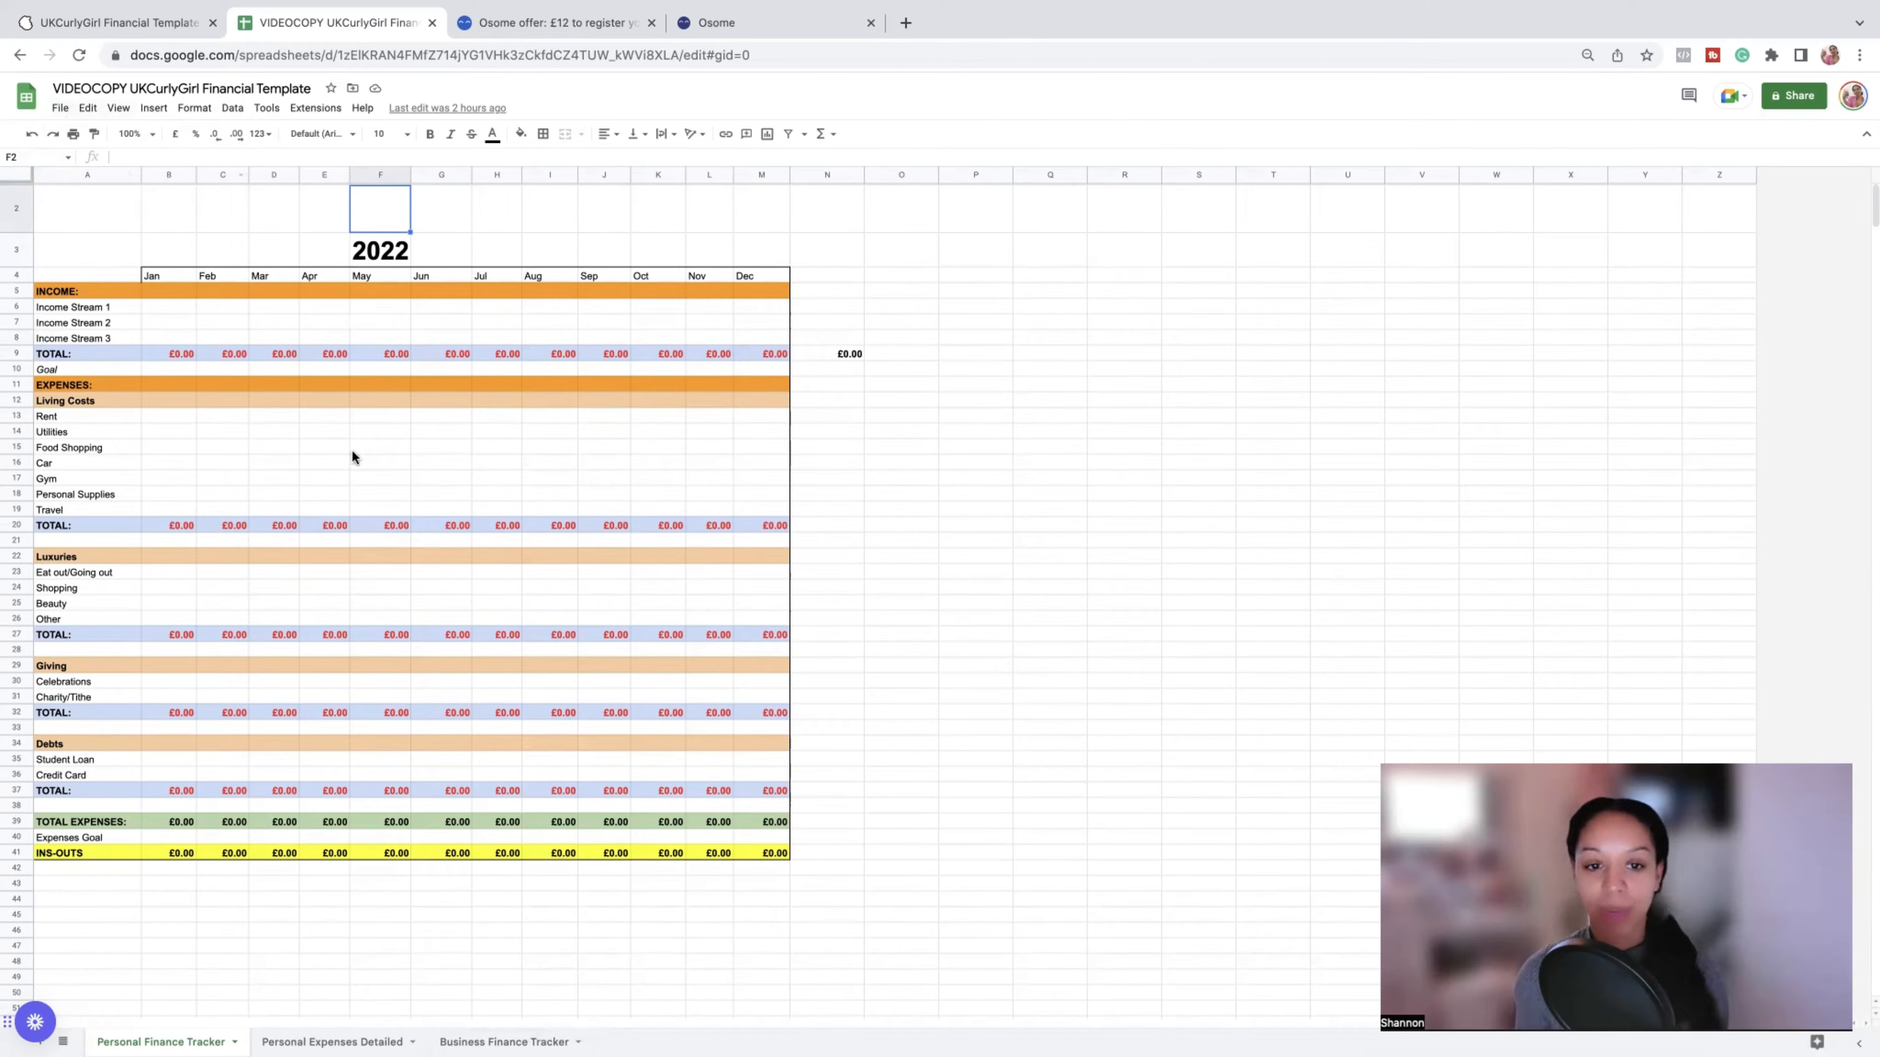
- Switch to the Osome offer page and review its company registration offer, service process and client testimonials
{"action": "left_click", "coordinate": [526, 29]}
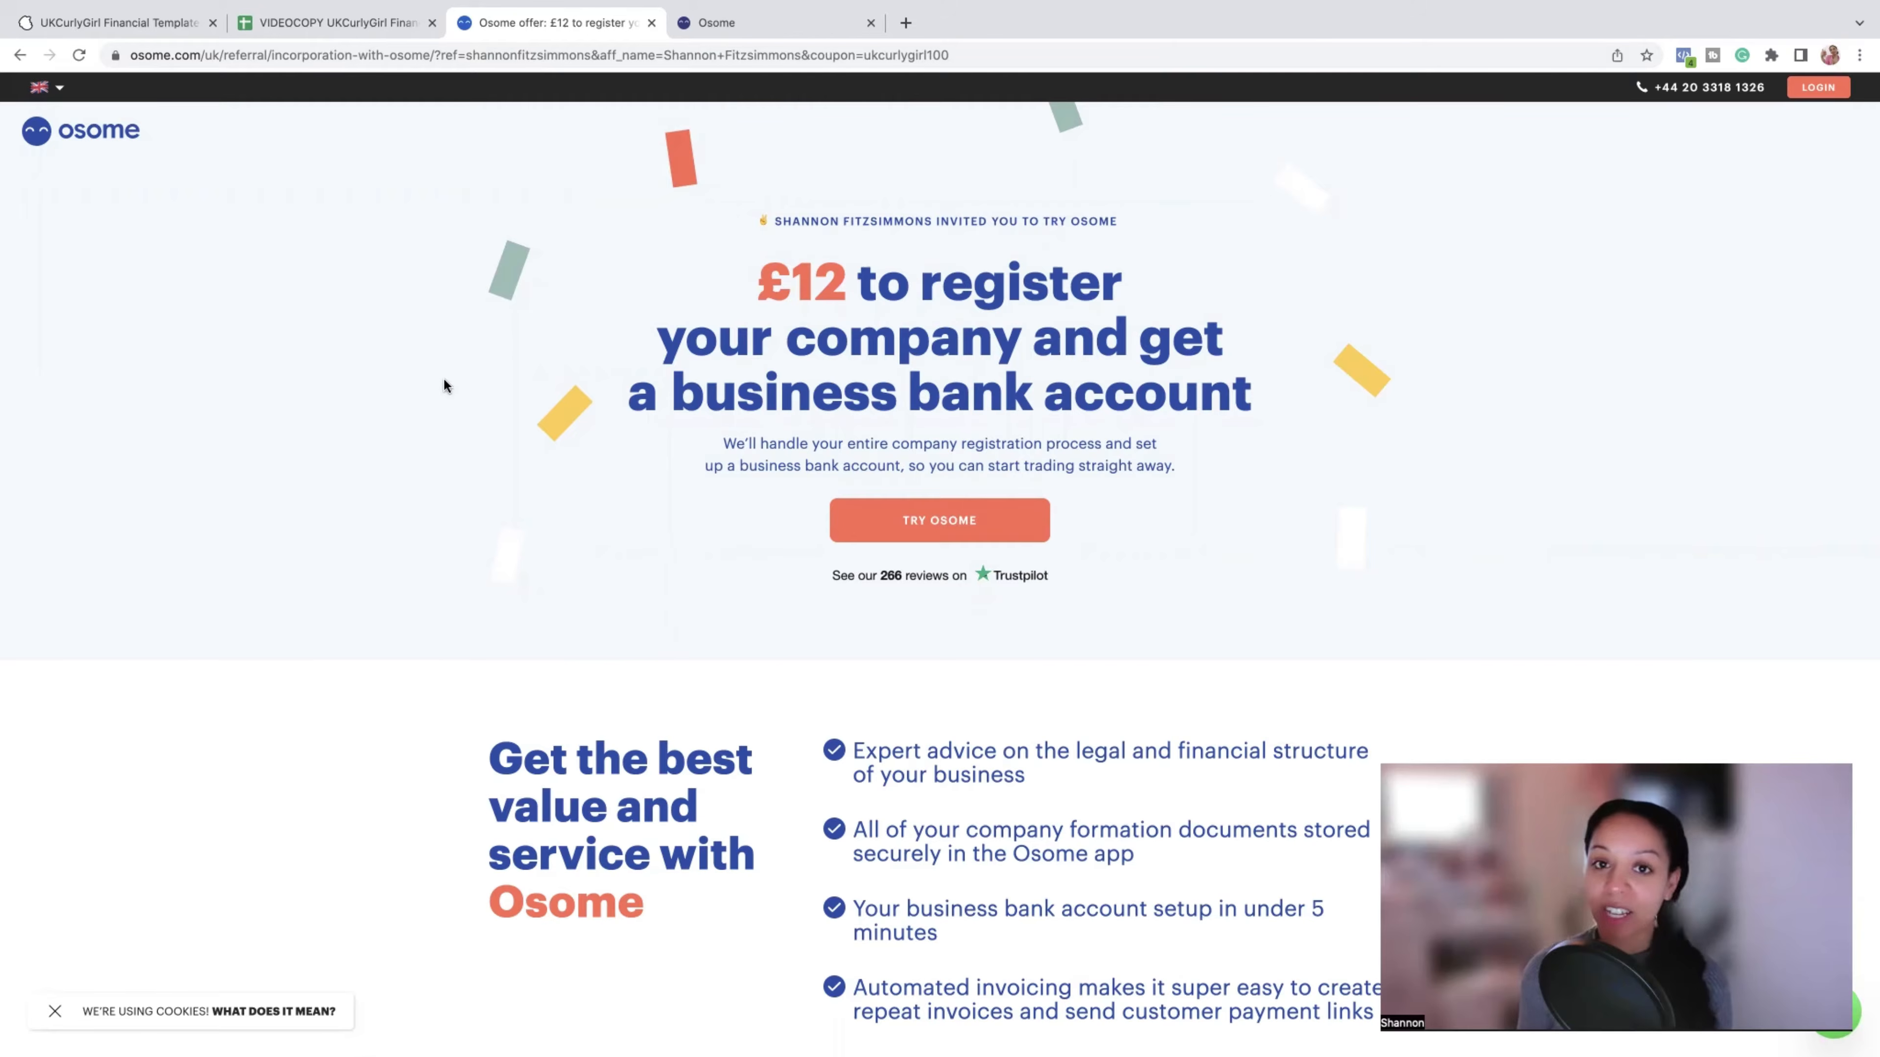
{"action": "scroll", "coordinate": [420, 399], "scroll_direction": "down", "scroll_amount": 15}
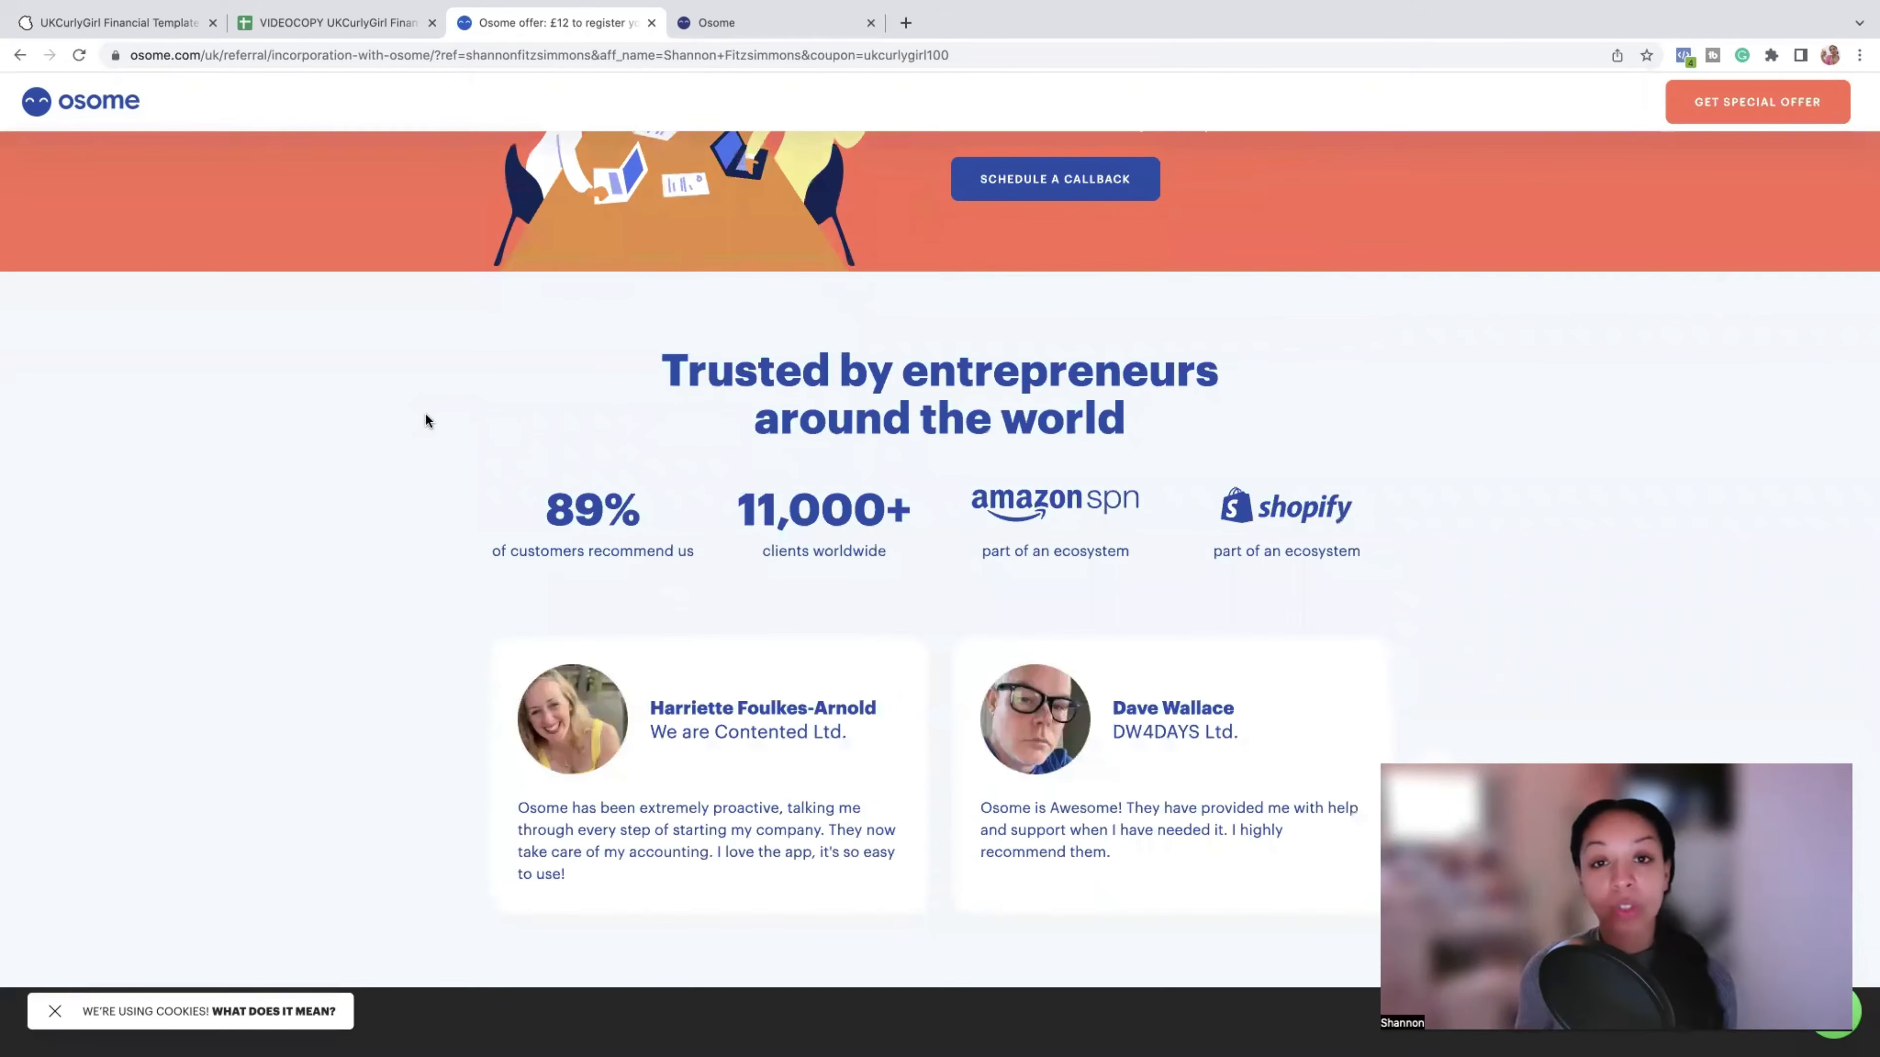
{"action": "scroll", "coordinate": [425, 420], "scroll_direction": "up", "scroll_amount": 10}
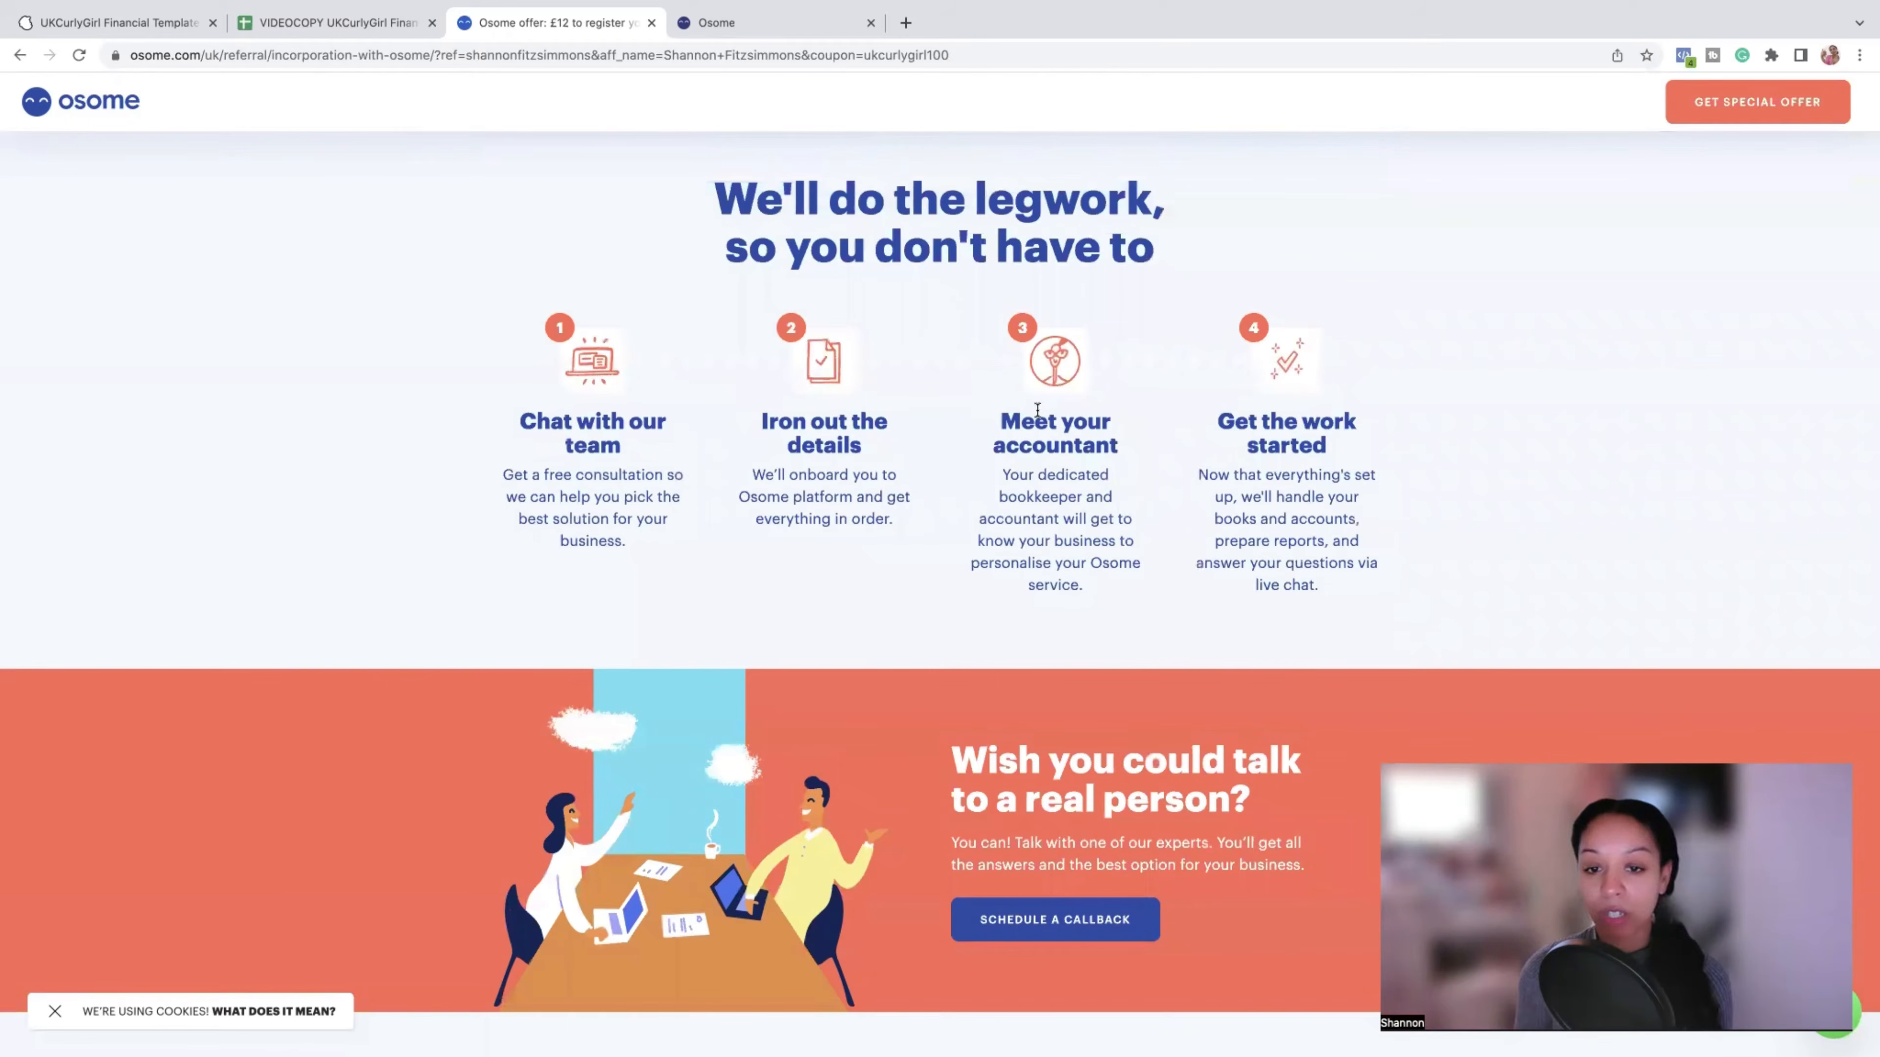
{"action": "scroll", "coordinate": [497, 345], "scroll_direction": "up", "scroll_amount": 10}
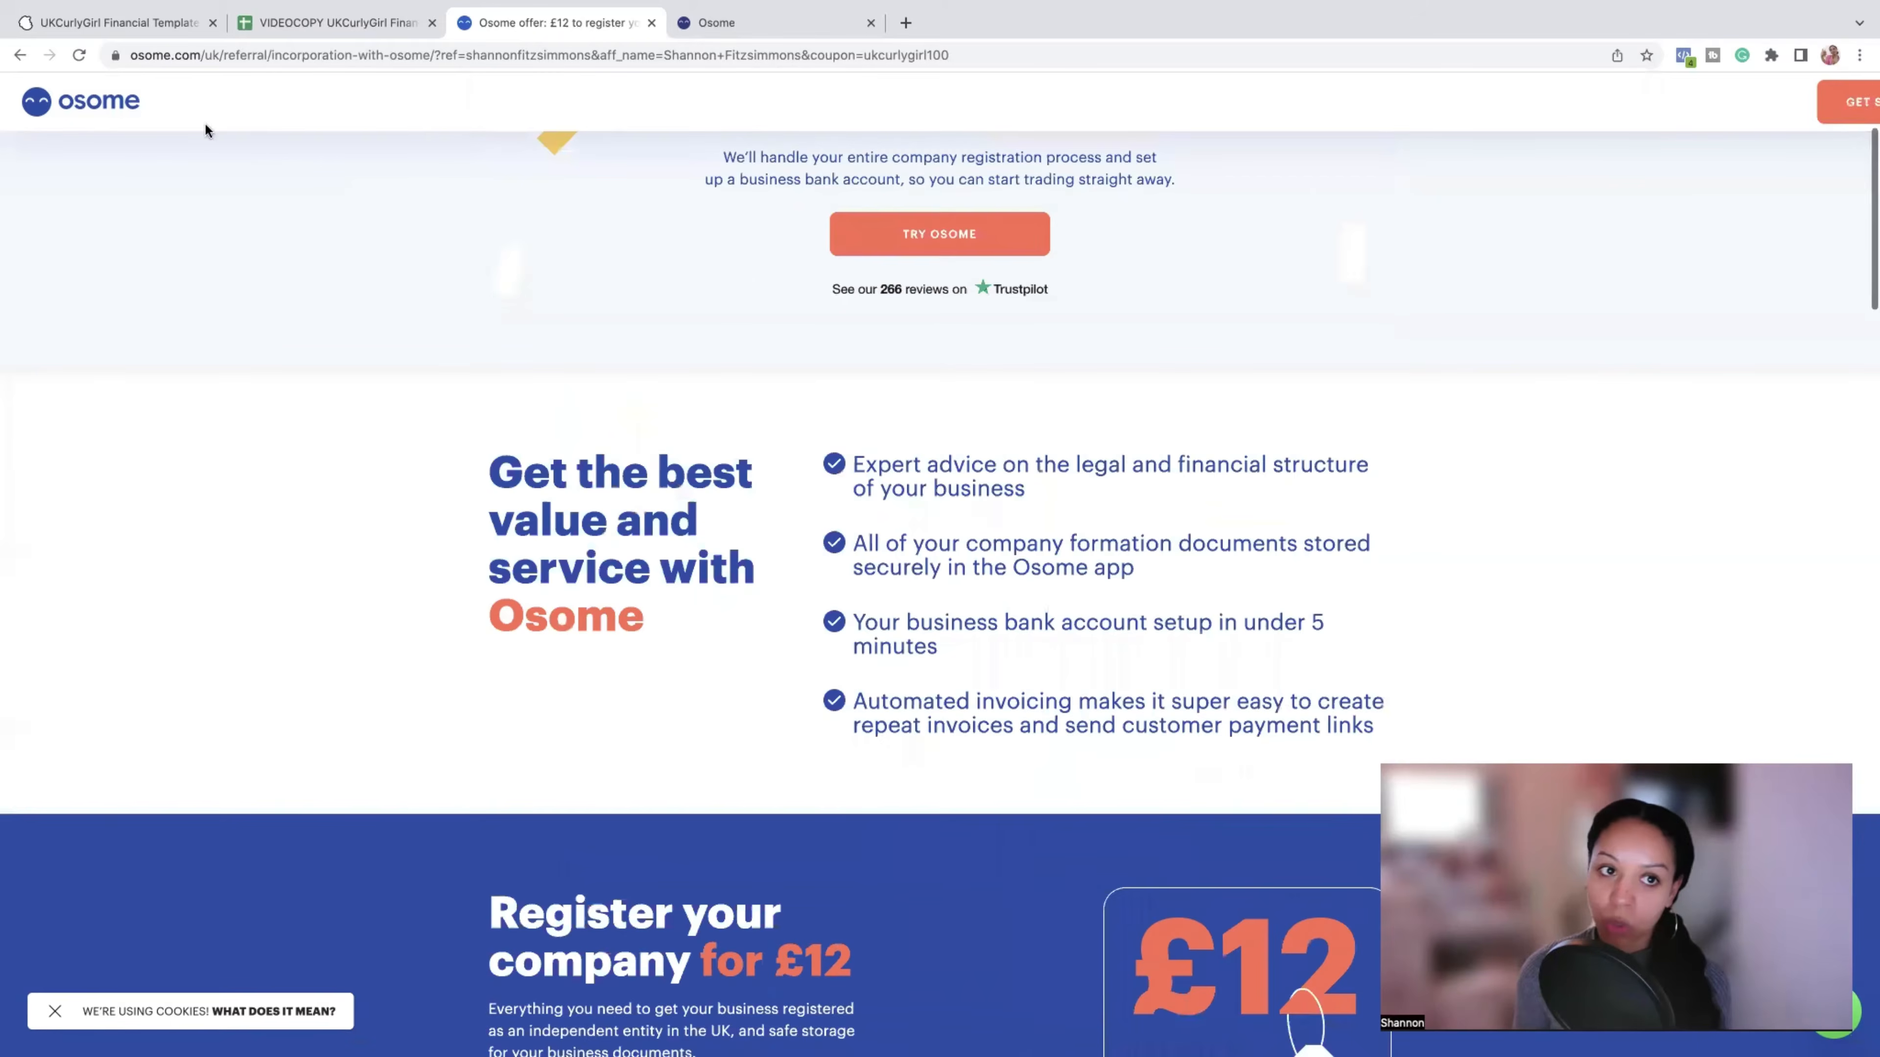
{"action": "scroll", "coordinate": [206, 126], "scroll_direction": "up", "scroll_amount": 2}
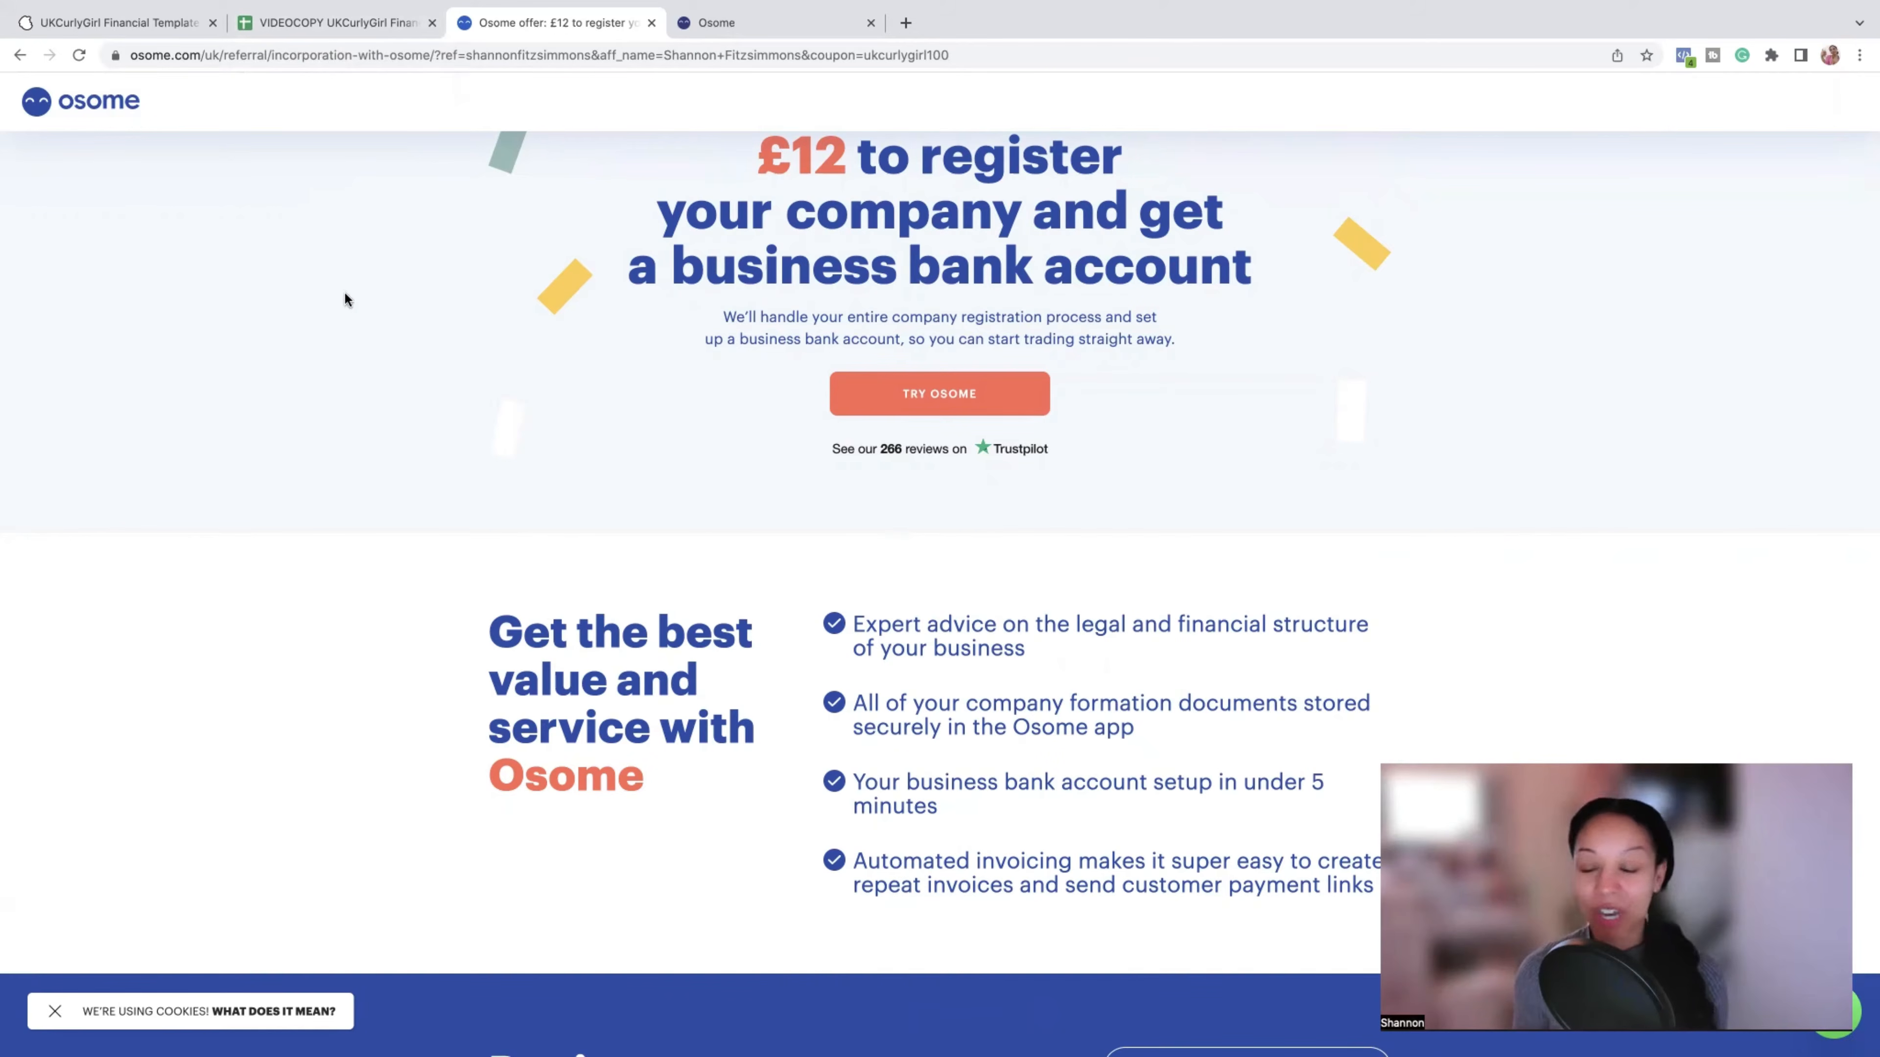
{"action": "scroll", "coordinate": [346, 299], "scroll_direction": "up", "scroll_amount": 3}
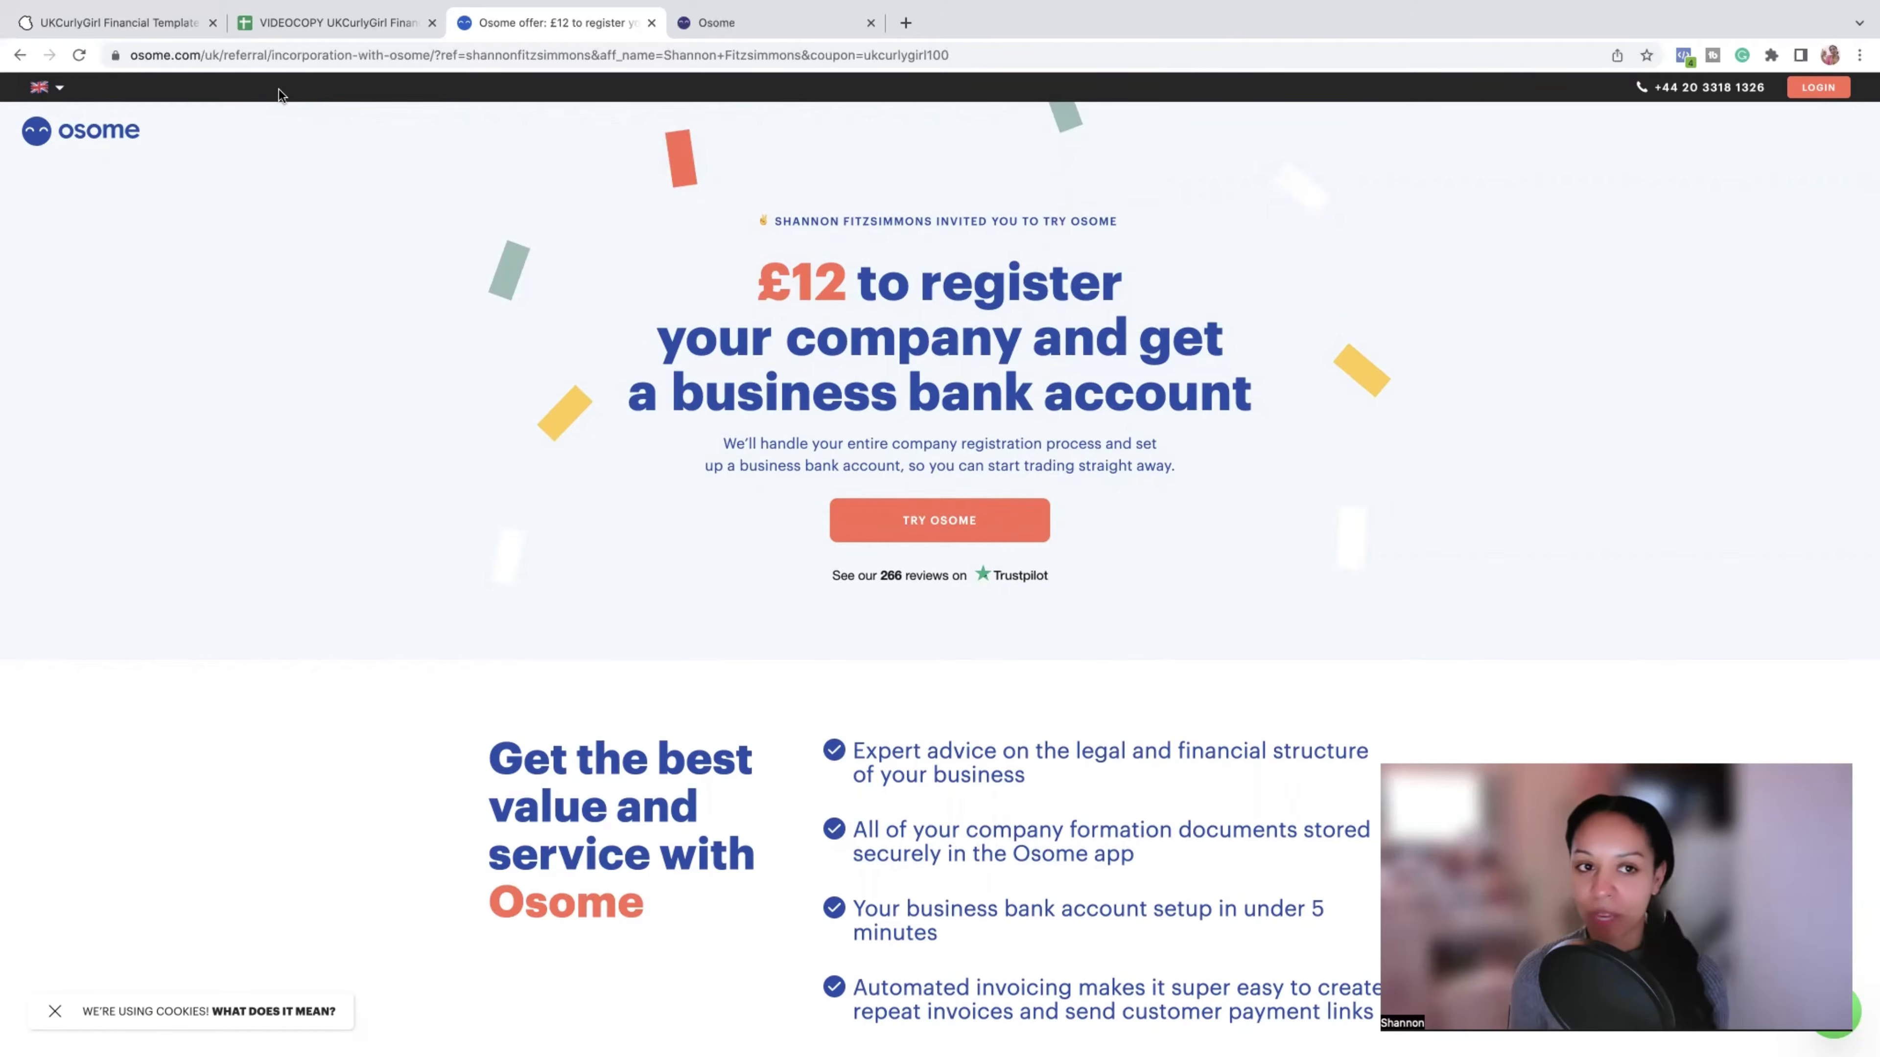
- Return to the financial template spreadsheet and replace the Income Stream 1 label with UK CURLY GIRL
{"action": "left_click", "coordinate": [275, 26]}
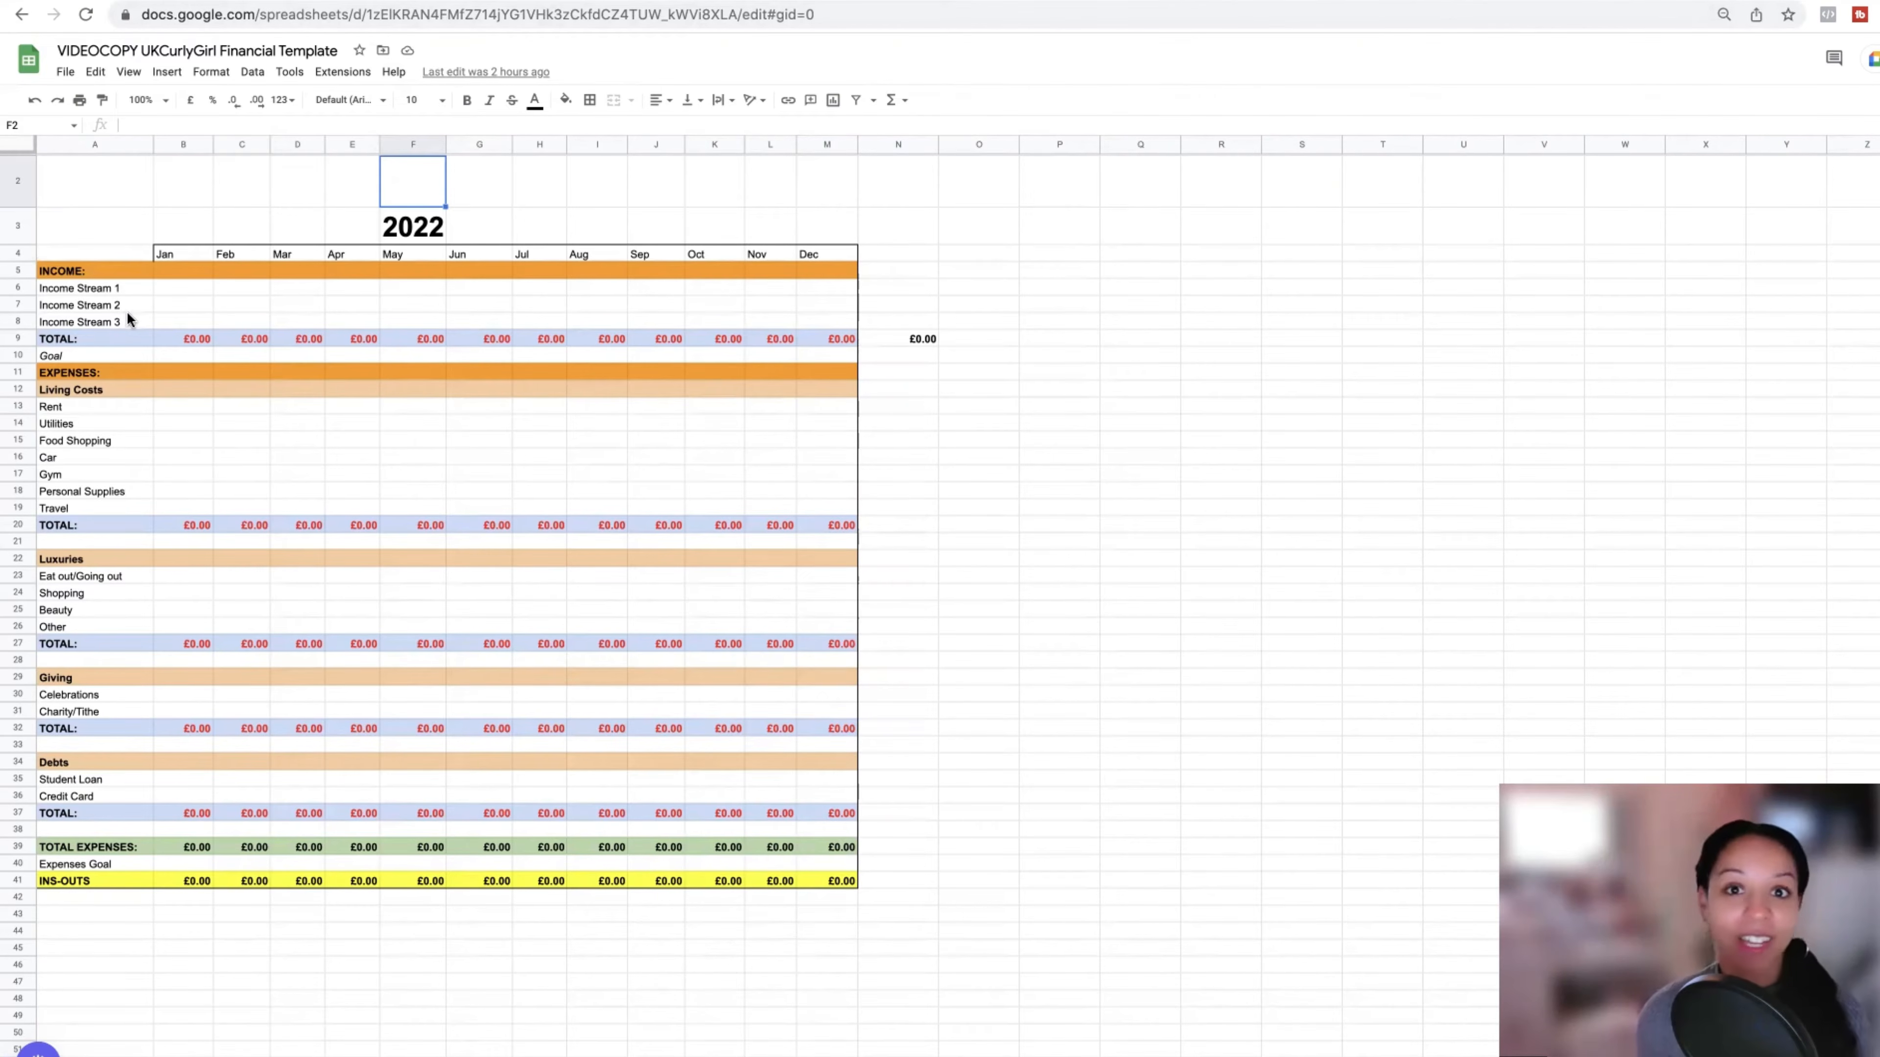
{"action": "left_click", "coordinate": [109, 289]}
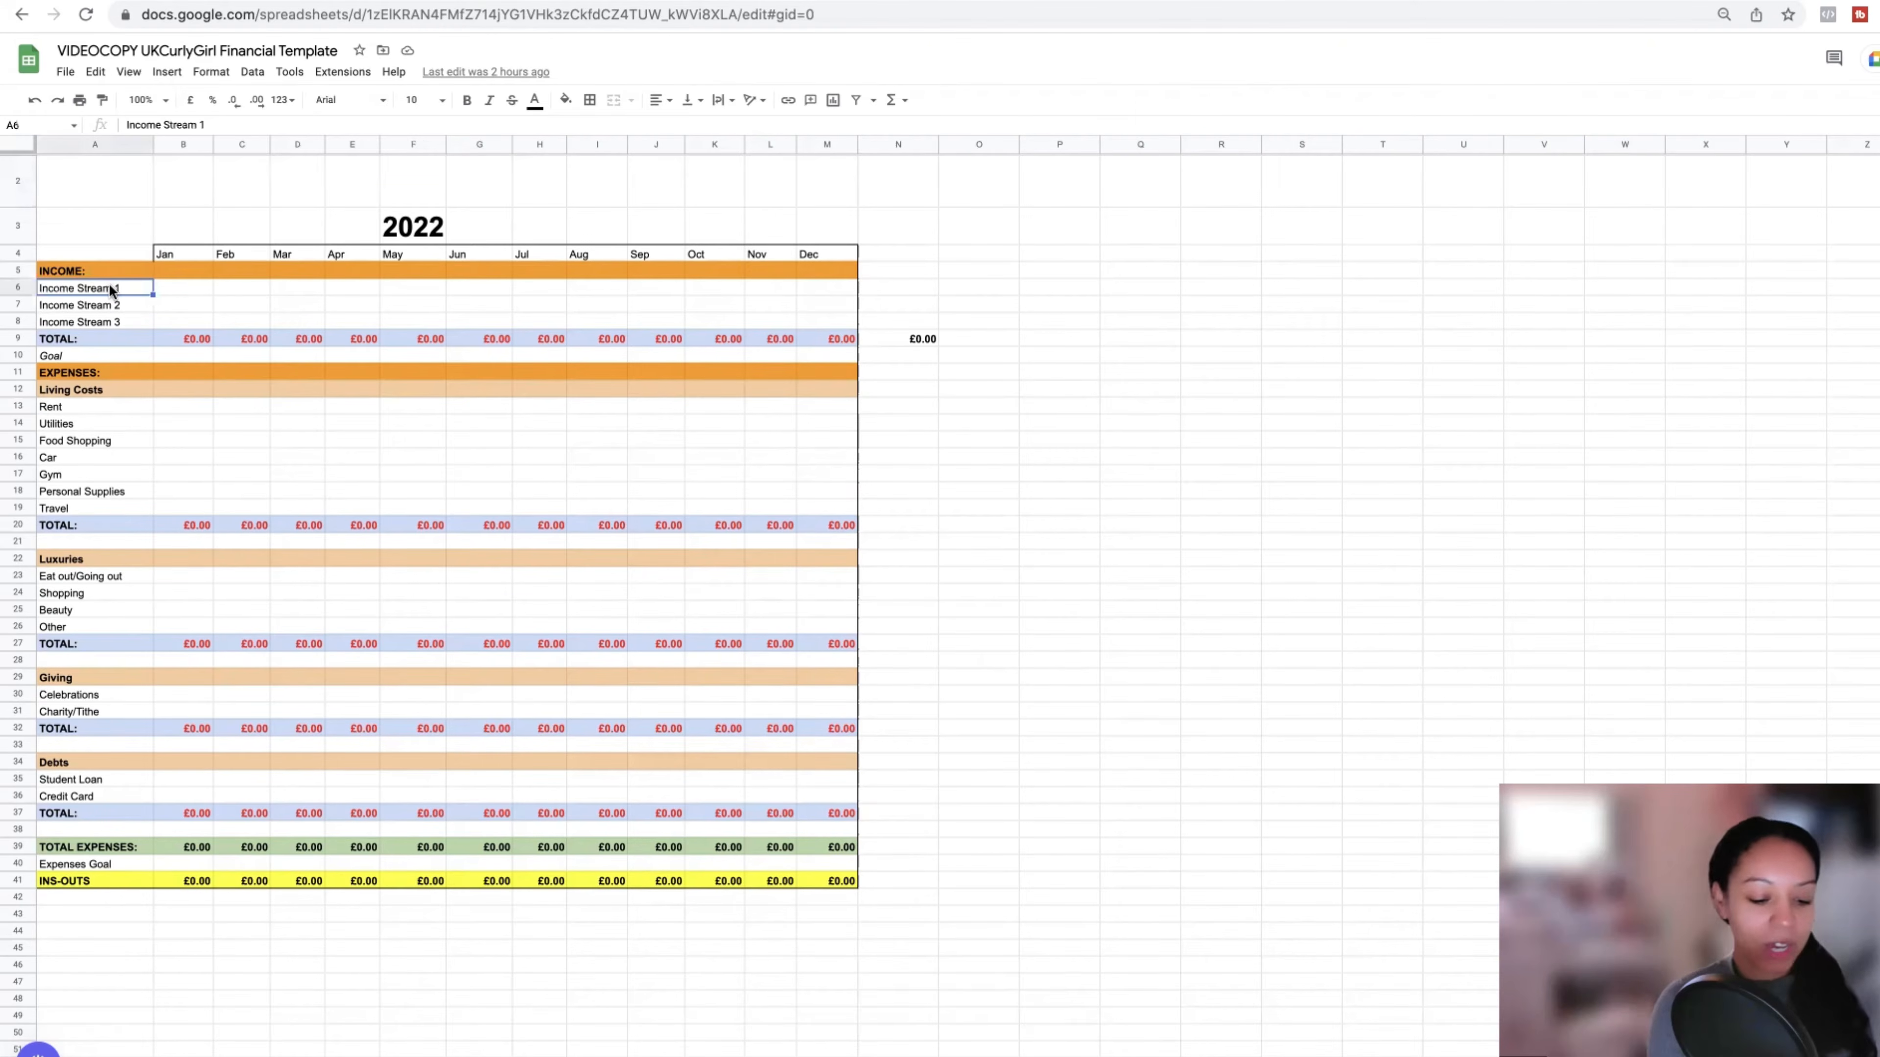
{"action": "key", "text": "Delete"}
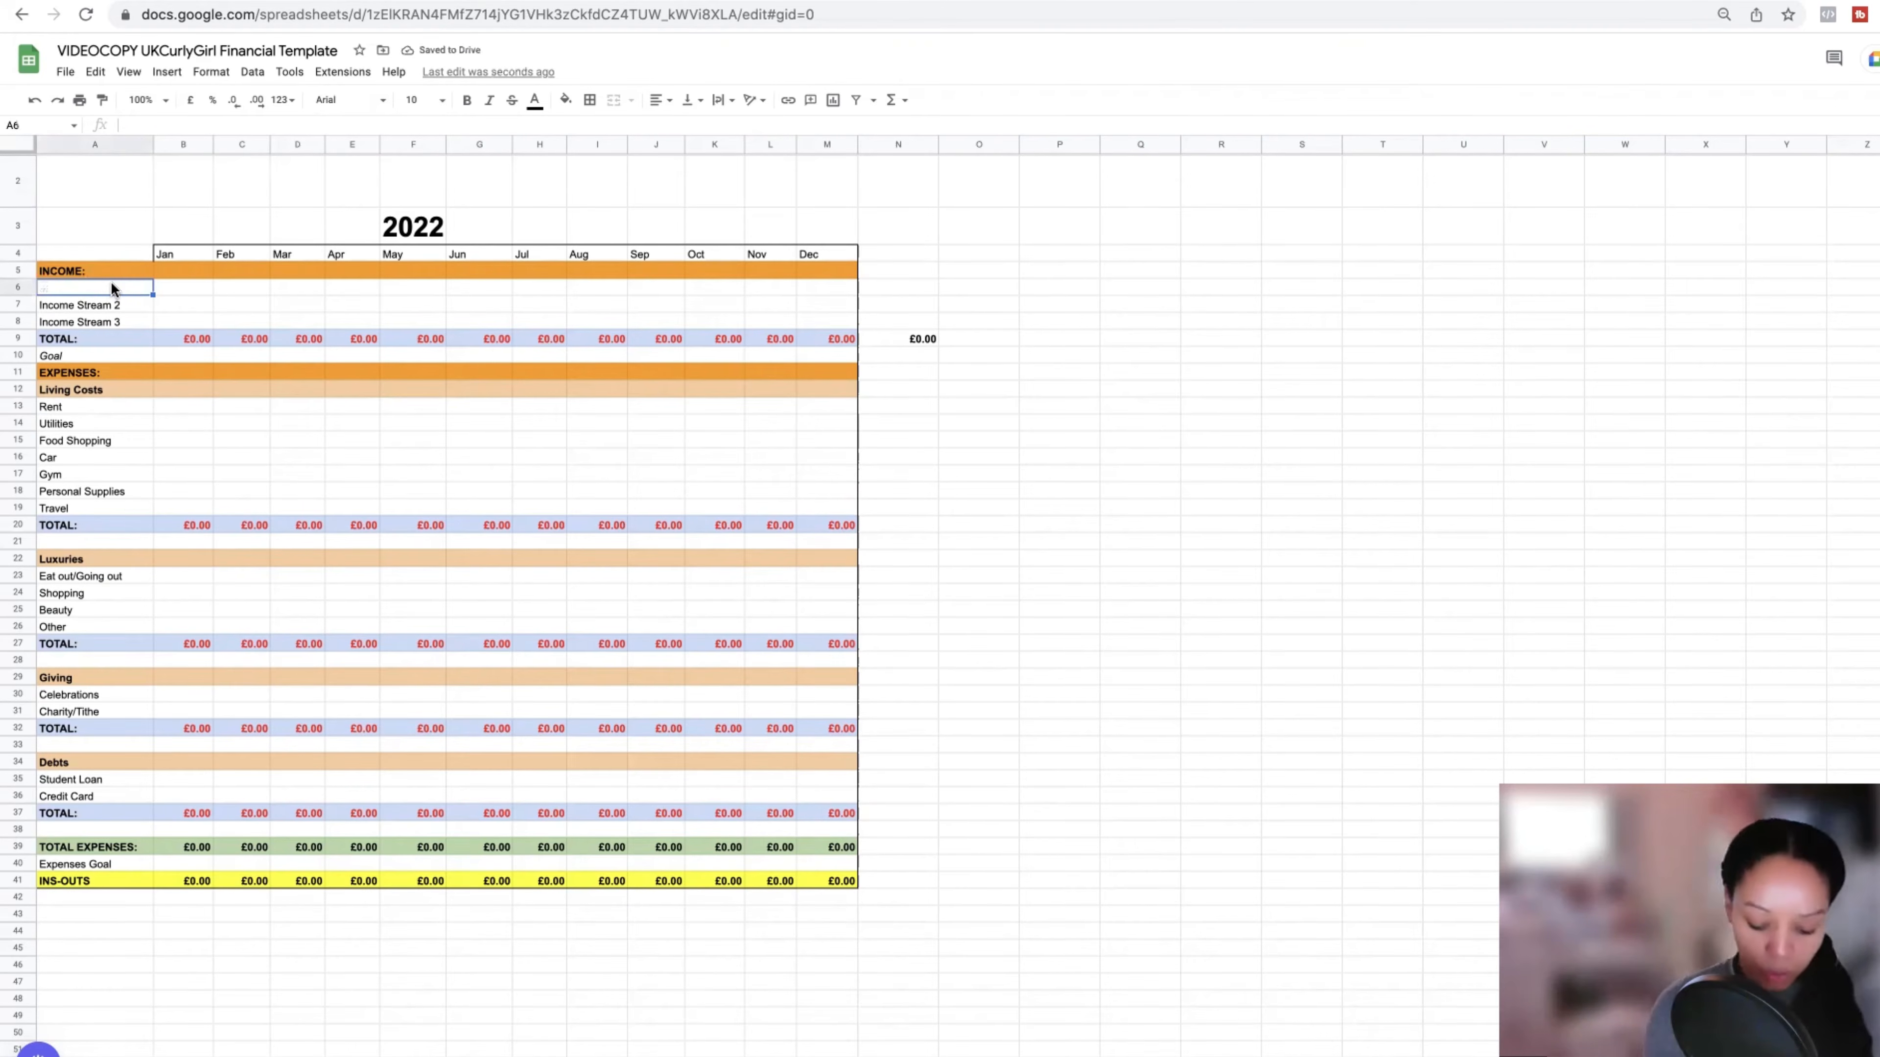
{"action": "type", "text": "UK"}
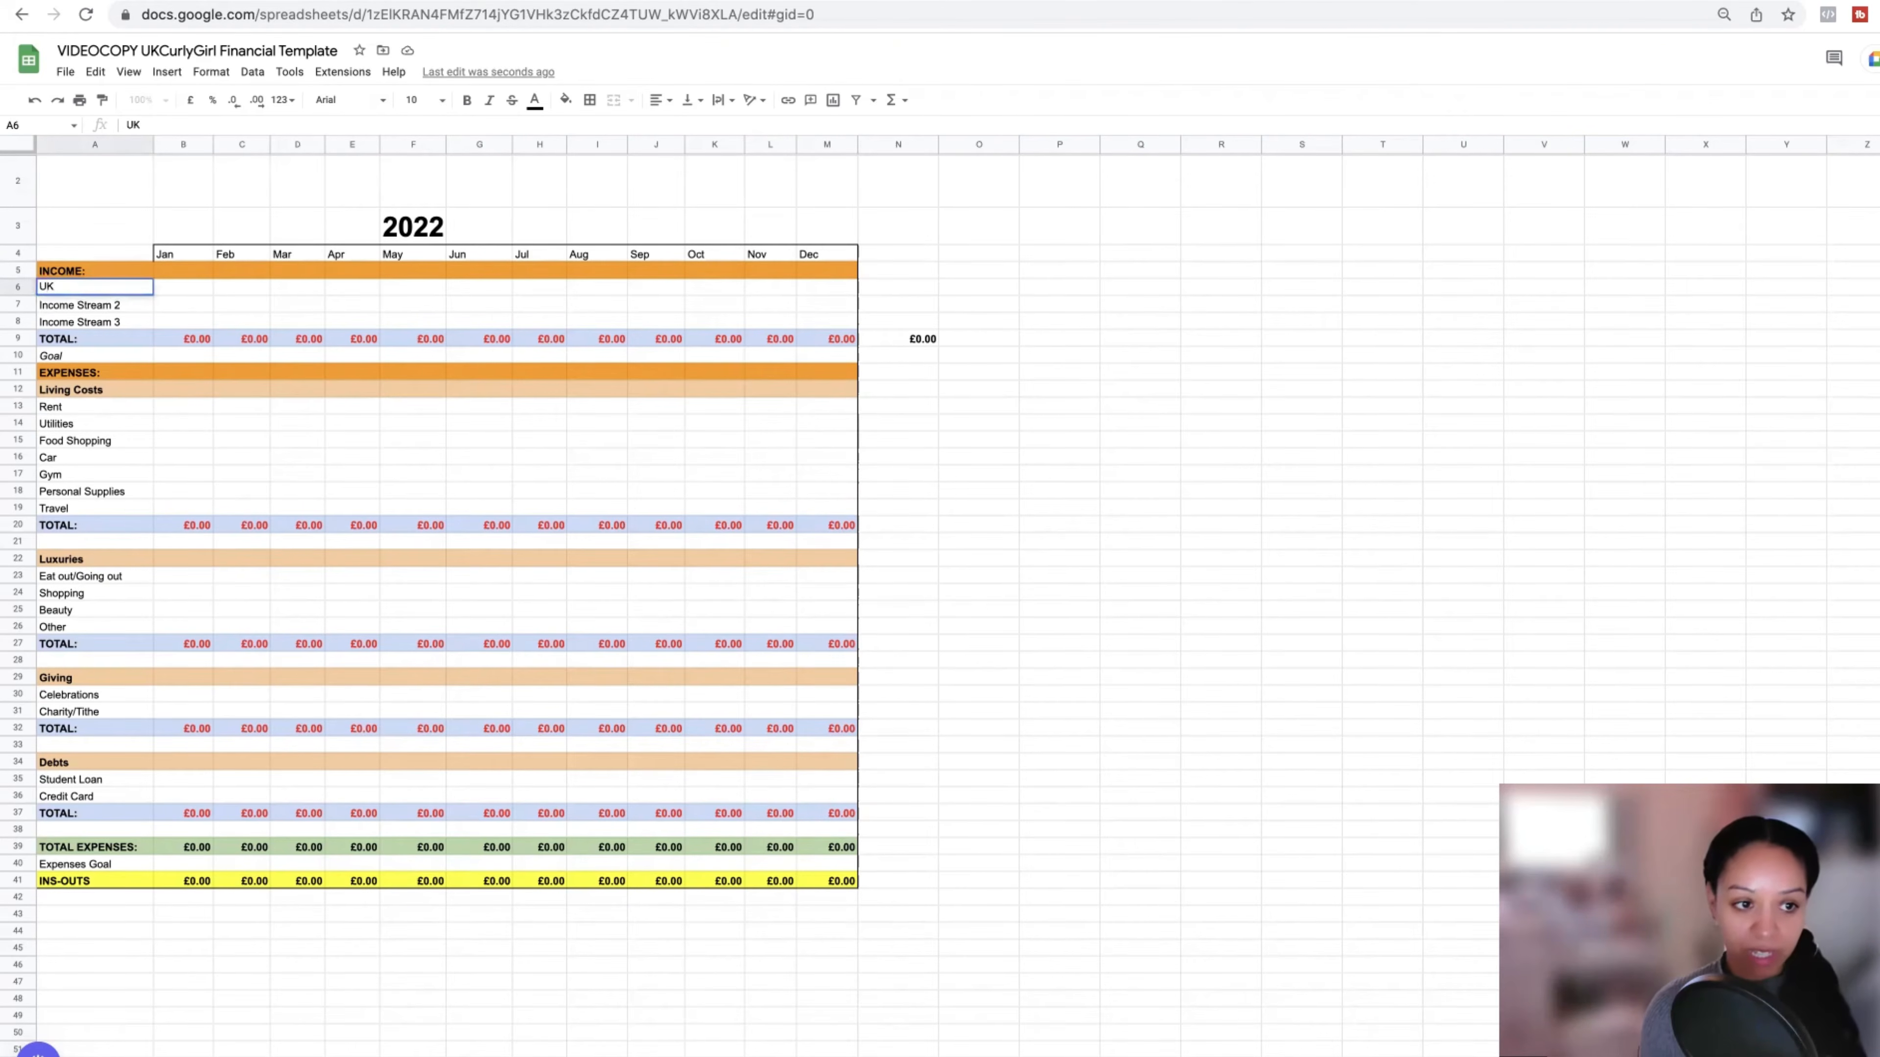
{"action": "type", "text": " CURL"}
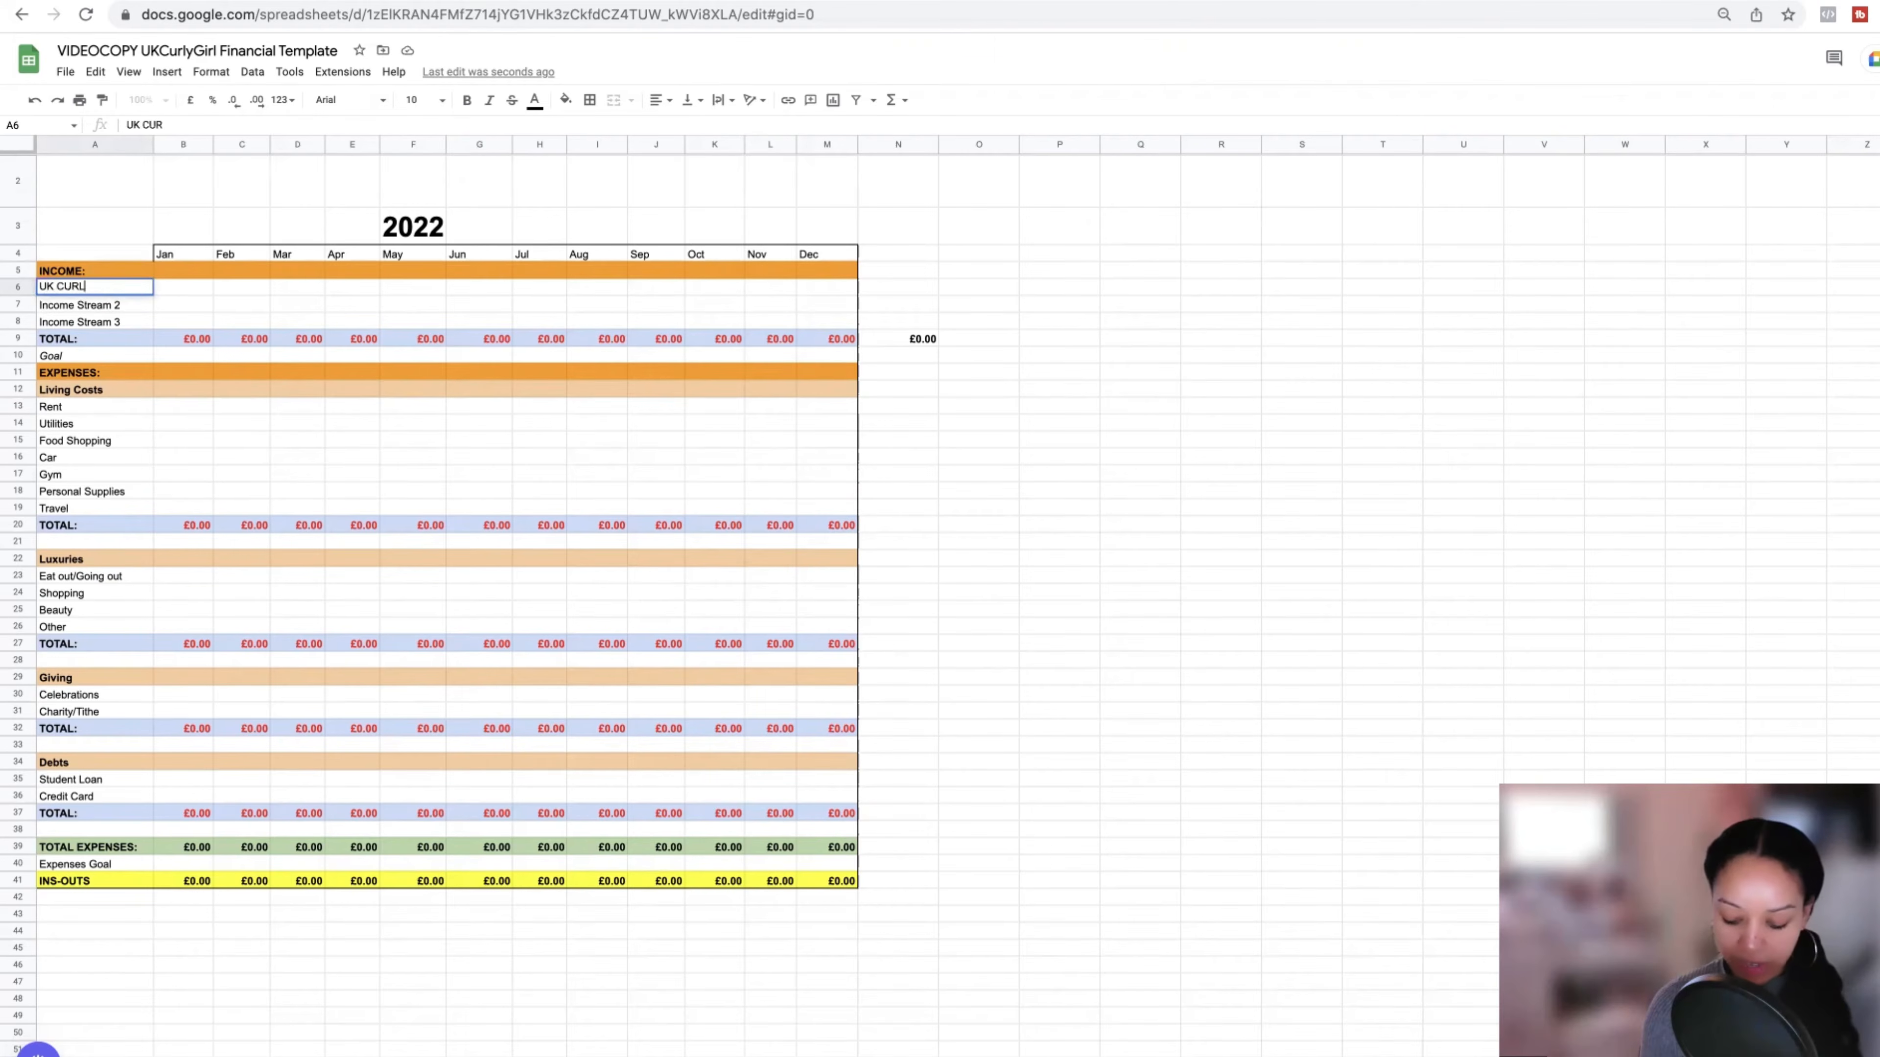
{"action": "type", "text": "Y GIRL"}
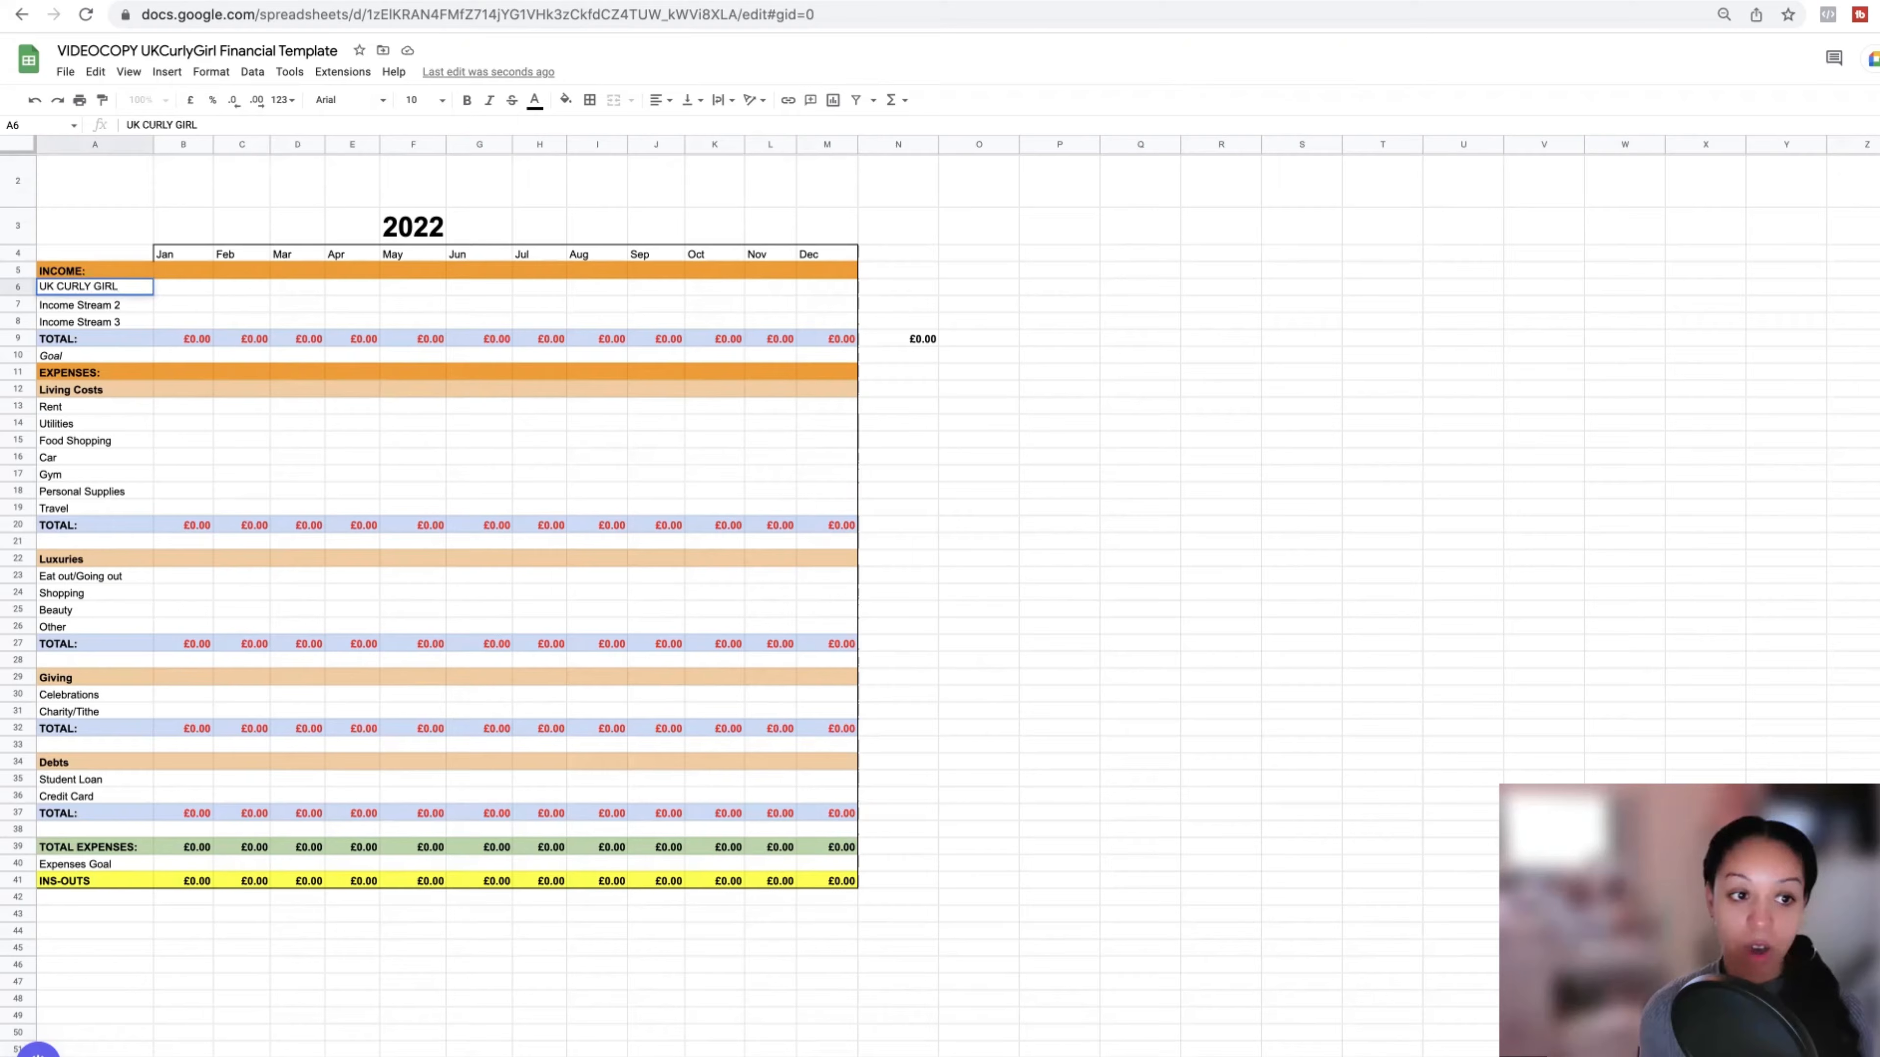
{"action": "key", "text": "Return"}
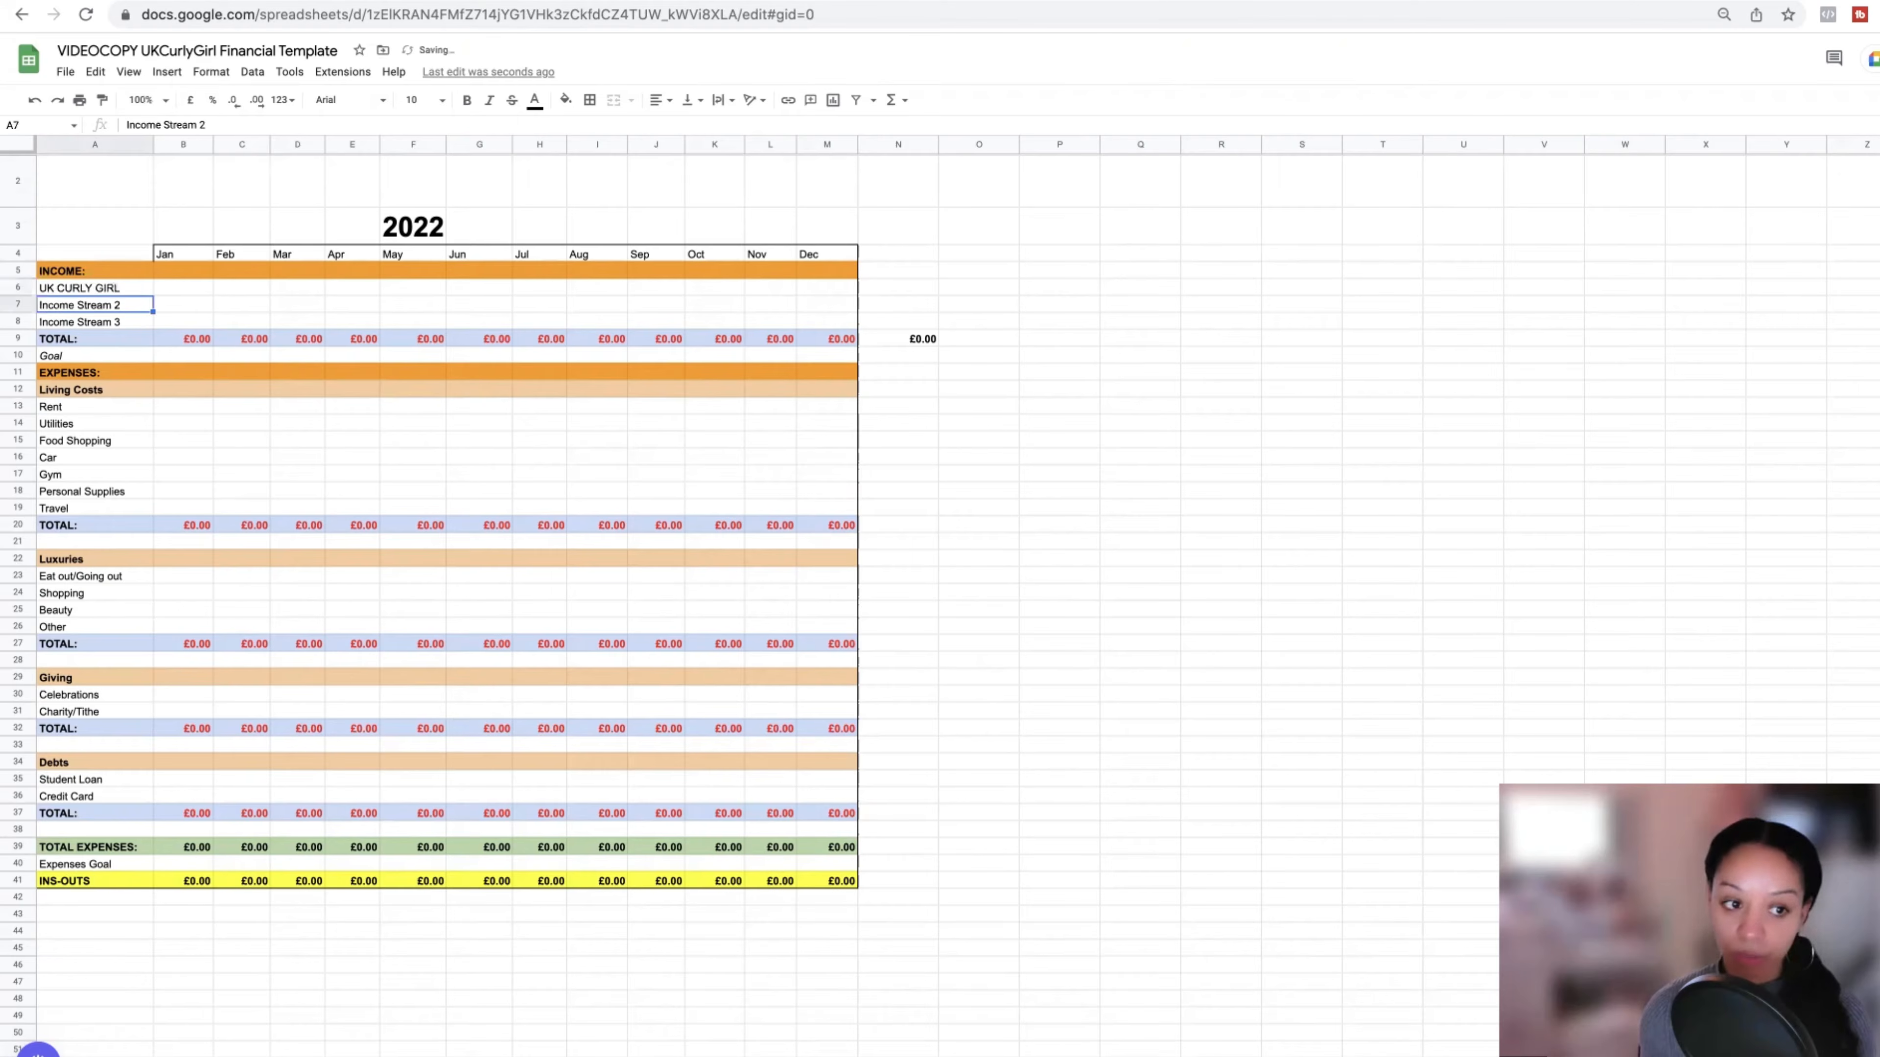
- Enter January income of 2000 for UK CURLY GIRL and 100 for Income Stream 2
{"action": "key", "text": "Right"}
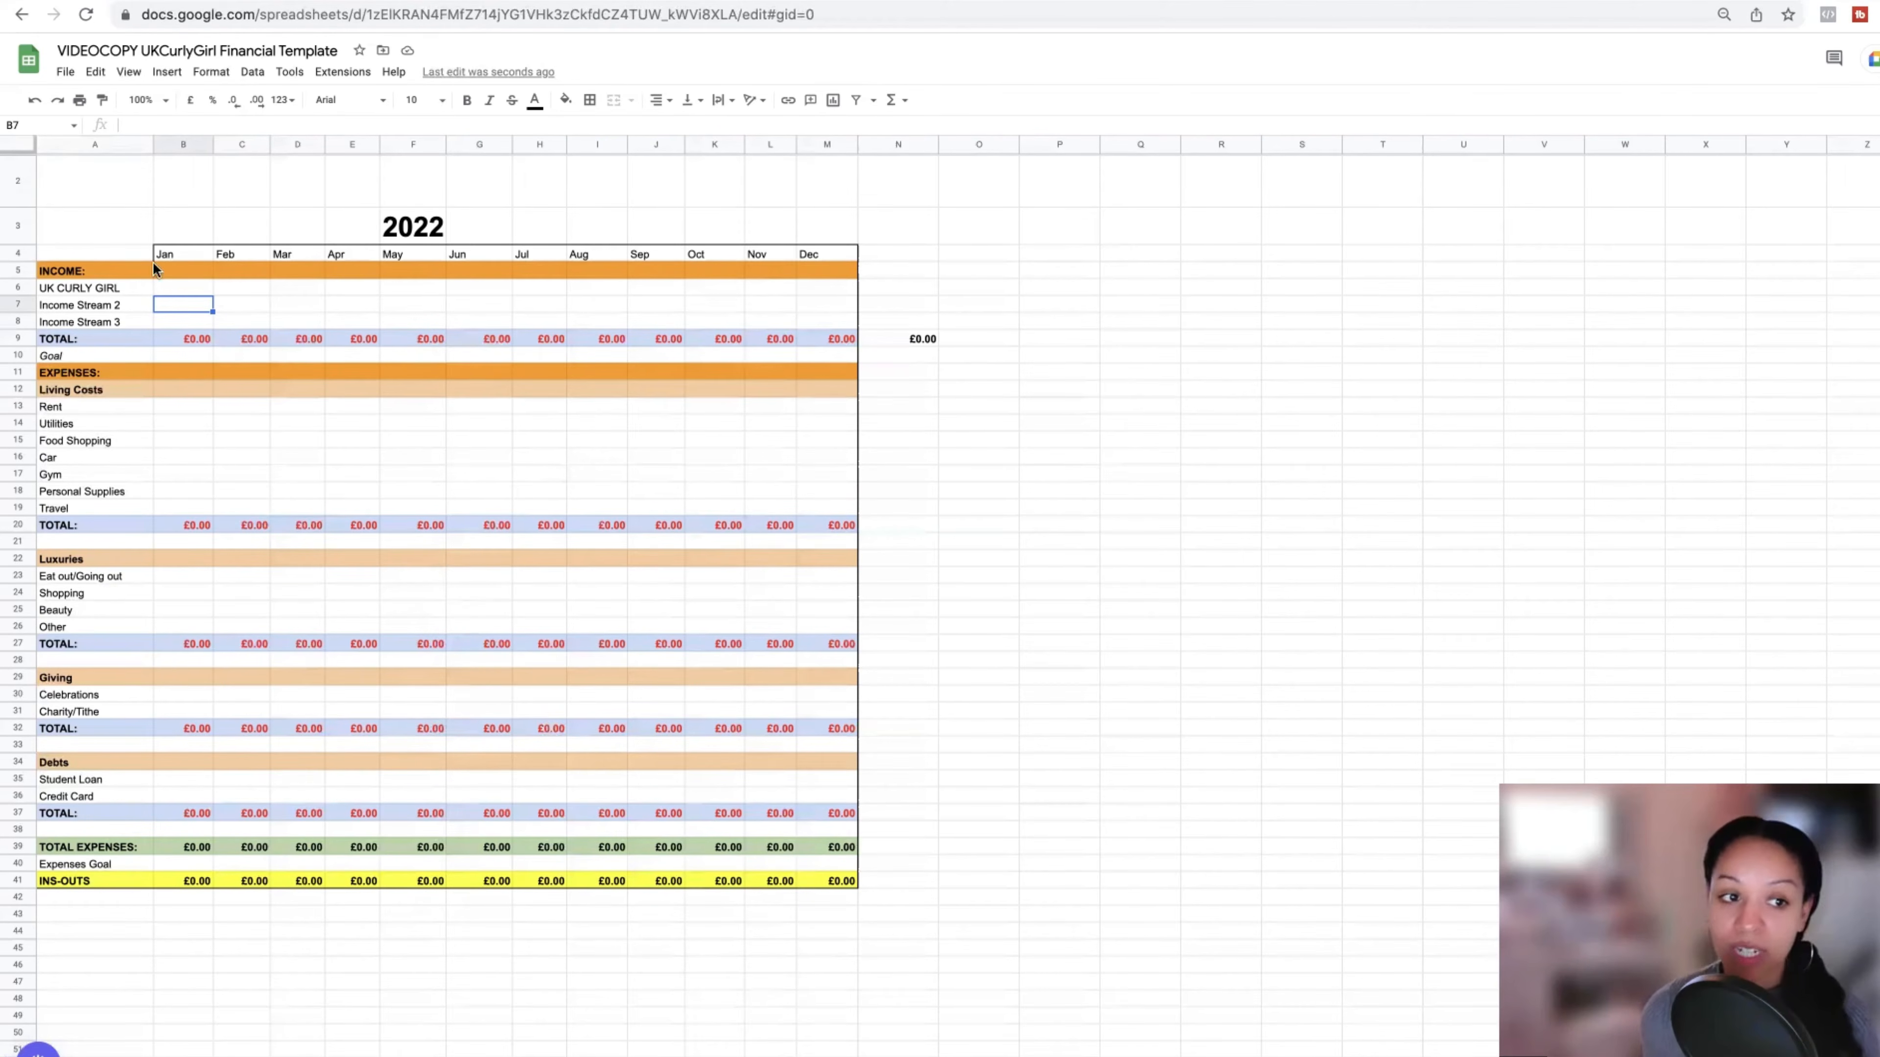
{"action": "left_click", "coordinate": [171, 287]}
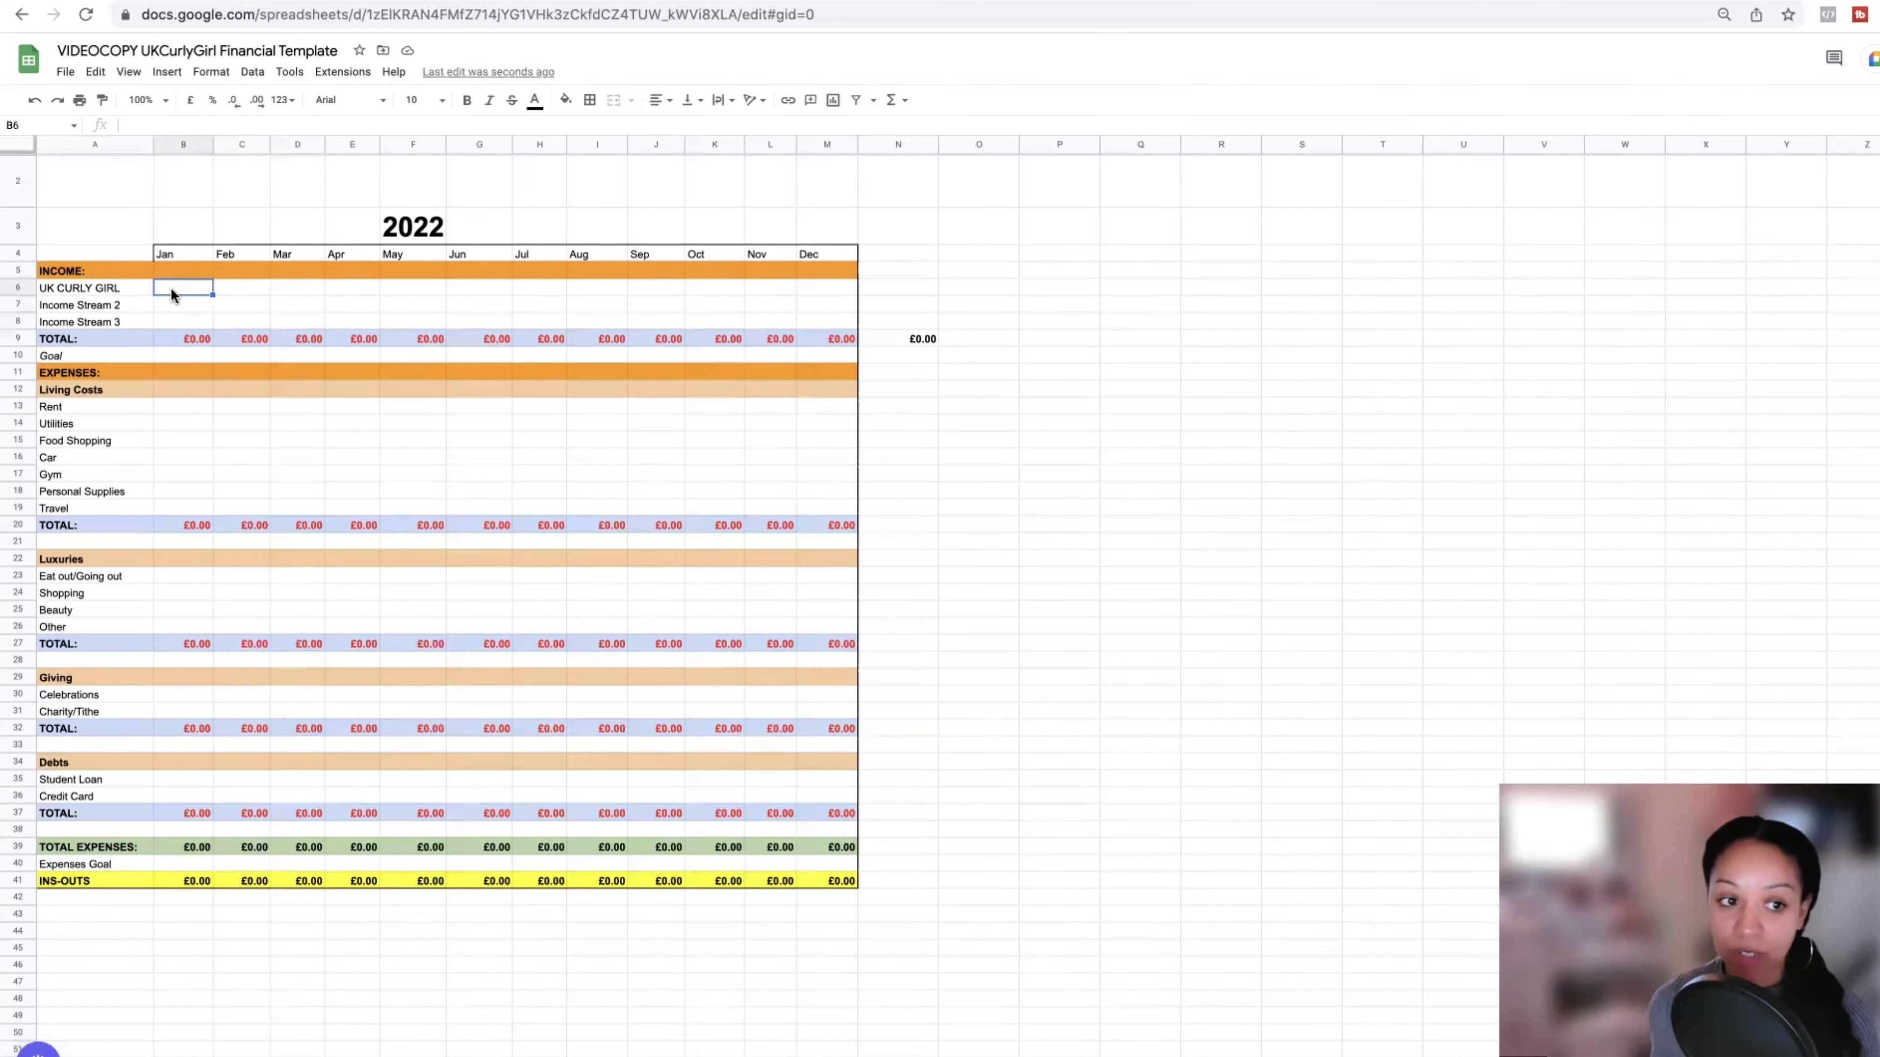
{"action": "type", "text": "2000"}
{"action": "key", "text": "Return"}
{"action": "key", "text": "Return"}
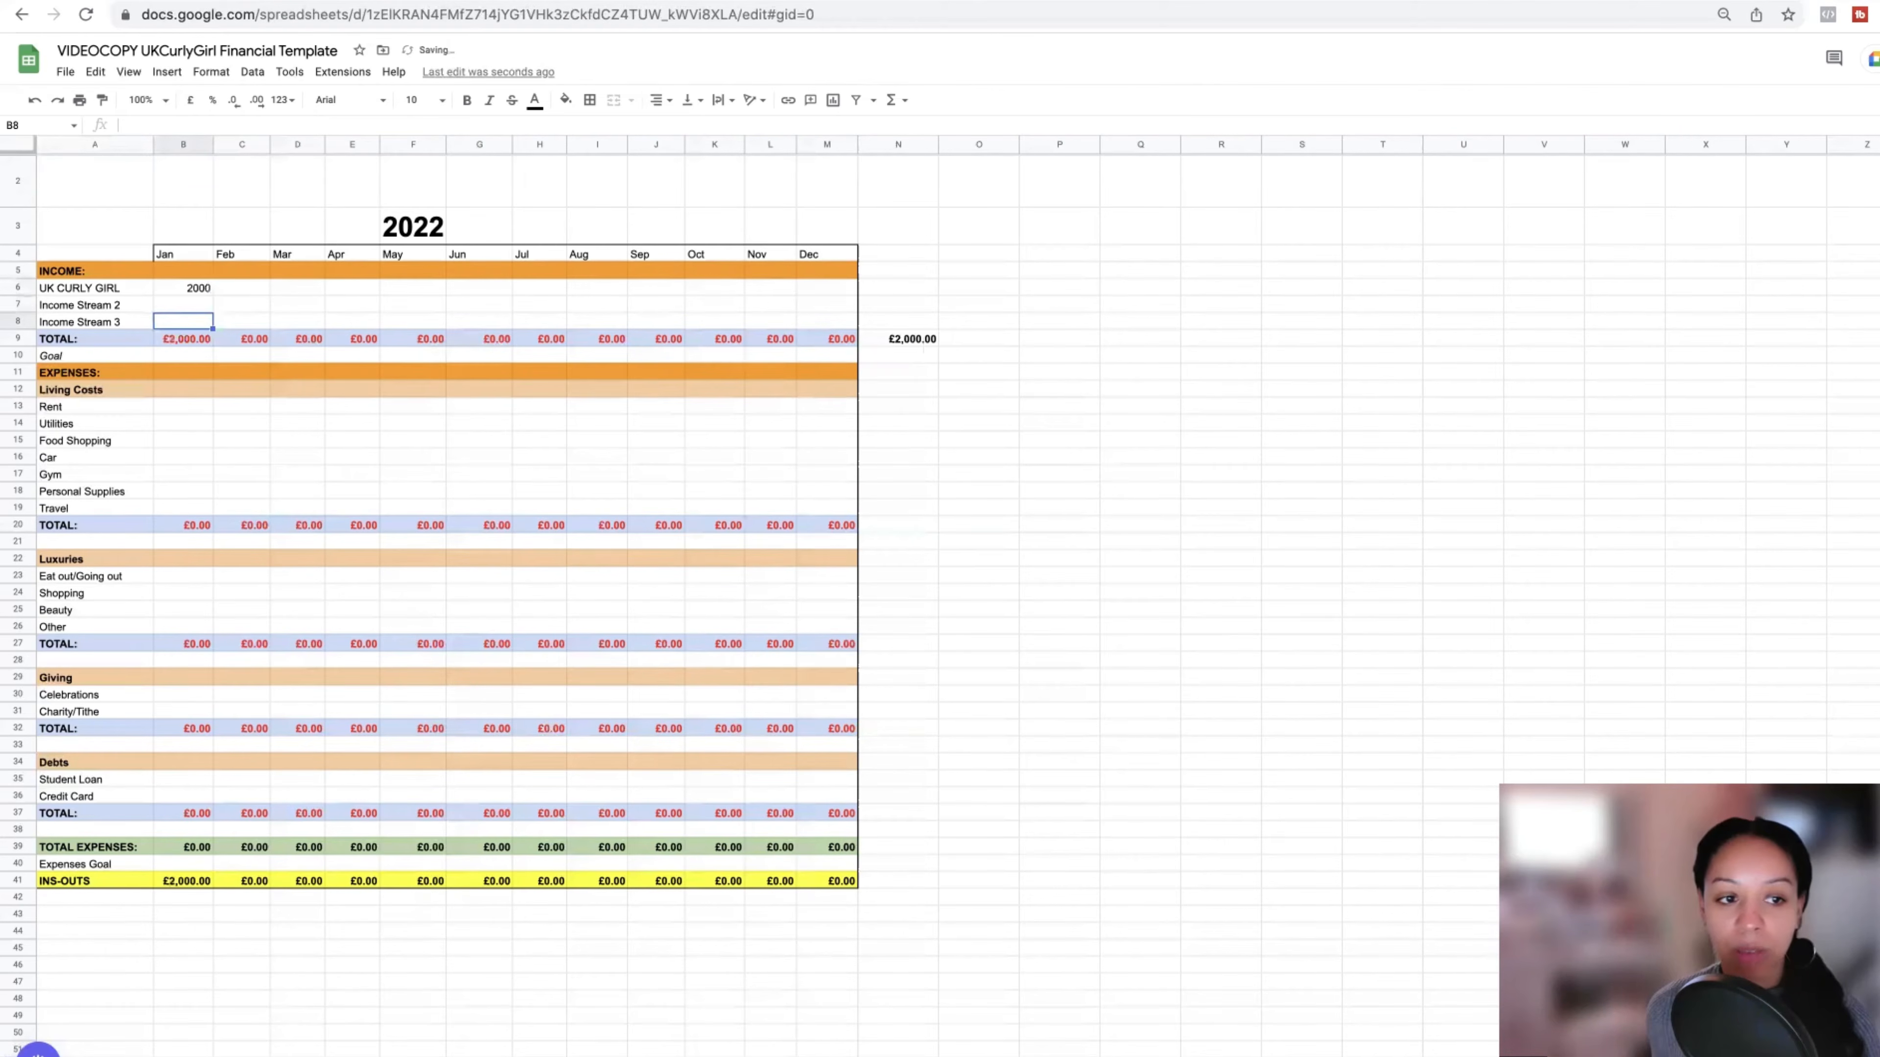
{"action": "key", "text": "Up"}
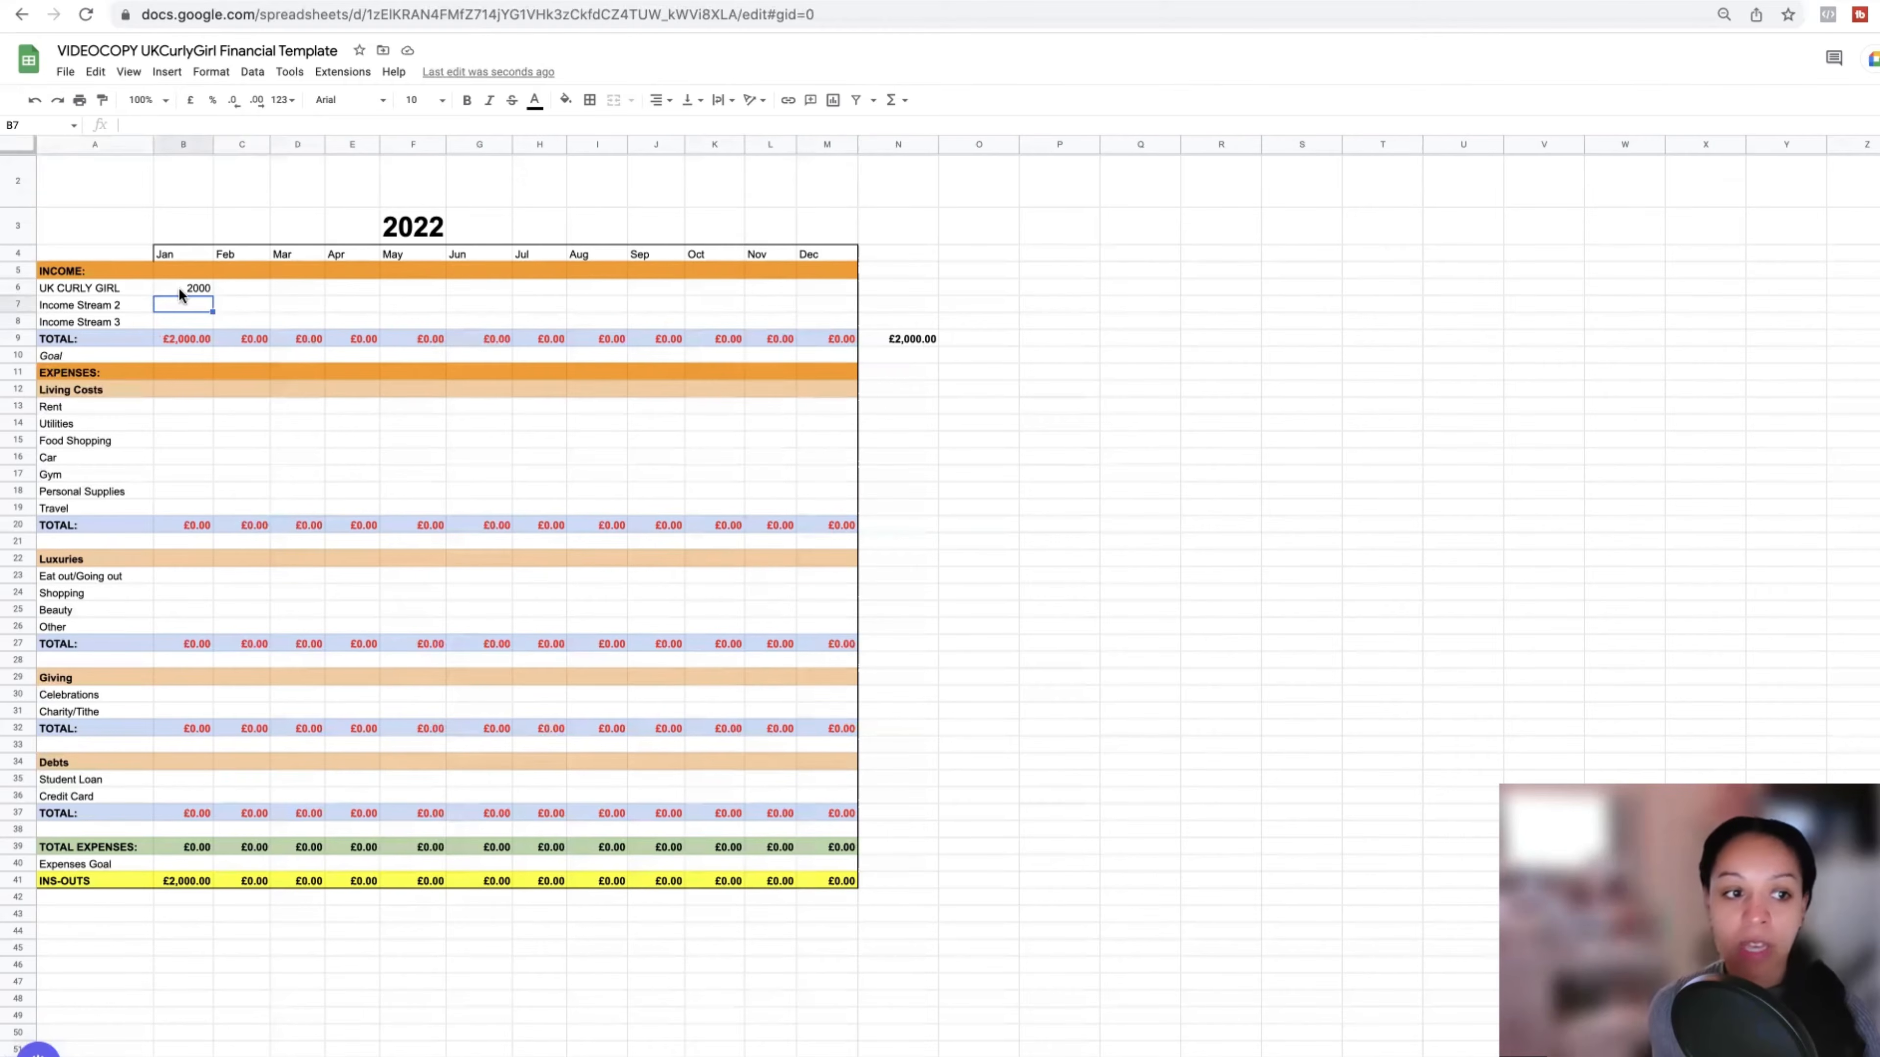
{"action": "type", "text": "100"}
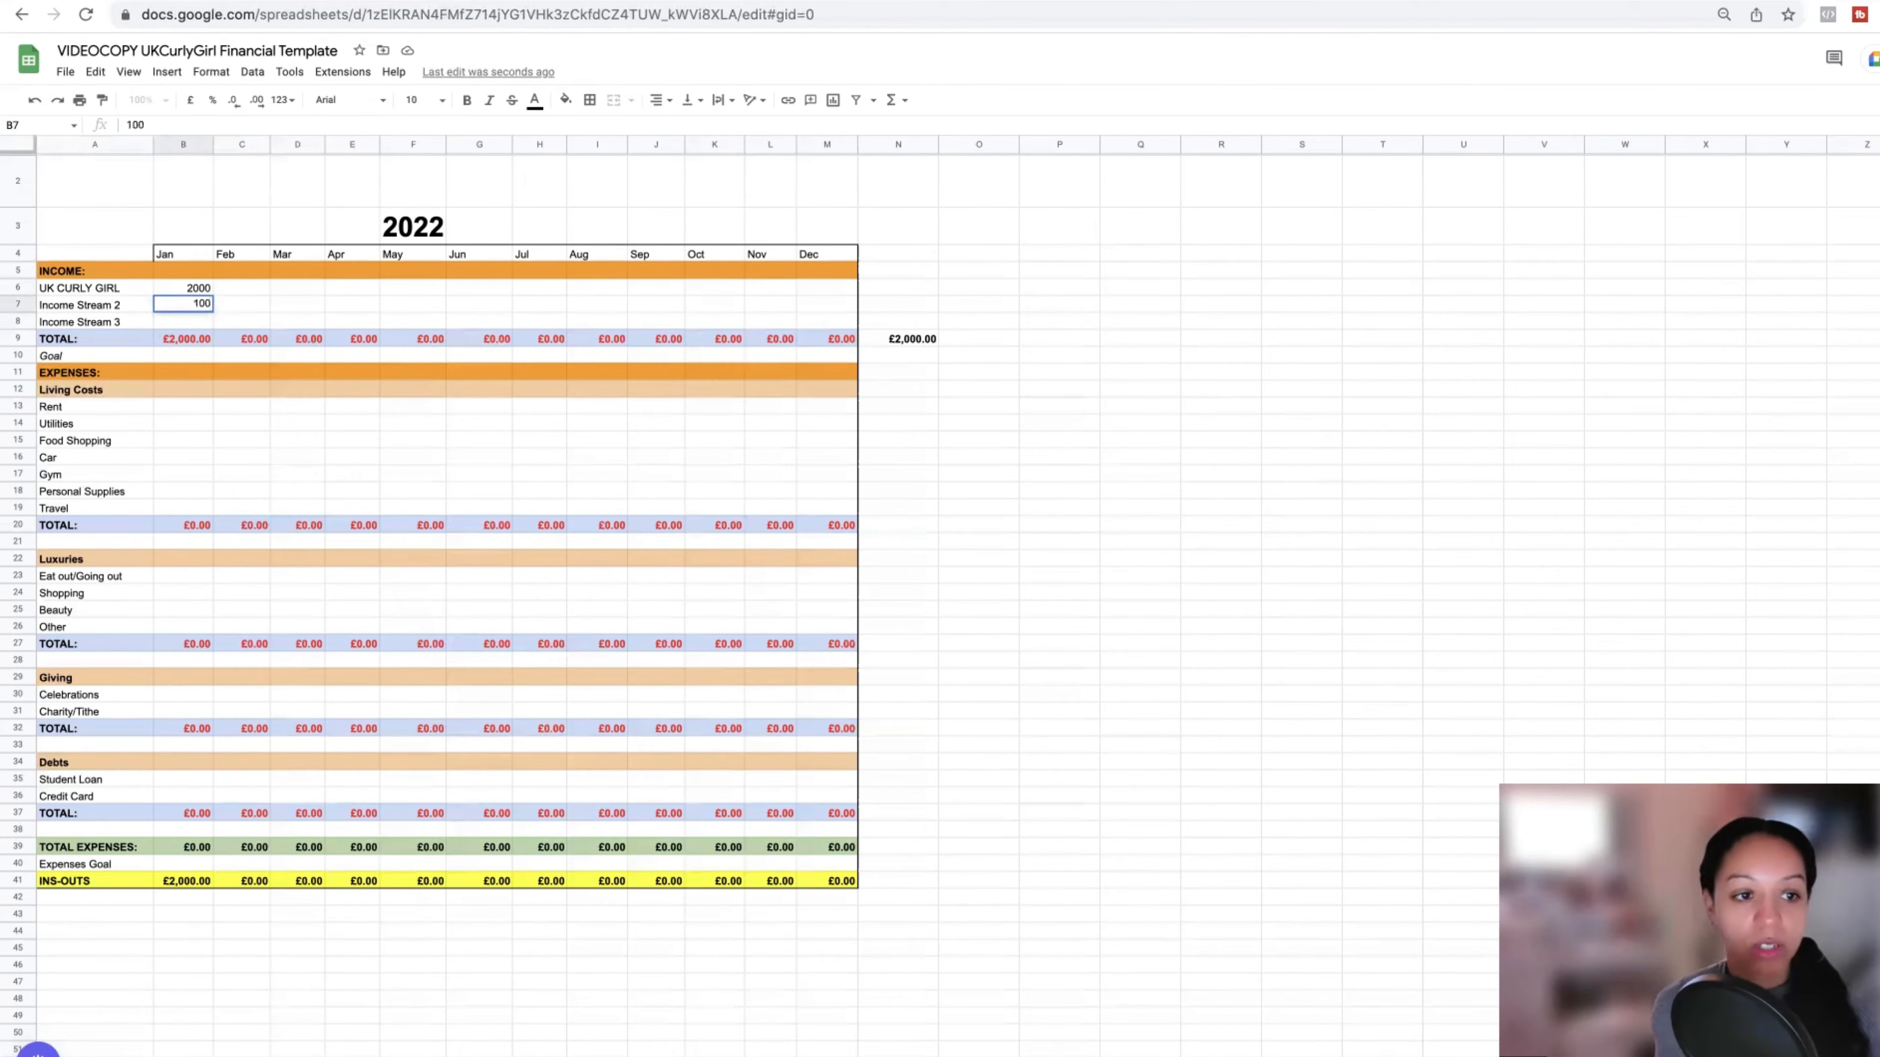
{"action": "key", "text": "Return"}
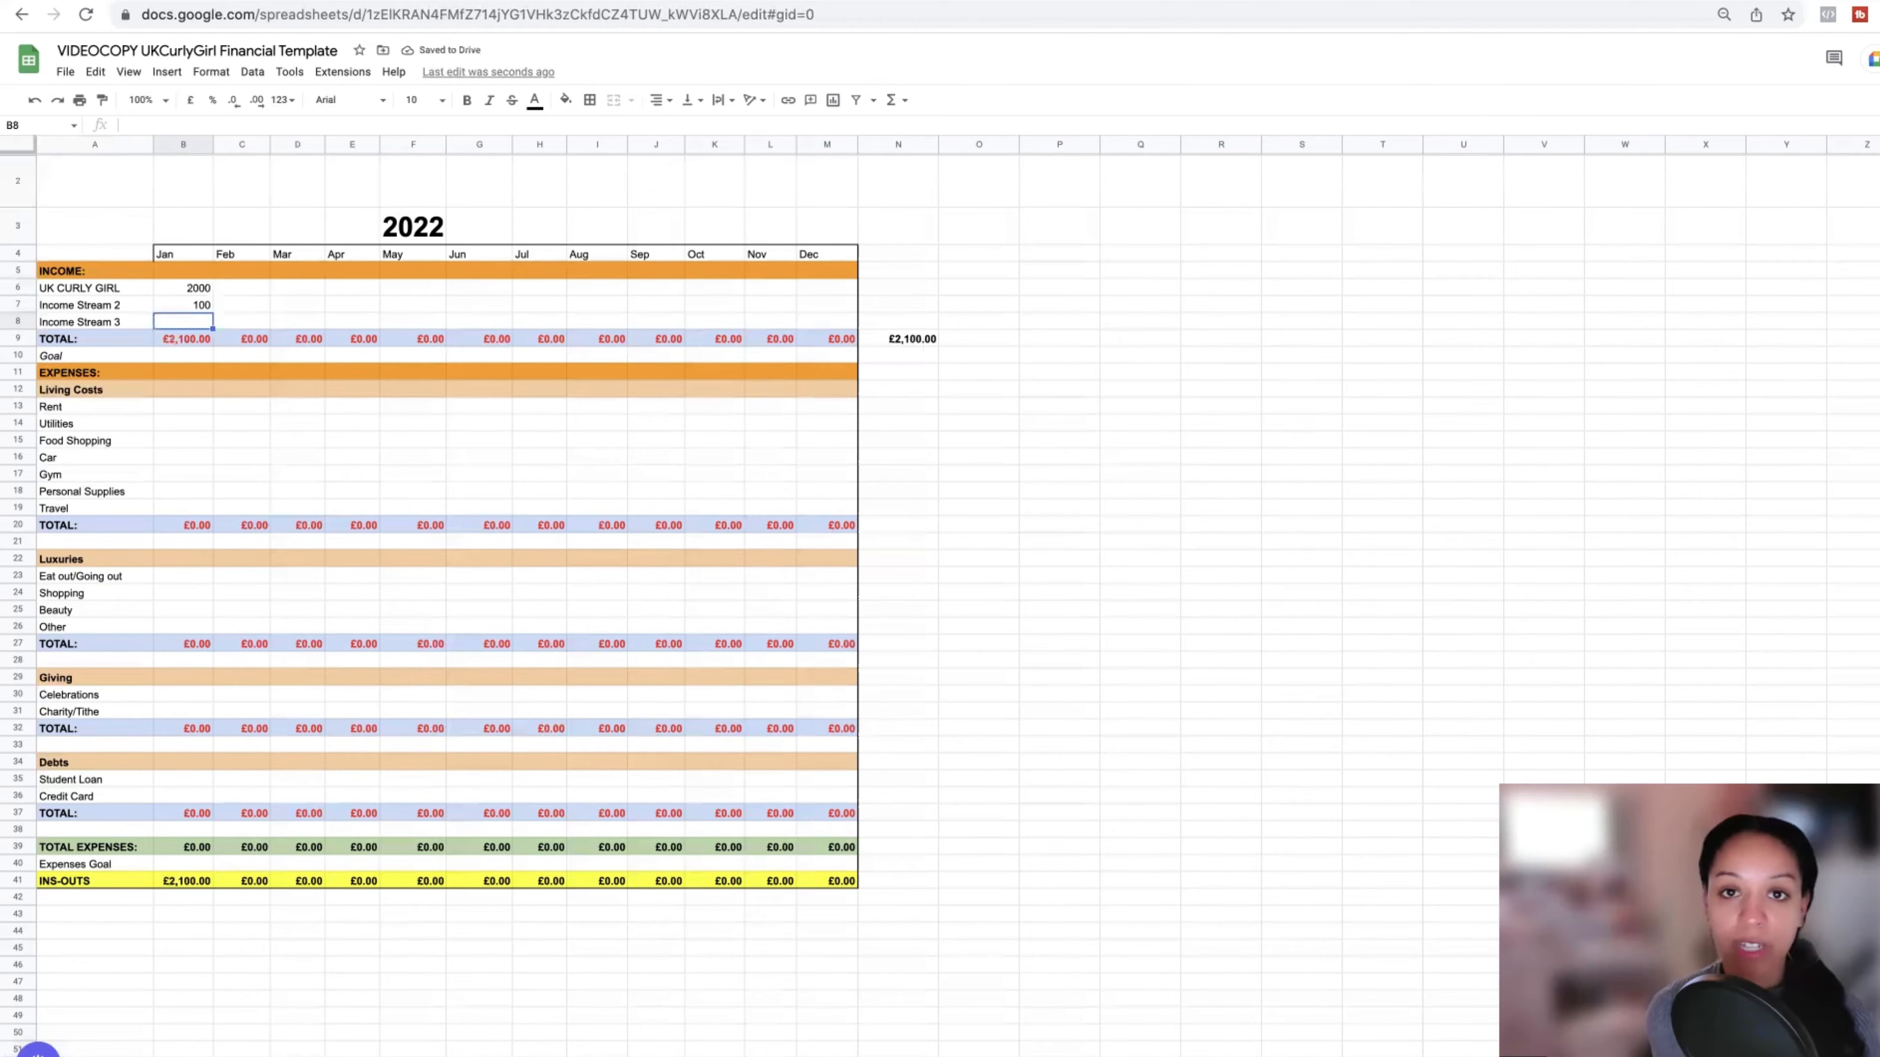
- Set the January income goal to 3000 in the Goal row
{"action": "key", "text": "Down"}
{"action": "key", "text": "Down"}
{"action": "key", "text": "Down"}
{"action": "key", "text": "Down"}
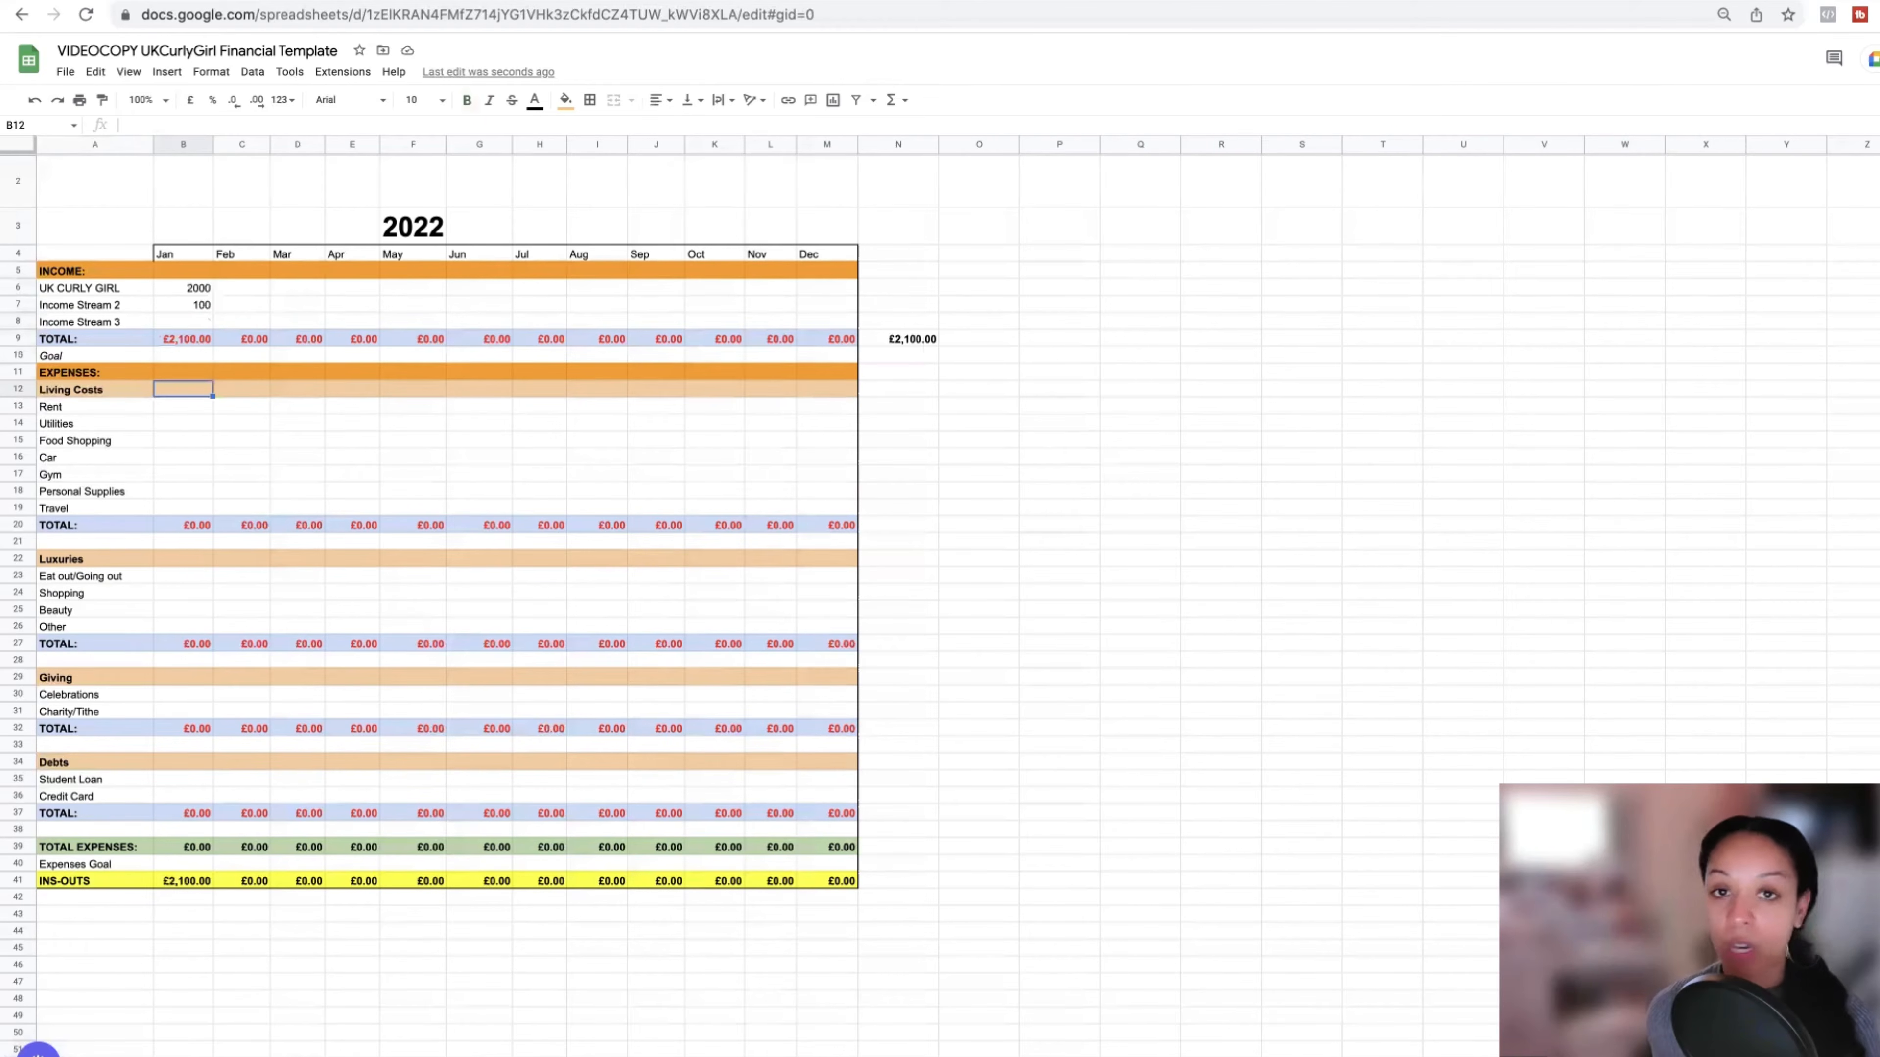
{"action": "key", "text": "Down"}
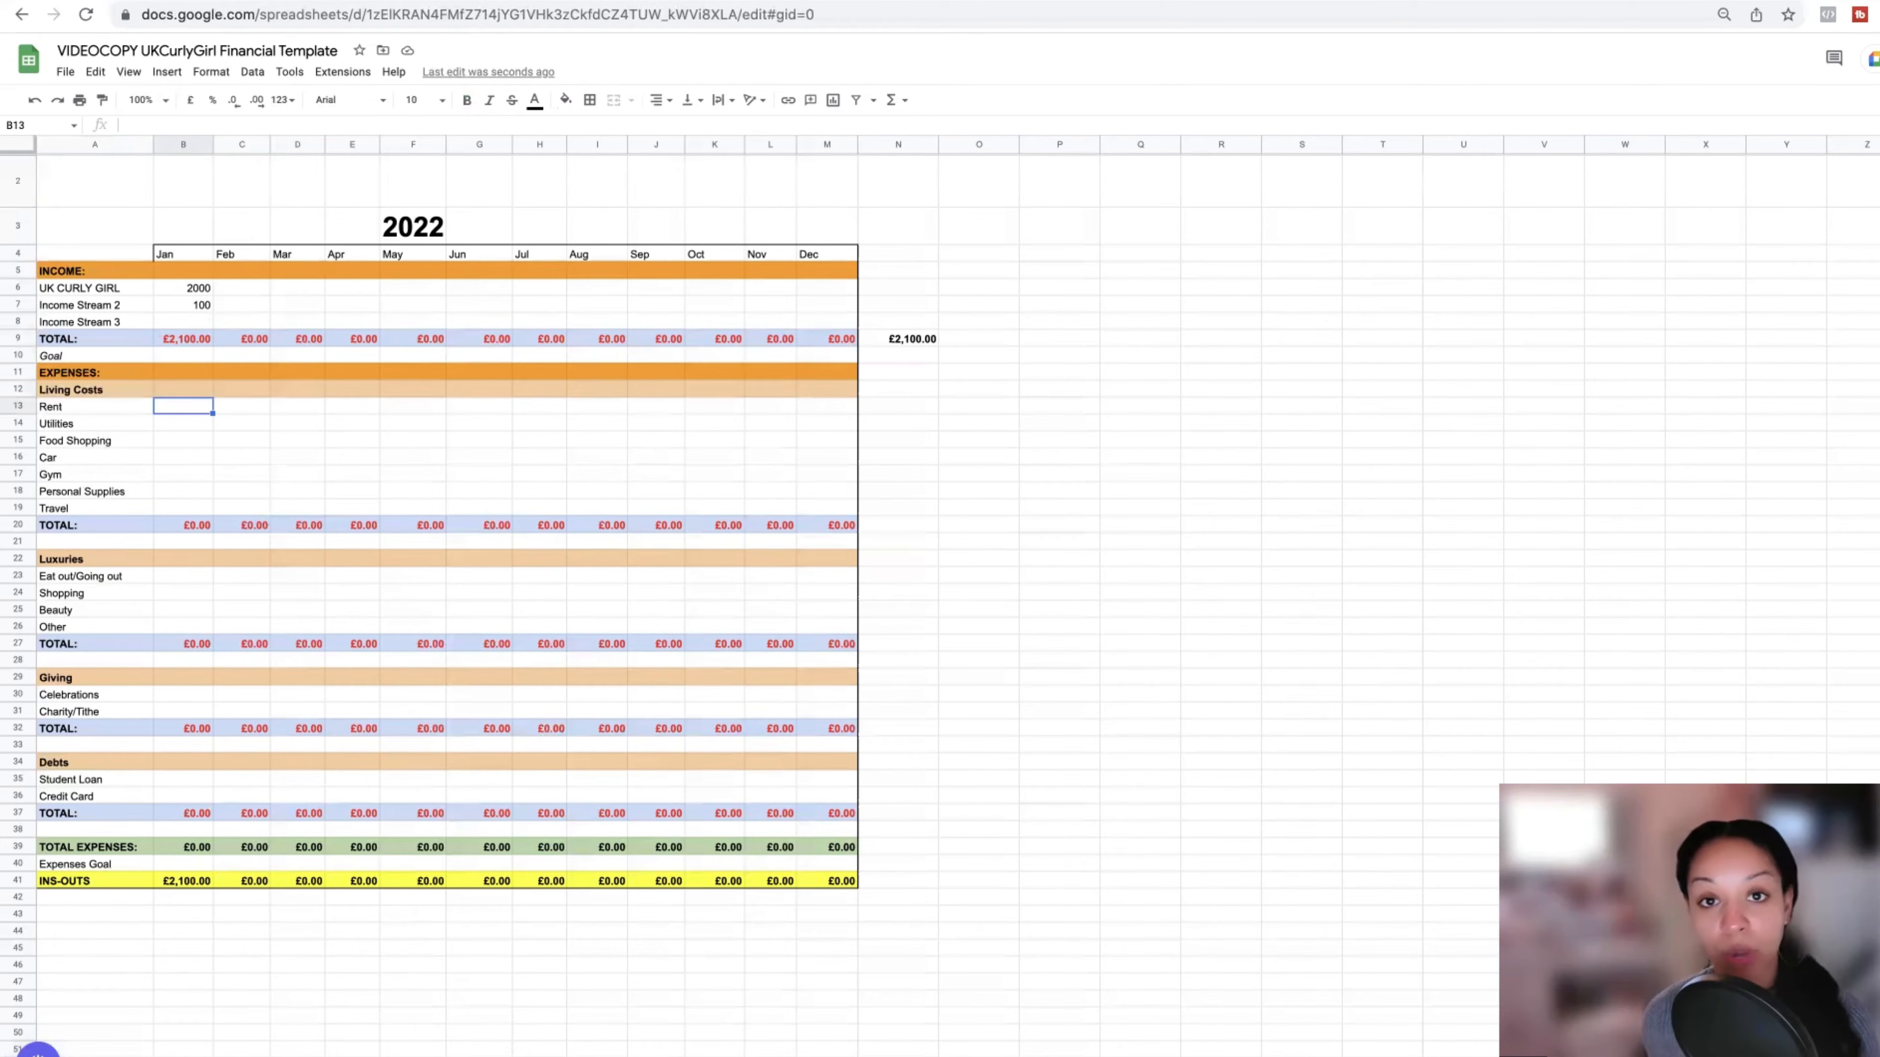
{"action": "key", "text": "Up"}
{"action": "key", "text": "Up"}
{"action": "key", "text": "Up"}
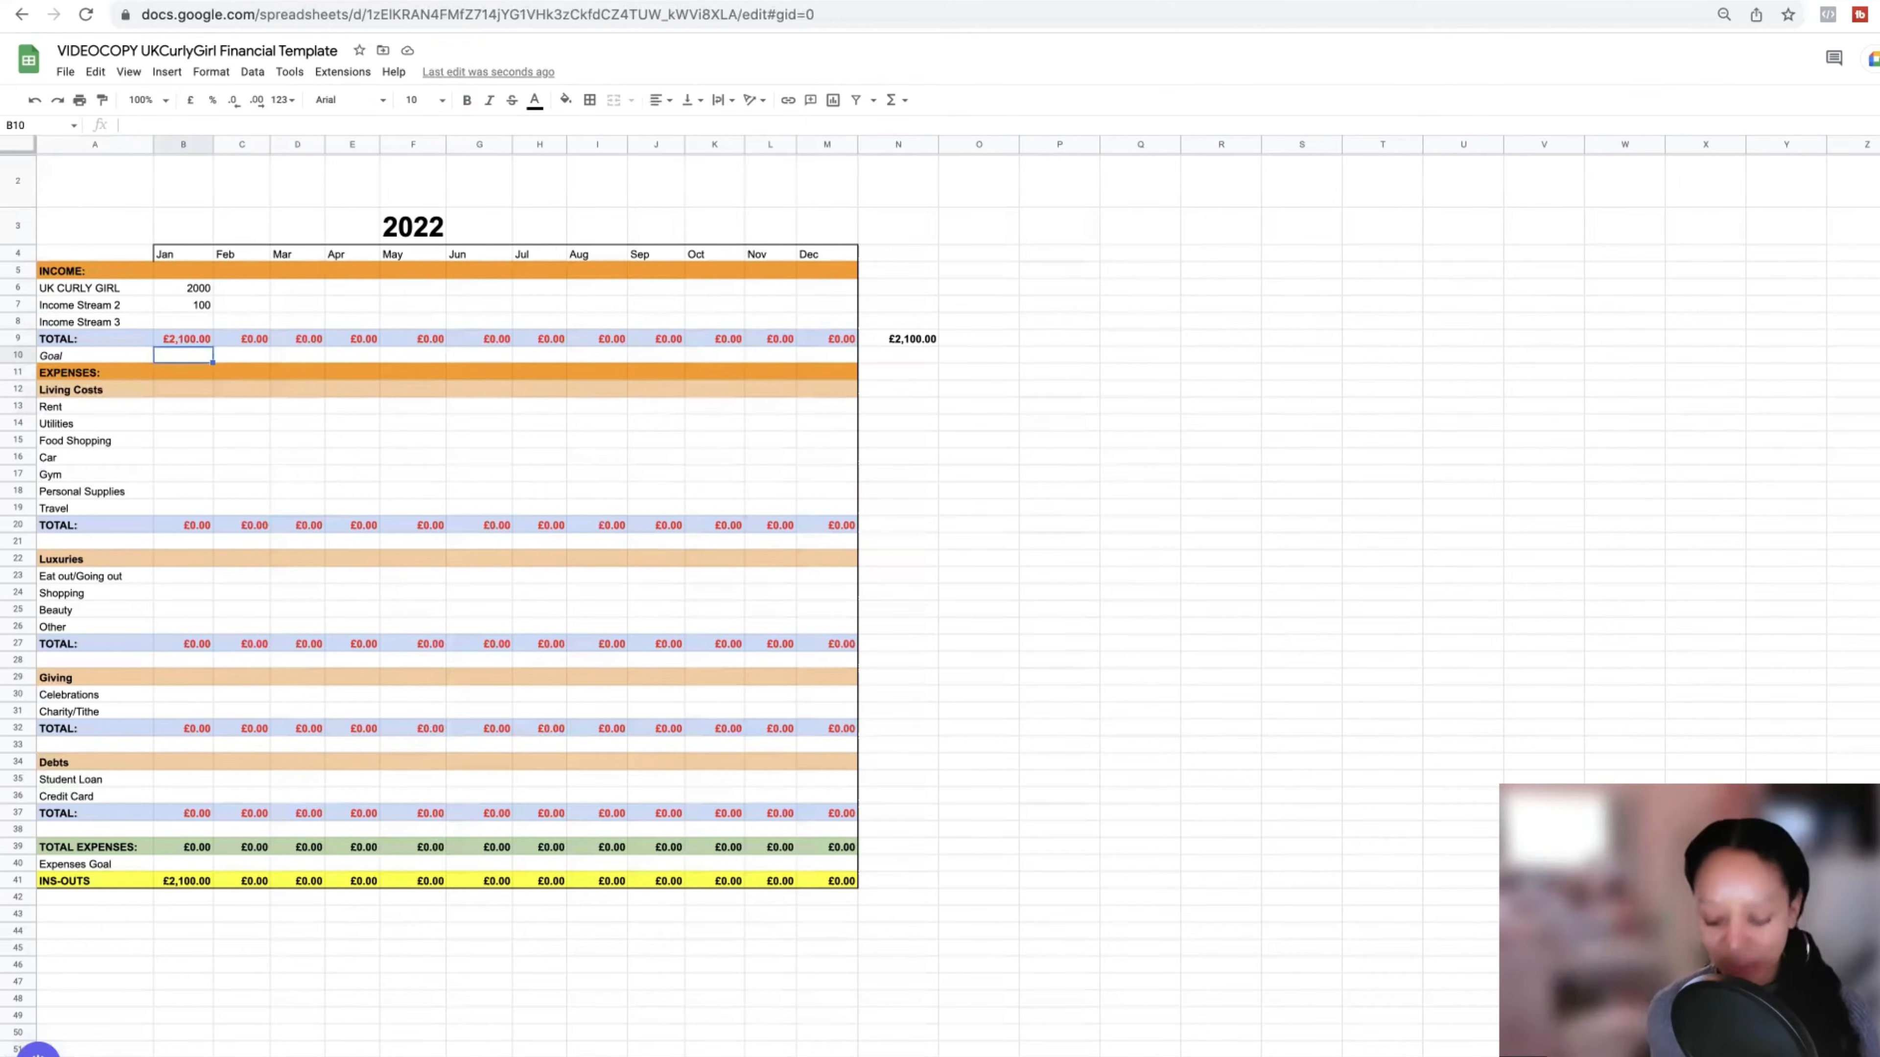
{"action": "type", "text": "3000"}
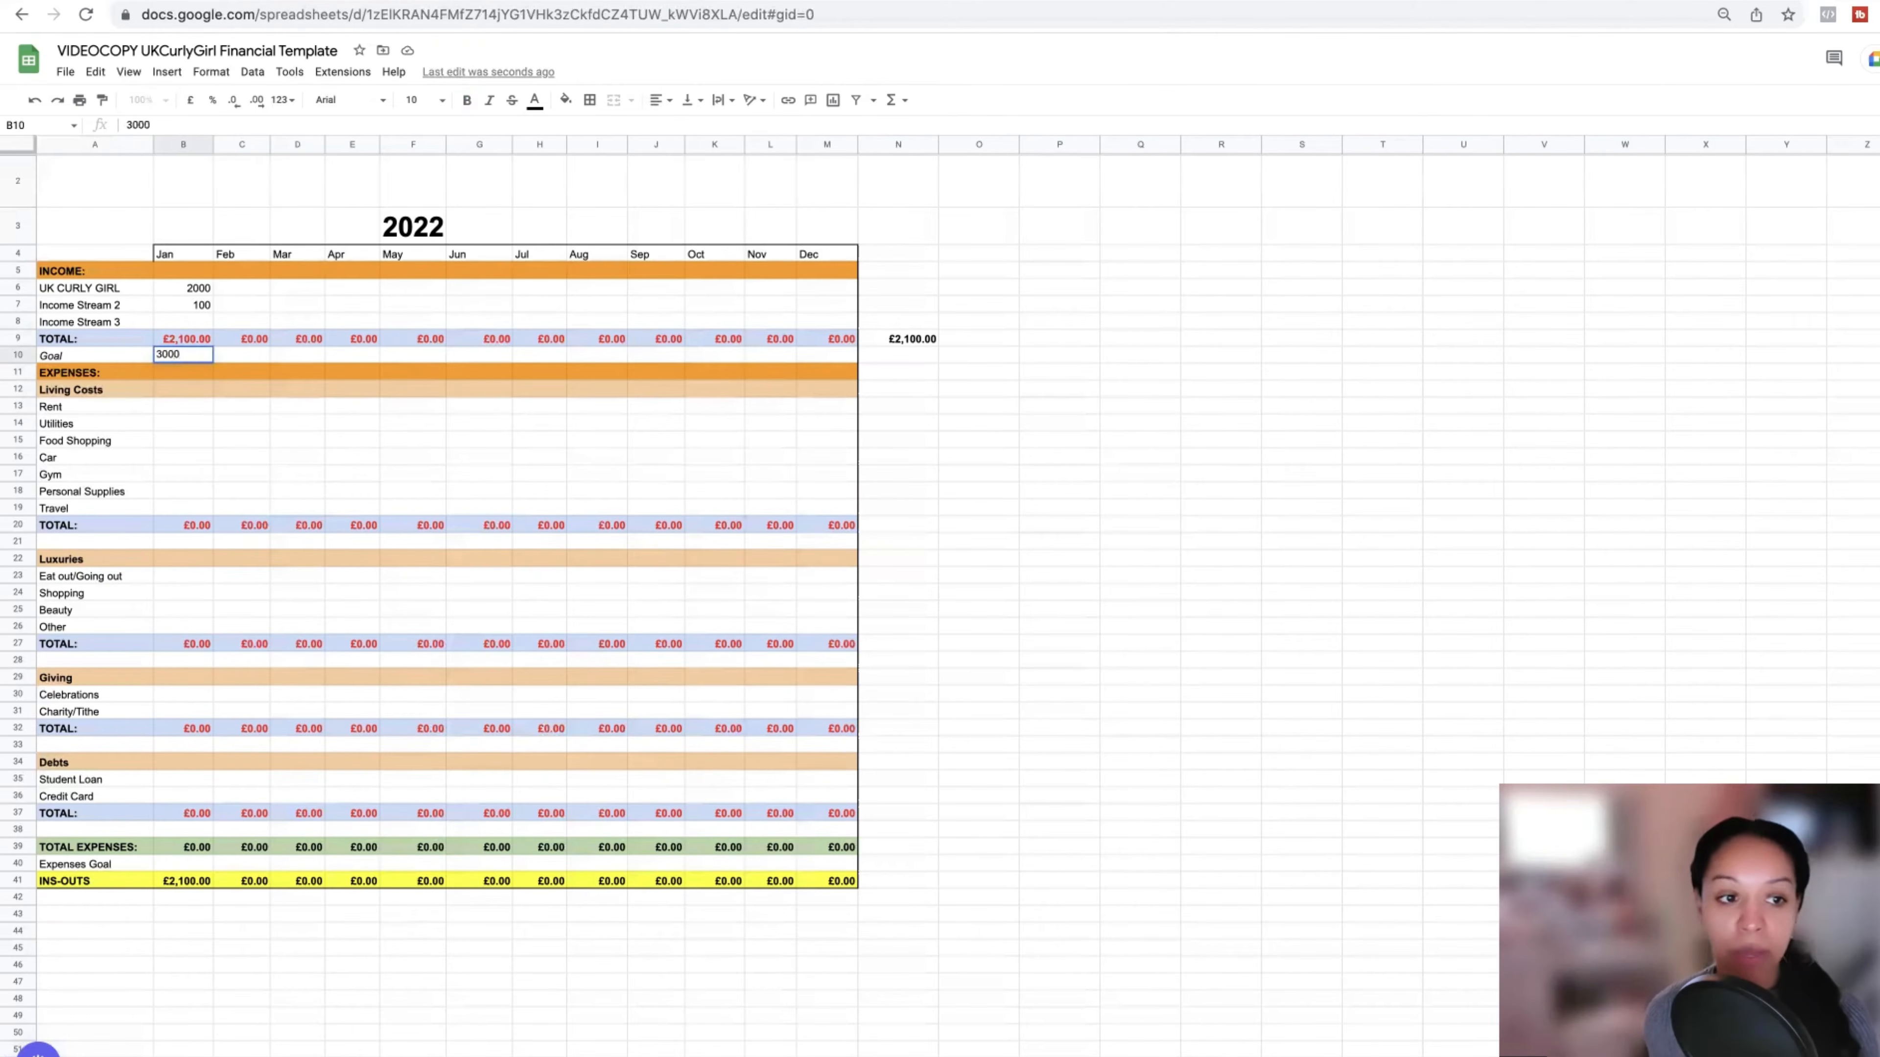
{"action": "key", "text": "Tab"}
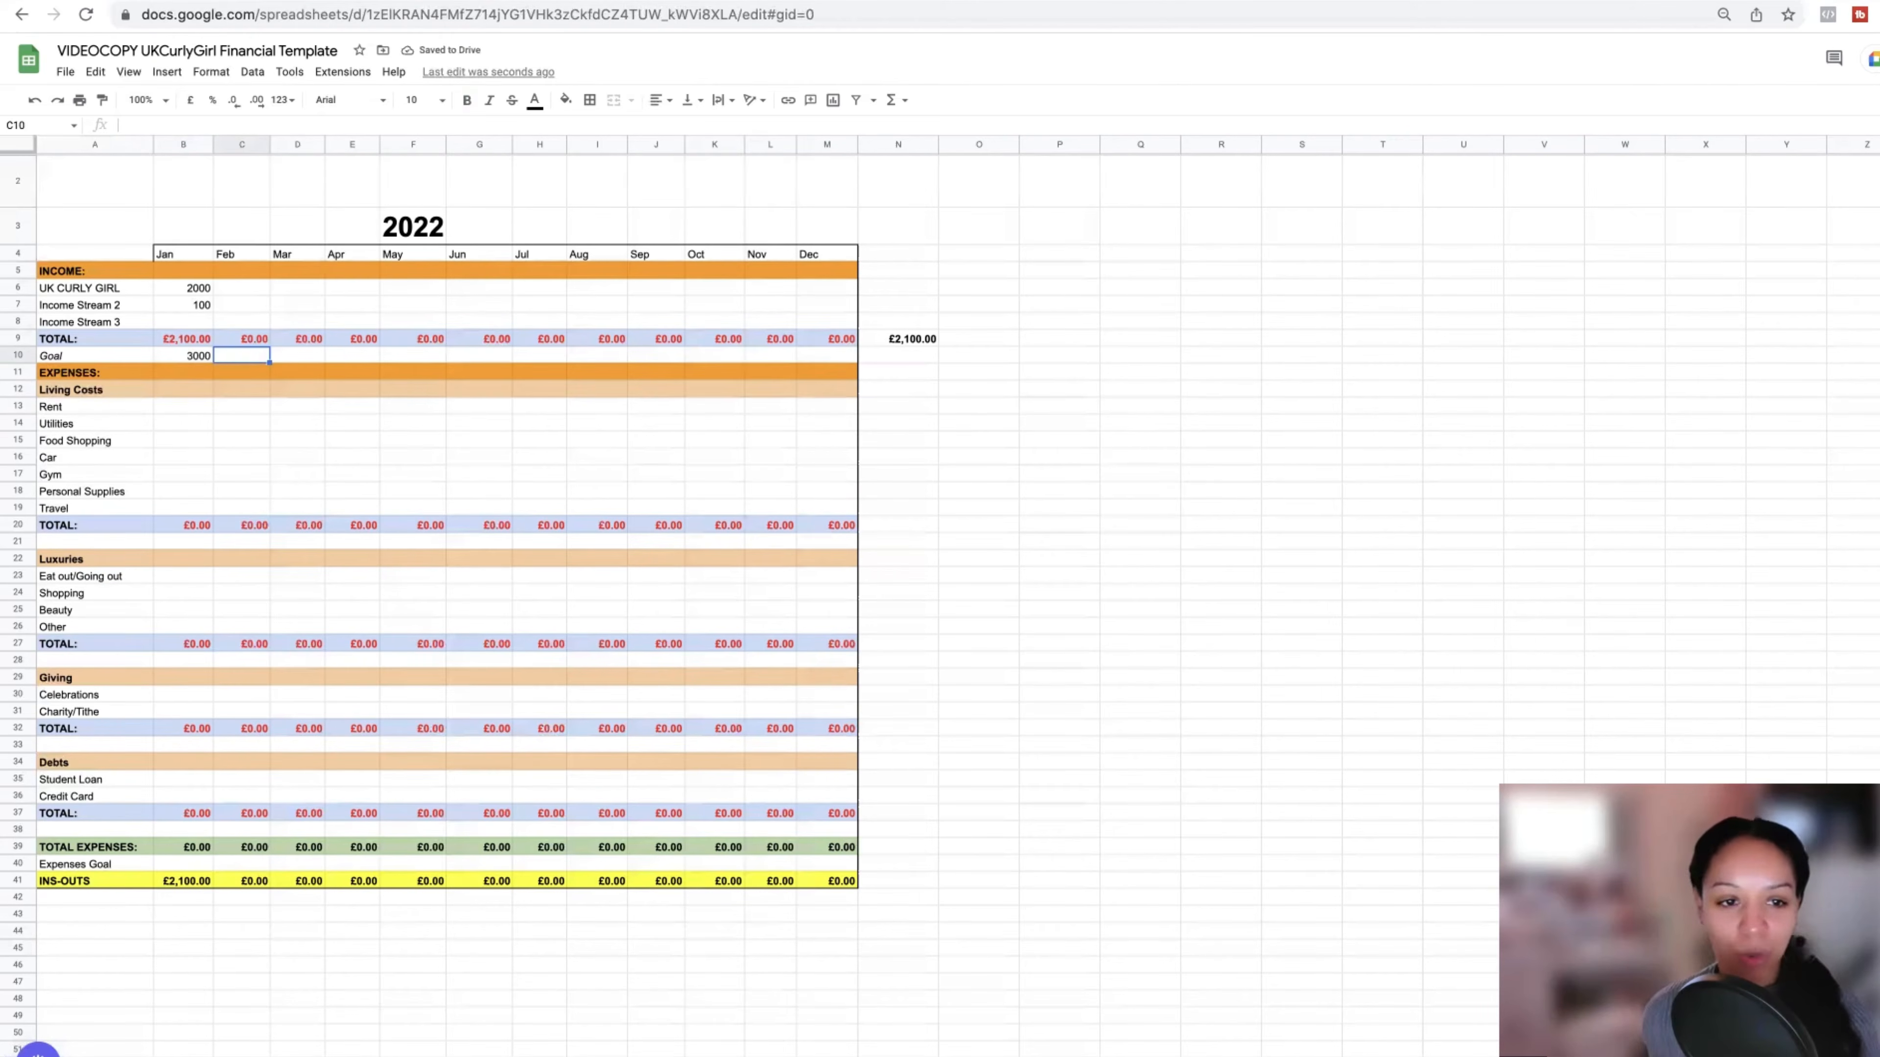
- Set the June income goal to 5000 in the Goal row
{"action": "key", "text": "Right"}
{"action": "key", "text": "Right"}
{"action": "key", "text": "Right"}
{"action": "key", "text": "Right"}
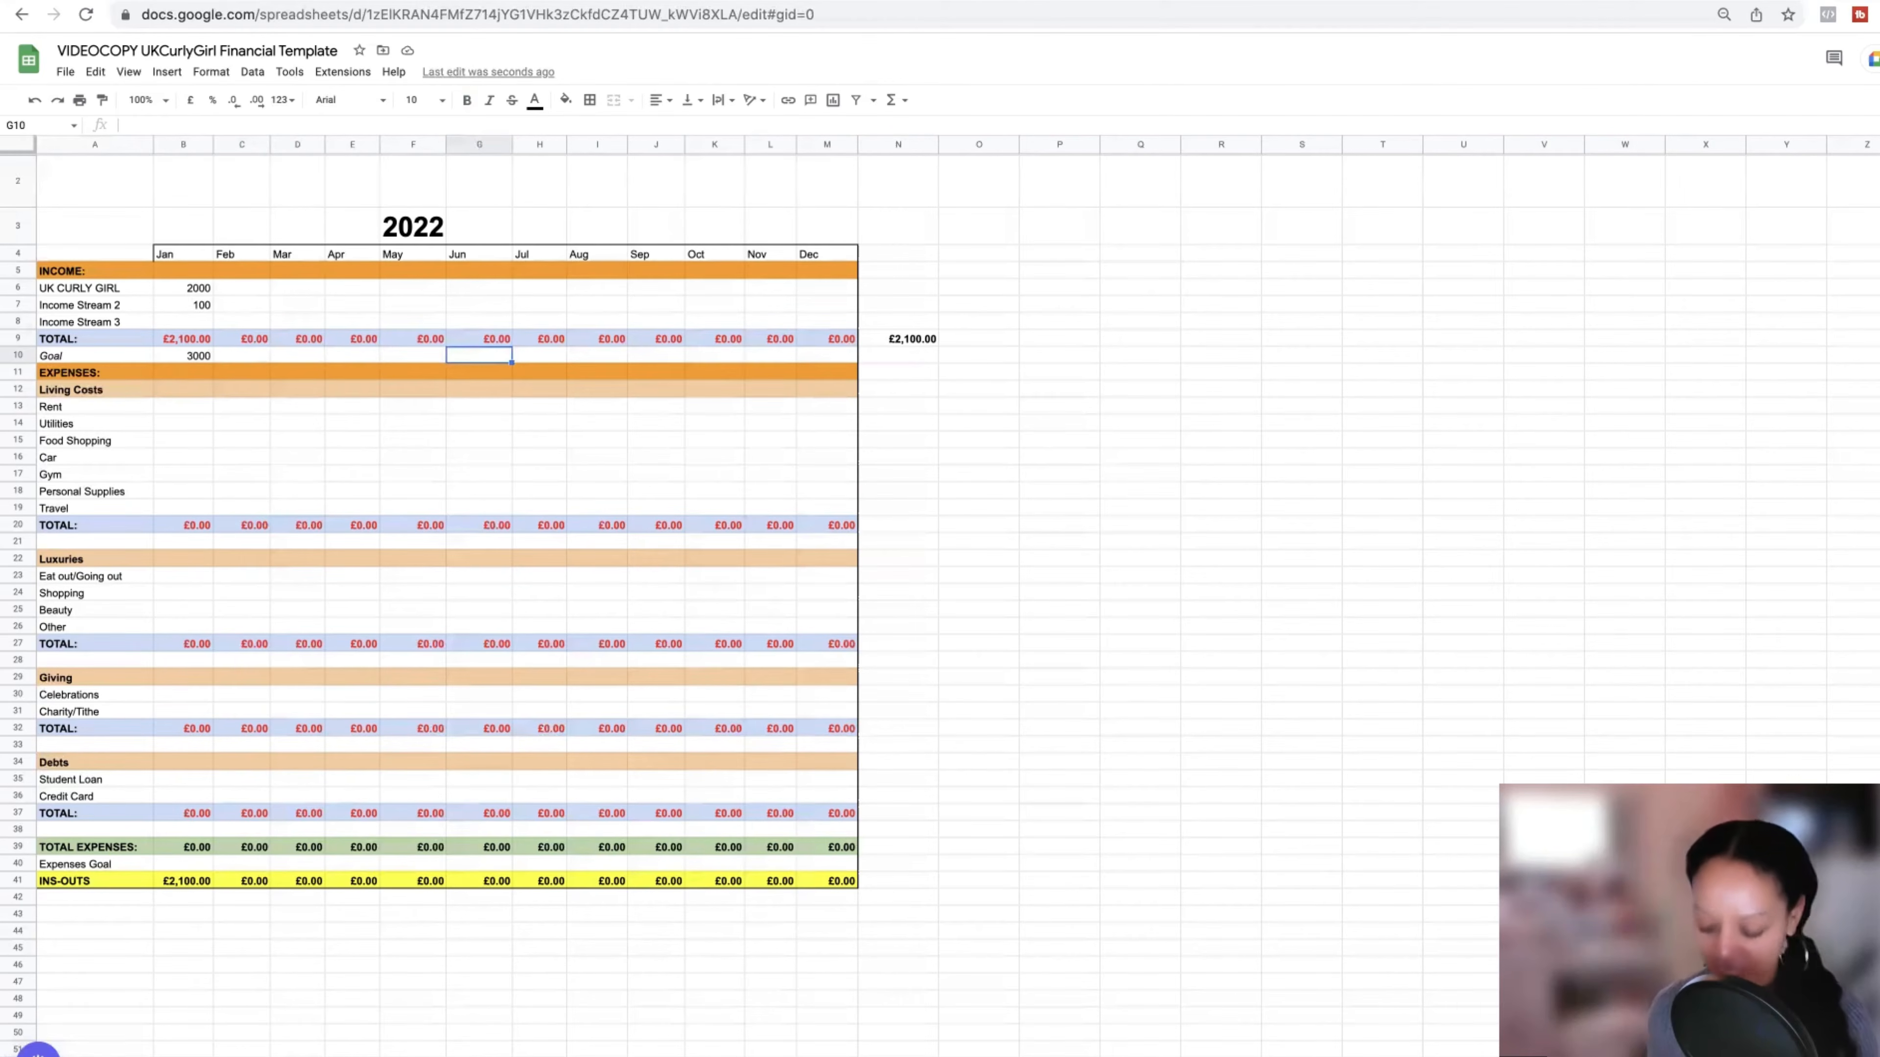
{"action": "type", "text": "5"}
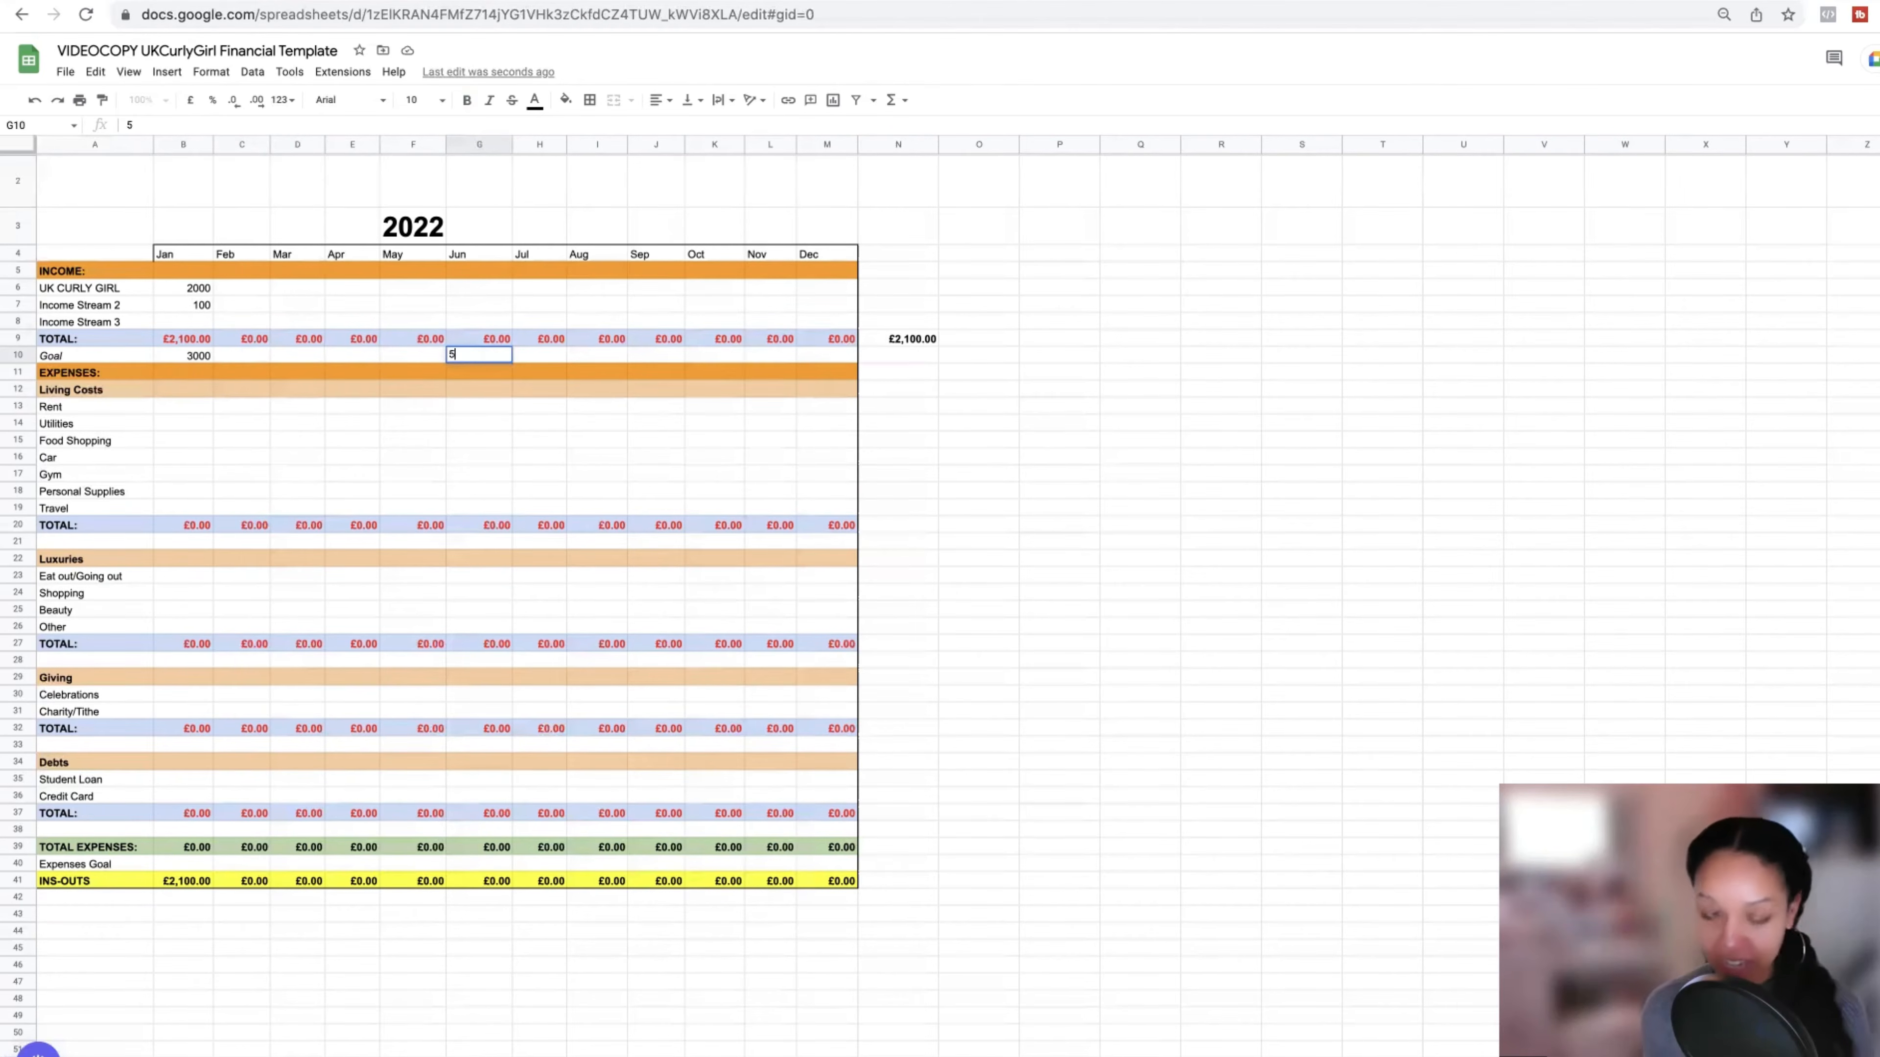
{"action": "type", "text": "000"}
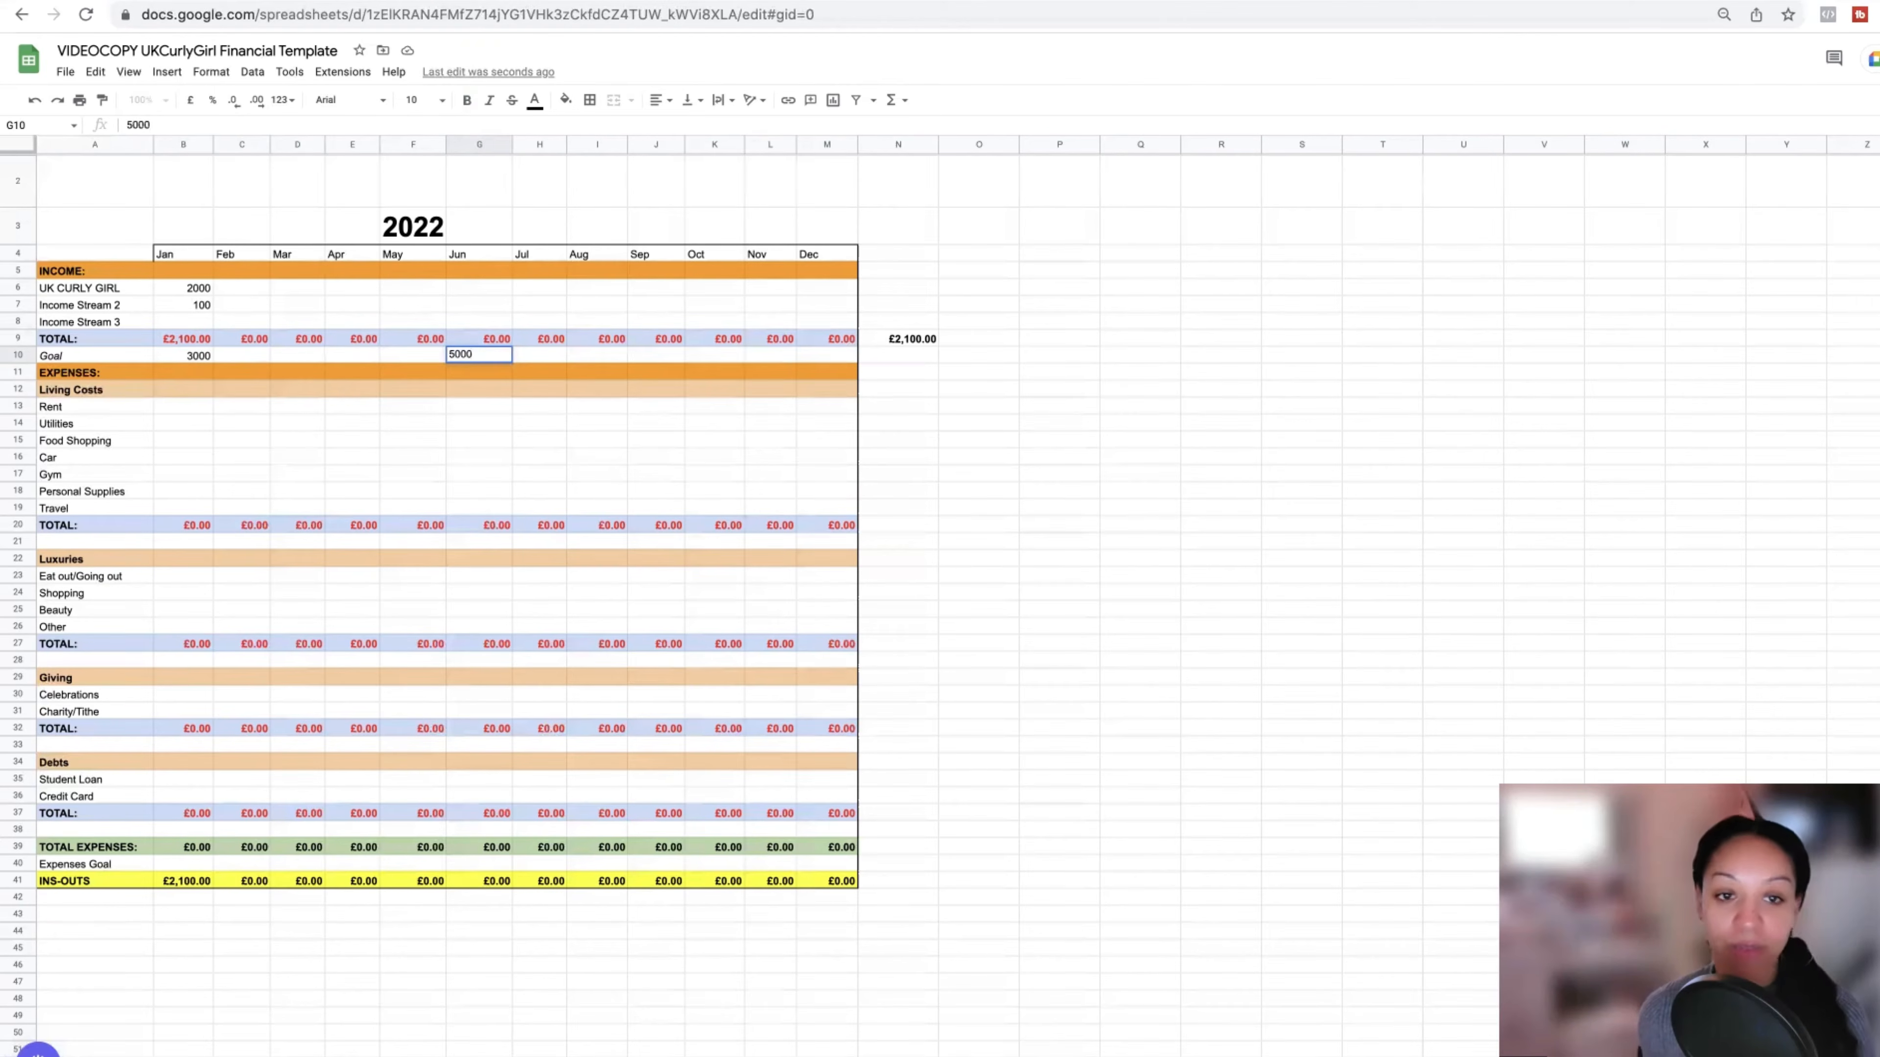
{"action": "key", "text": "Right"}
{"action": "key", "text": "Right"}
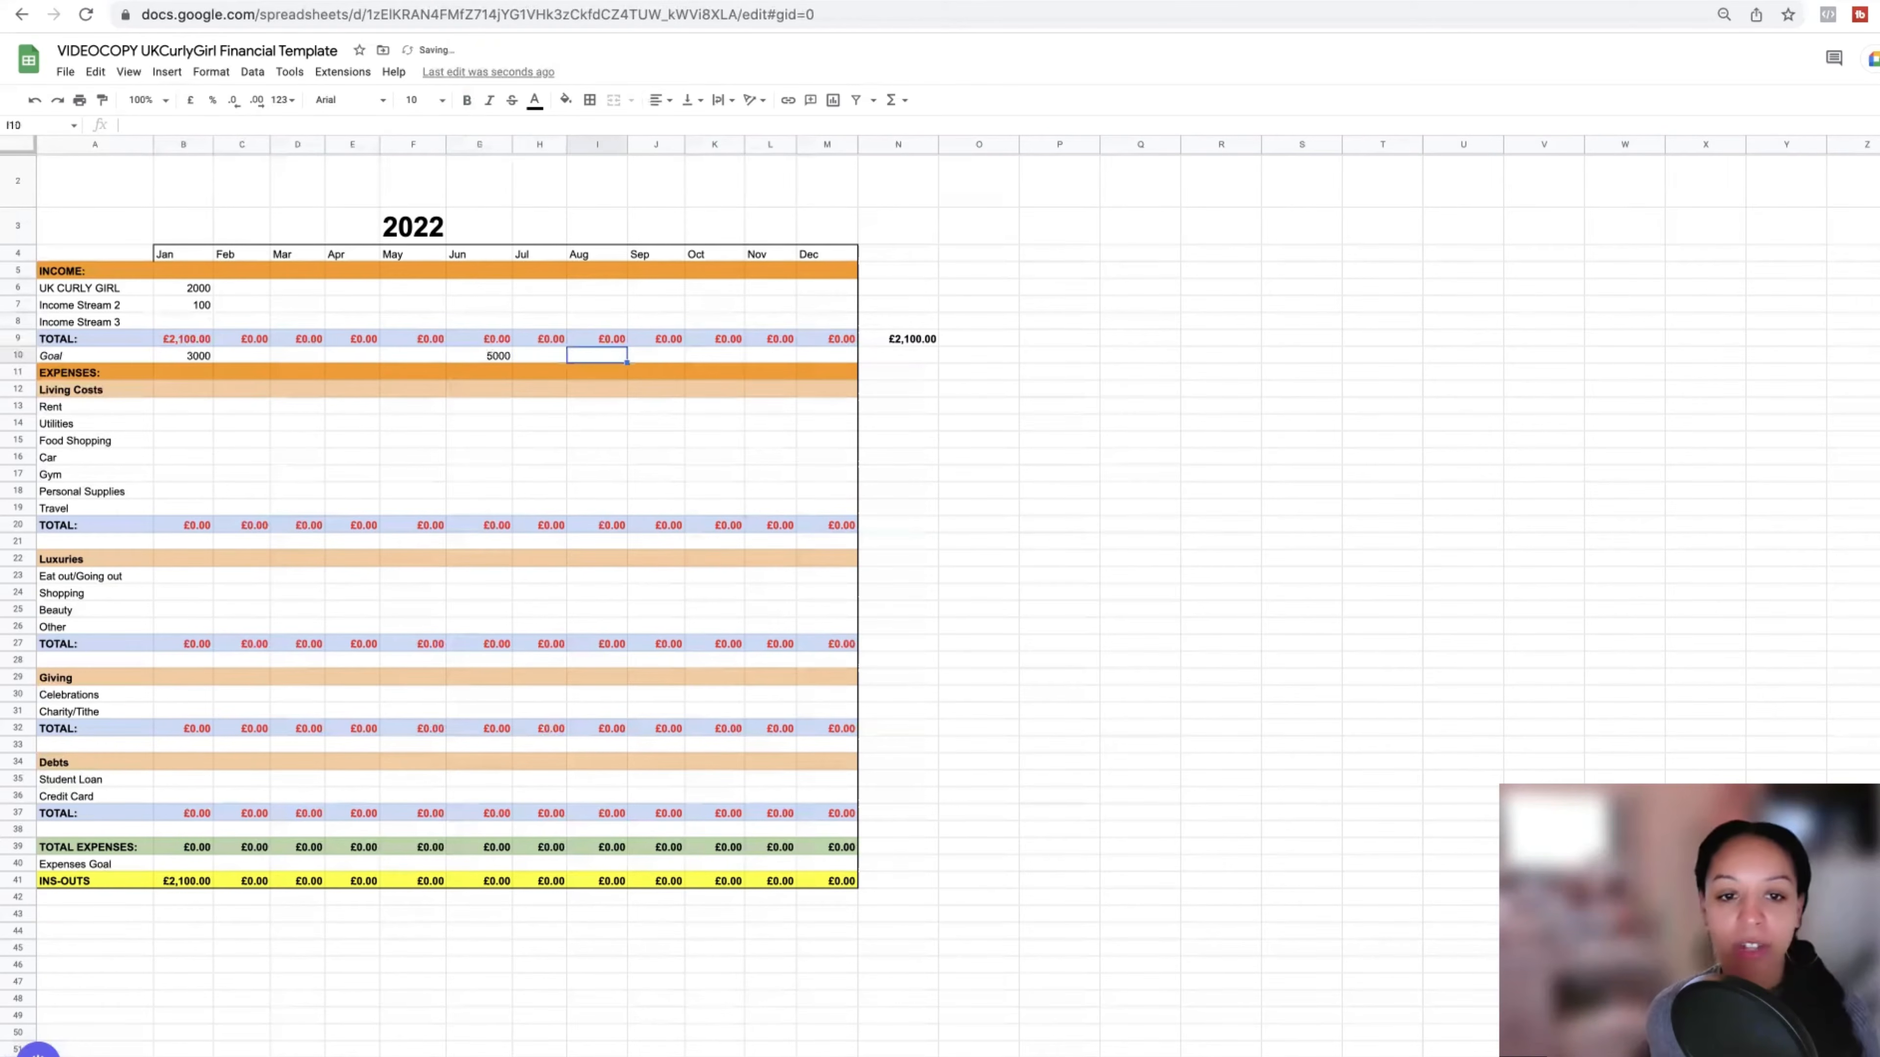
{"action": "key", "text": "Left"}
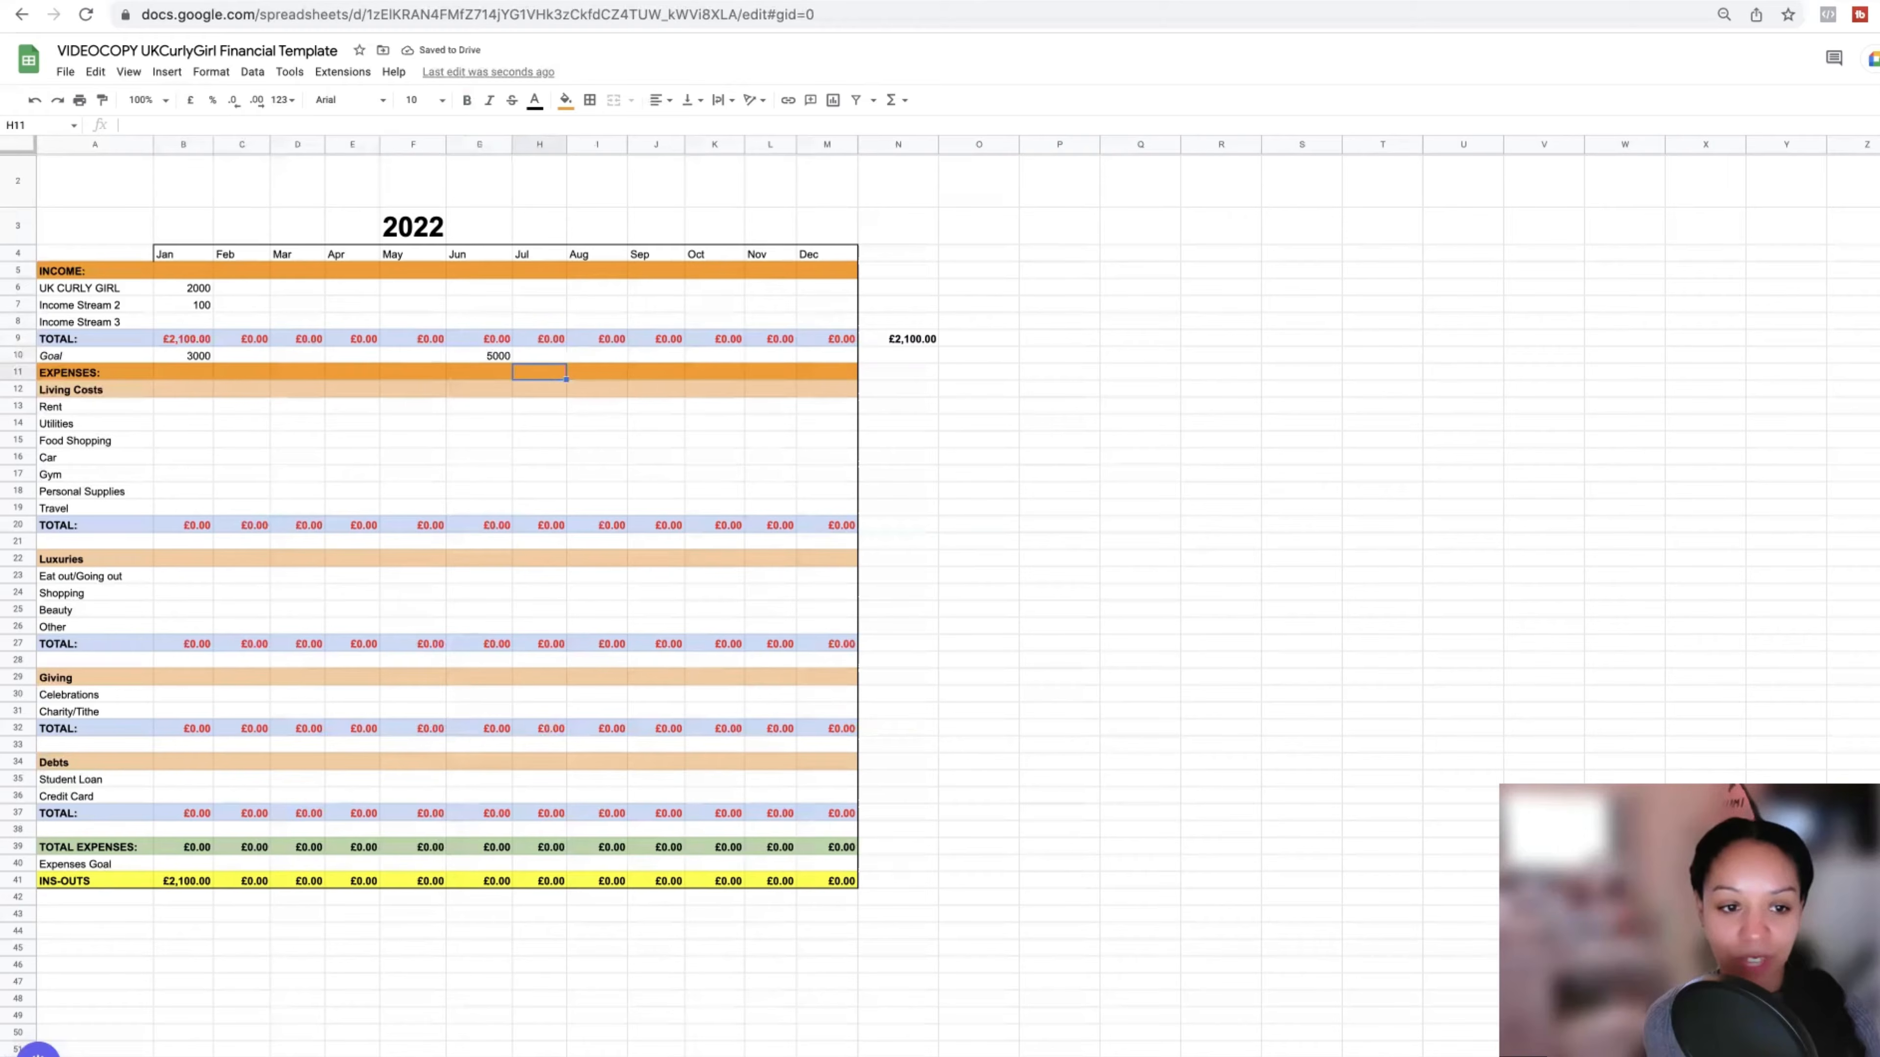
- Enter a January rent expense of 1400 under Living Costs
{"action": "right_click", "coordinate": [180, 287]}
{"action": "key", "text": "Down"}
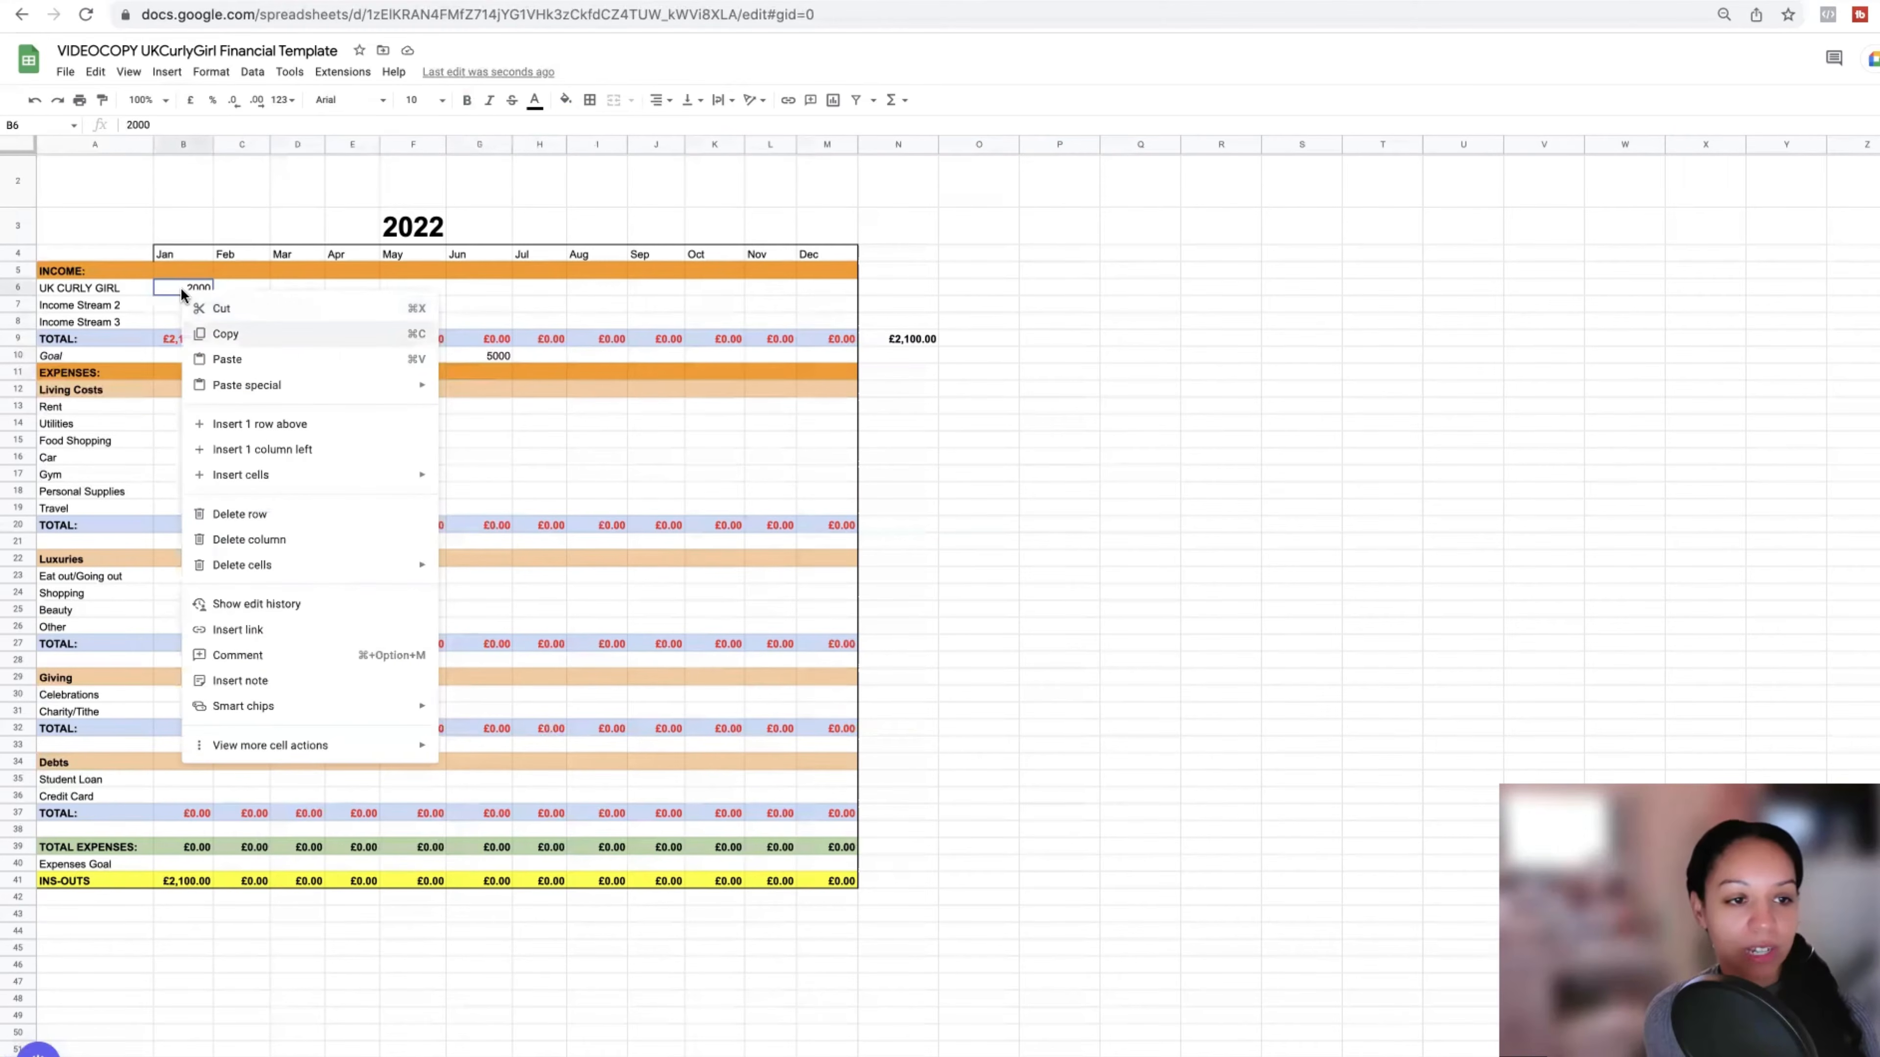
{"action": "scroll", "coordinate": [181, 292], "scroll_direction": "down", "scroll_amount": 3}
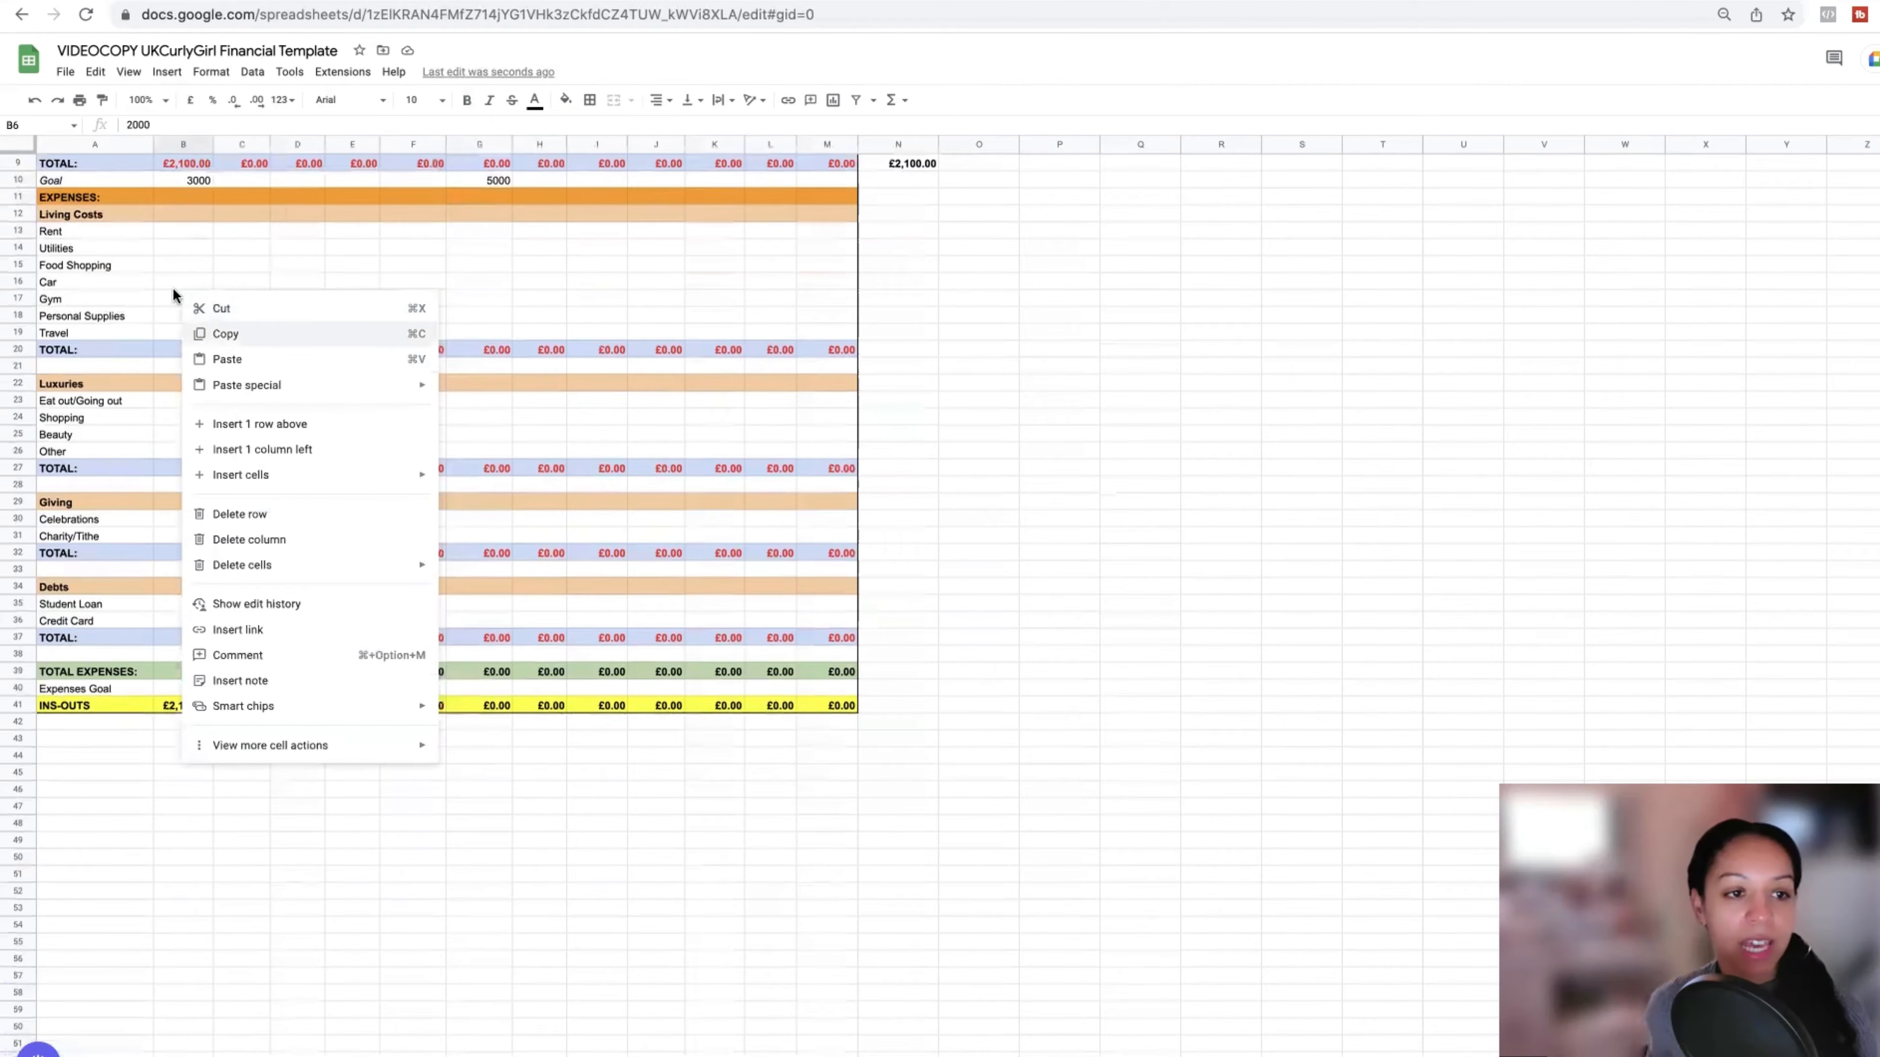
{"action": "left_click", "coordinate": [194, 228]}
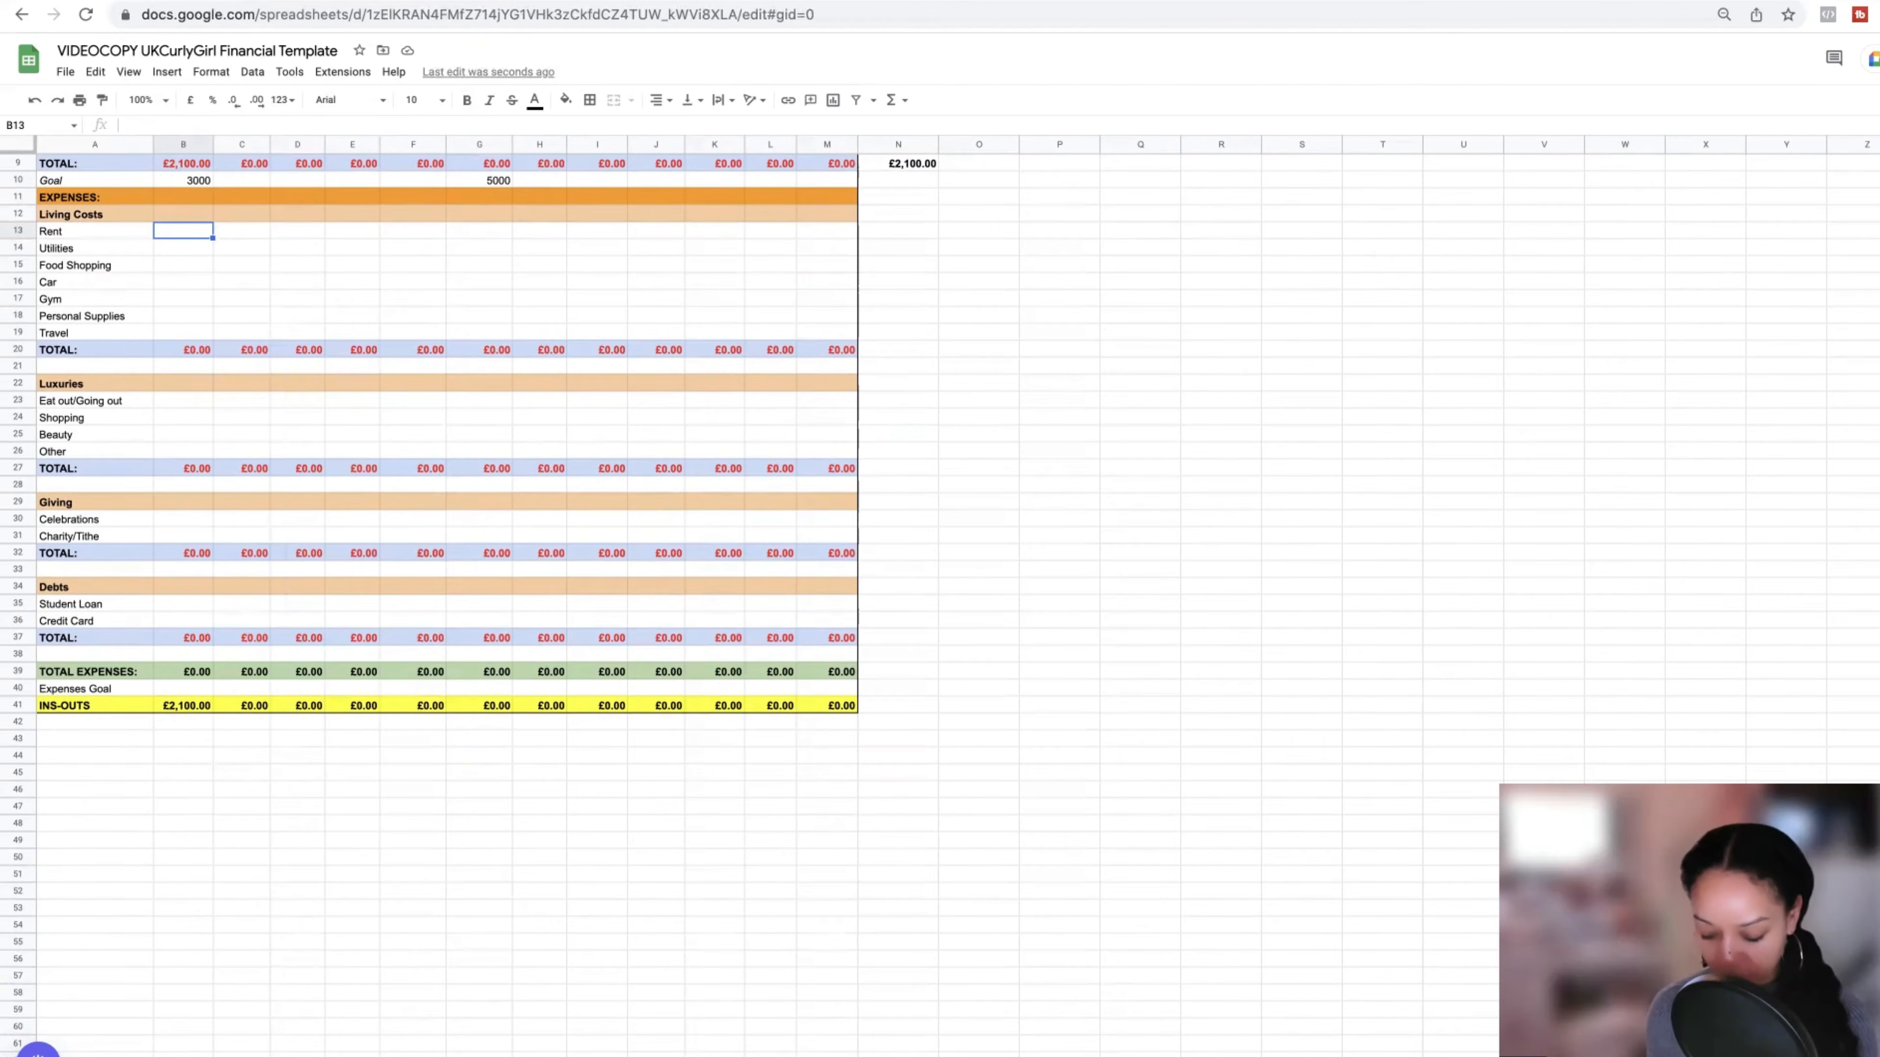
{"action": "type", "text": "1400"}
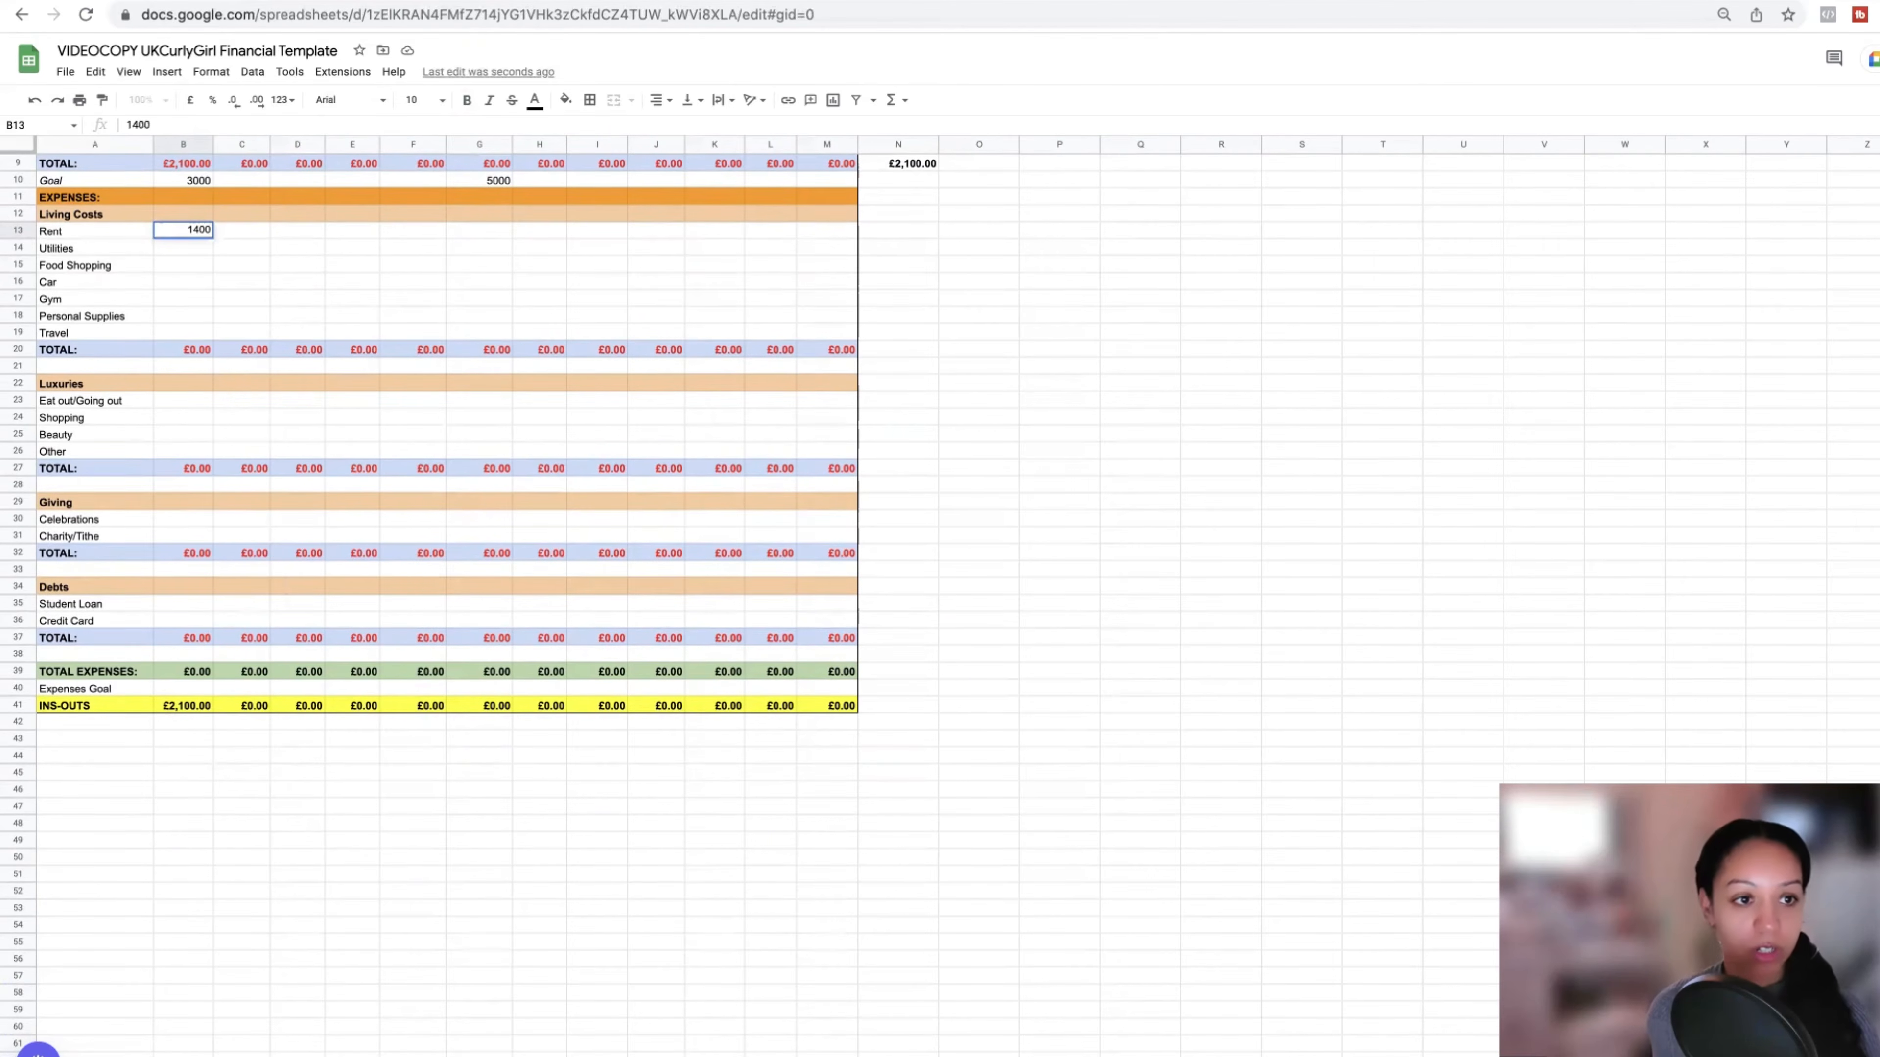
{"action": "key", "text": "Return"}
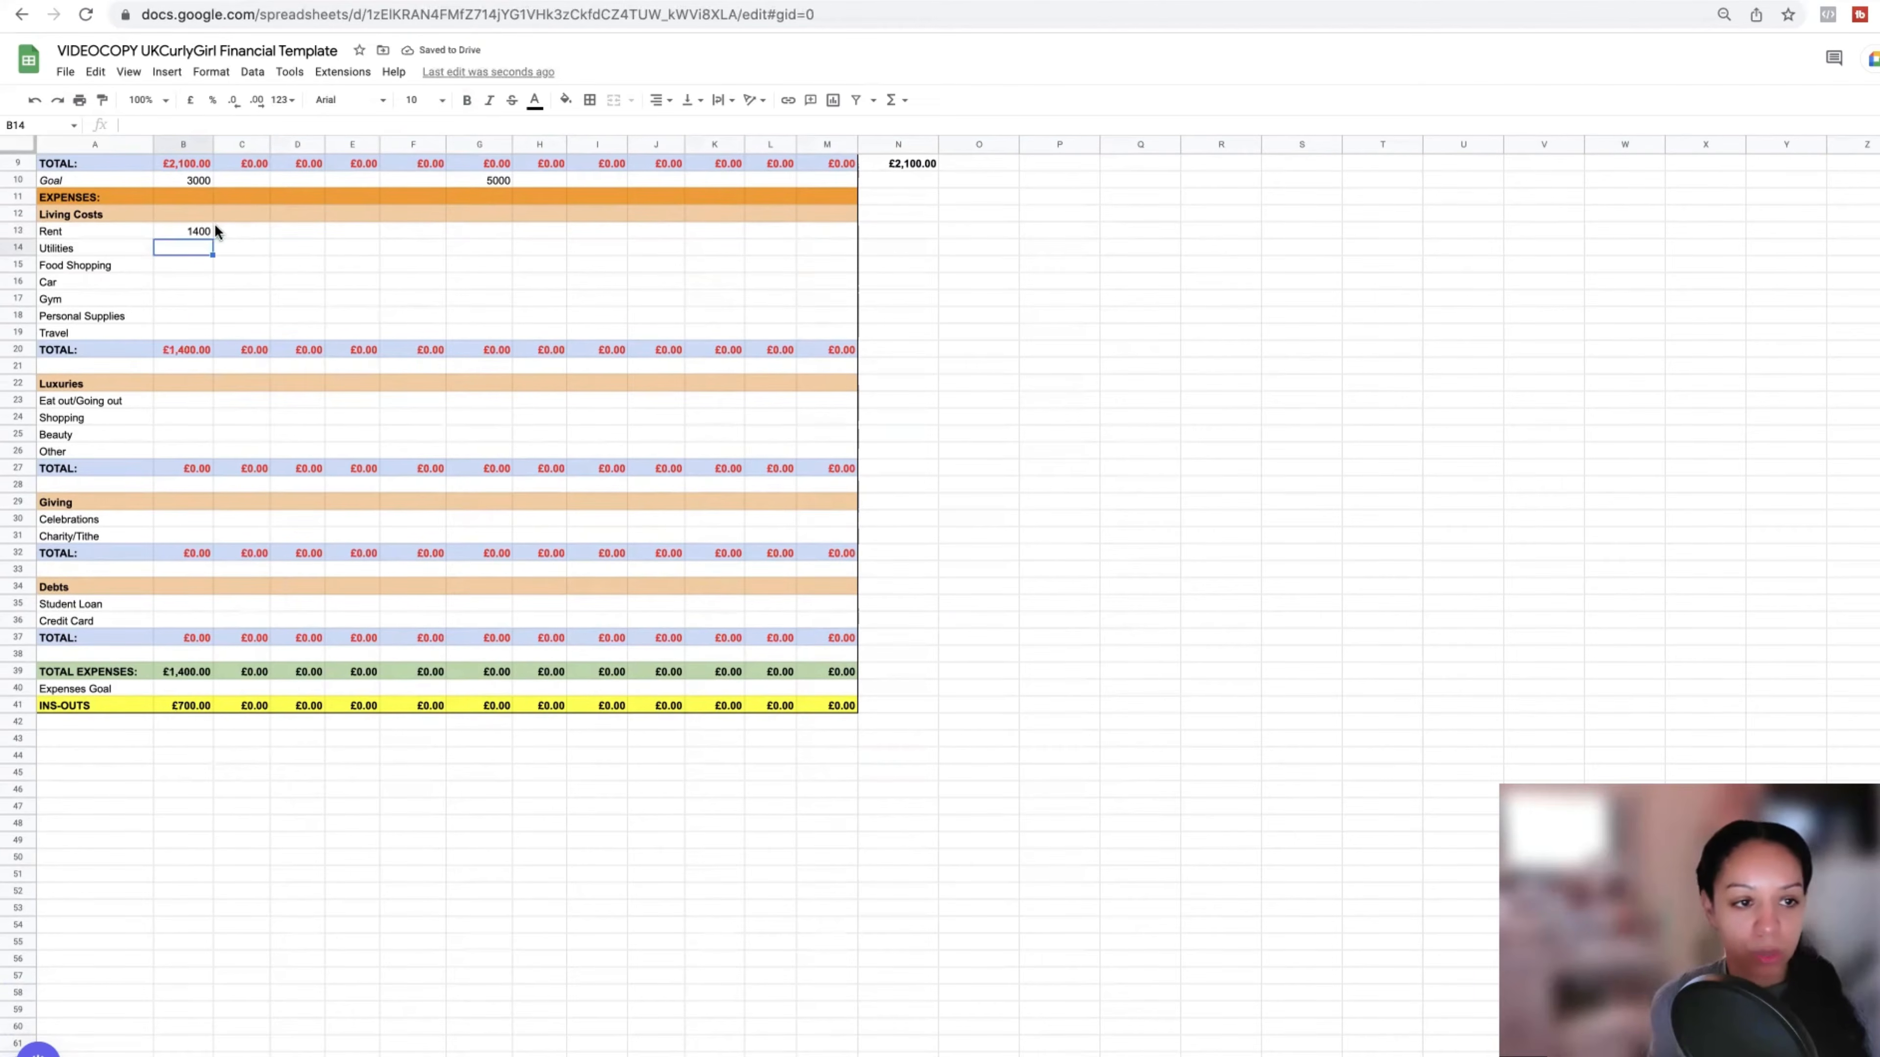
- Examine the January total expenses and the Living Costs, Luxuries, Giving and Debts categories in the 2022 overview
{"action": "scroll", "coordinate": [216, 231], "scroll_direction": "up", "scroll_amount": 5}
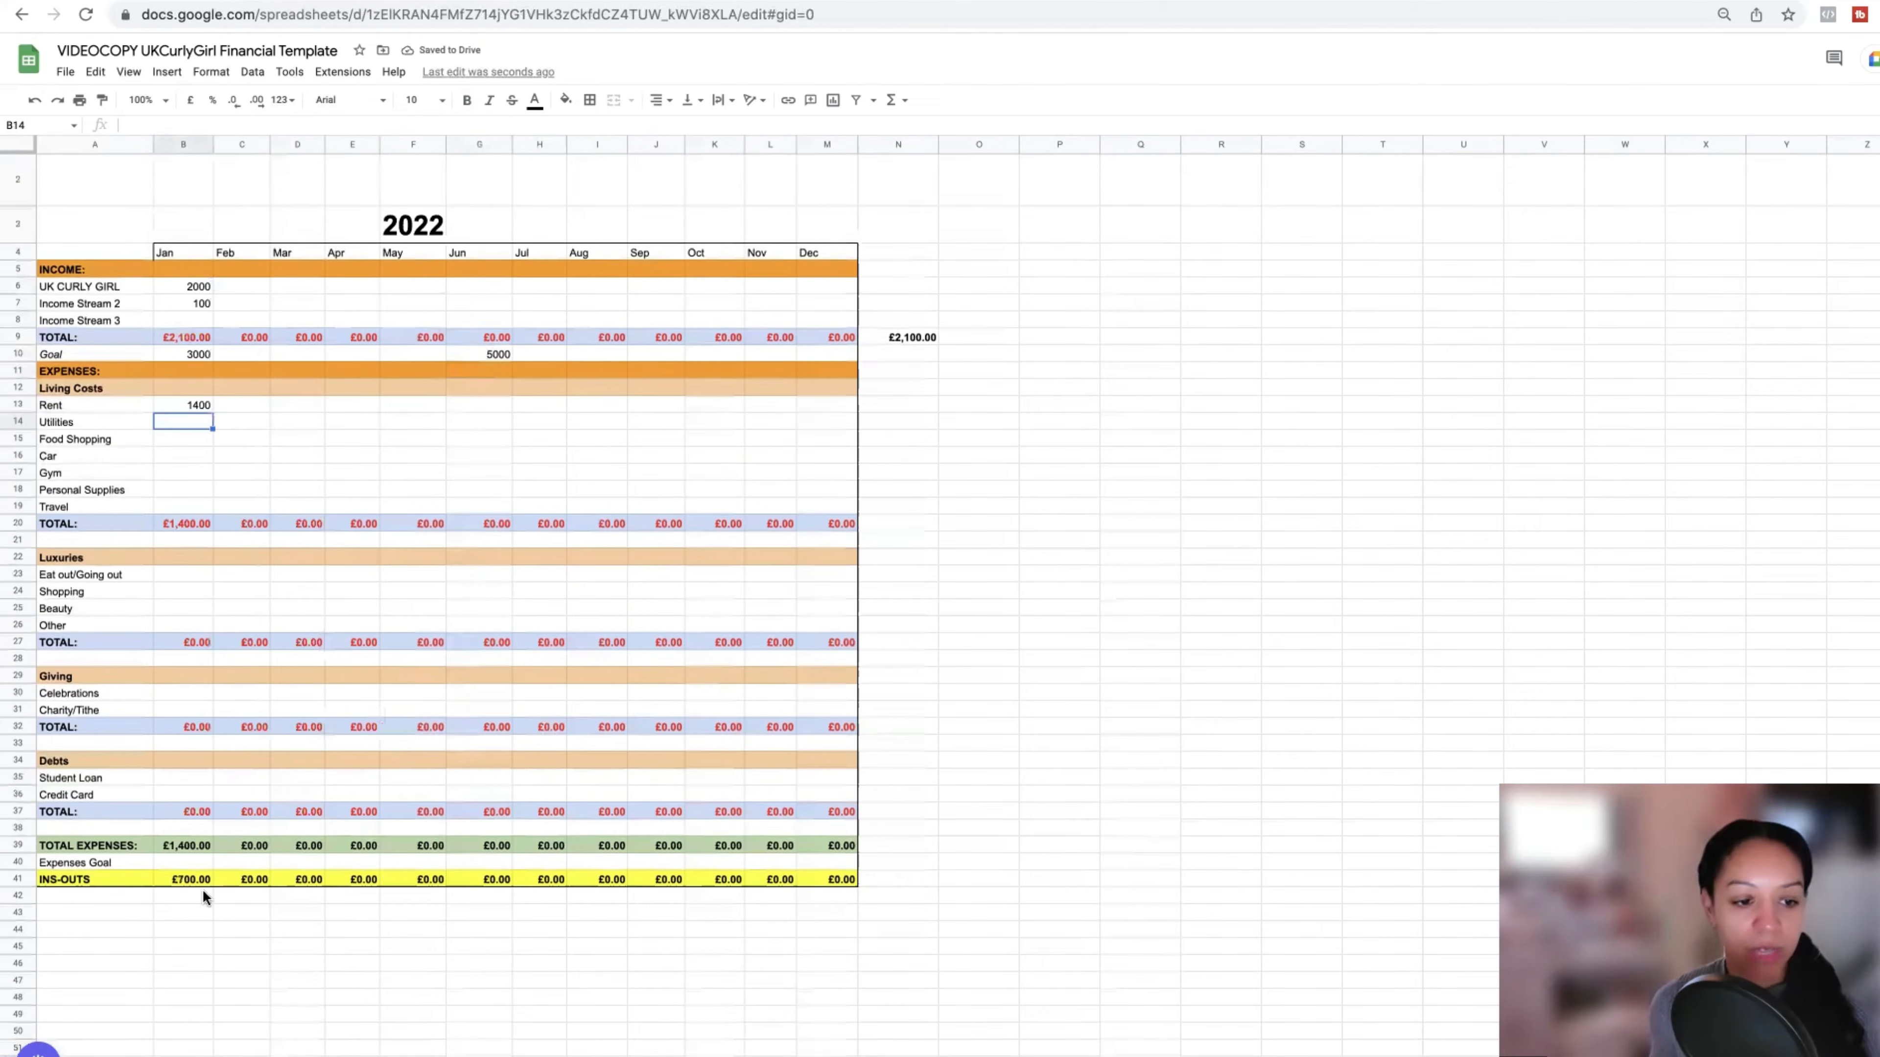
{"action": "left_click", "coordinate": [164, 847]}
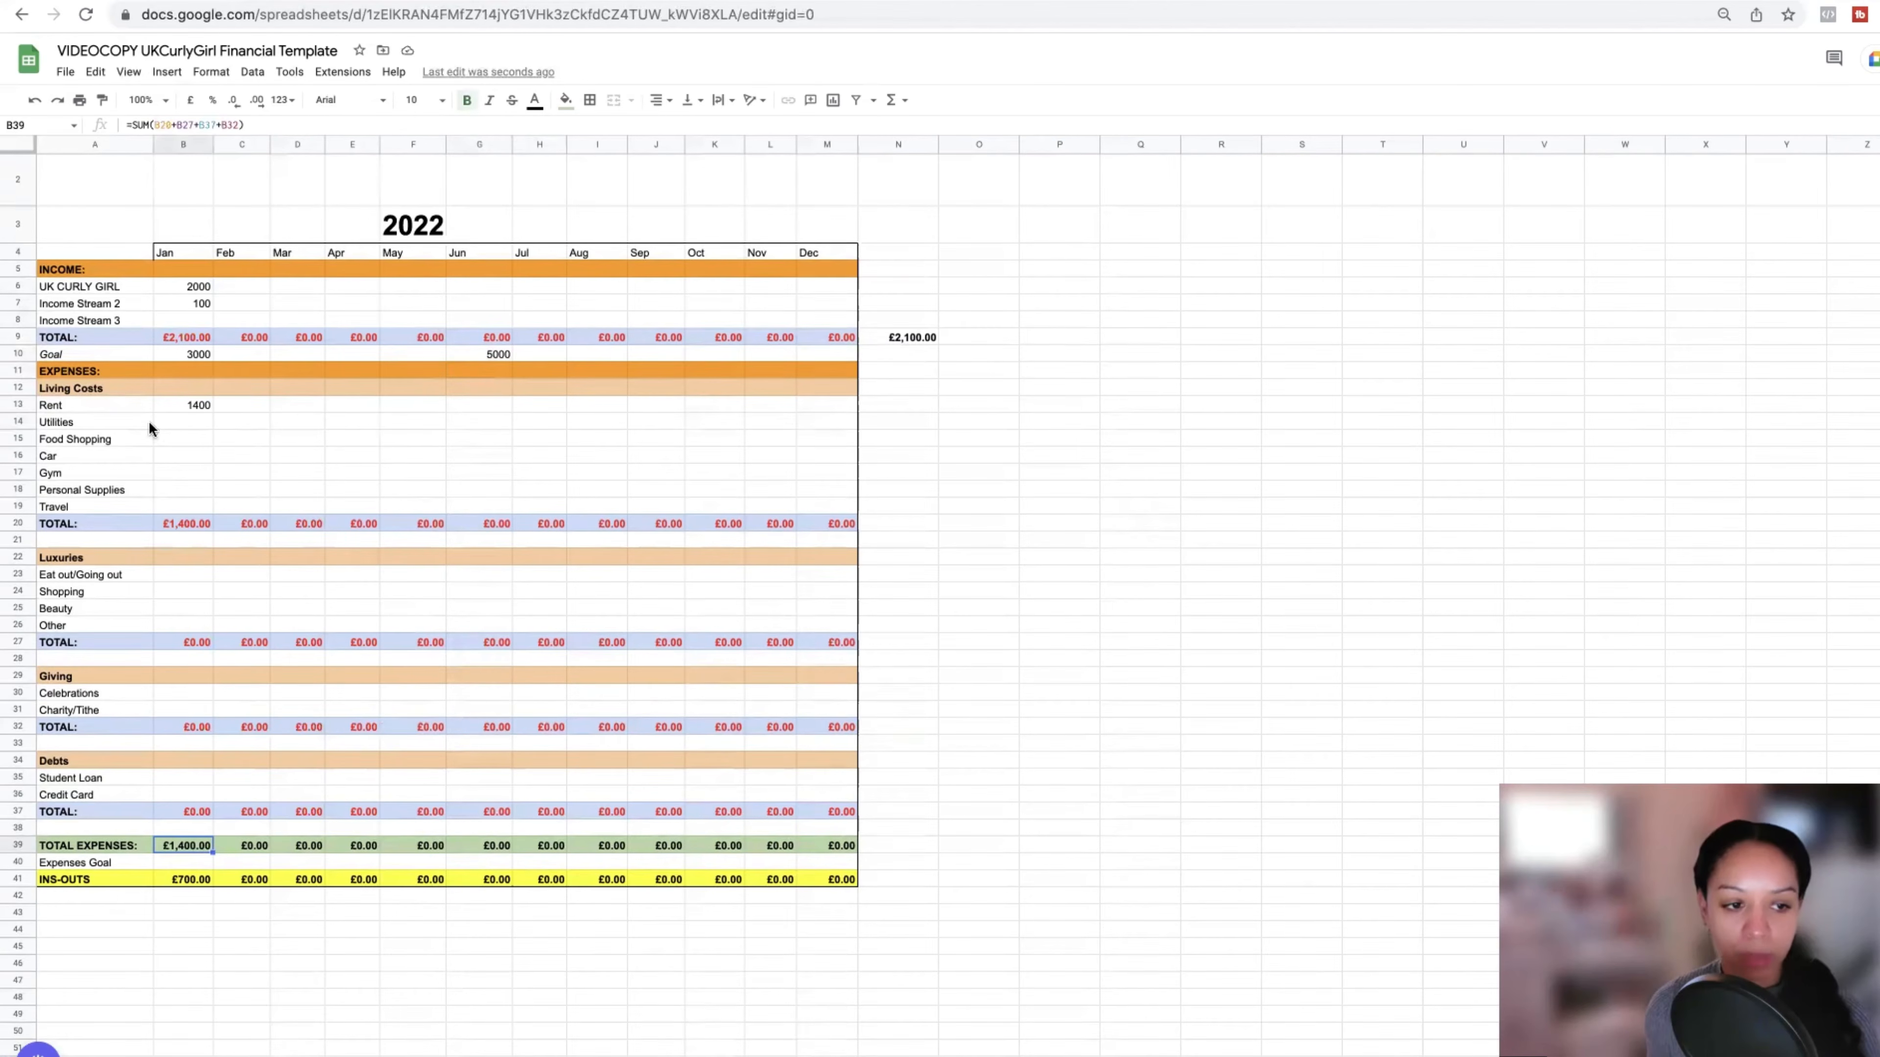
{"action": "left_click", "coordinate": [172, 420]}
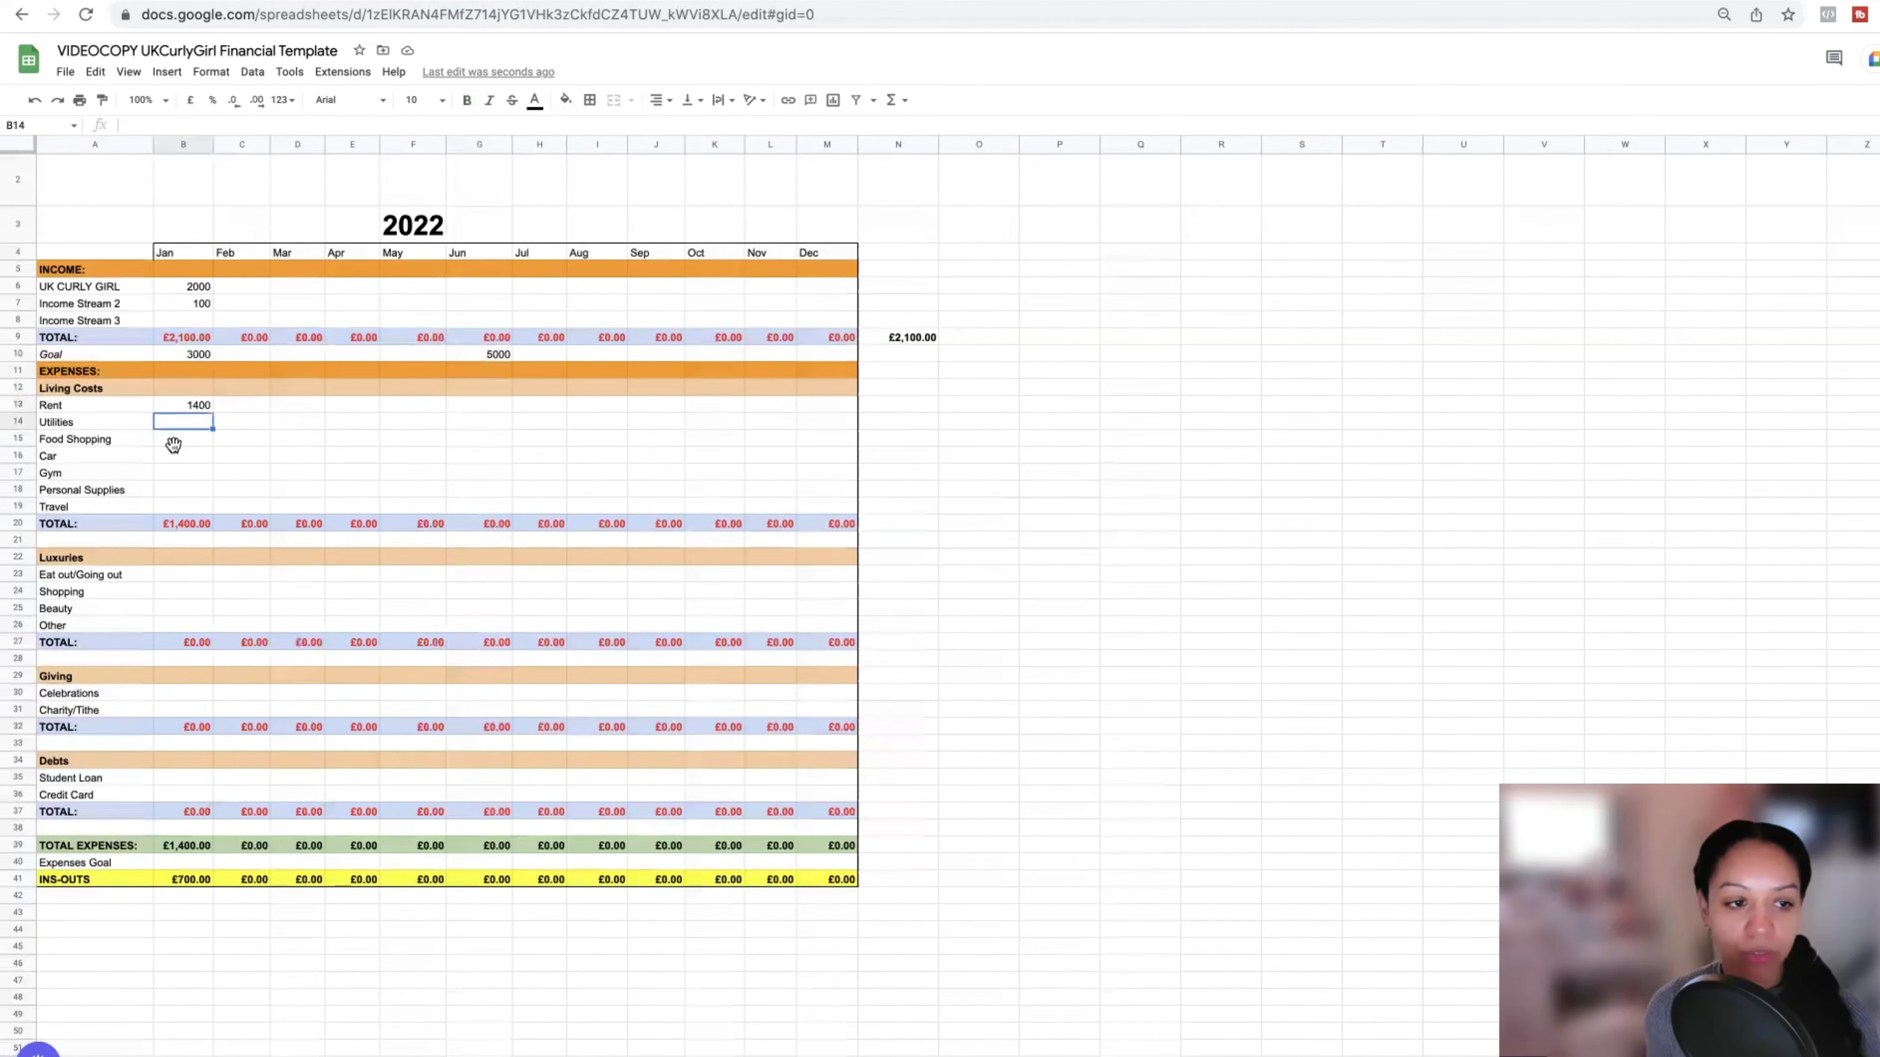
{"action": "left_click", "coordinate": [173, 444]}
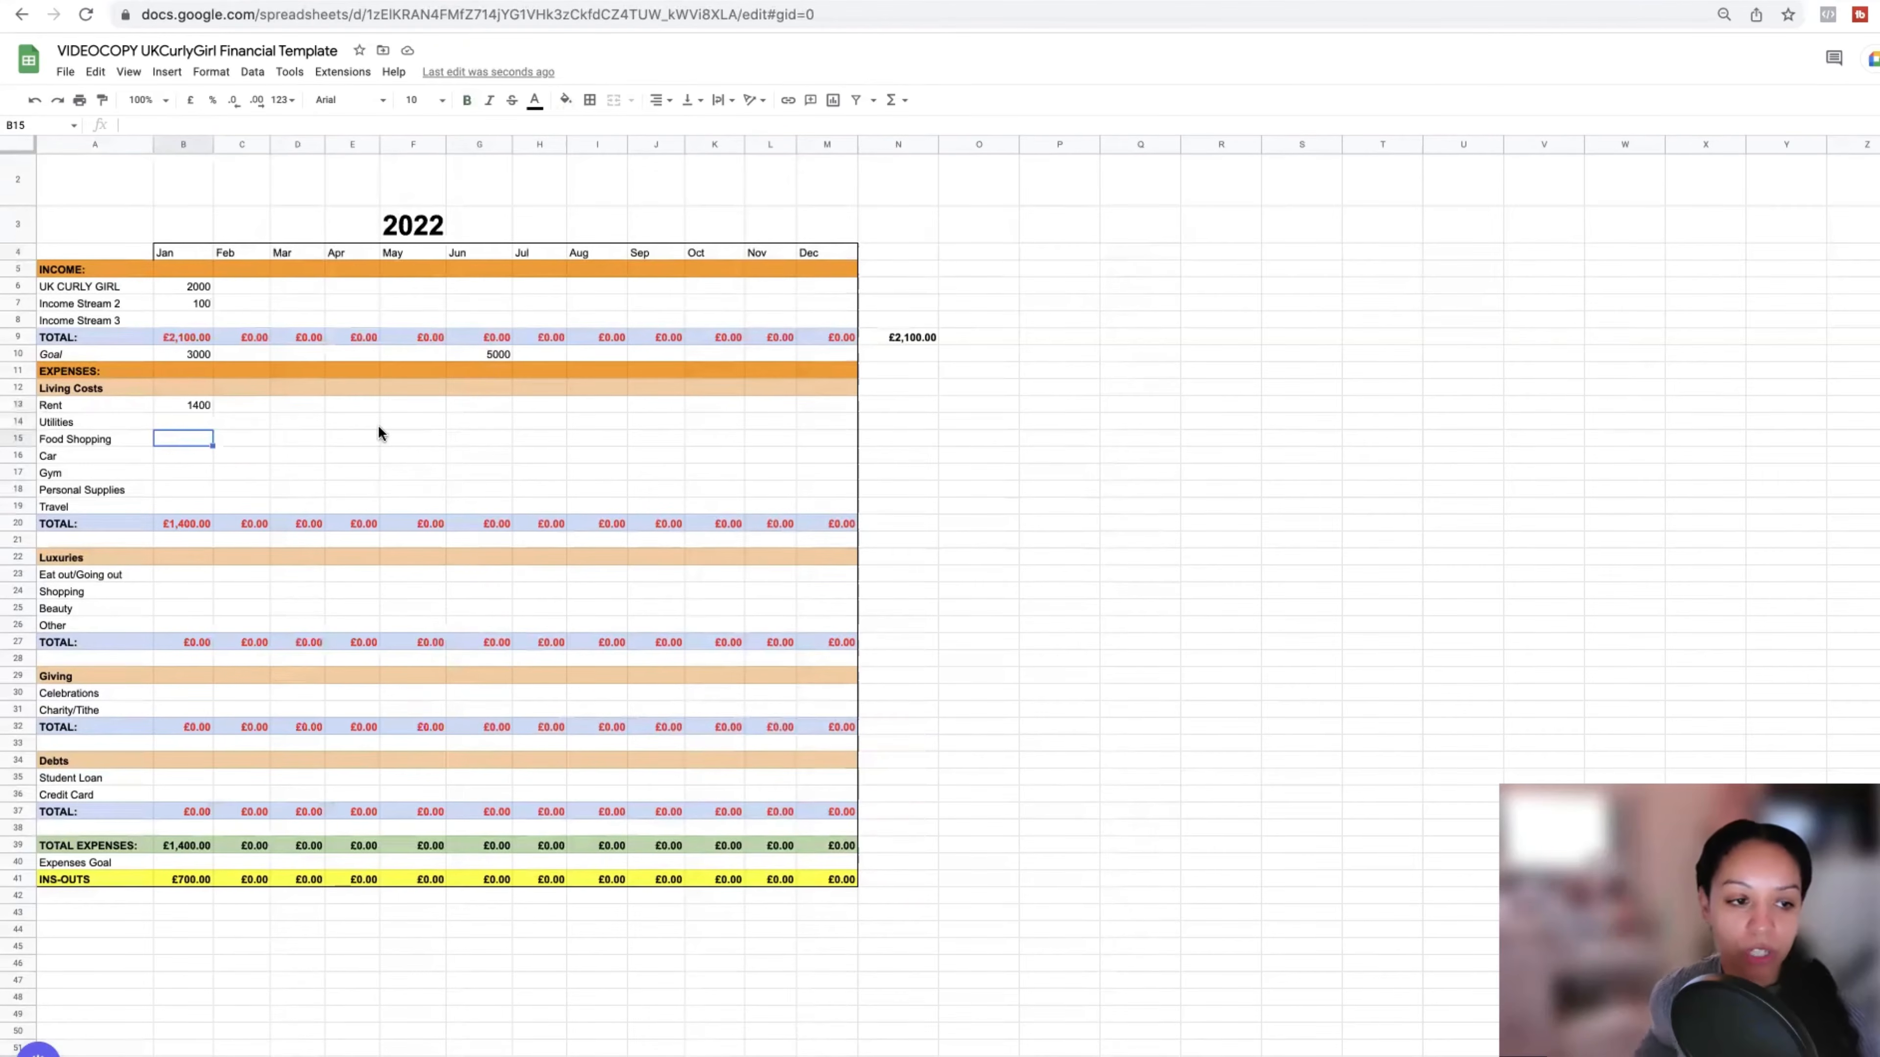
{"action": "mouse_move", "coordinate": [415, 2]}
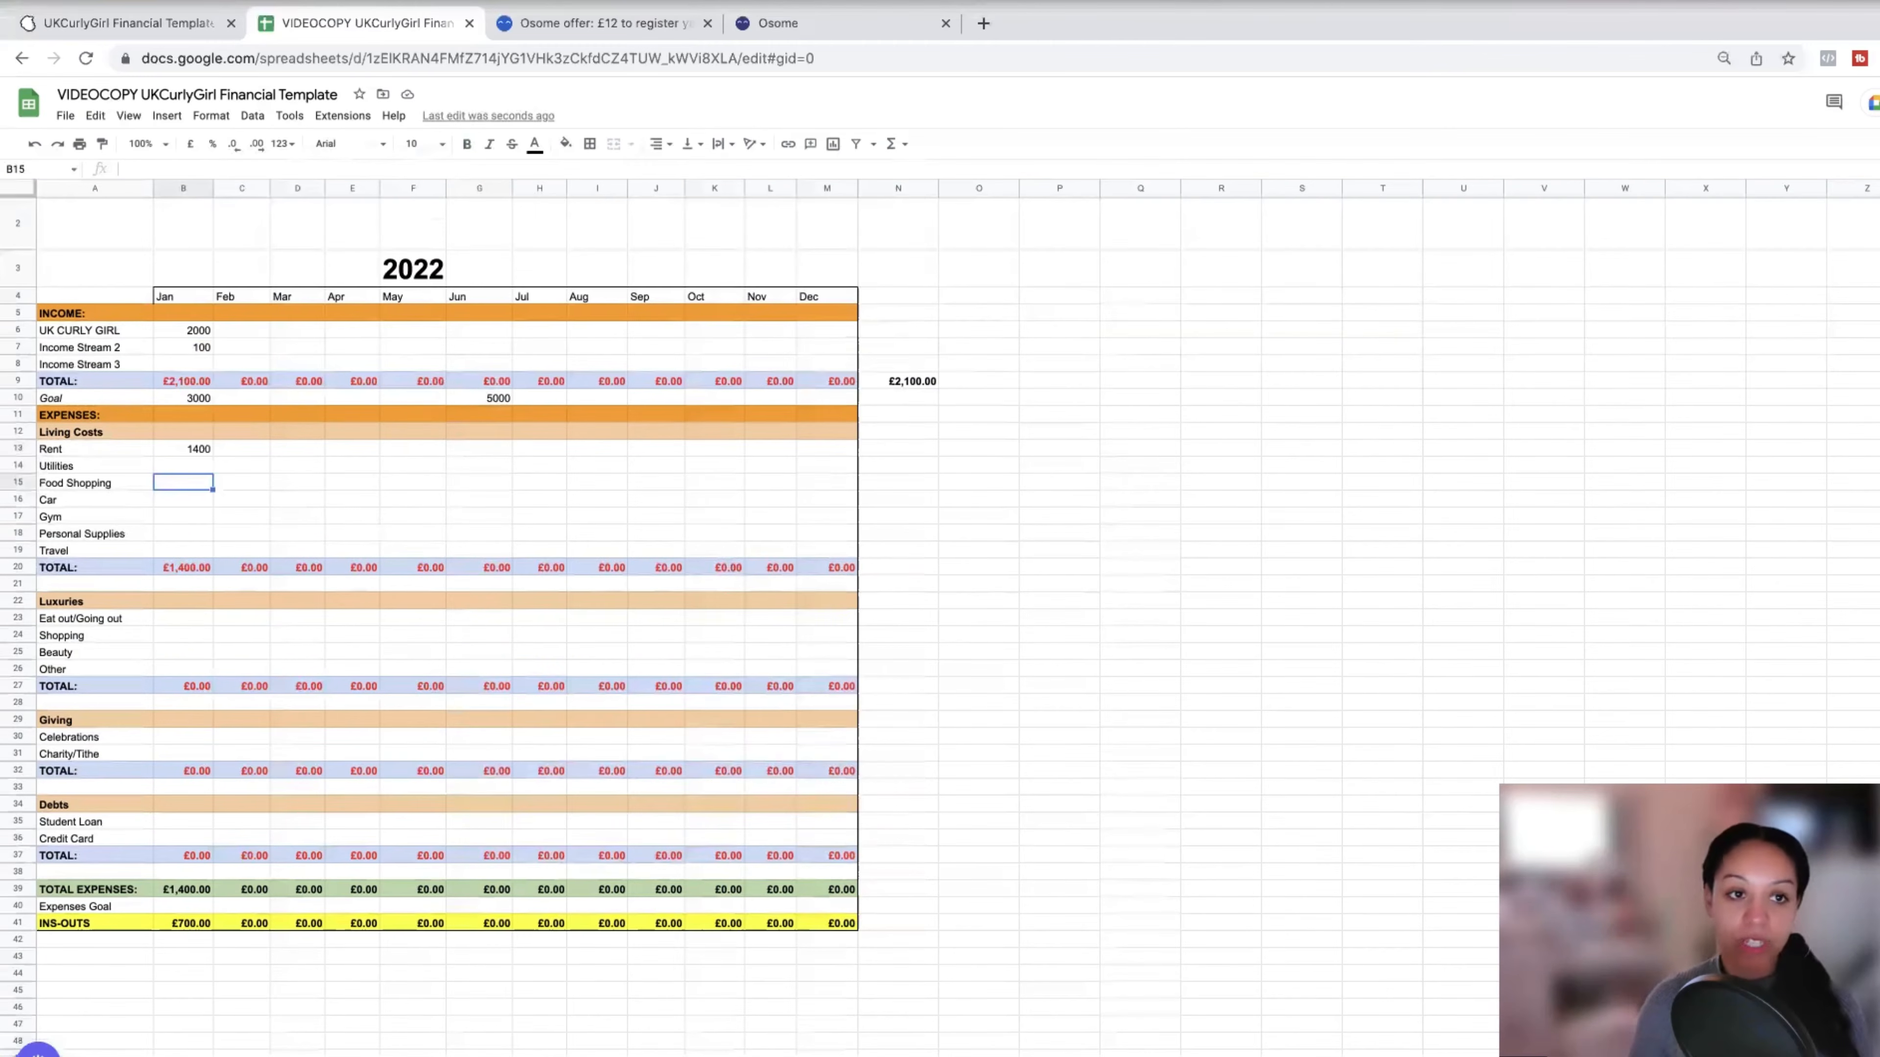
{"action": "scroll", "coordinate": [395, 203], "scroll_direction": "down", "scroll_amount": 3}
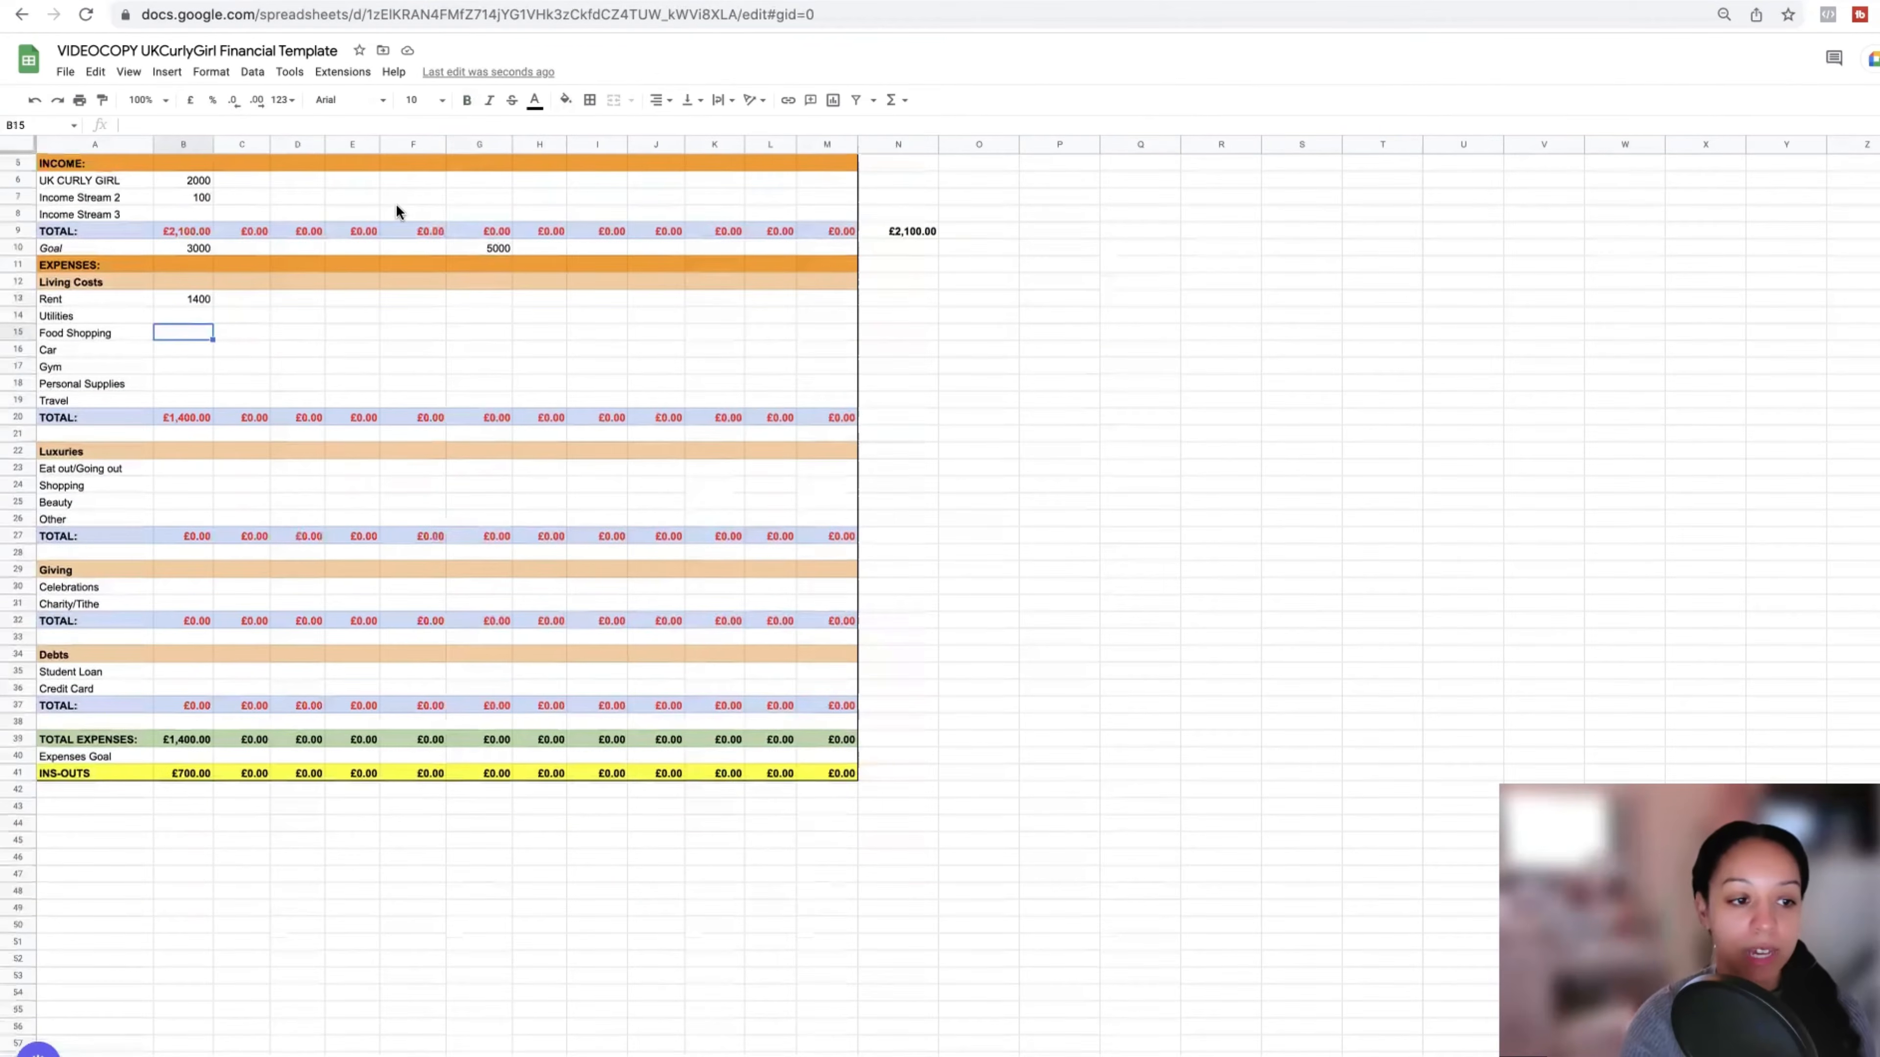
{"action": "scroll", "coordinate": [176, 428], "scroll_direction": "down", "scroll_amount": 1}
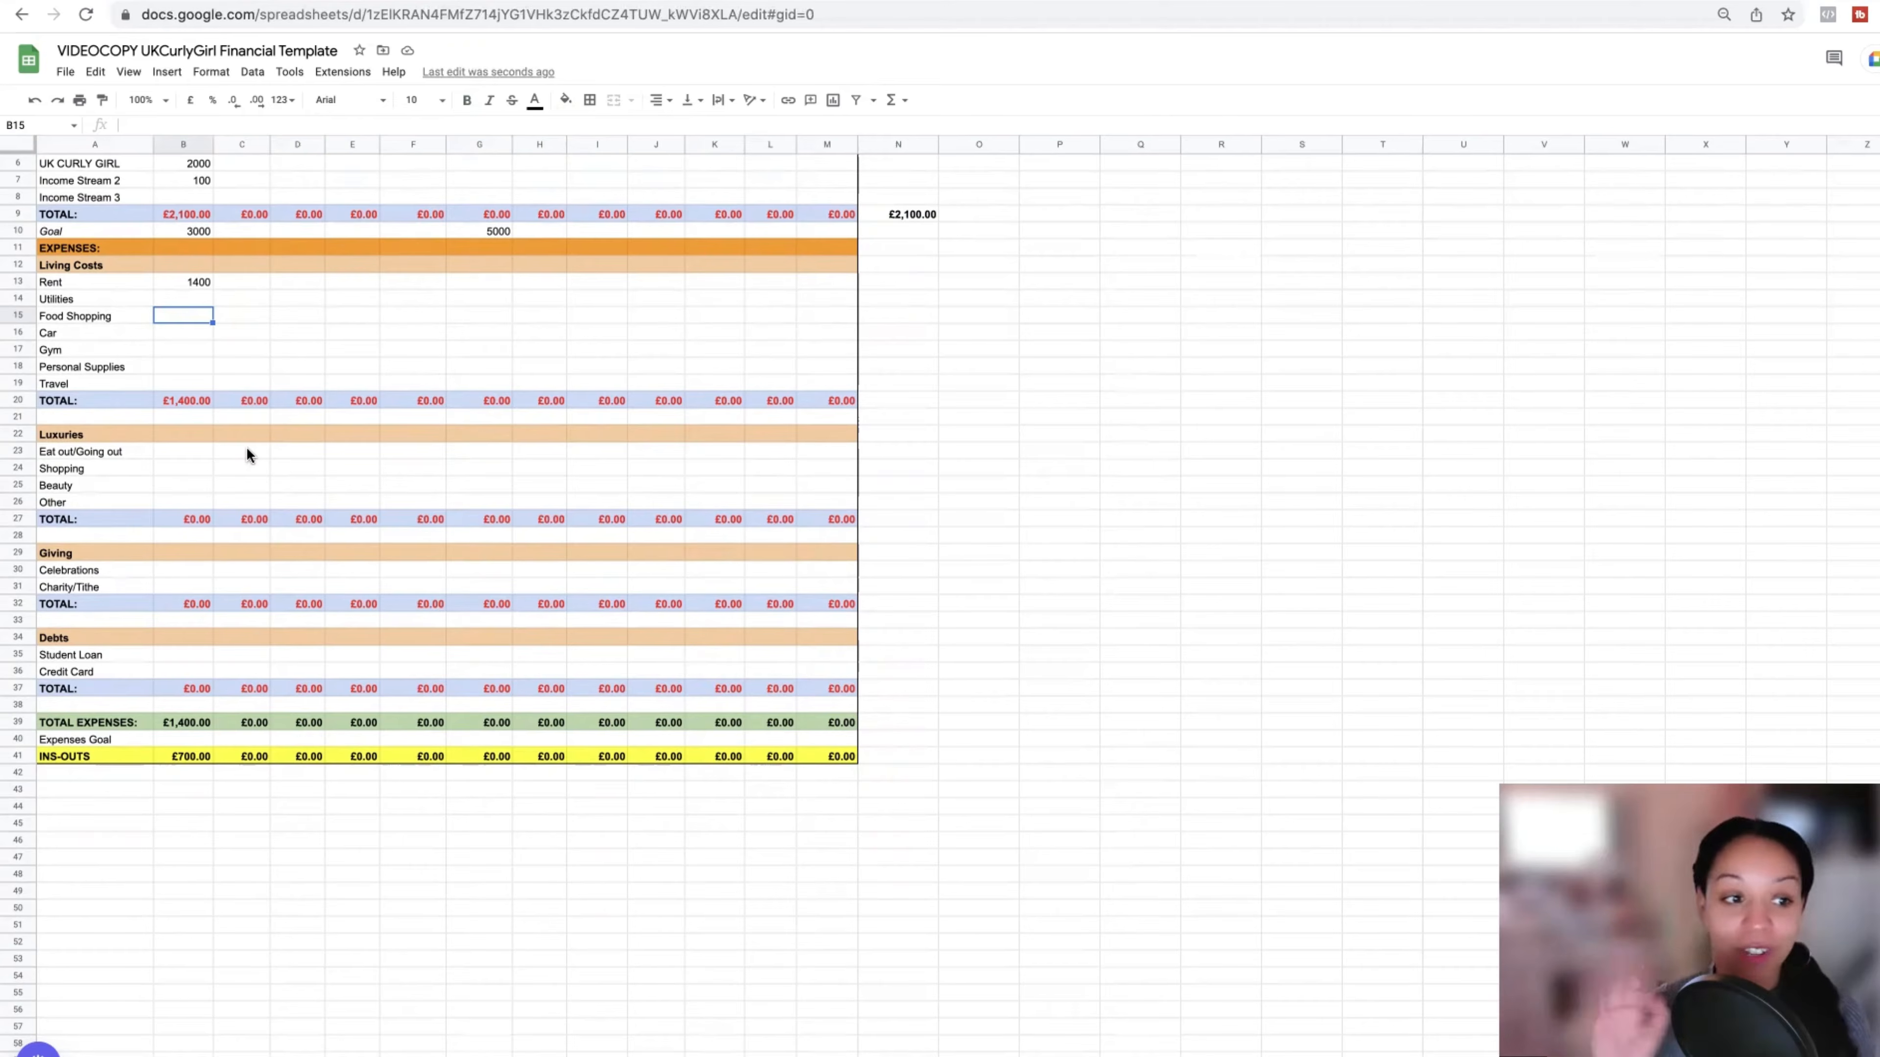
{"action": "left_click", "coordinate": [194, 568]}
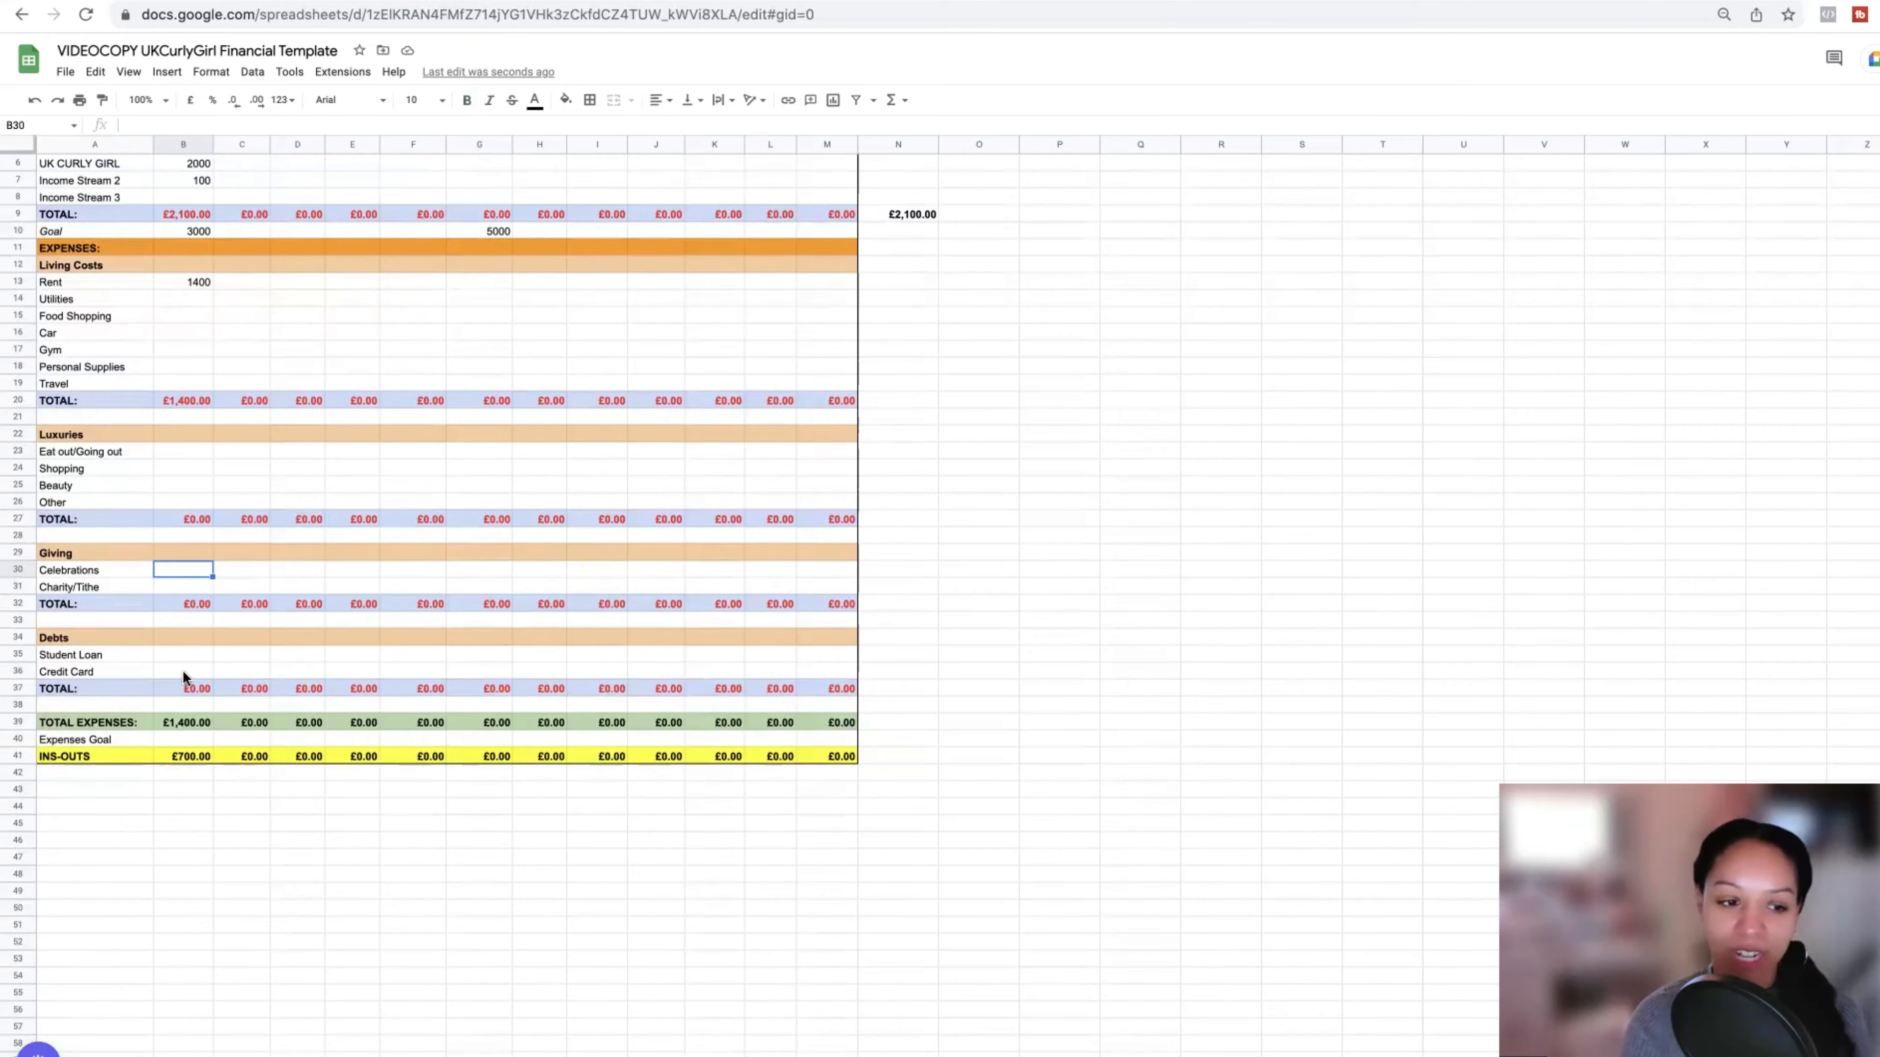
{"action": "left_click", "coordinate": [175, 653]}
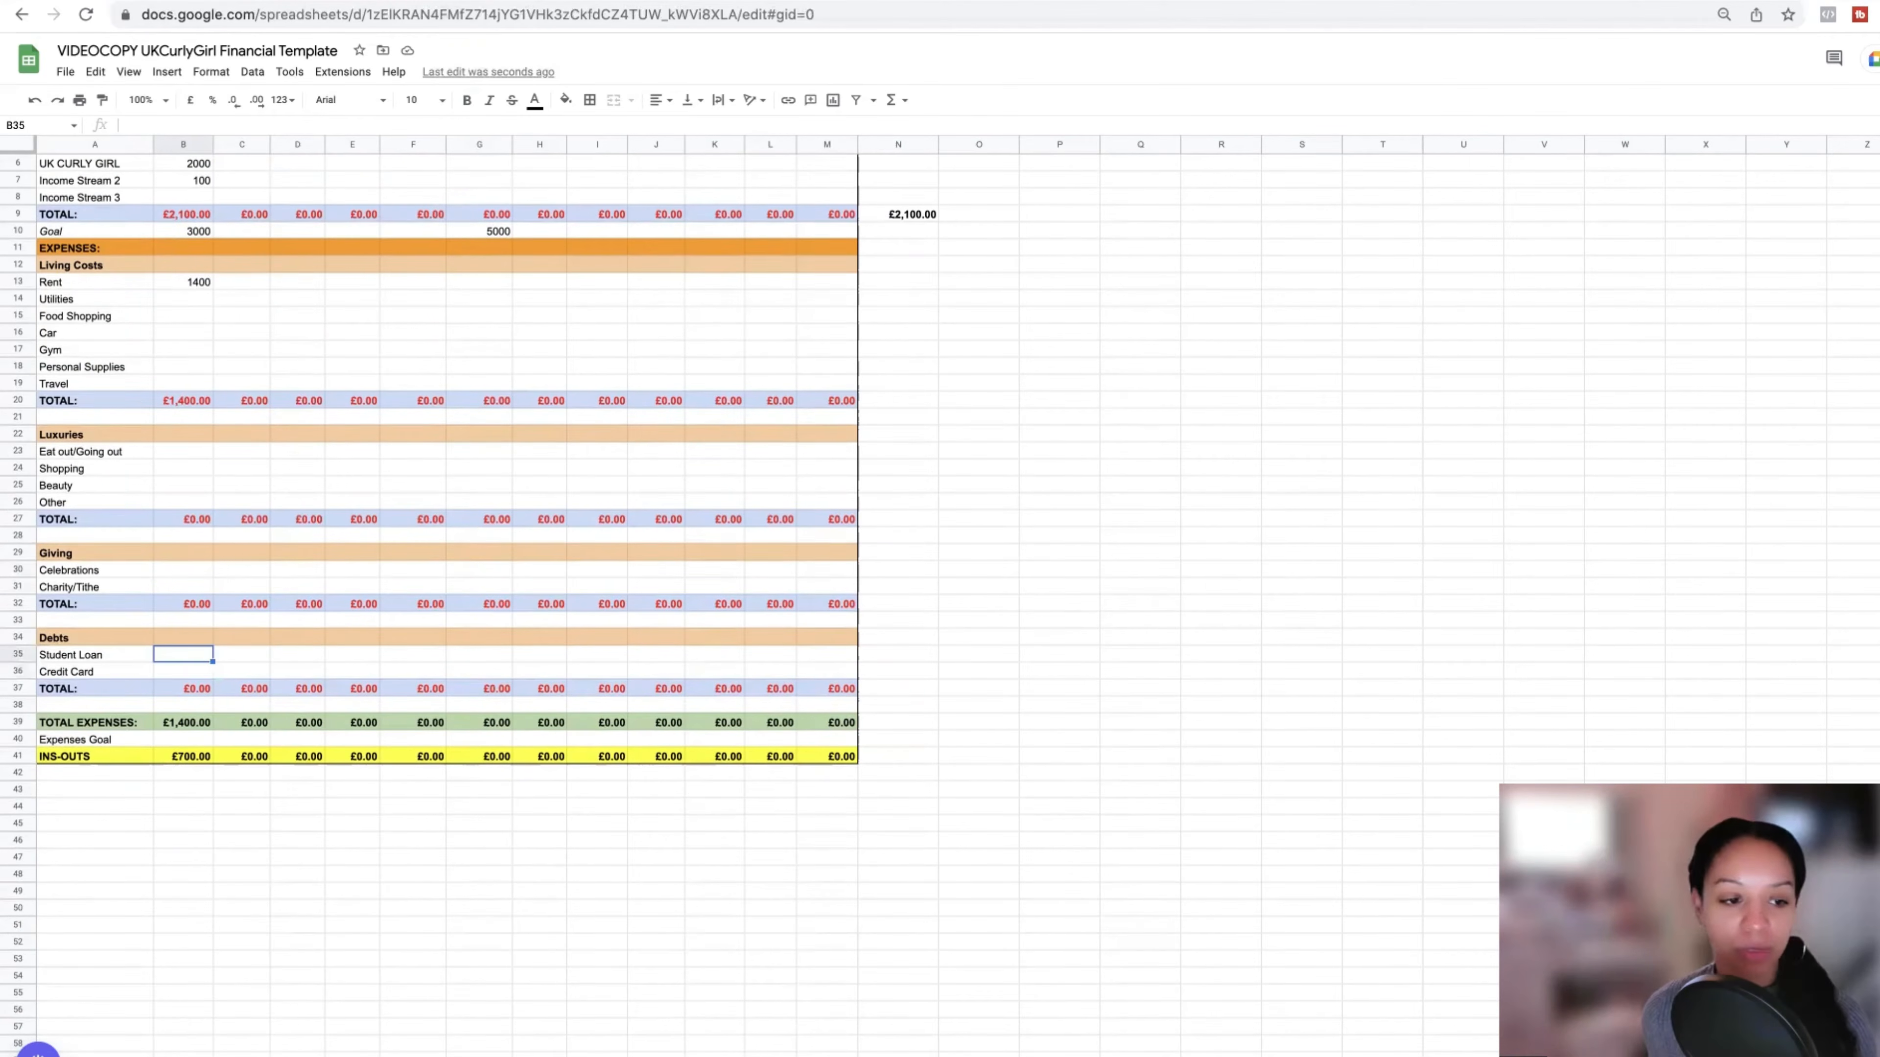
{"action": "left_click", "coordinate": [95, 654]}
{"action": "left_click", "coordinate": [182, 654]}
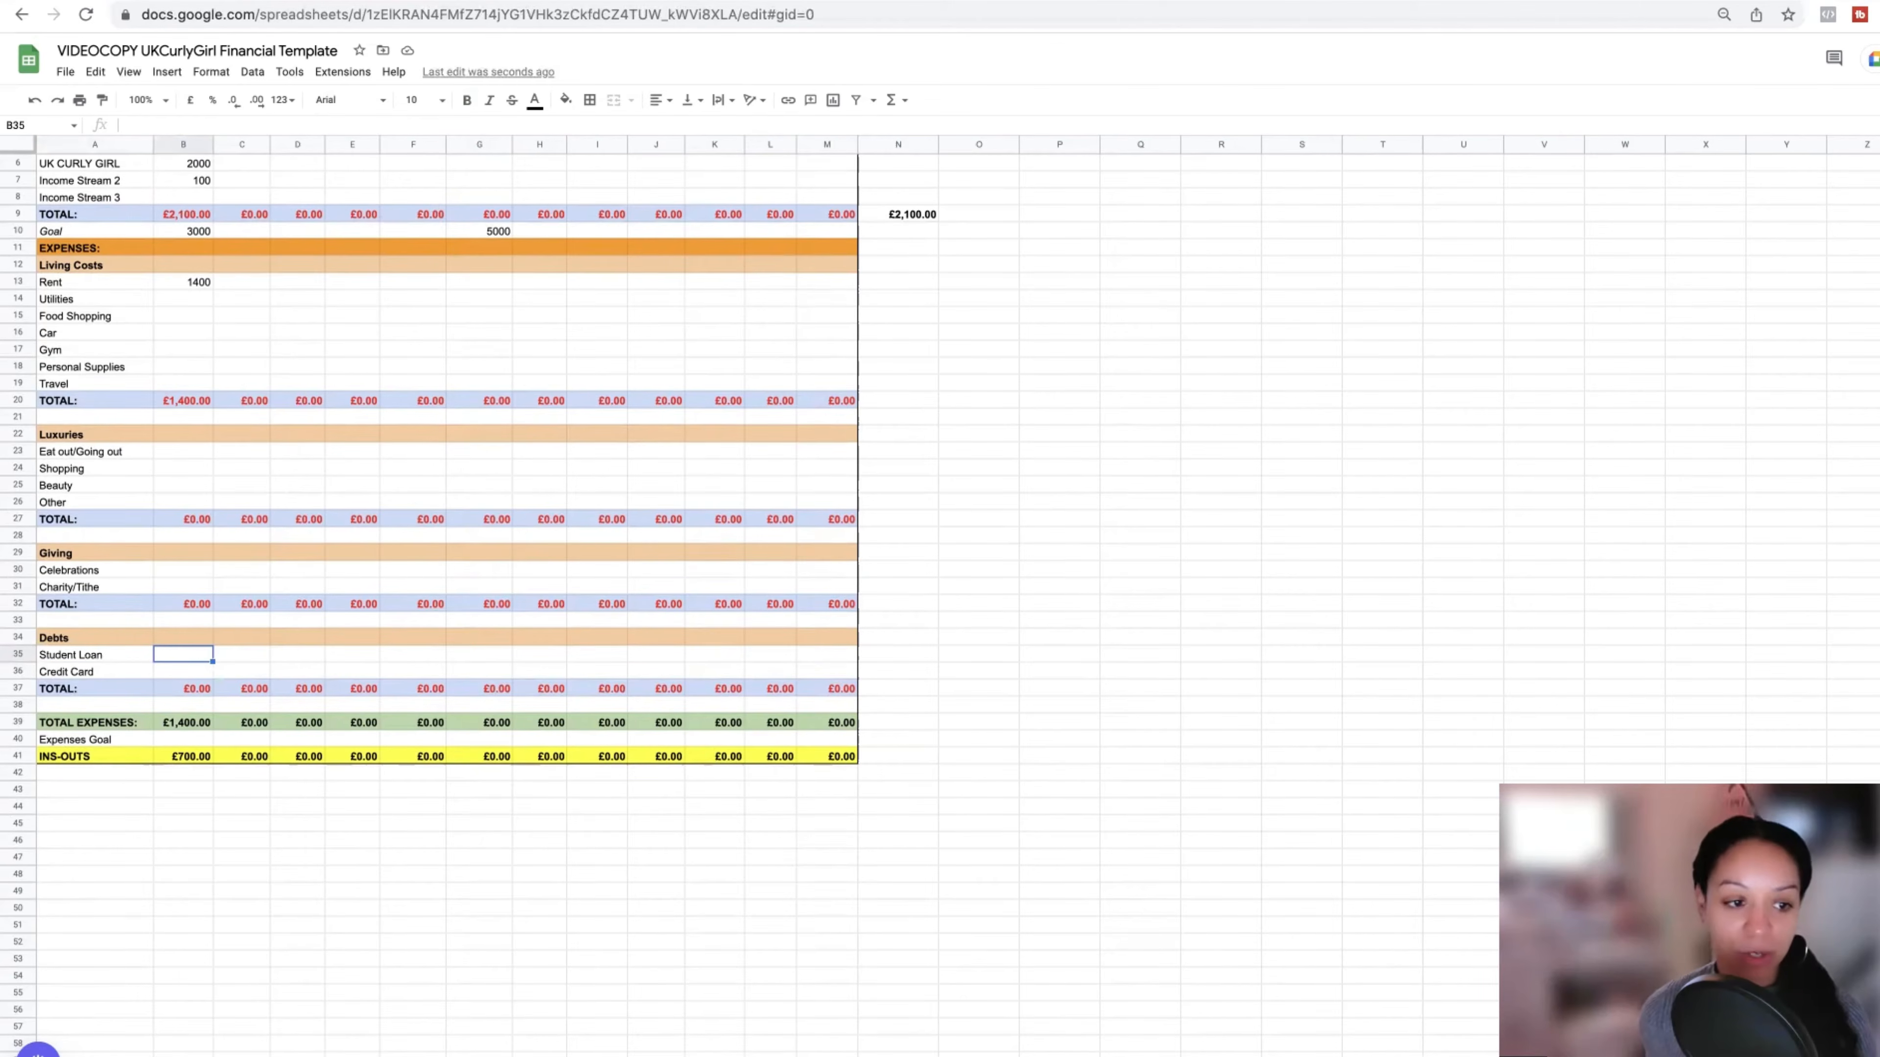
{"action": "left_click", "coordinate": [182, 672]}
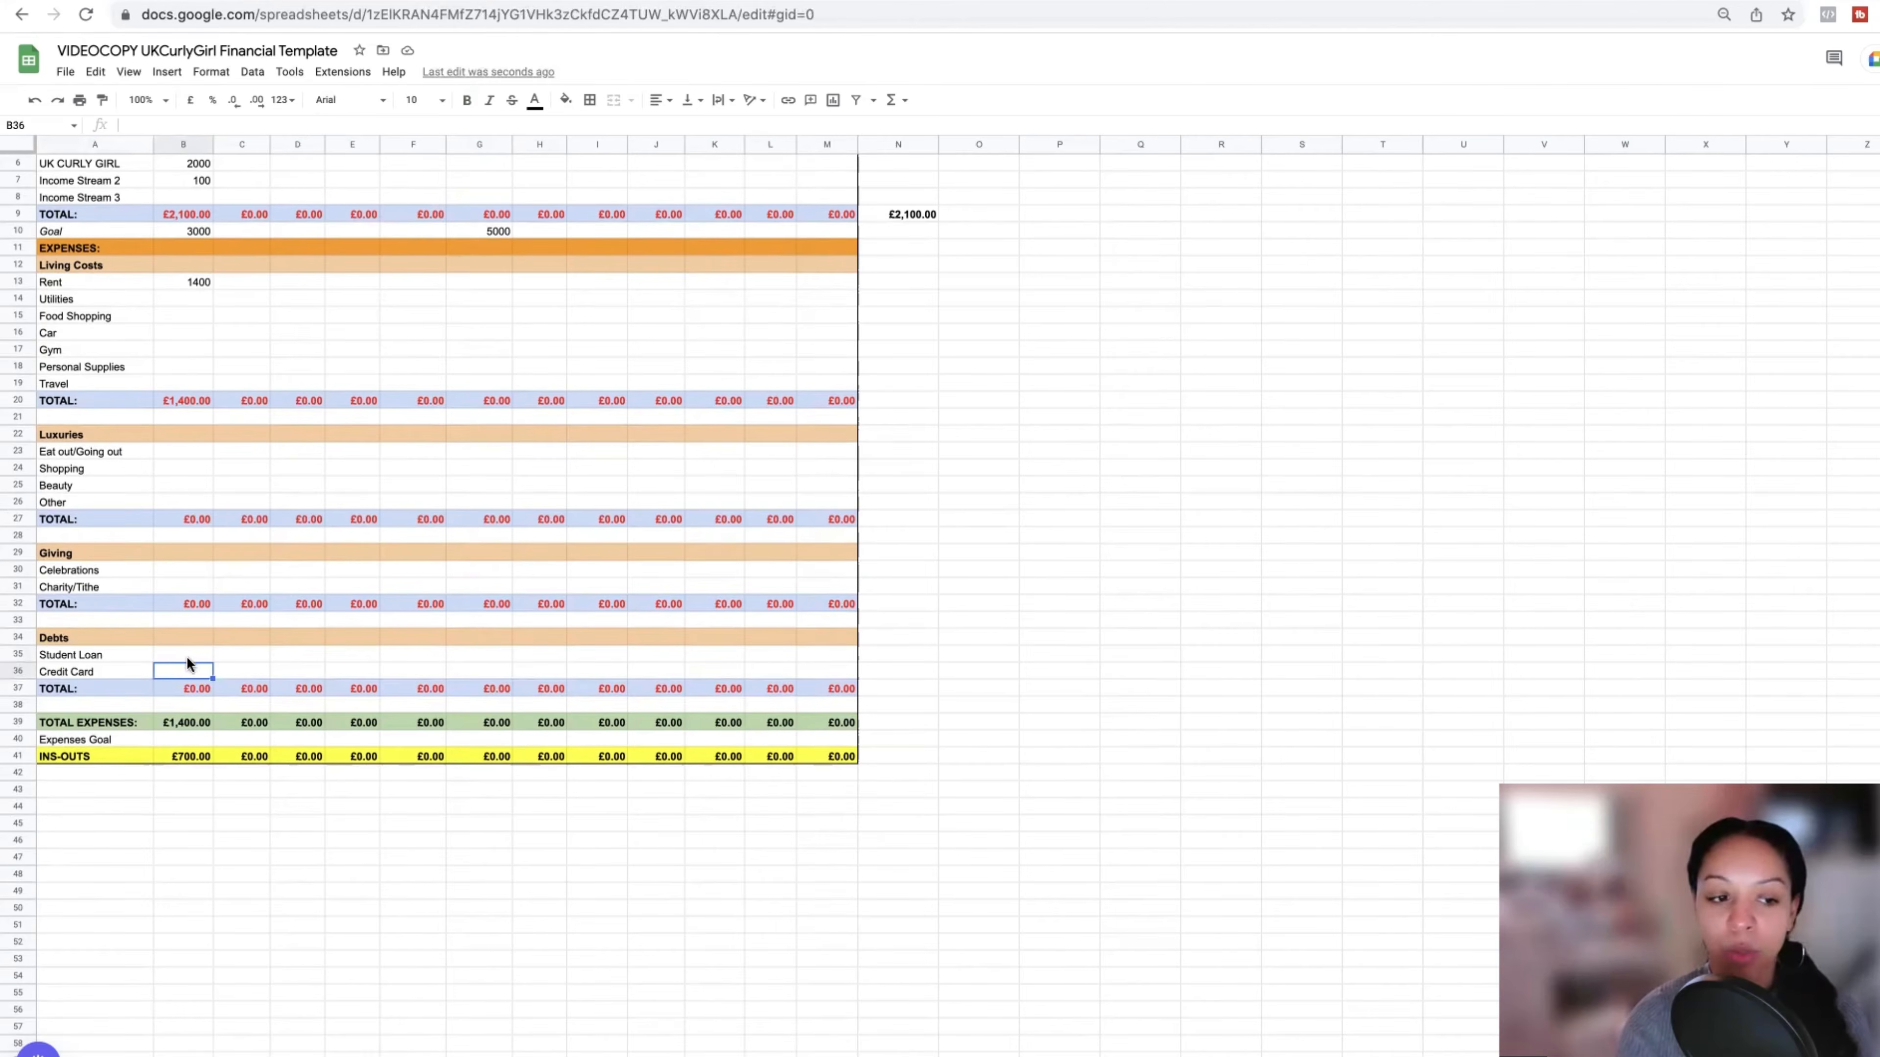
- Check the January INS-OUTS calculation against the income and total expenses rows
{"action": "scroll", "coordinate": [165, 659], "scroll_direction": "up", "scroll_amount": 3}
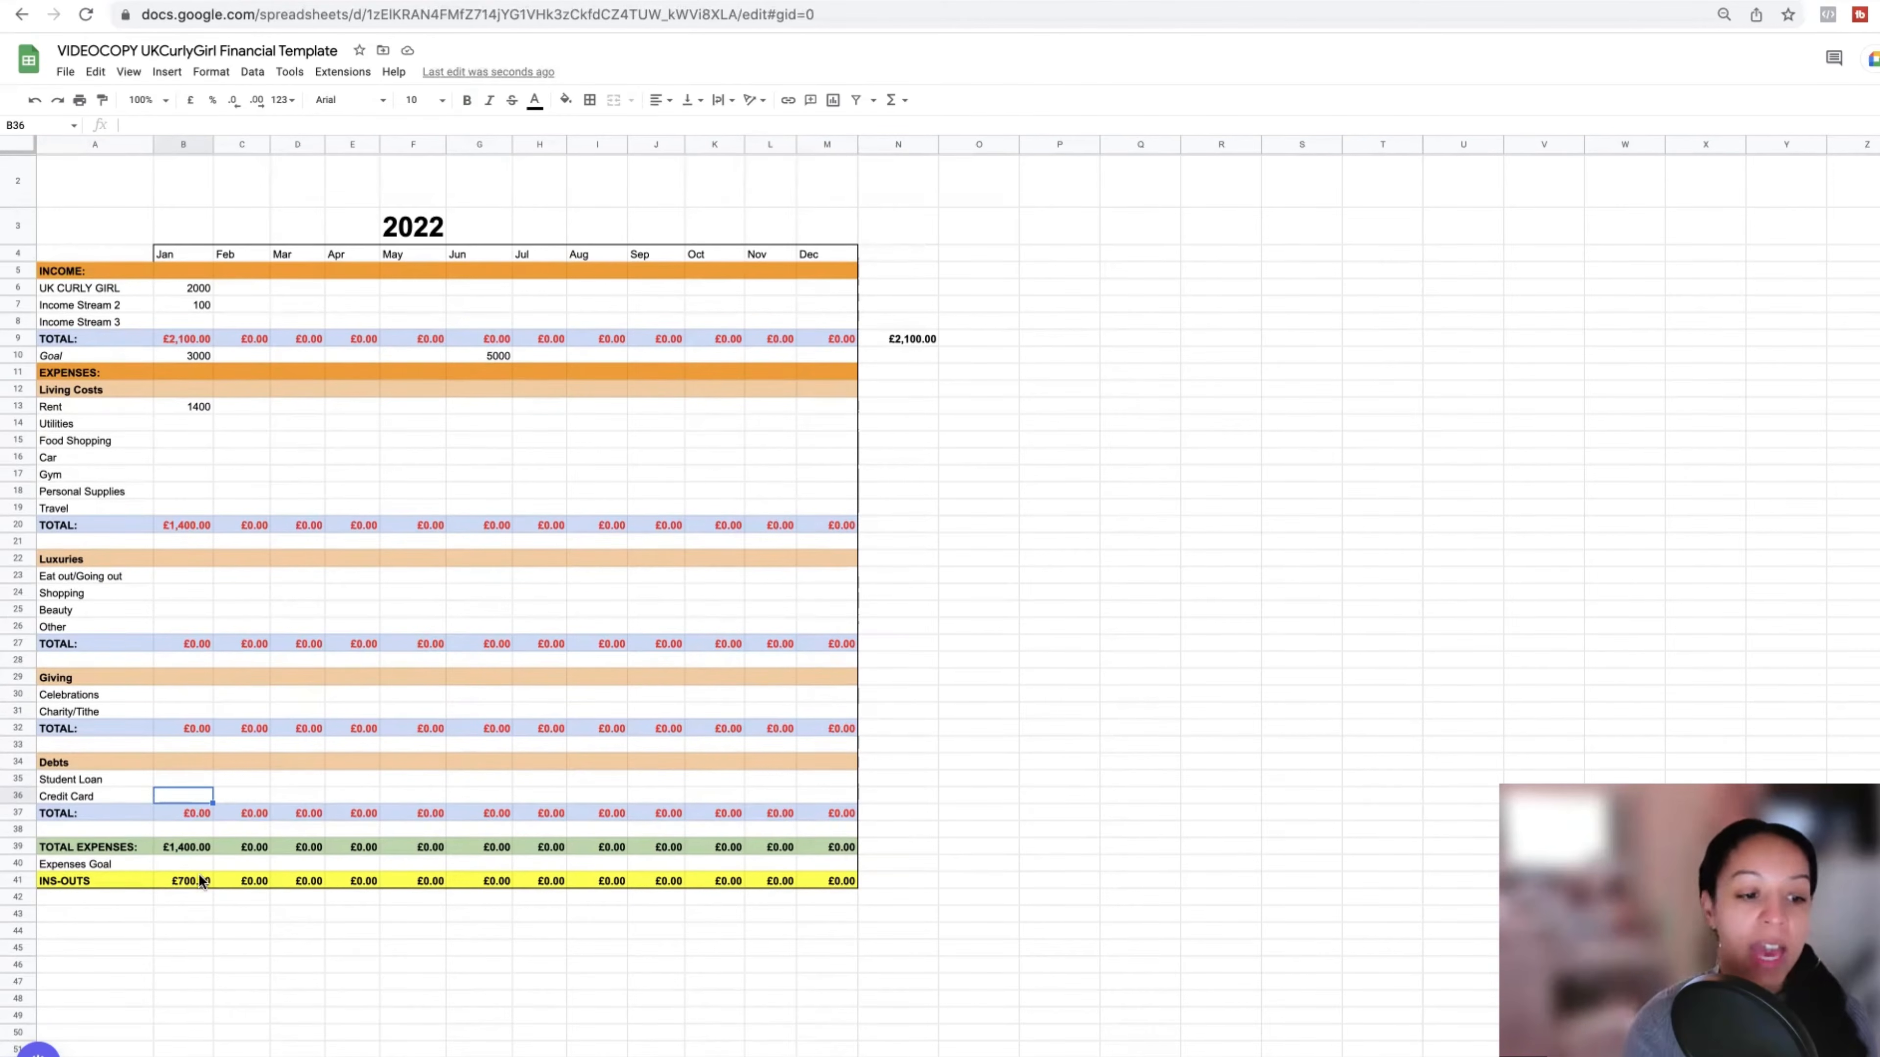
{"action": "left_click", "coordinate": [172, 880]}
{"action": "scroll", "coordinate": [118, 807], "scroll_direction": "down", "scroll_amount": 2}
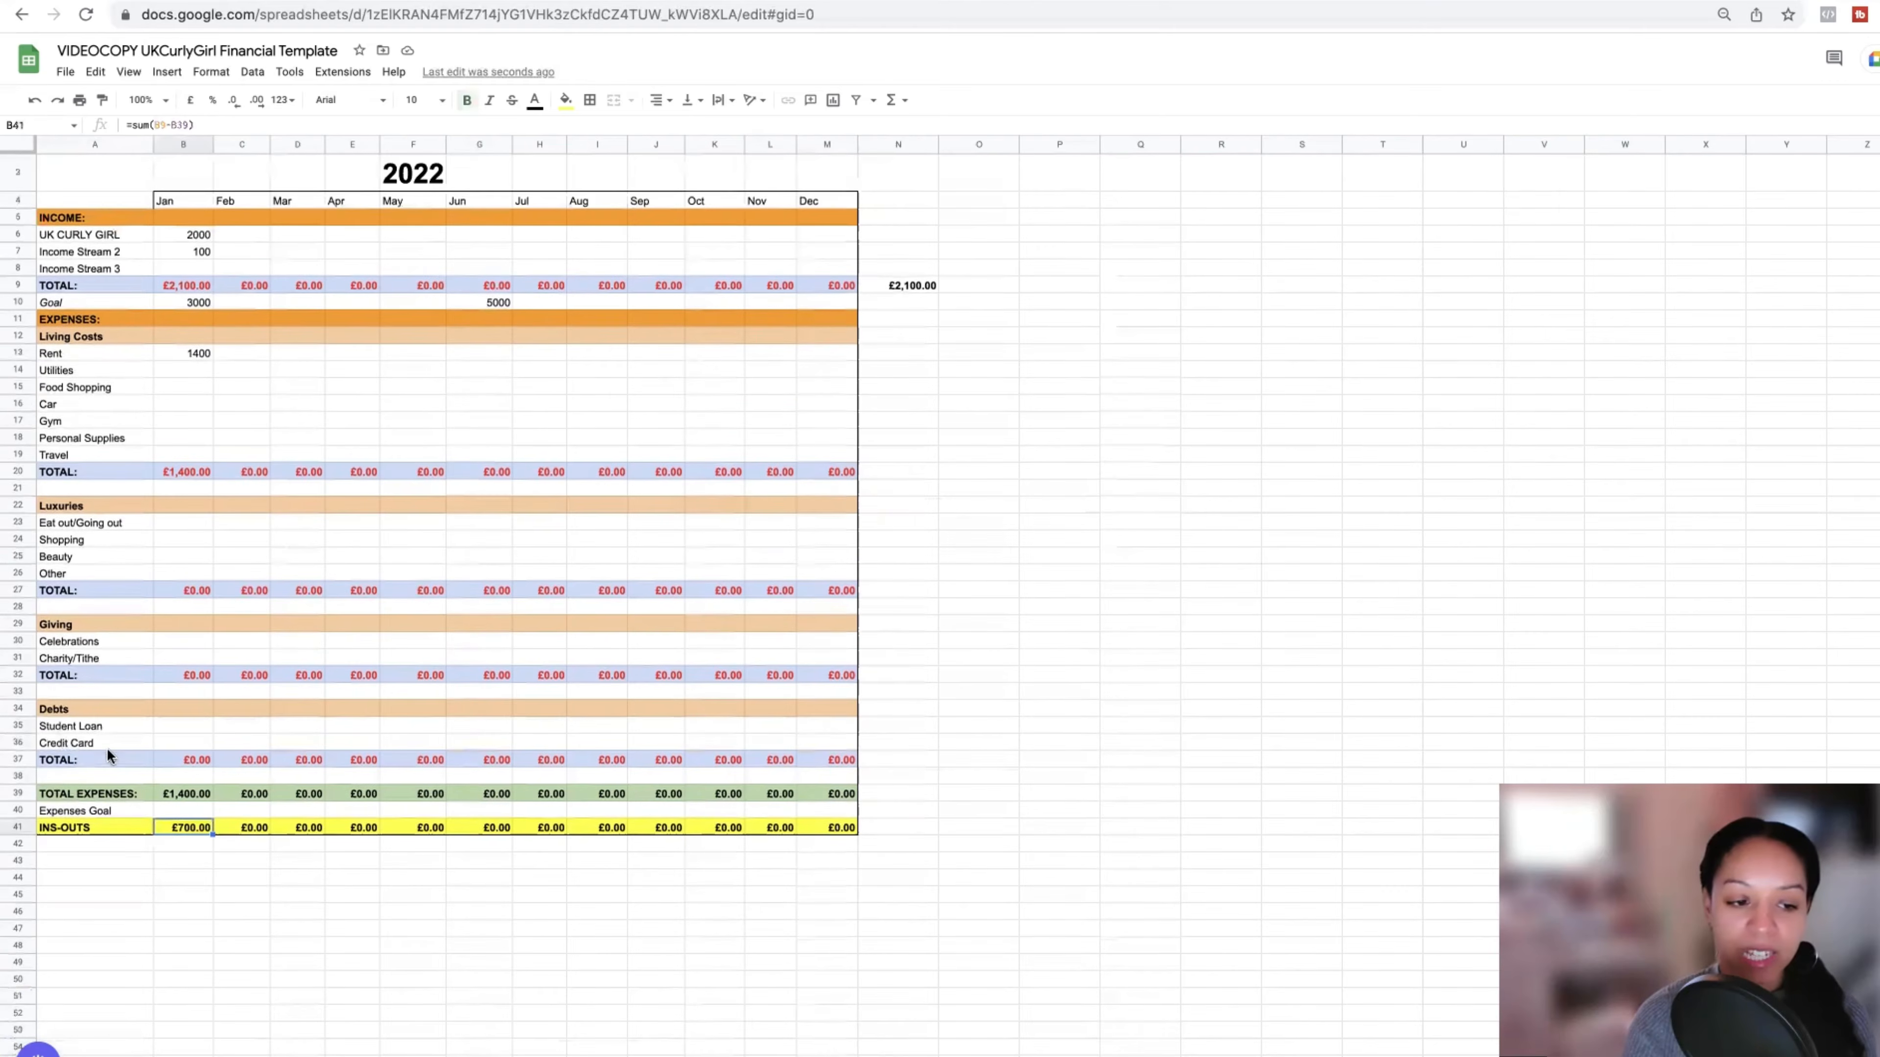
{"action": "scroll", "coordinate": [107, 752], "scroll_direction": "down", "scroll_amount": 2}
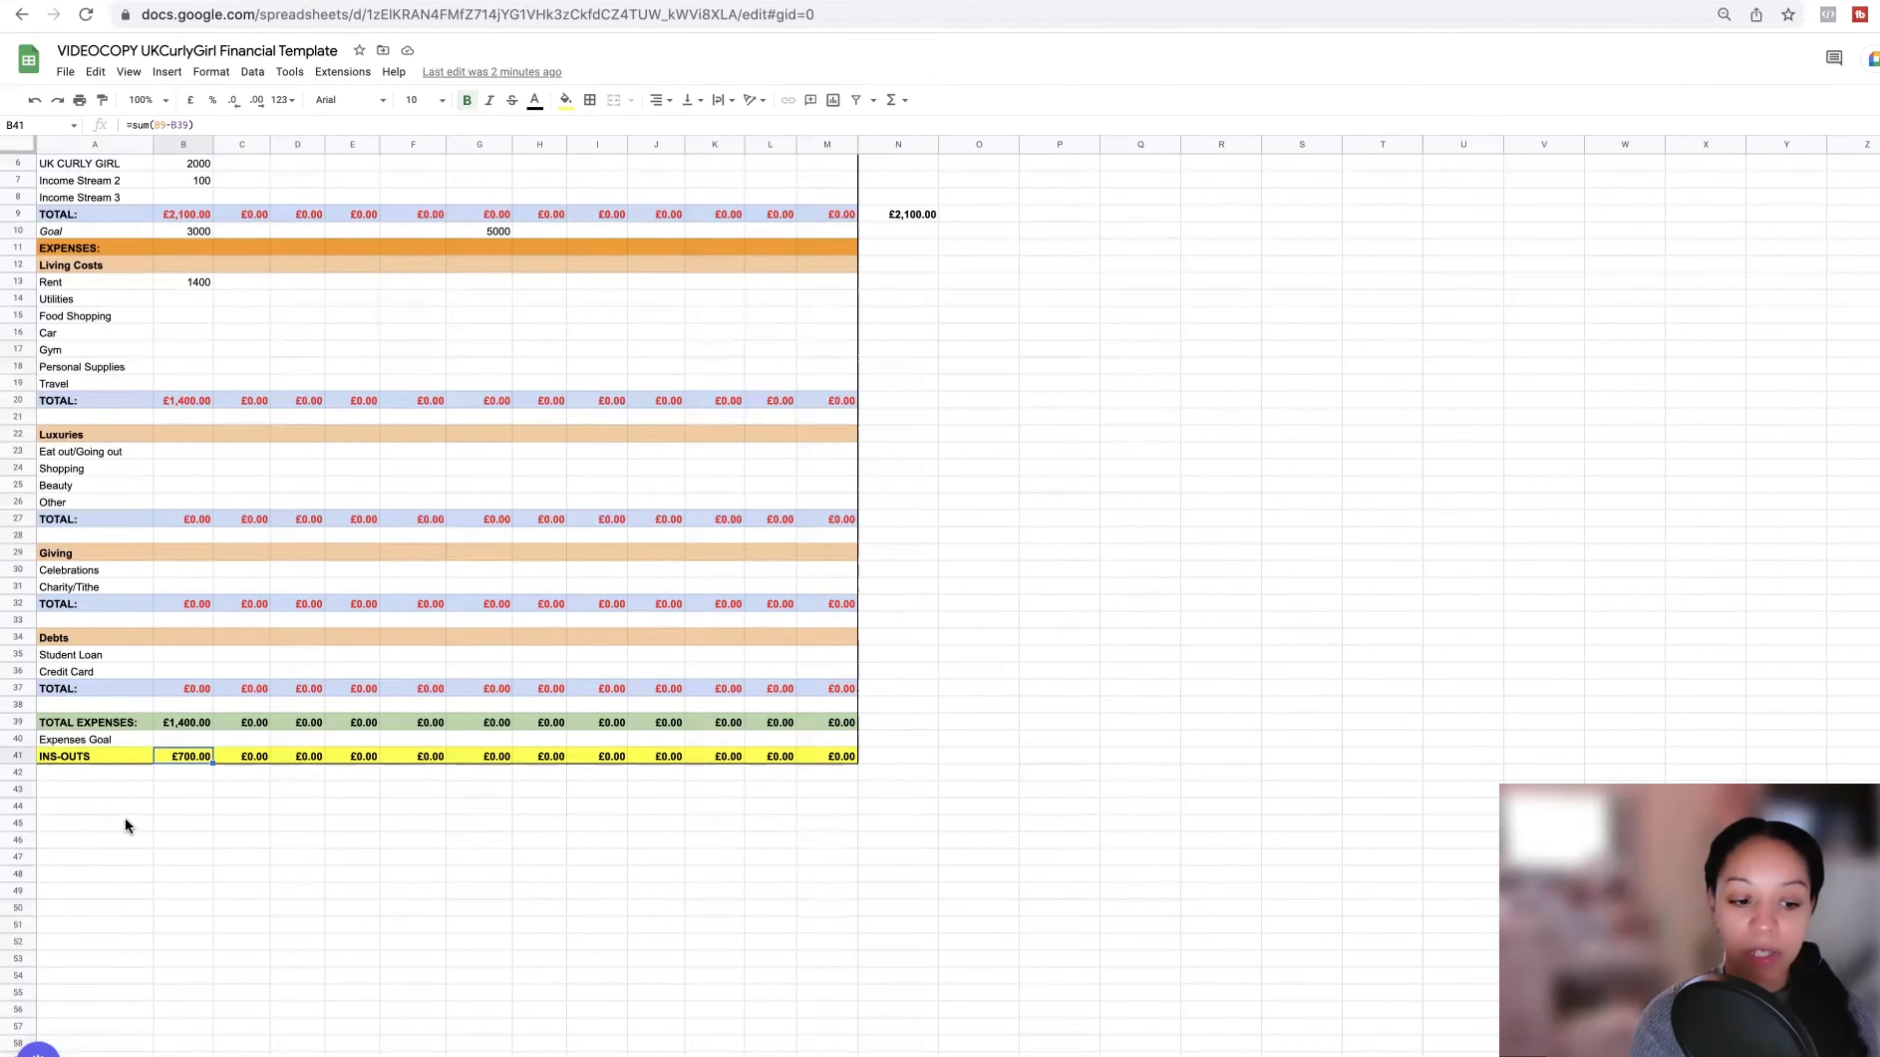
{"action": "scroll", "coordinate": [125, 820], "scroll_direction": "up", "scroll_amount": 3}
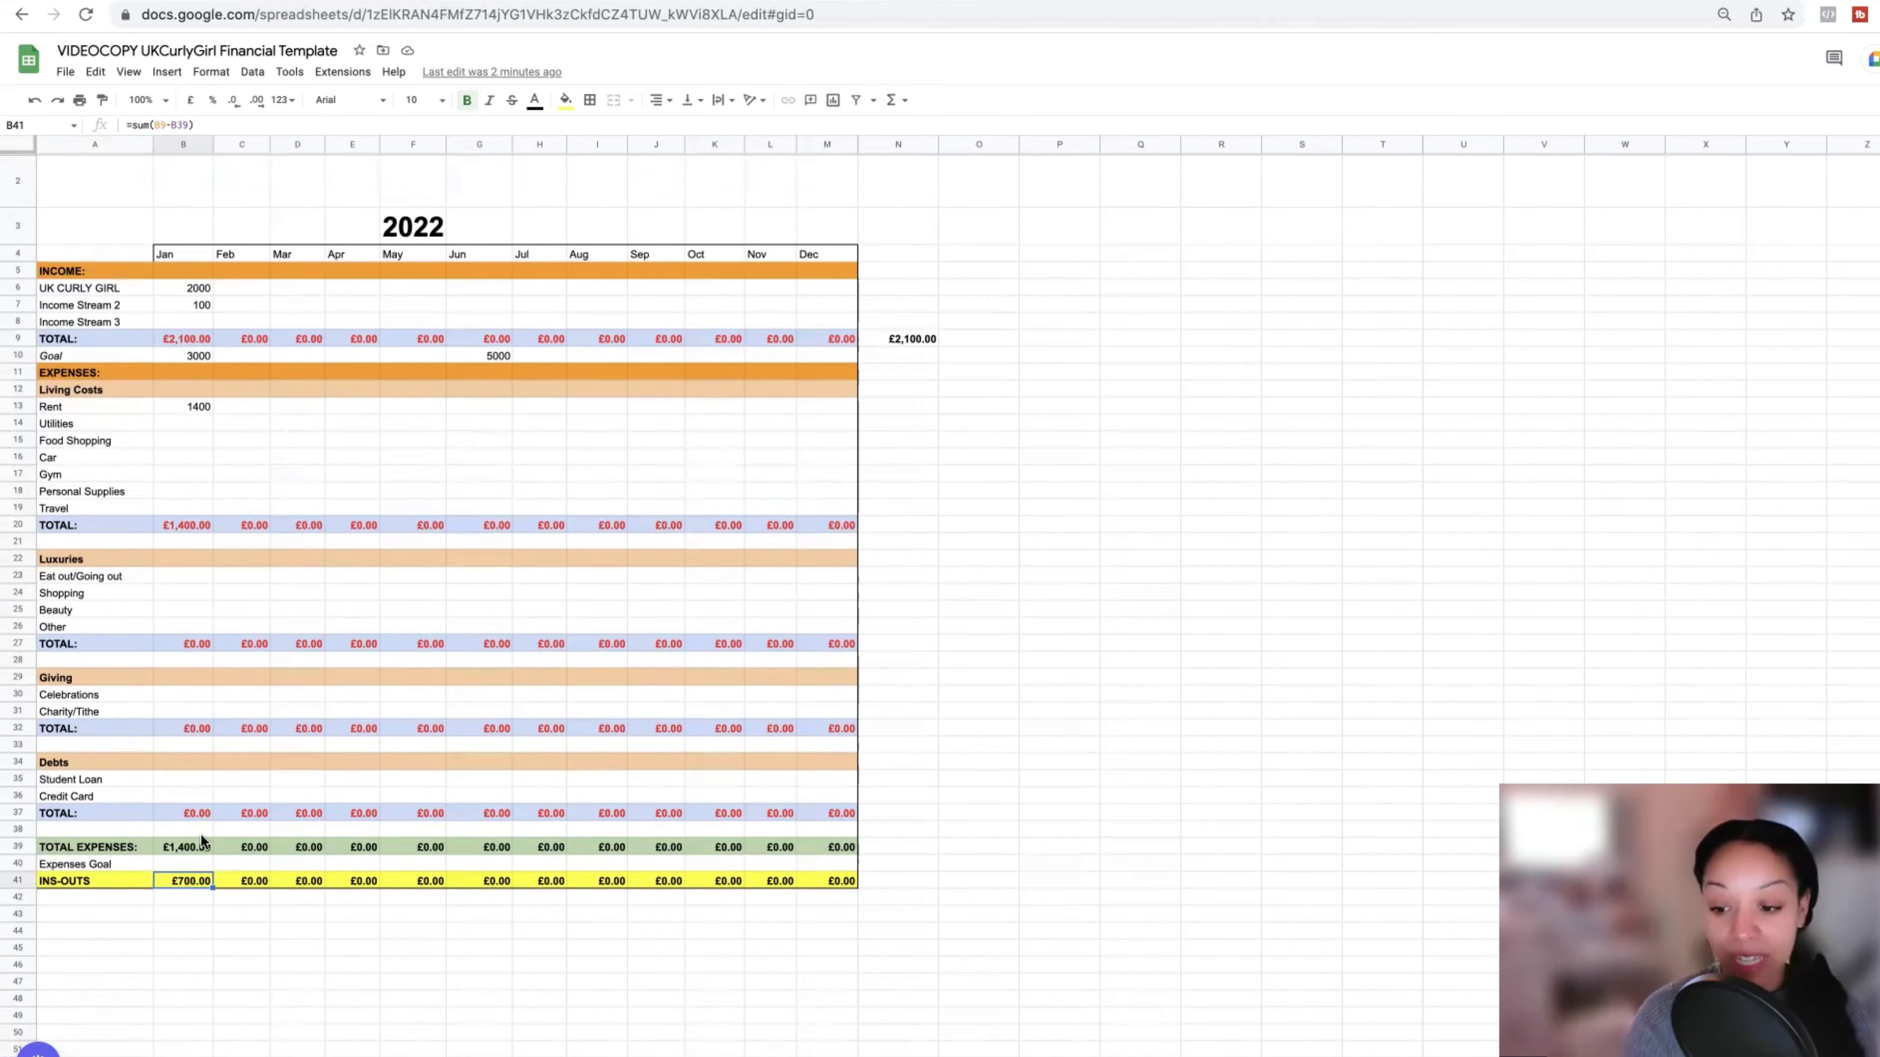
- Glance at the detailed monthly expense breakdown sheet and enter January utilities of 500 under Living Costs in the 2022 overview
{"action": "left_click", "coordinate": [170, 1056]}
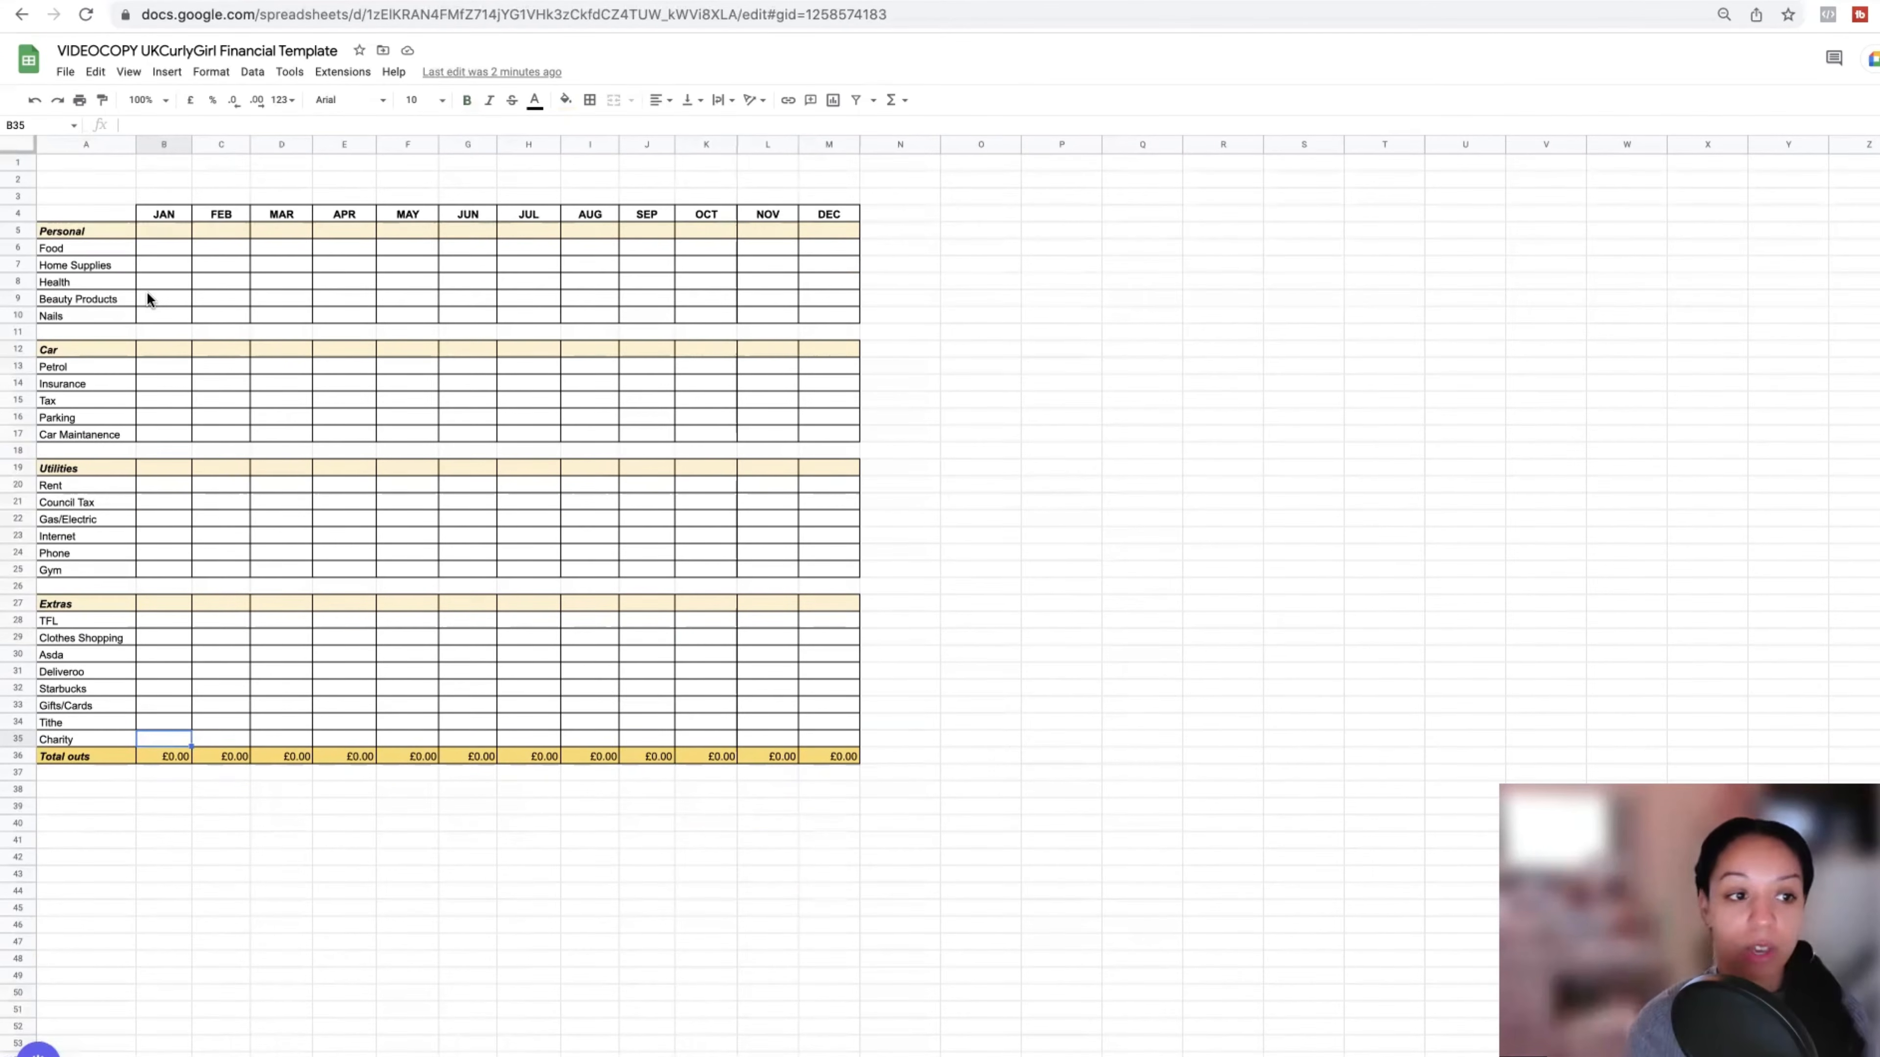
{"action": "left_click", "coordinate": [140, 1056]}
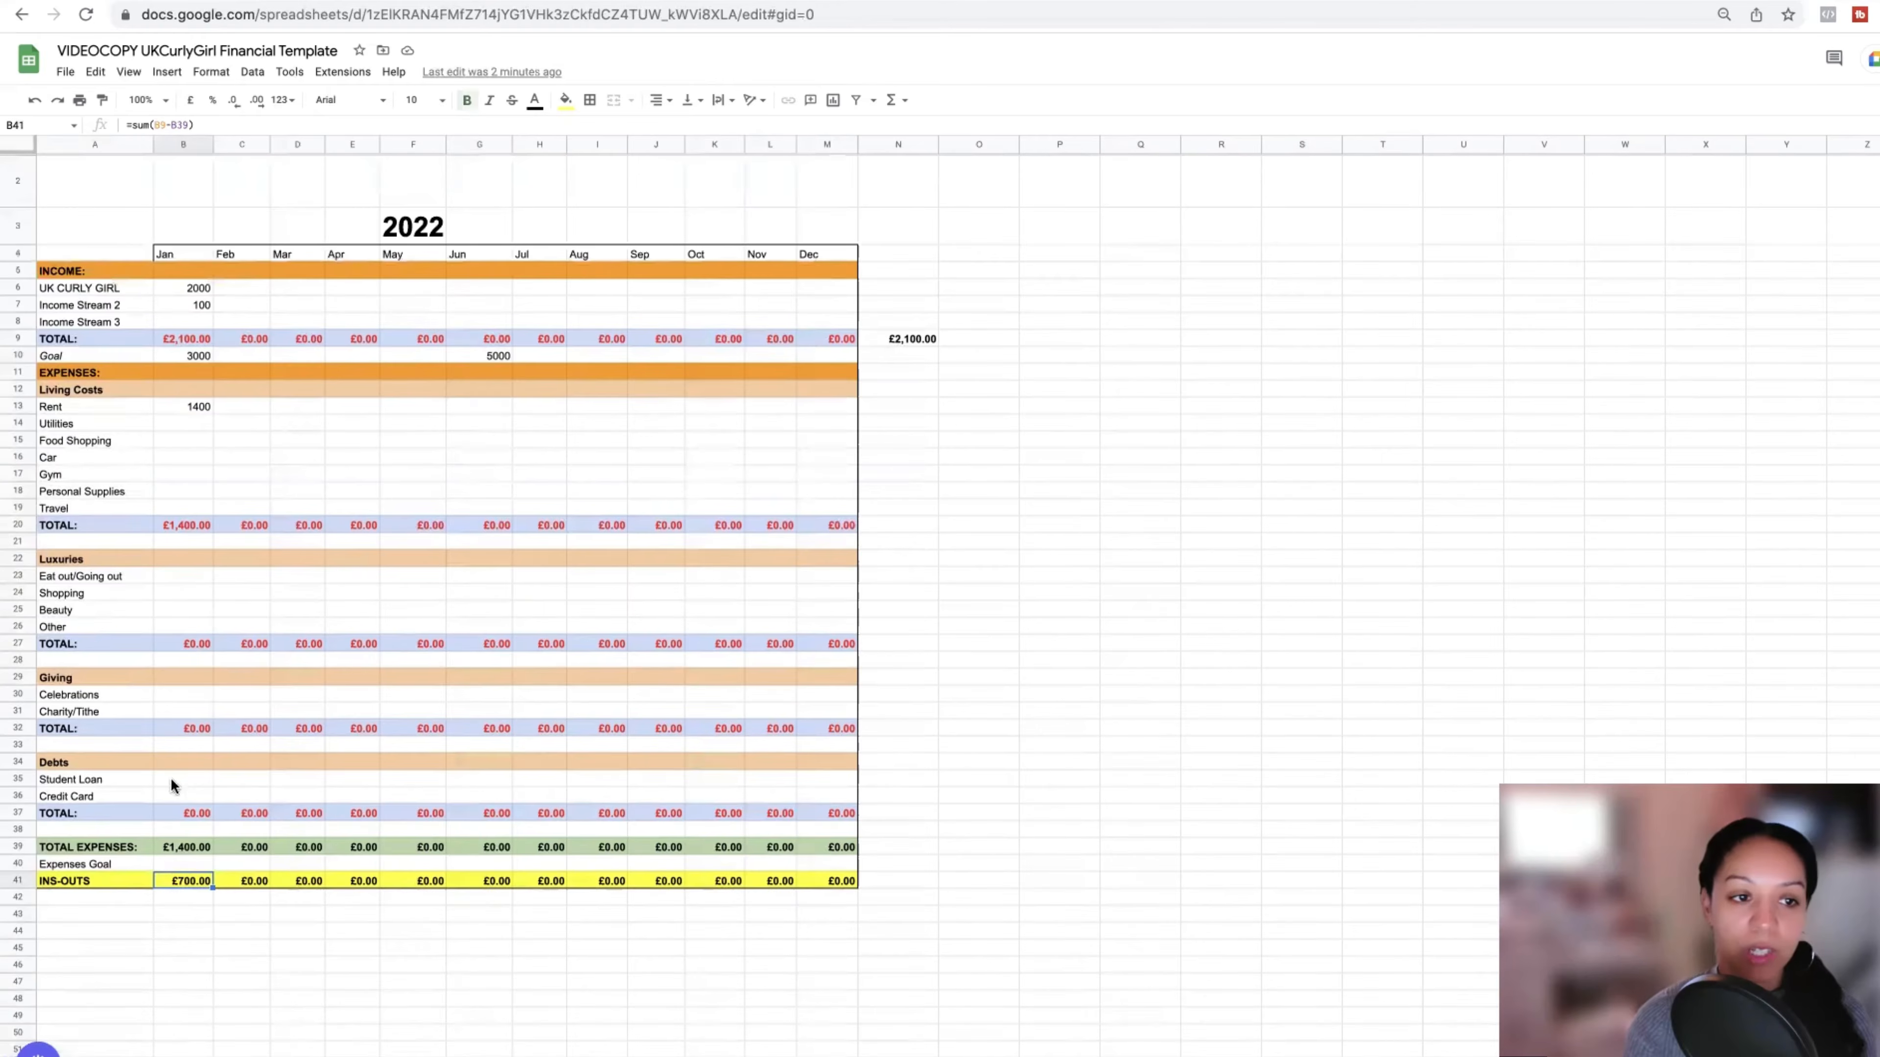
{"action": "left_click", "coordinate": [176, 424]}
{"action": "type", "text": "500"}
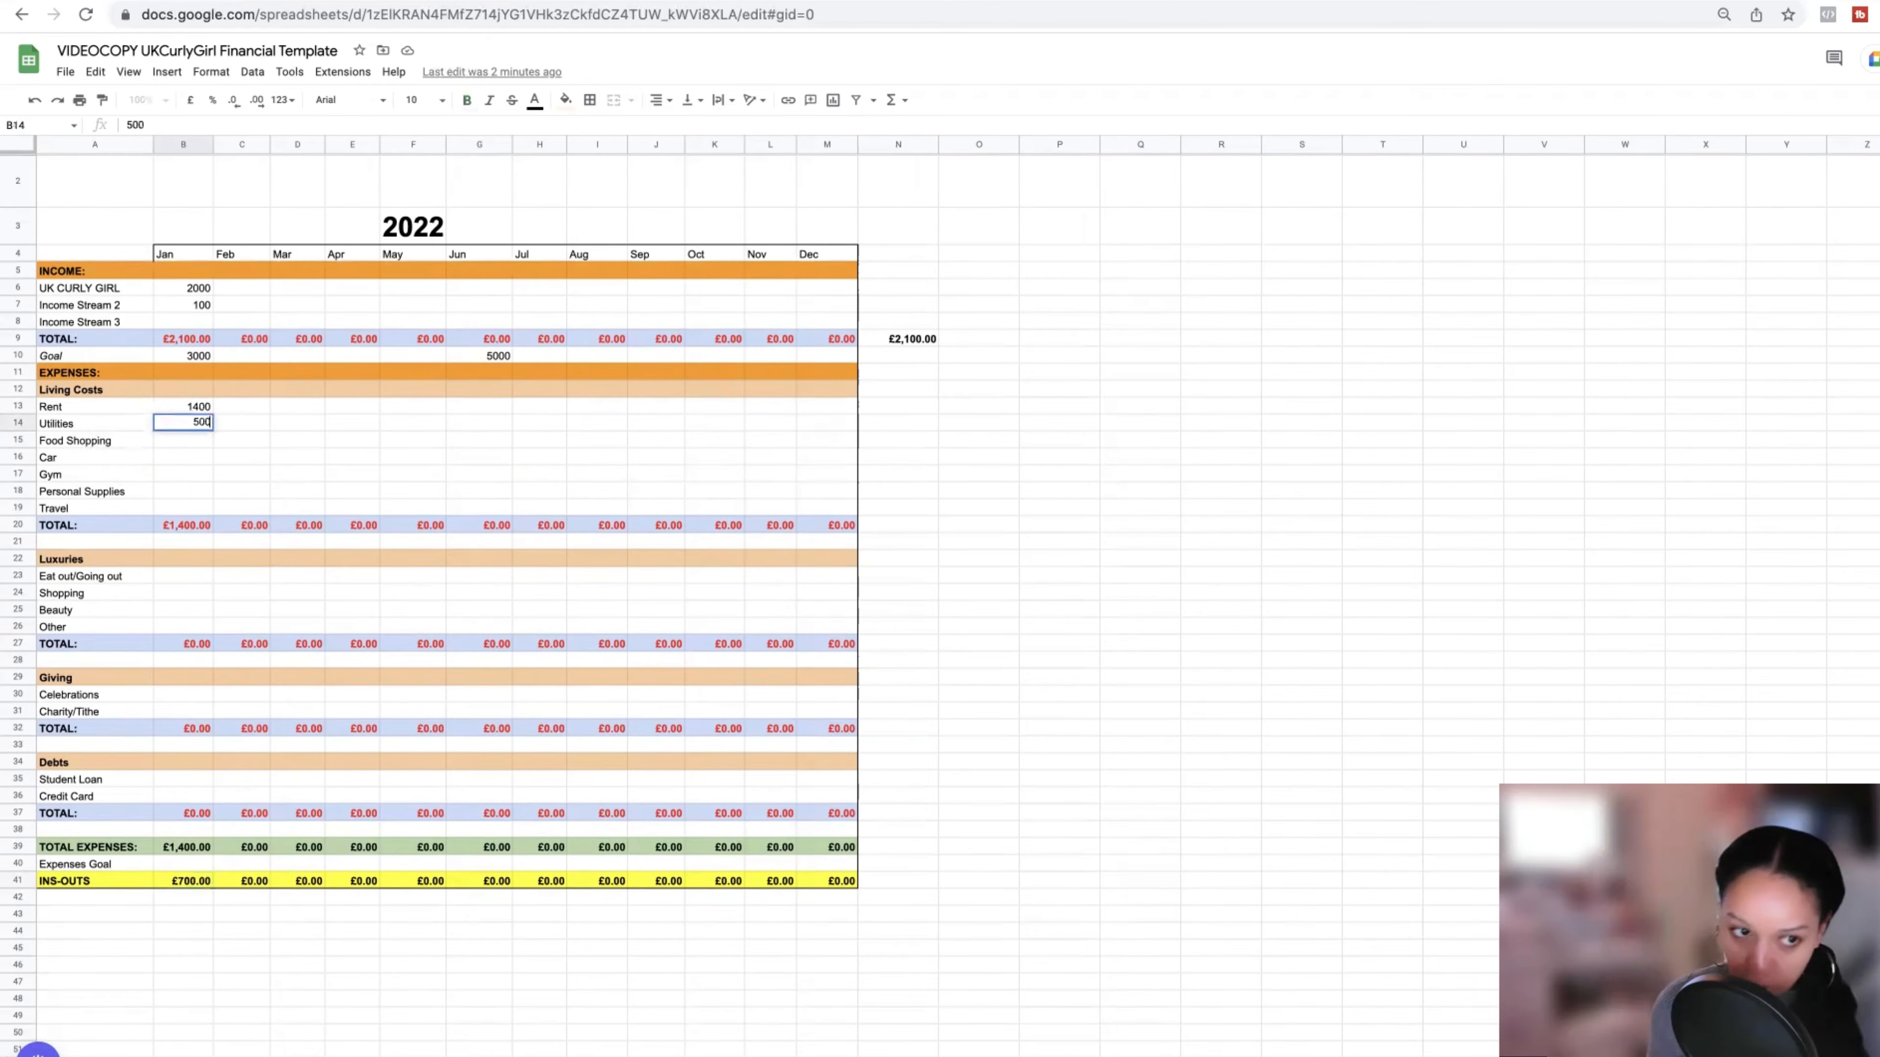
{"action": "left_click", "coordinate": [191, 438]}
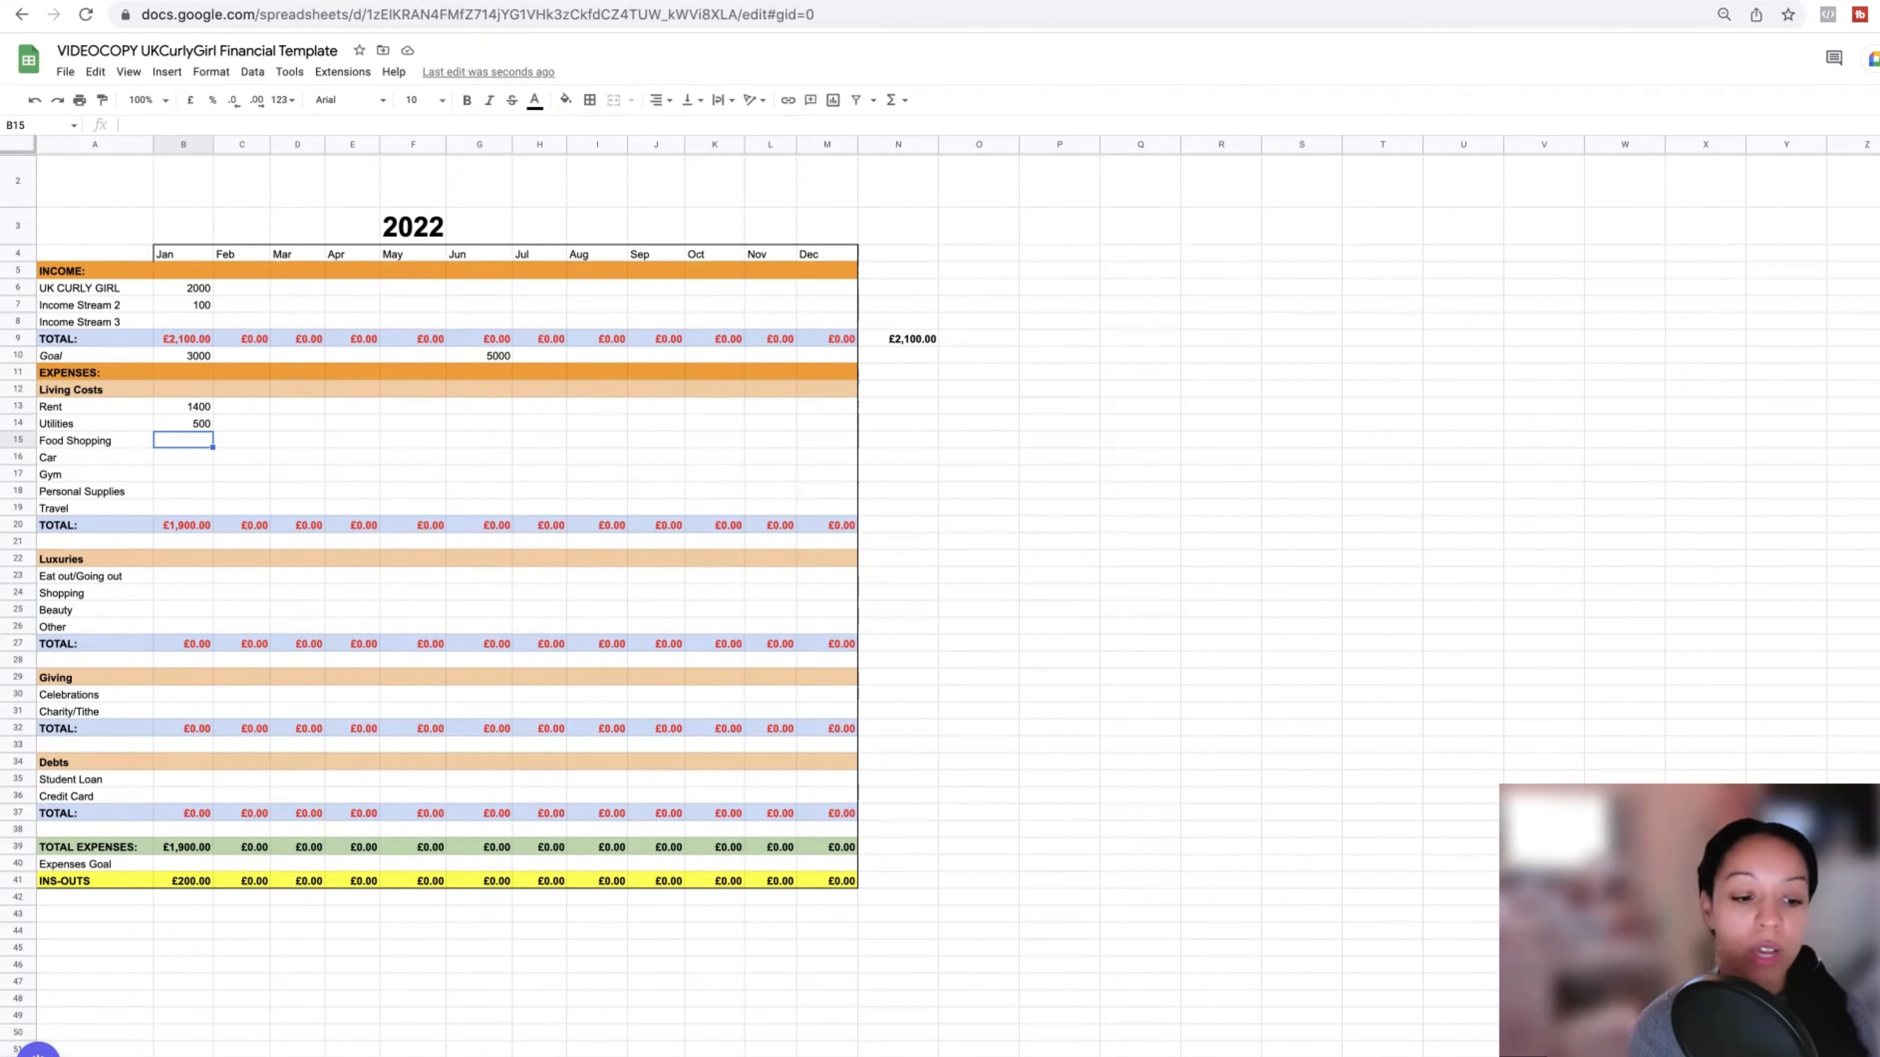
- Examine the January Utilities items from Rent to Gym in the detailed expense breakdown sheet and return to the 2022 overview
{"action": "left_click", "coordinate": [214, 1056]}
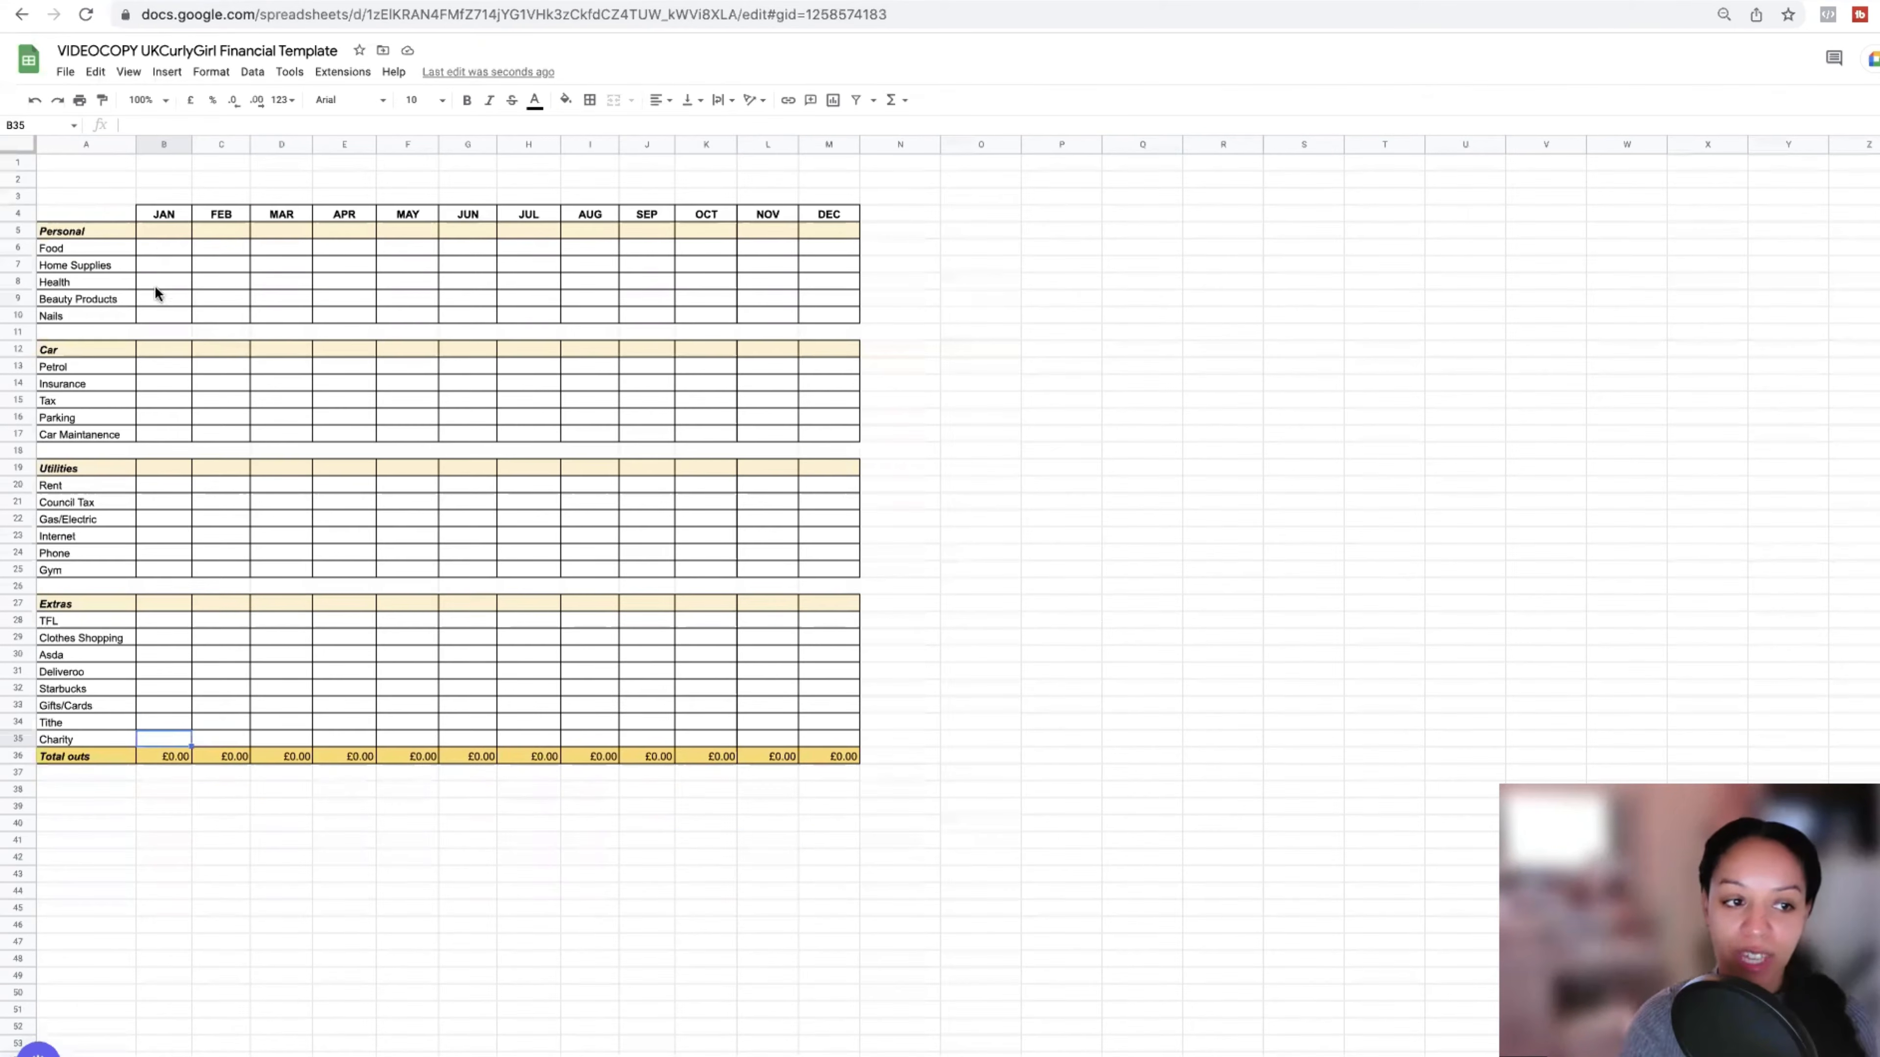
{"action": "left_click", "coordinate": [158, 492]}
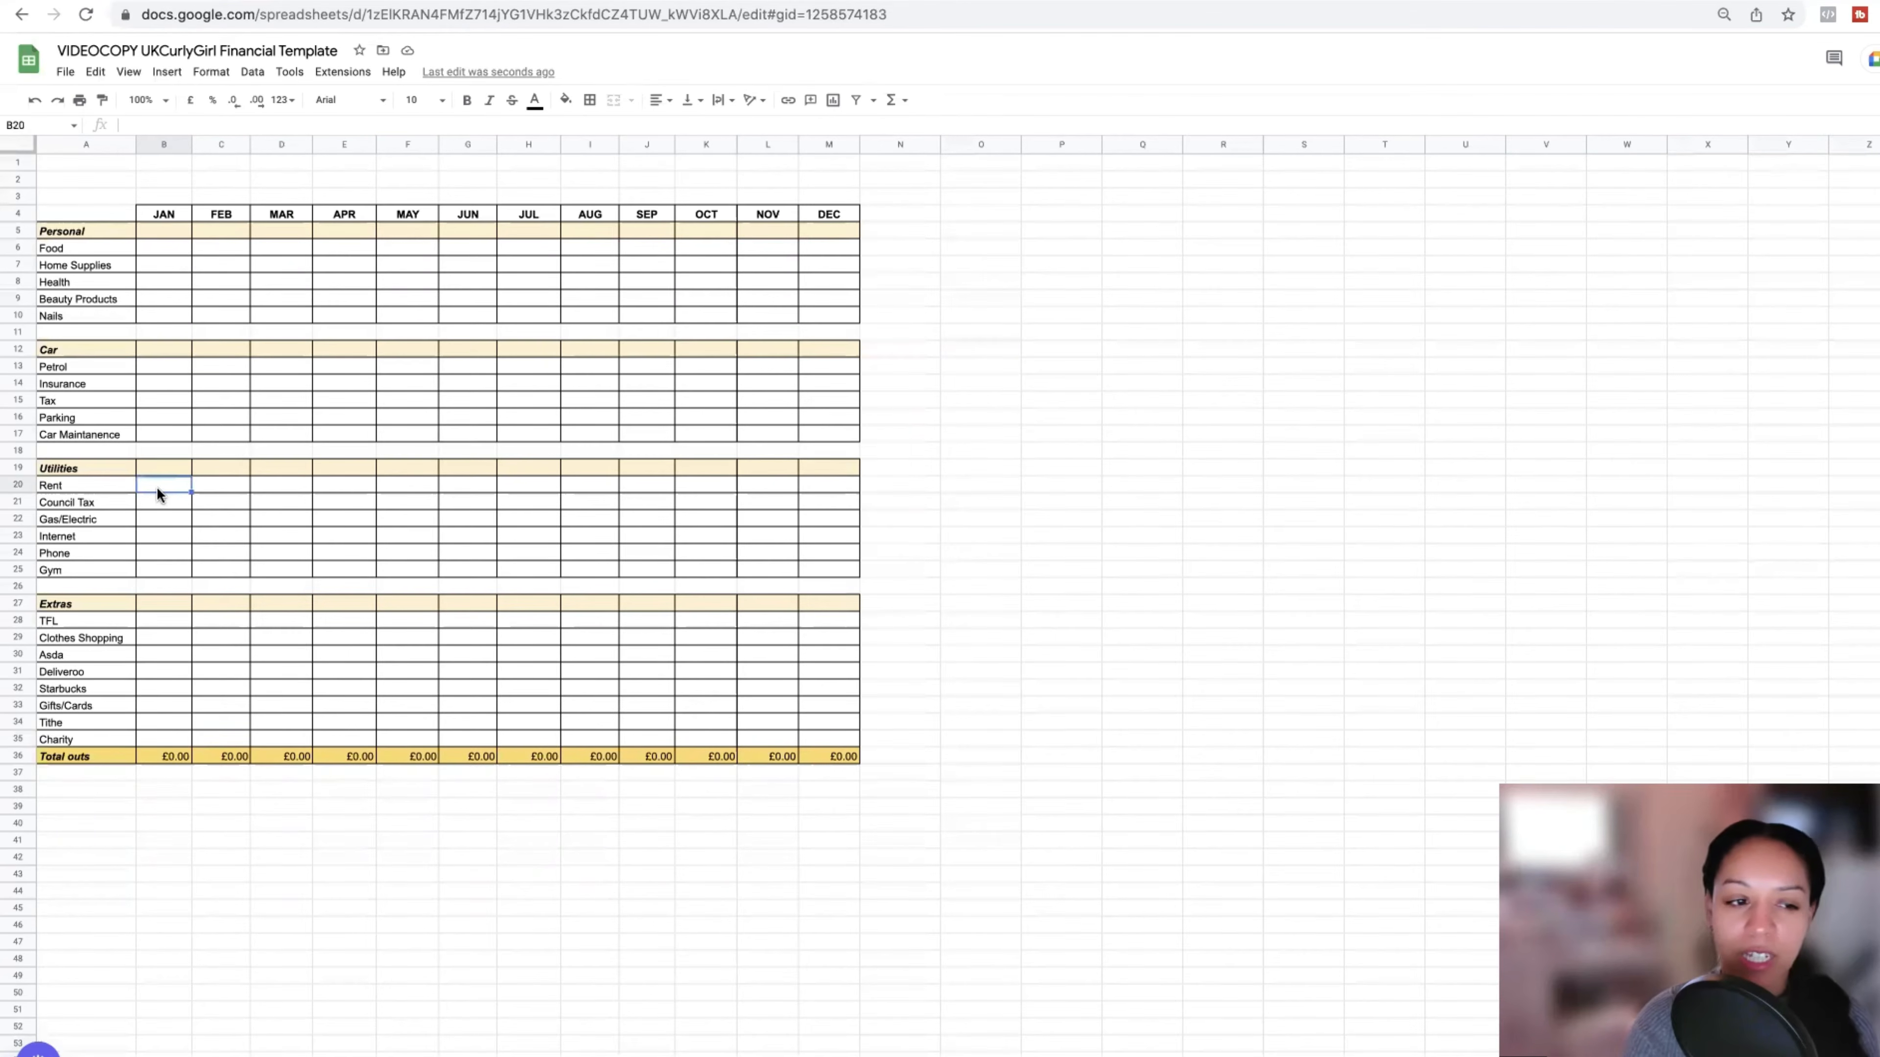
{"action": "key", "text": "Down"}
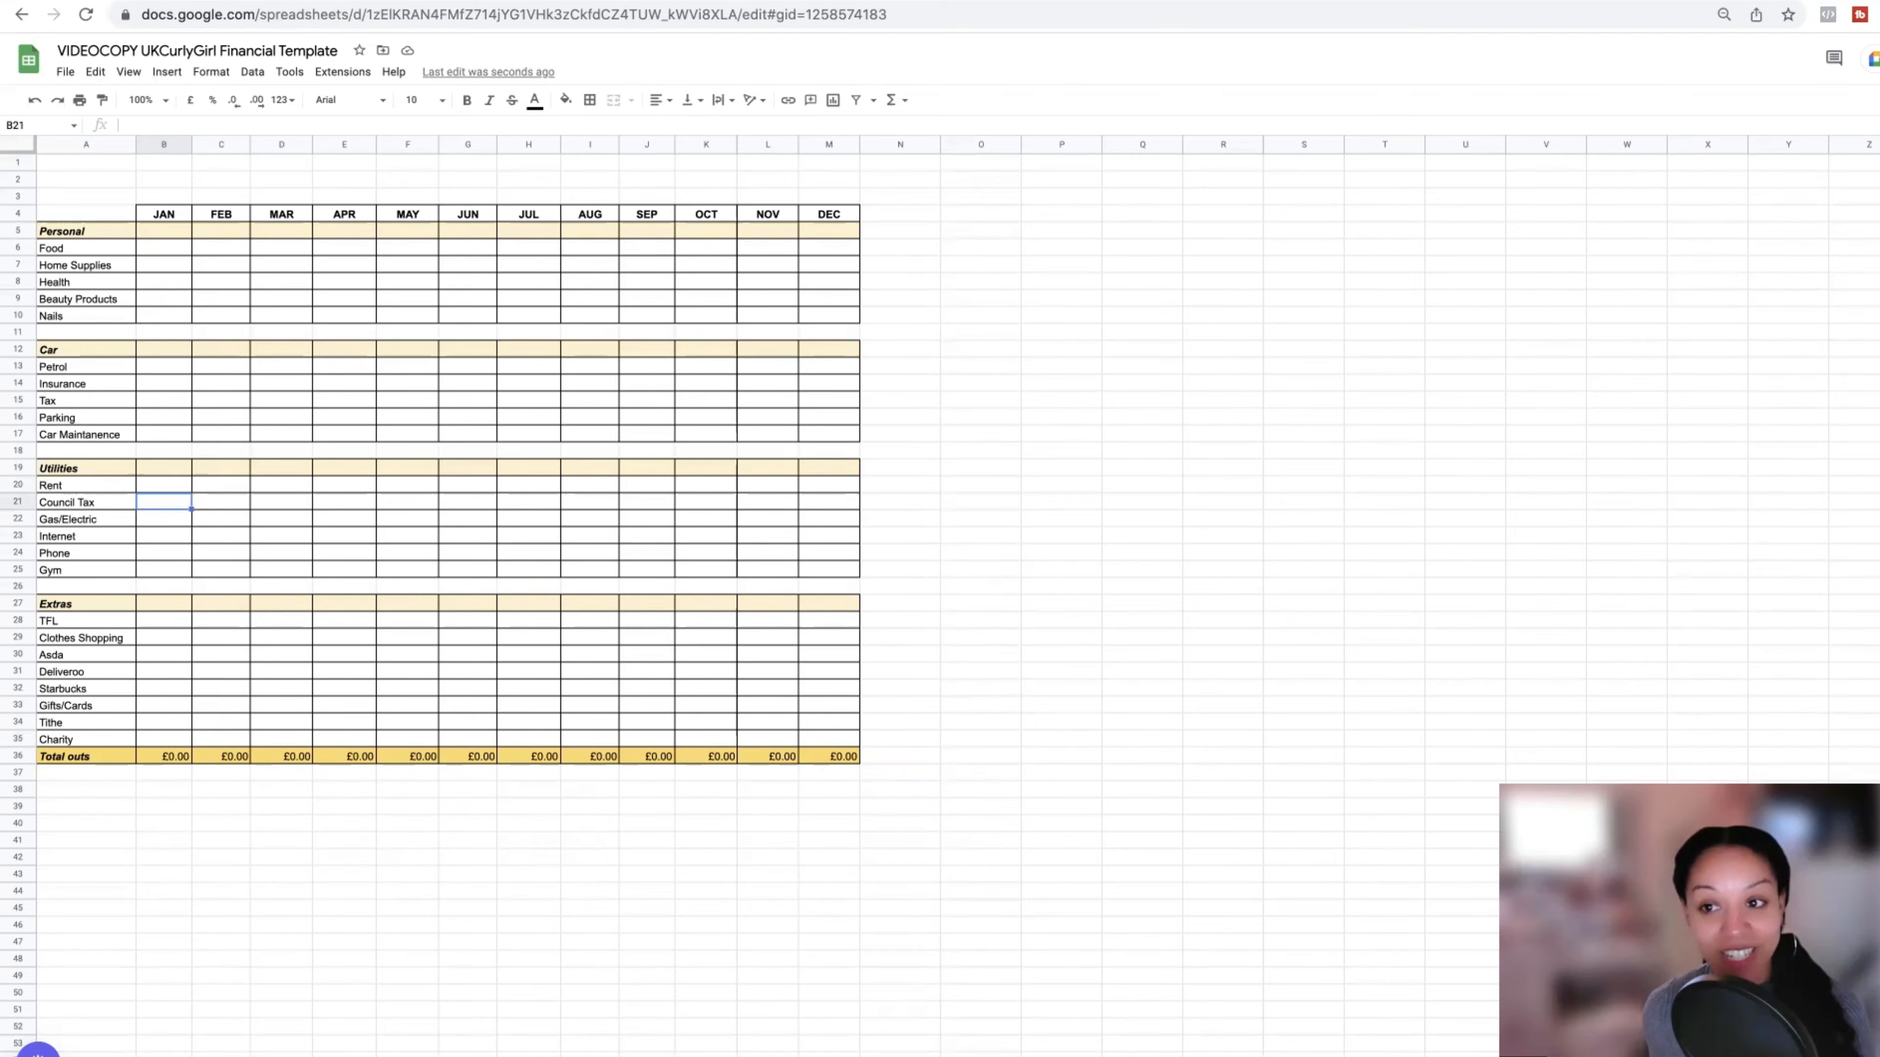
{"action": "left_click", "coordinate": [164, 519]}
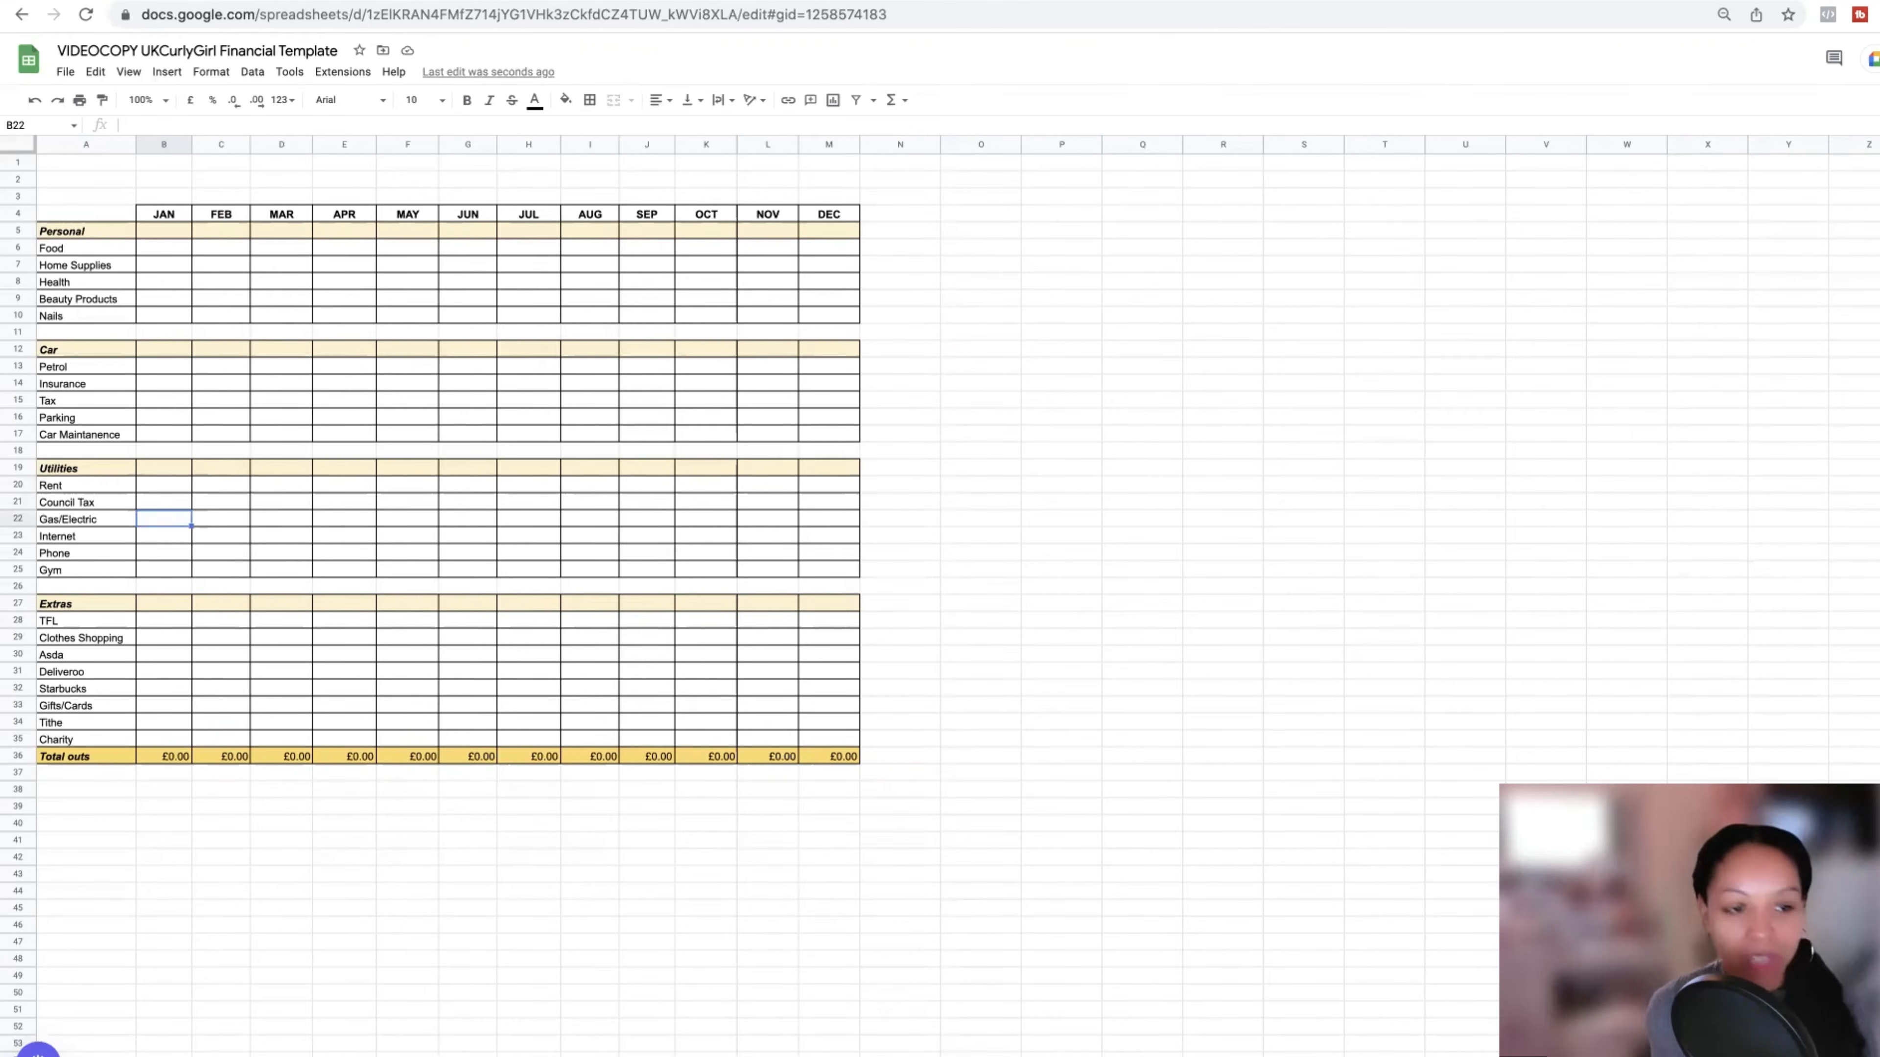
{"action": "key", "text": "Down"}
{"action": "key", "text": "Down"}
{"action": "key", "text": "Down"}
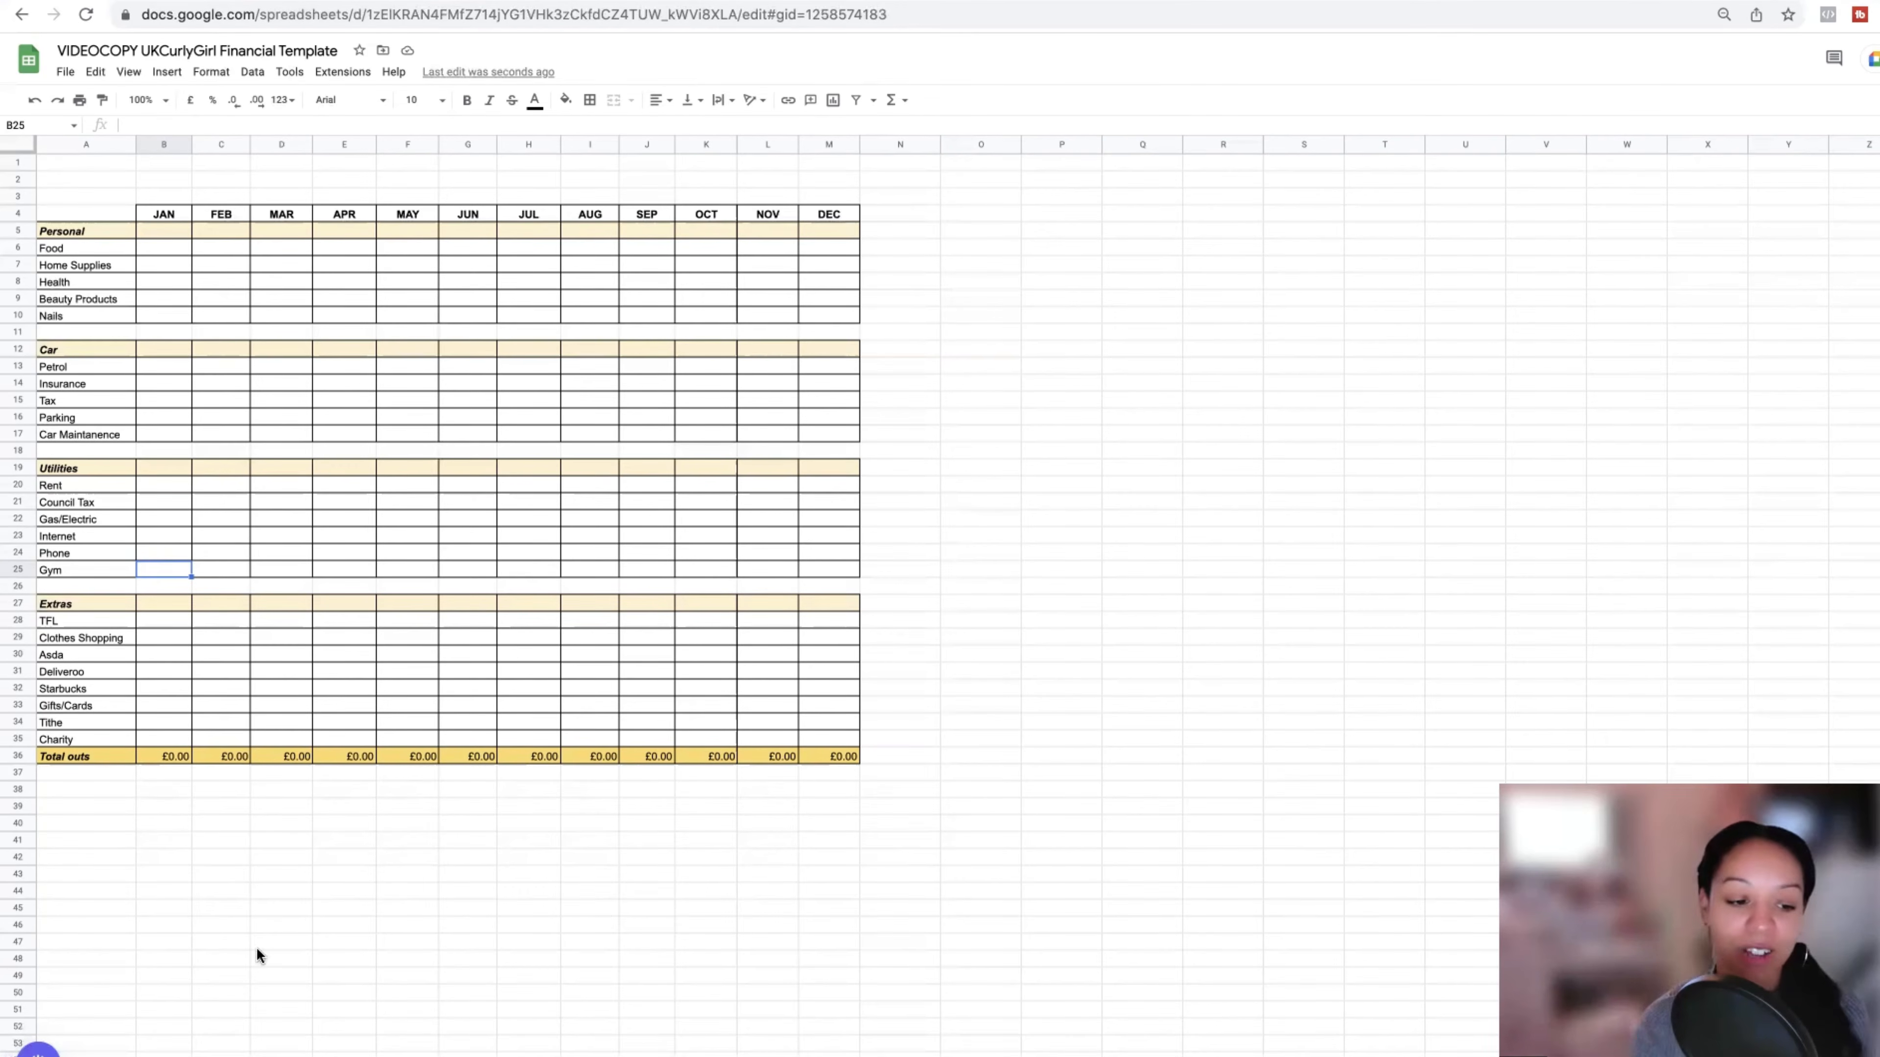
{"action": "left_click", "coordinate": [183, 1026]}
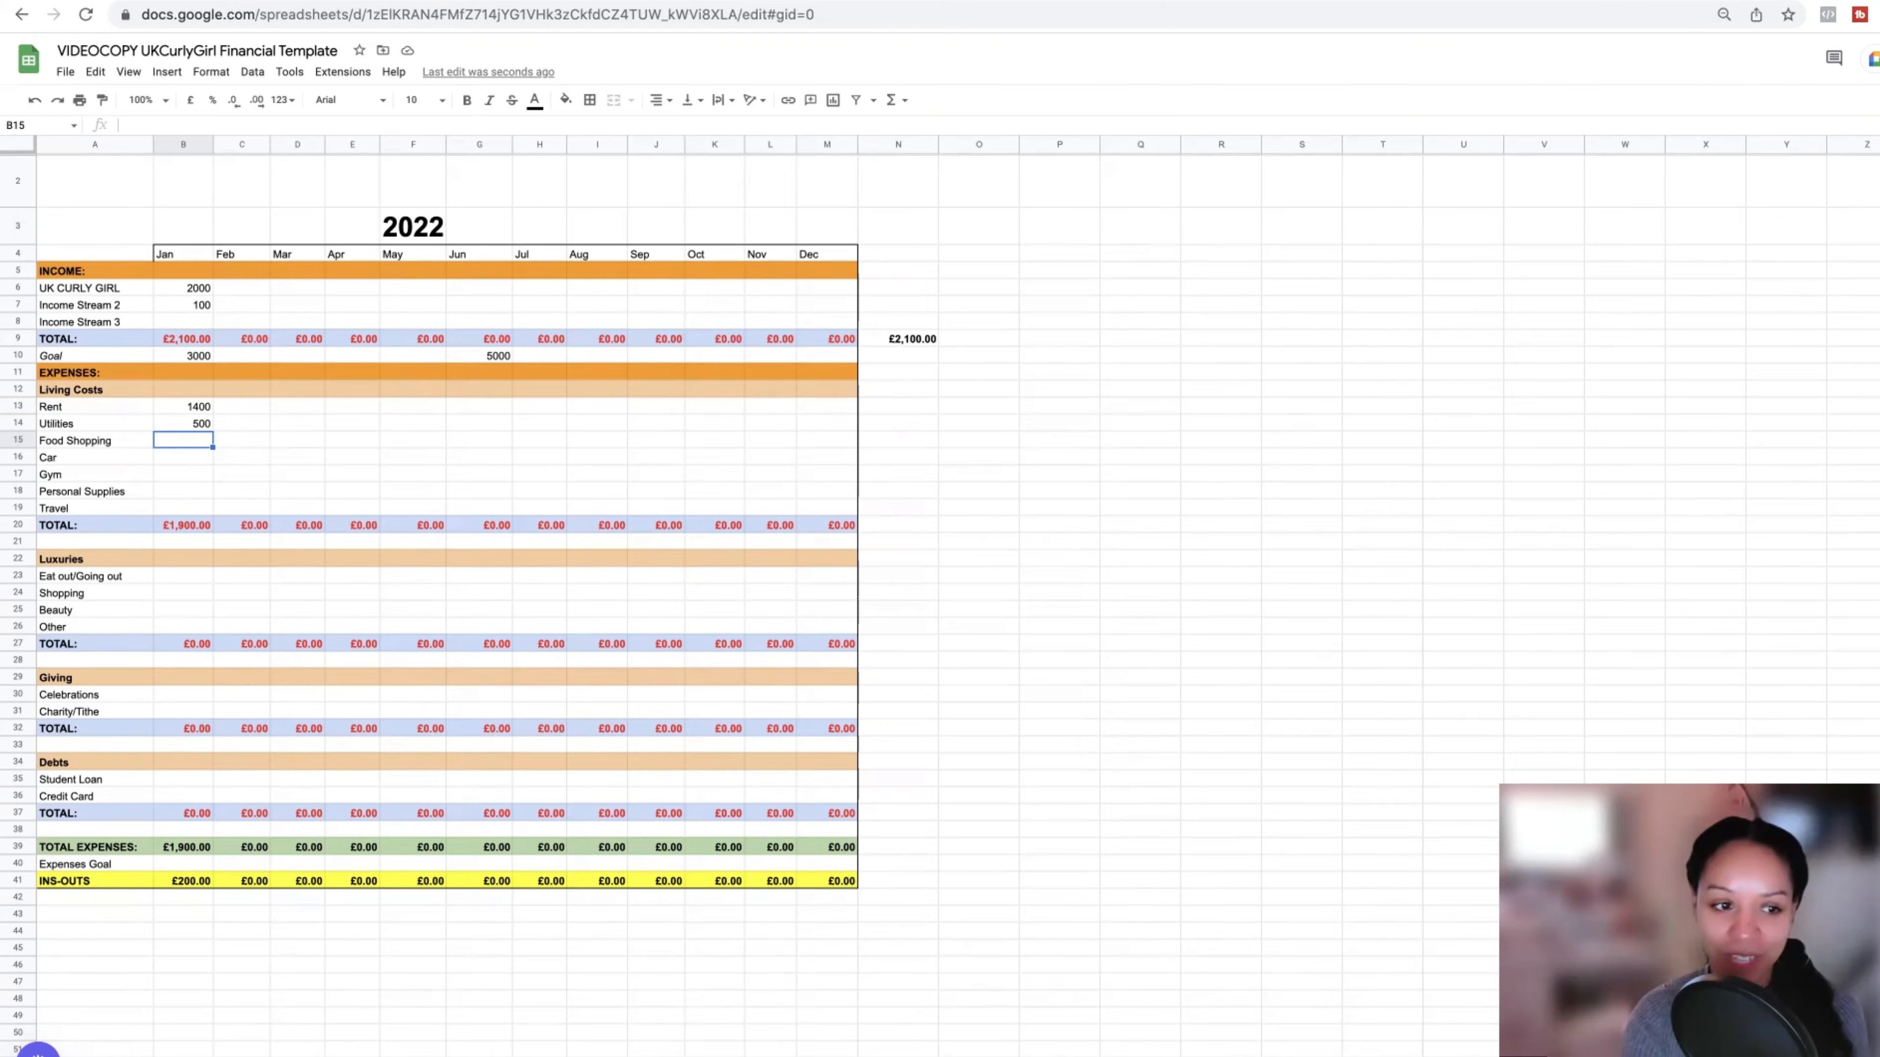
- Open the Cash Spent Basis sheet and examine its April-to-April month headings and the Investment income row
{"action": "left_click", "coordinate": [664, 1018]}
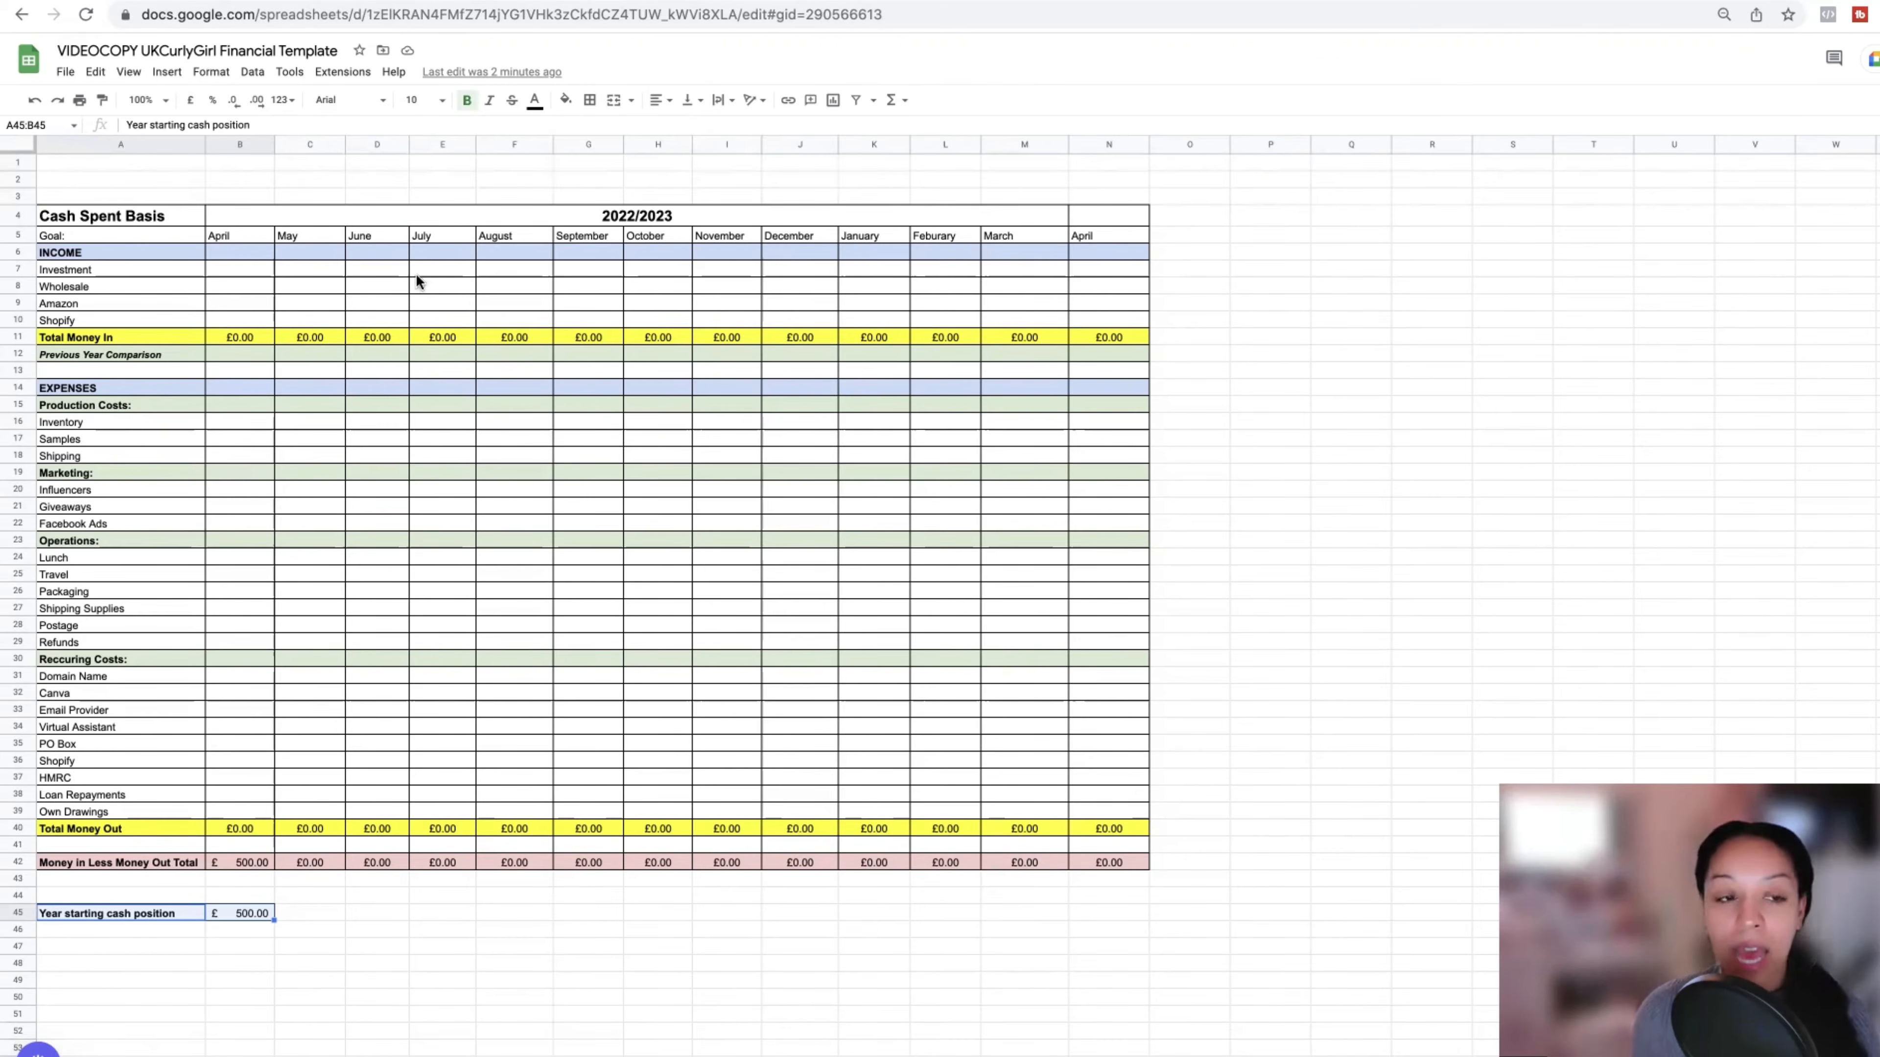
{"action": "left_click_drag", "start_coordinate": [245, 238], "coordinate": [1093, 237]}
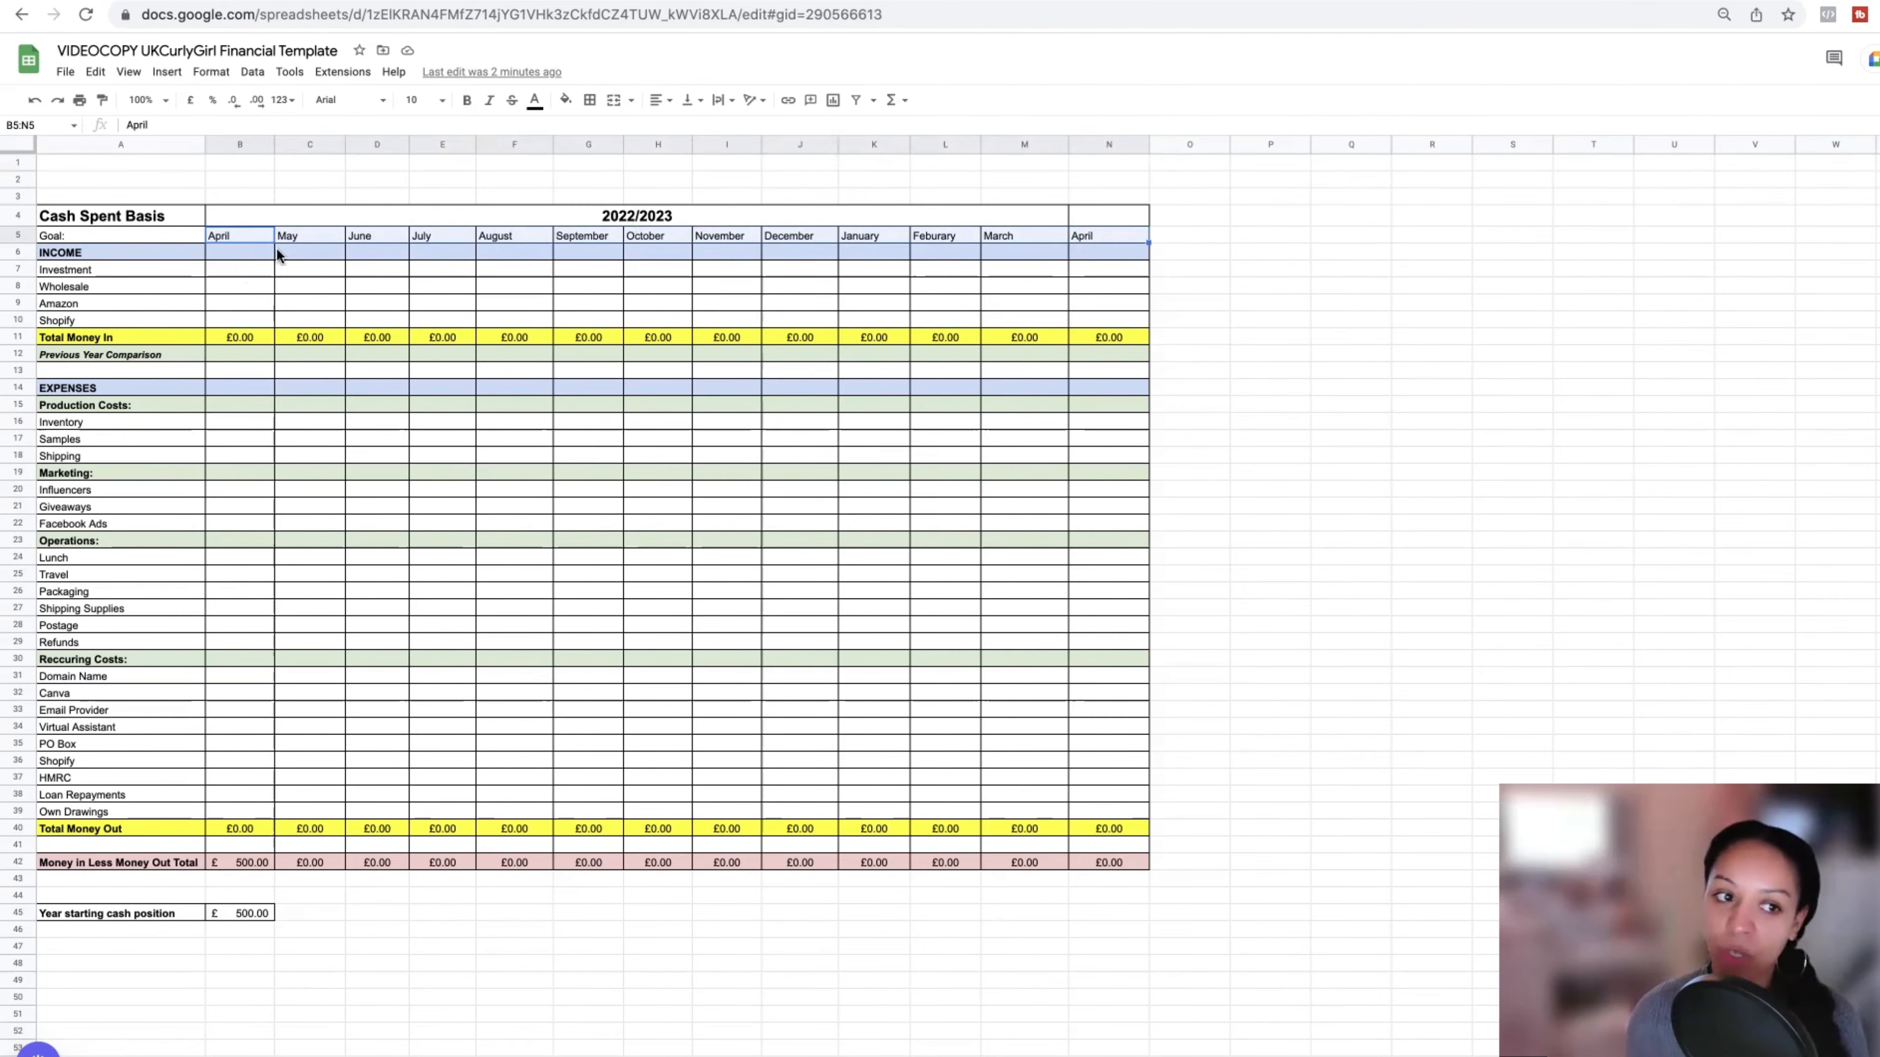
{"action": "left_click", "coordinate": [236, 269]}
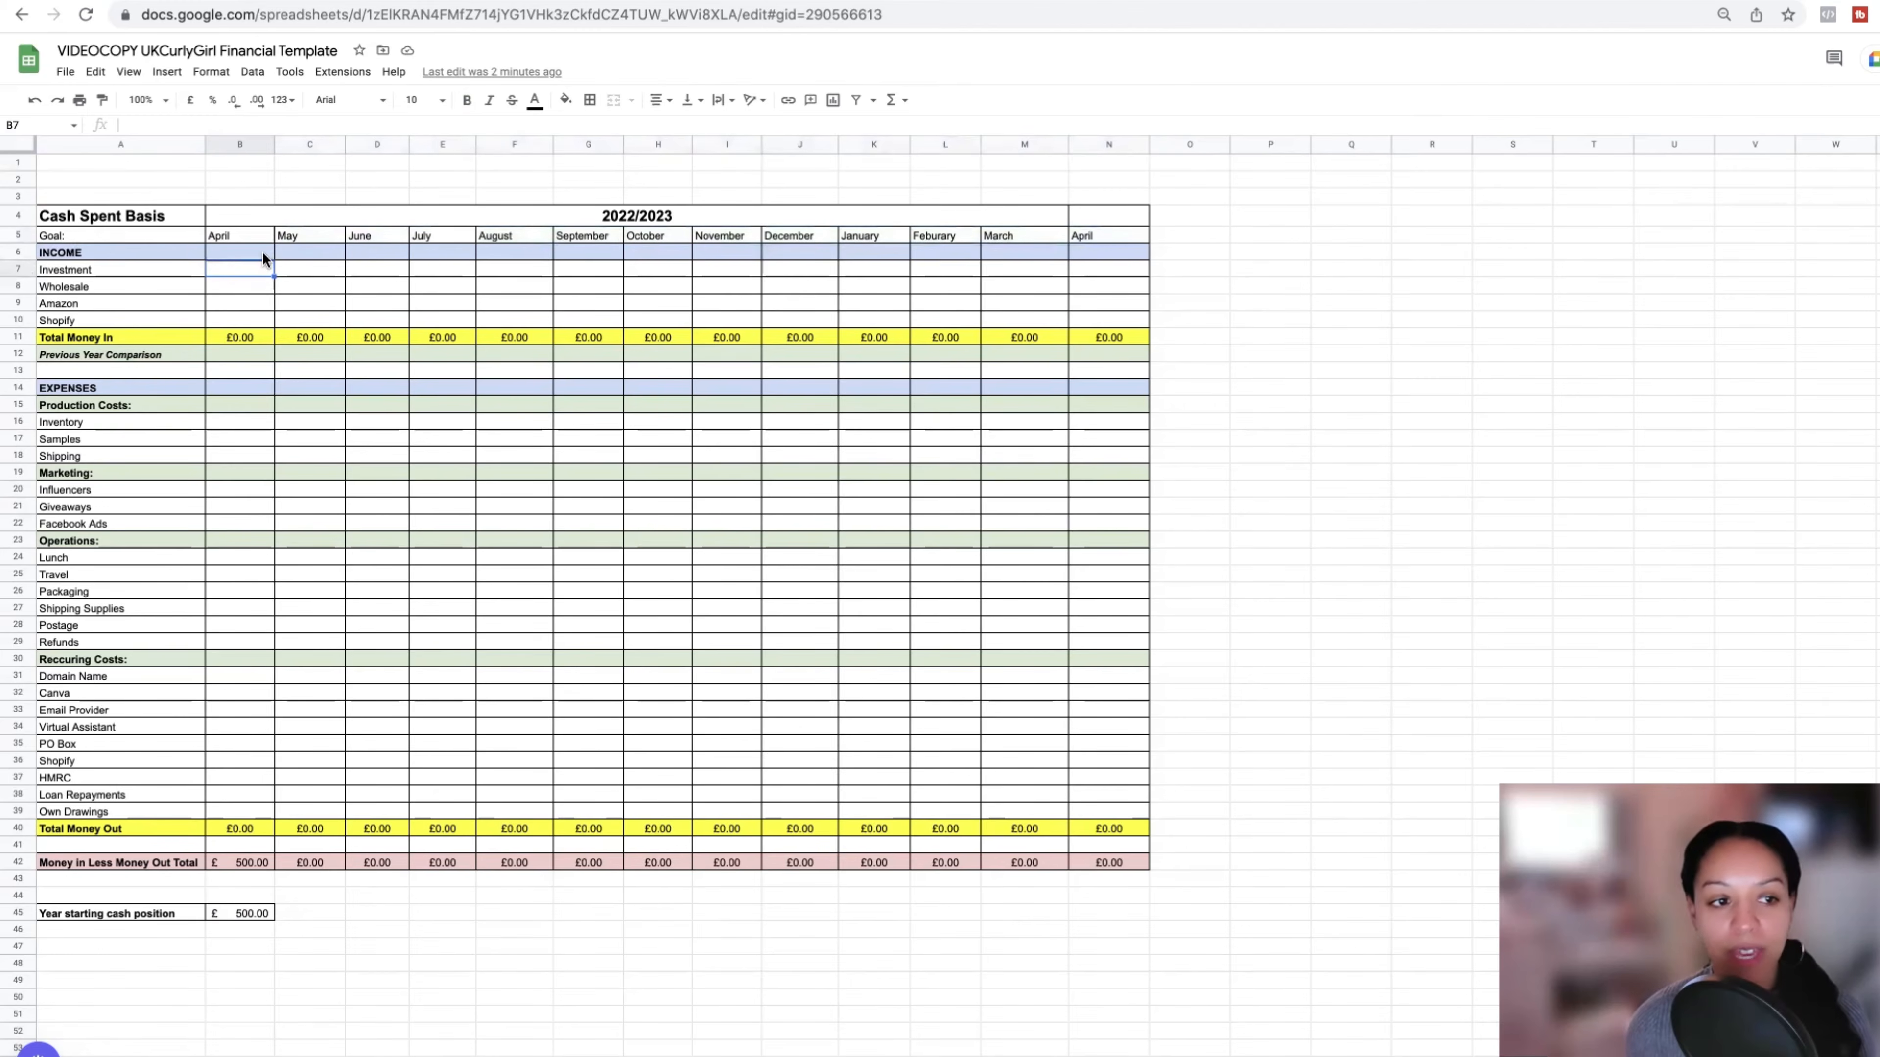
{"action": "left_click", "coordinate": [149, 275]}
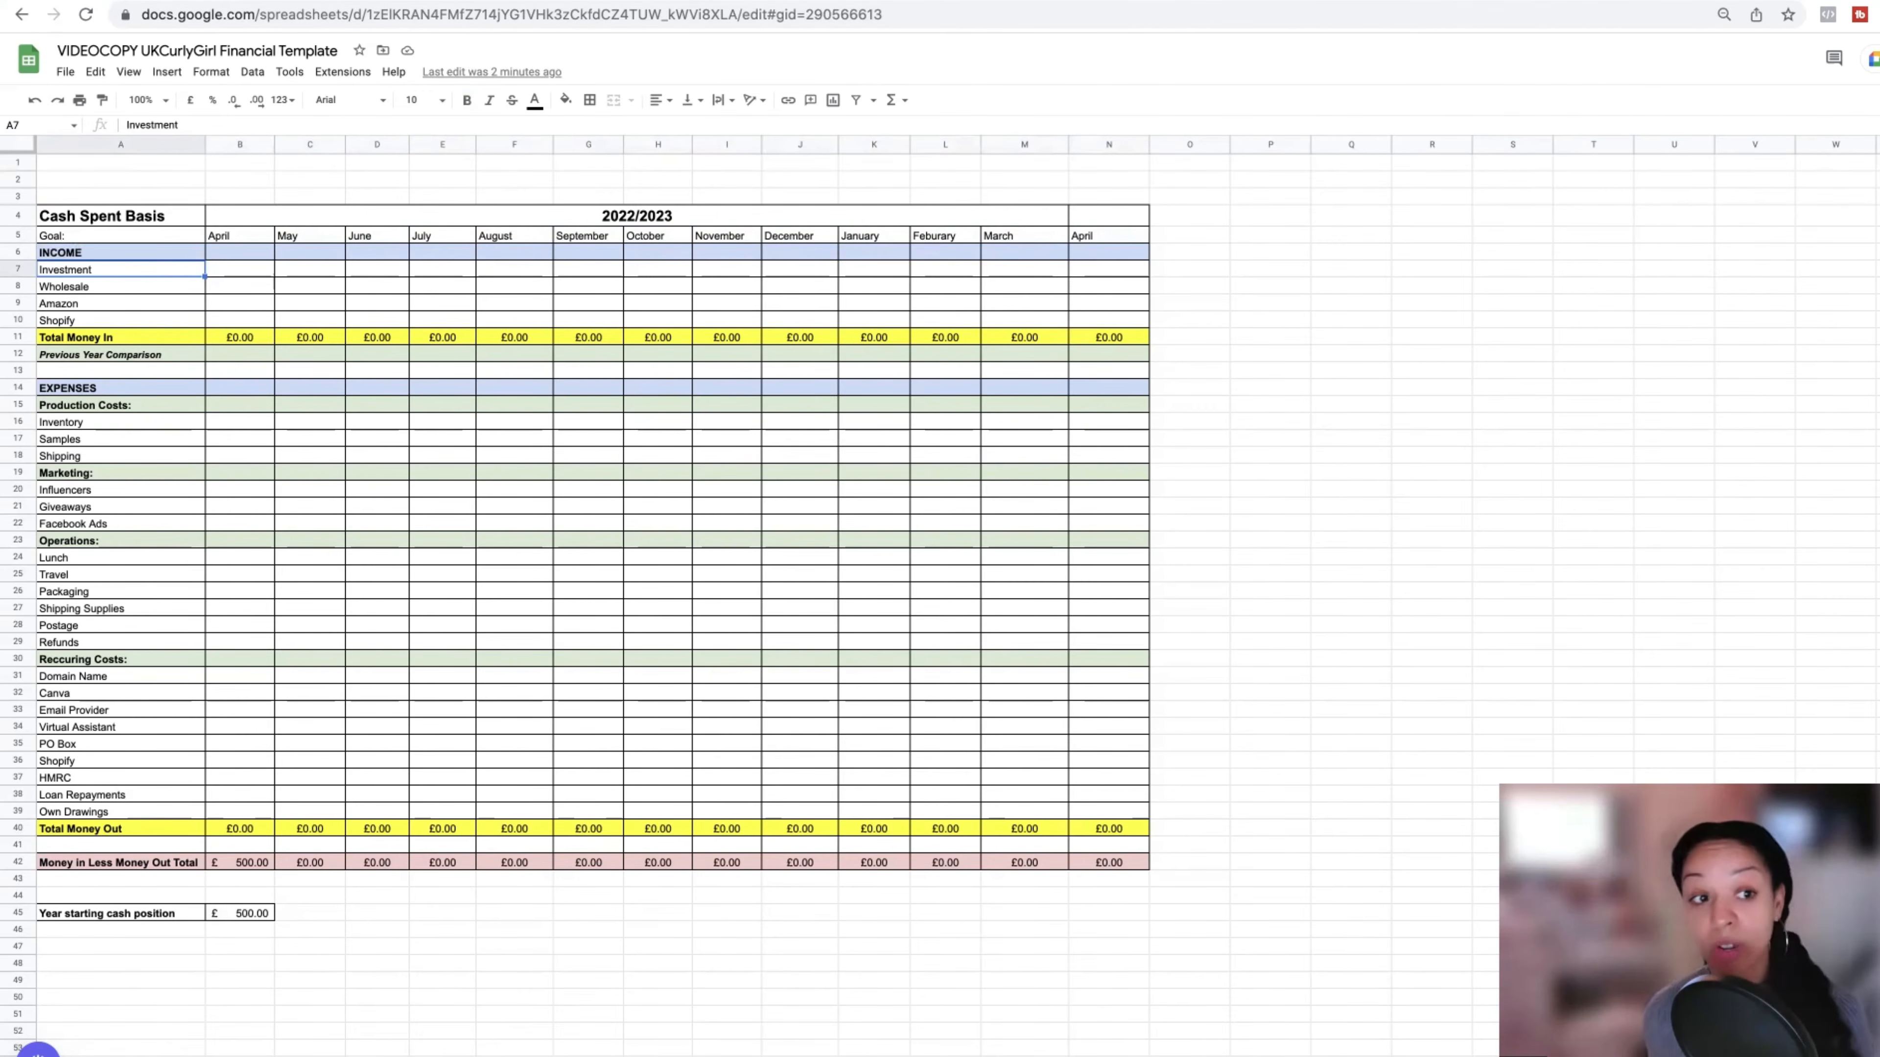
{"action": "key", "text": "Right"}
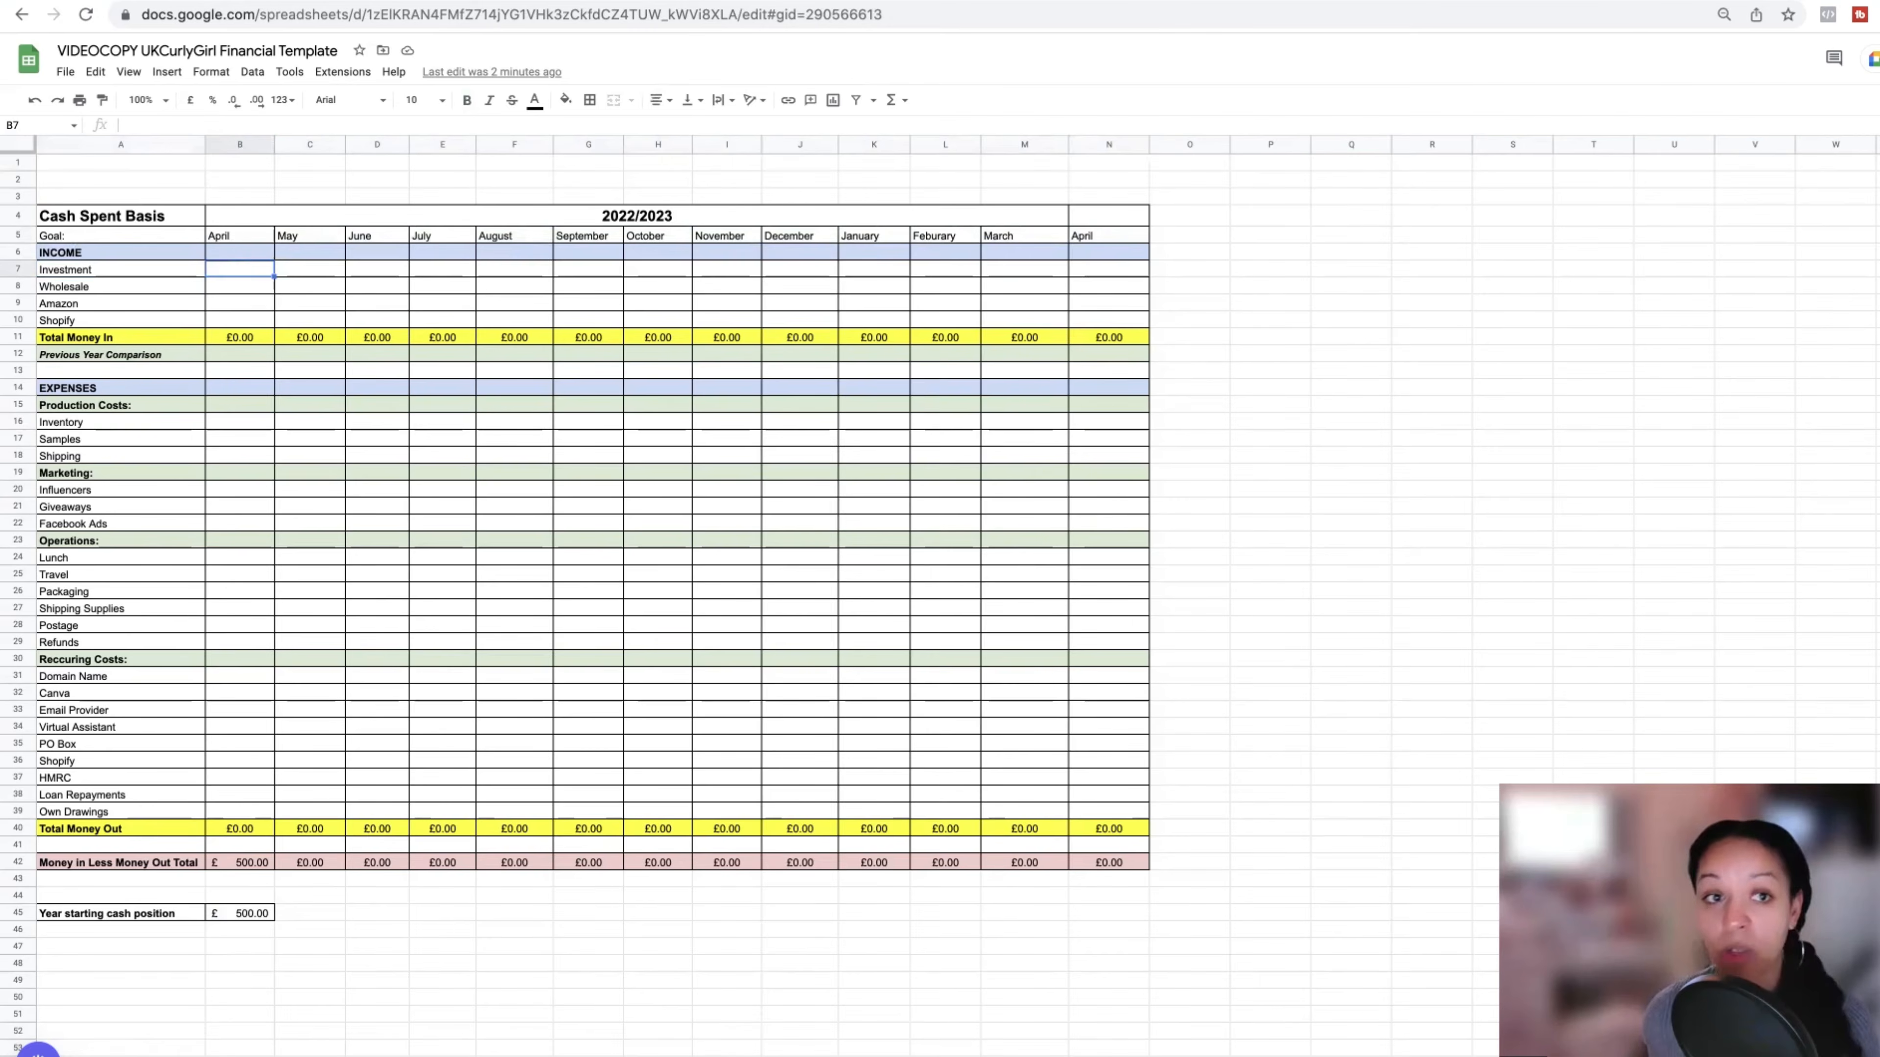
- Examine the INCOME rows from Investment to Shopify in the Cash Spent Basis sheet and their April cells
{"action": "key", "text": "Left"}
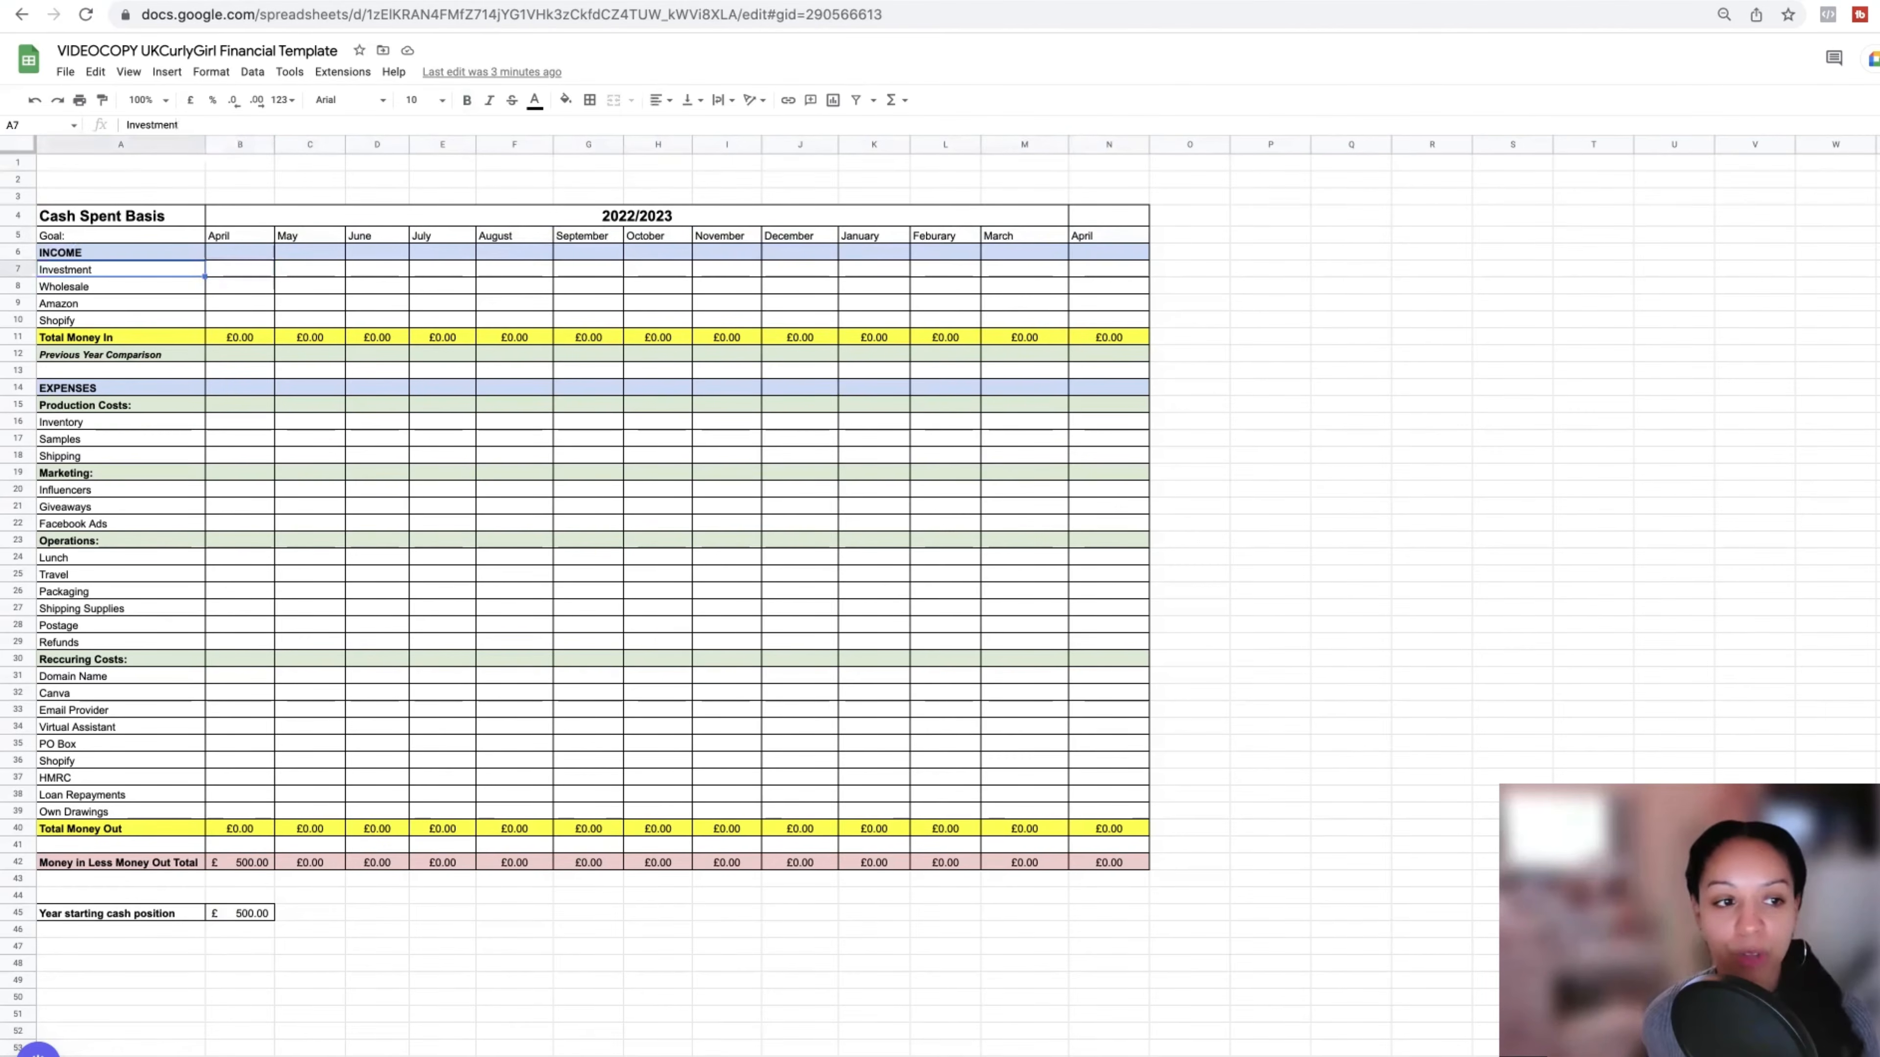
{"action": "key", "text": "Down"}
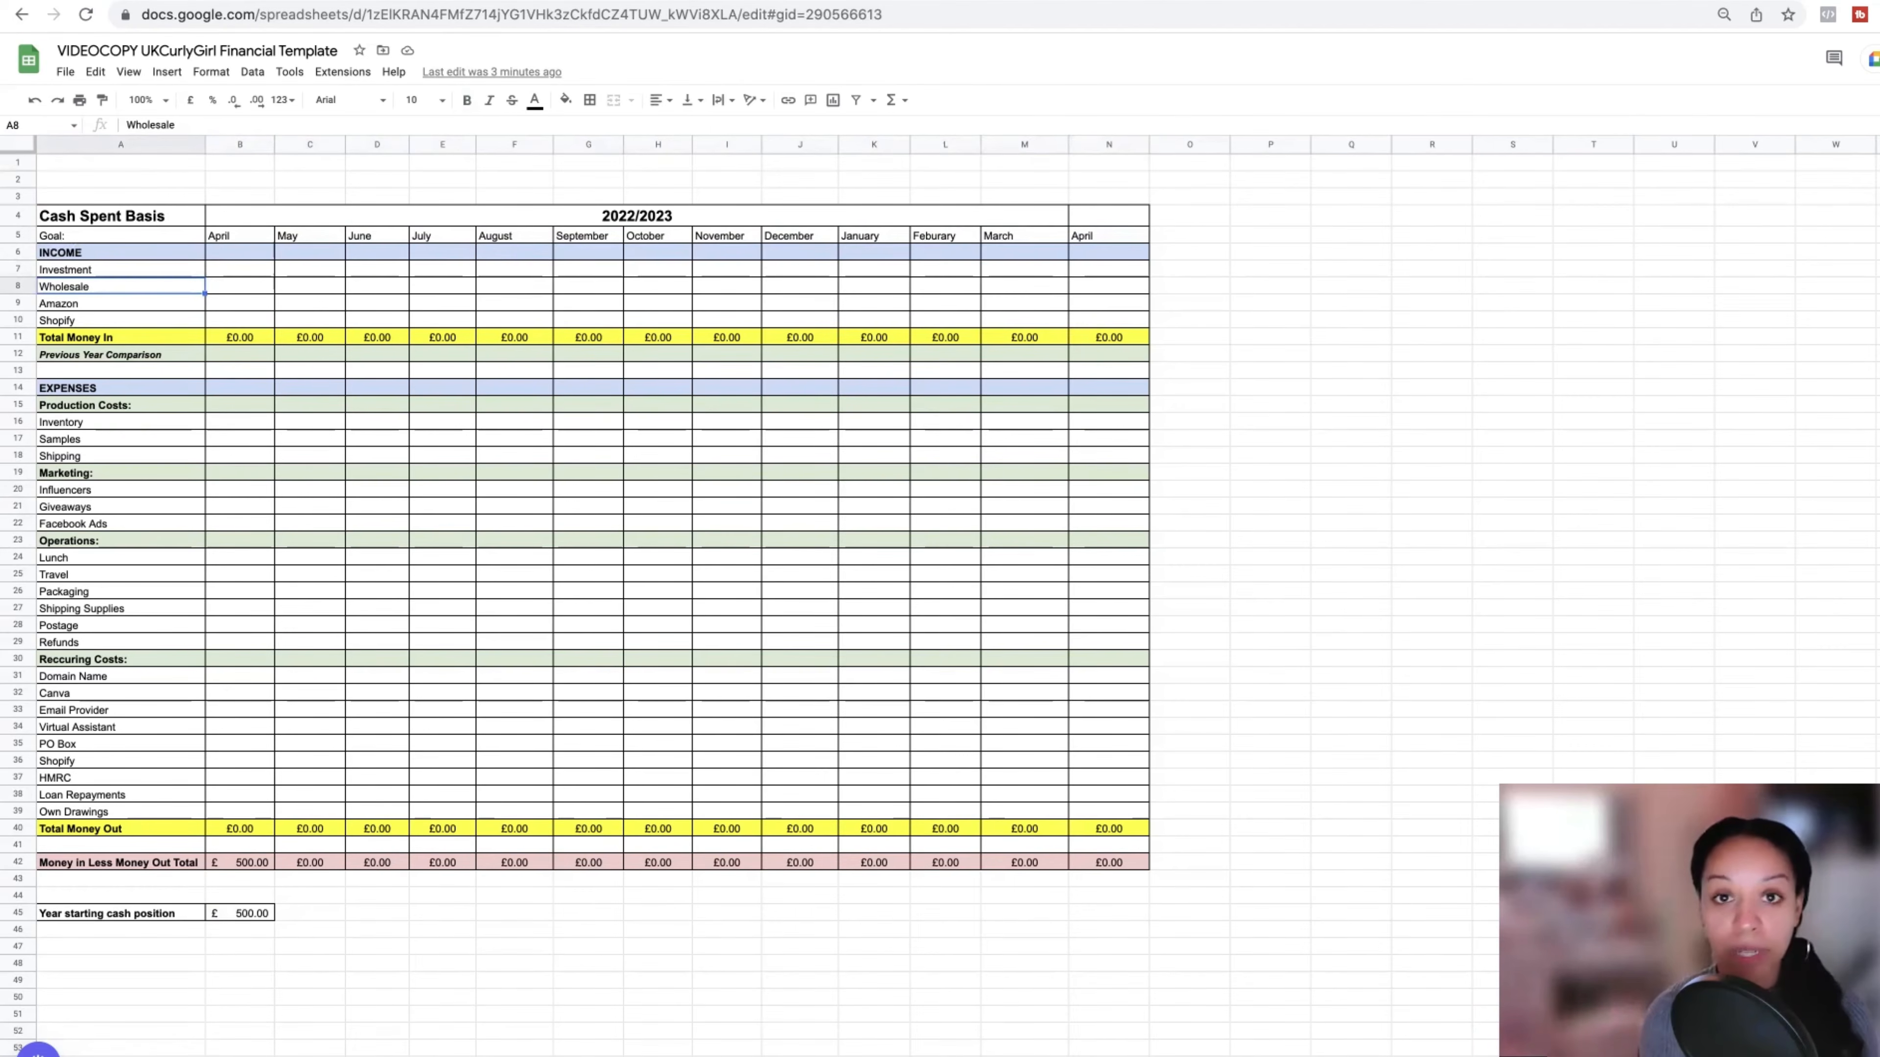
{"action": "key", "text": "Down"}
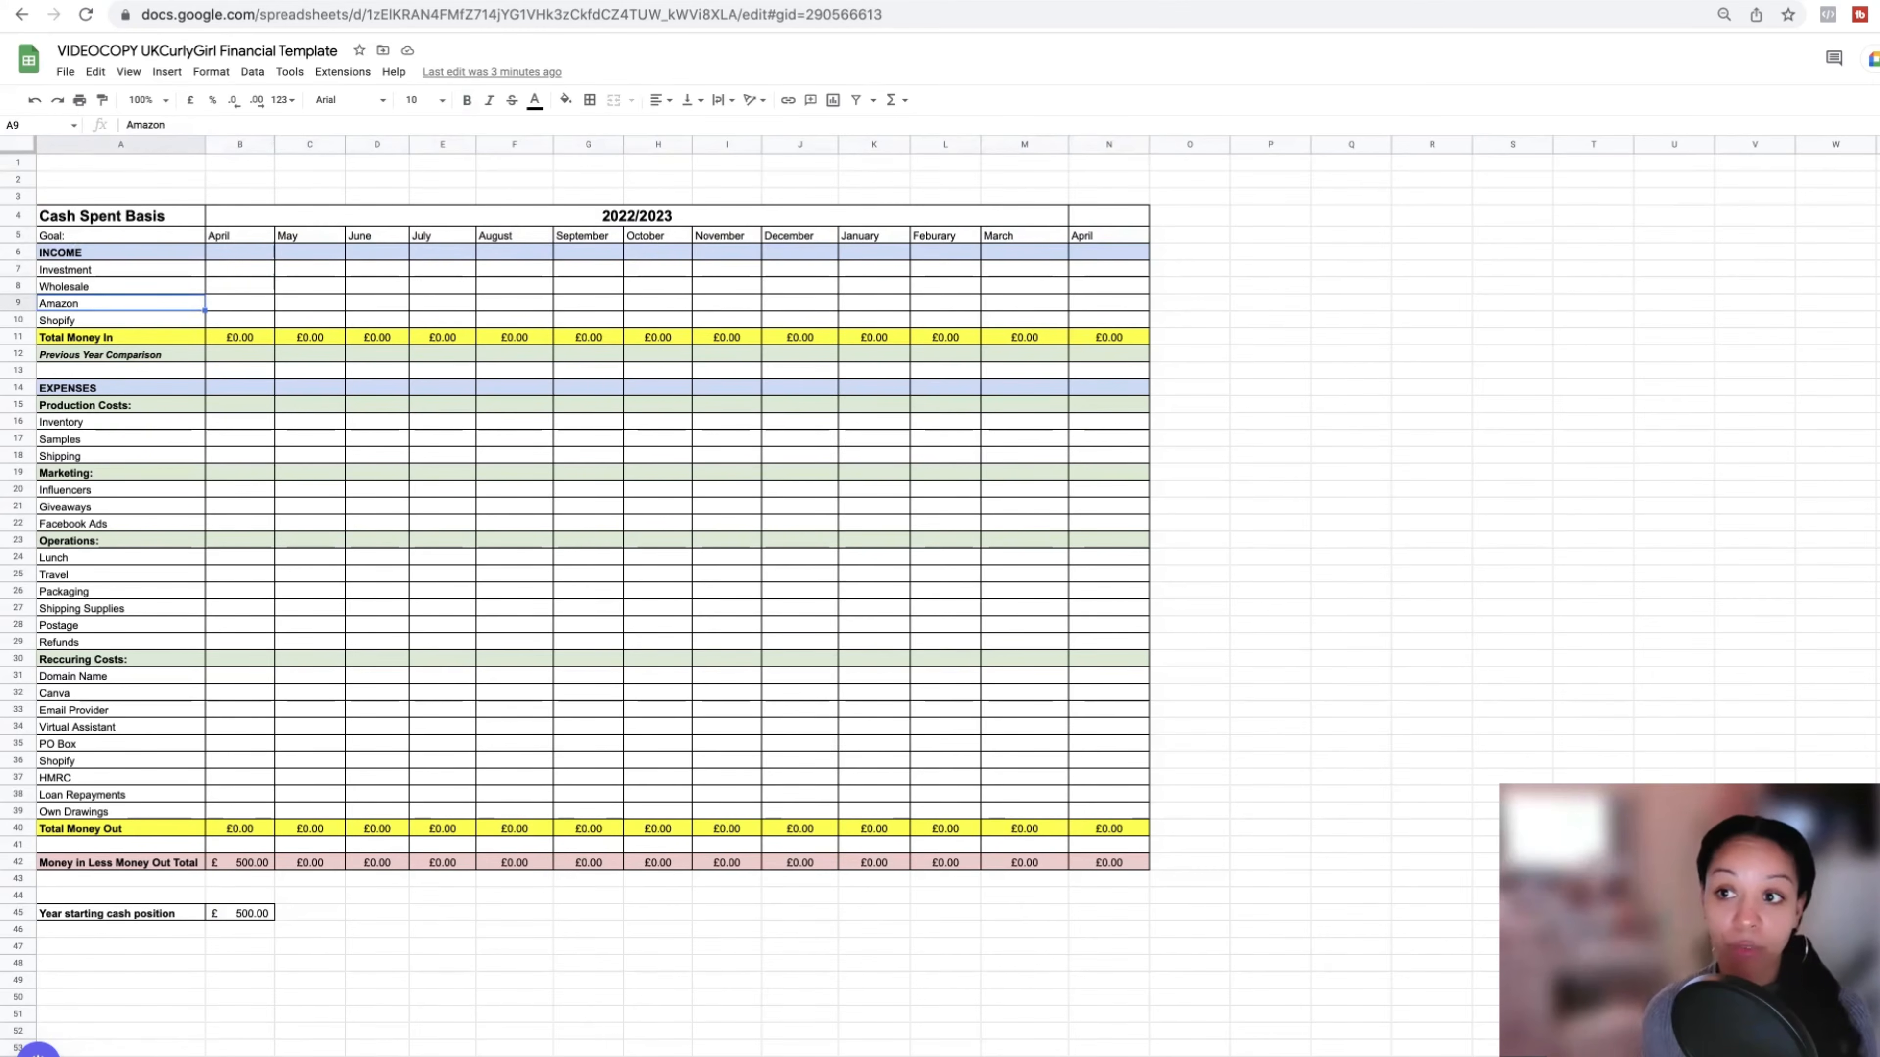
{"action": "key", "text": "Down"}
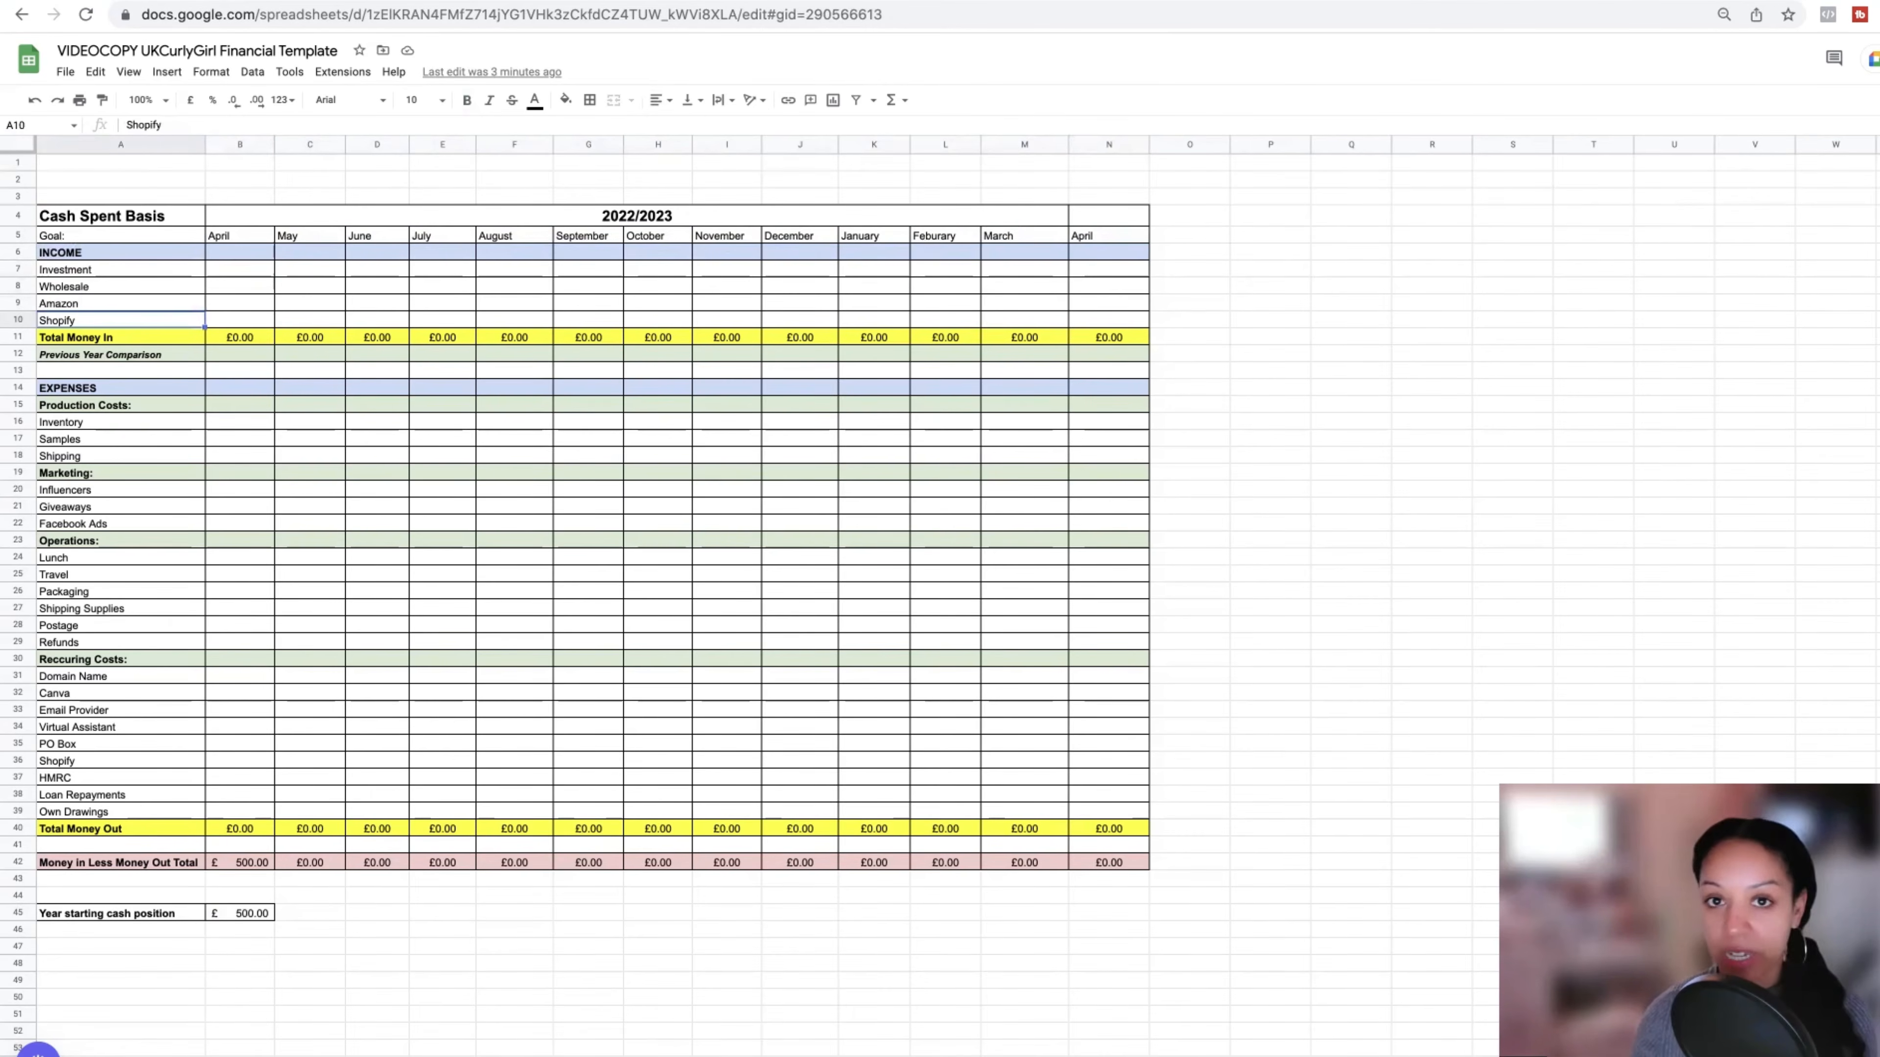
{"action": "left_click", "coordinate": [239, 320]}
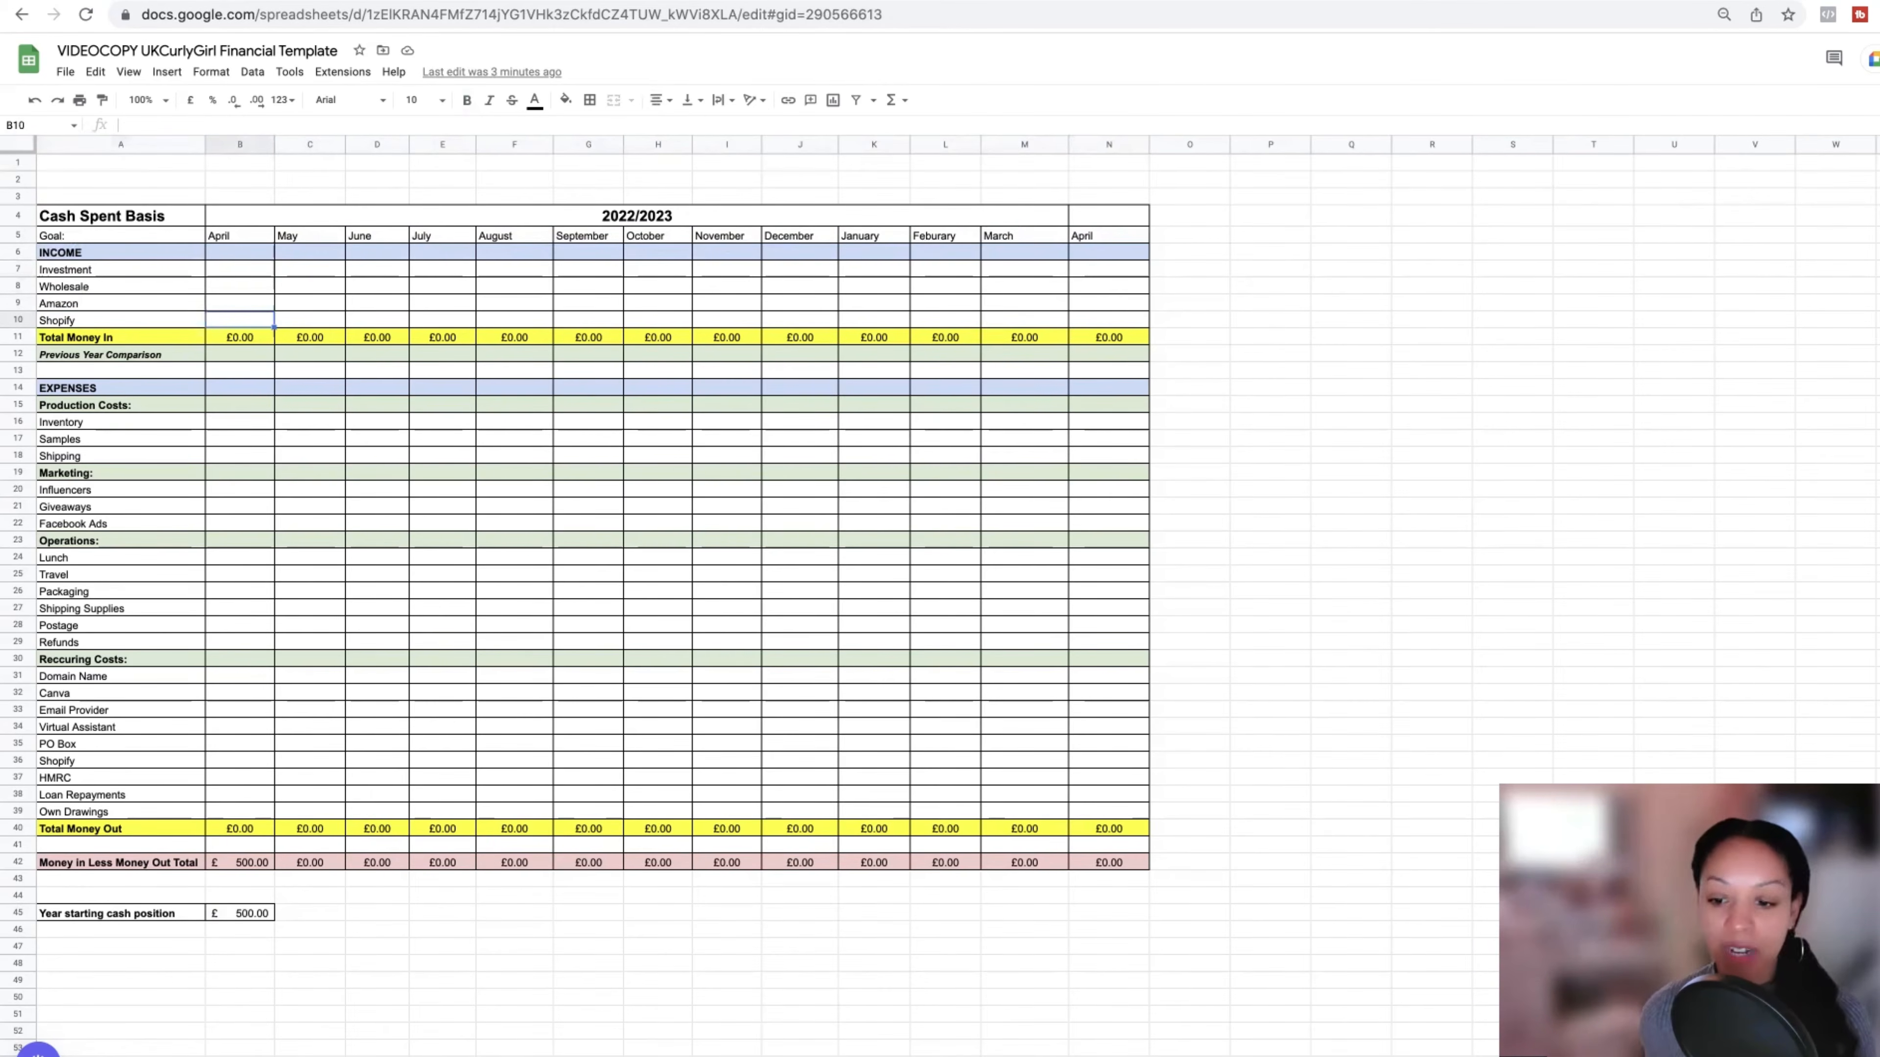
{"action": "left_click", "coordinate": [240, 303]}
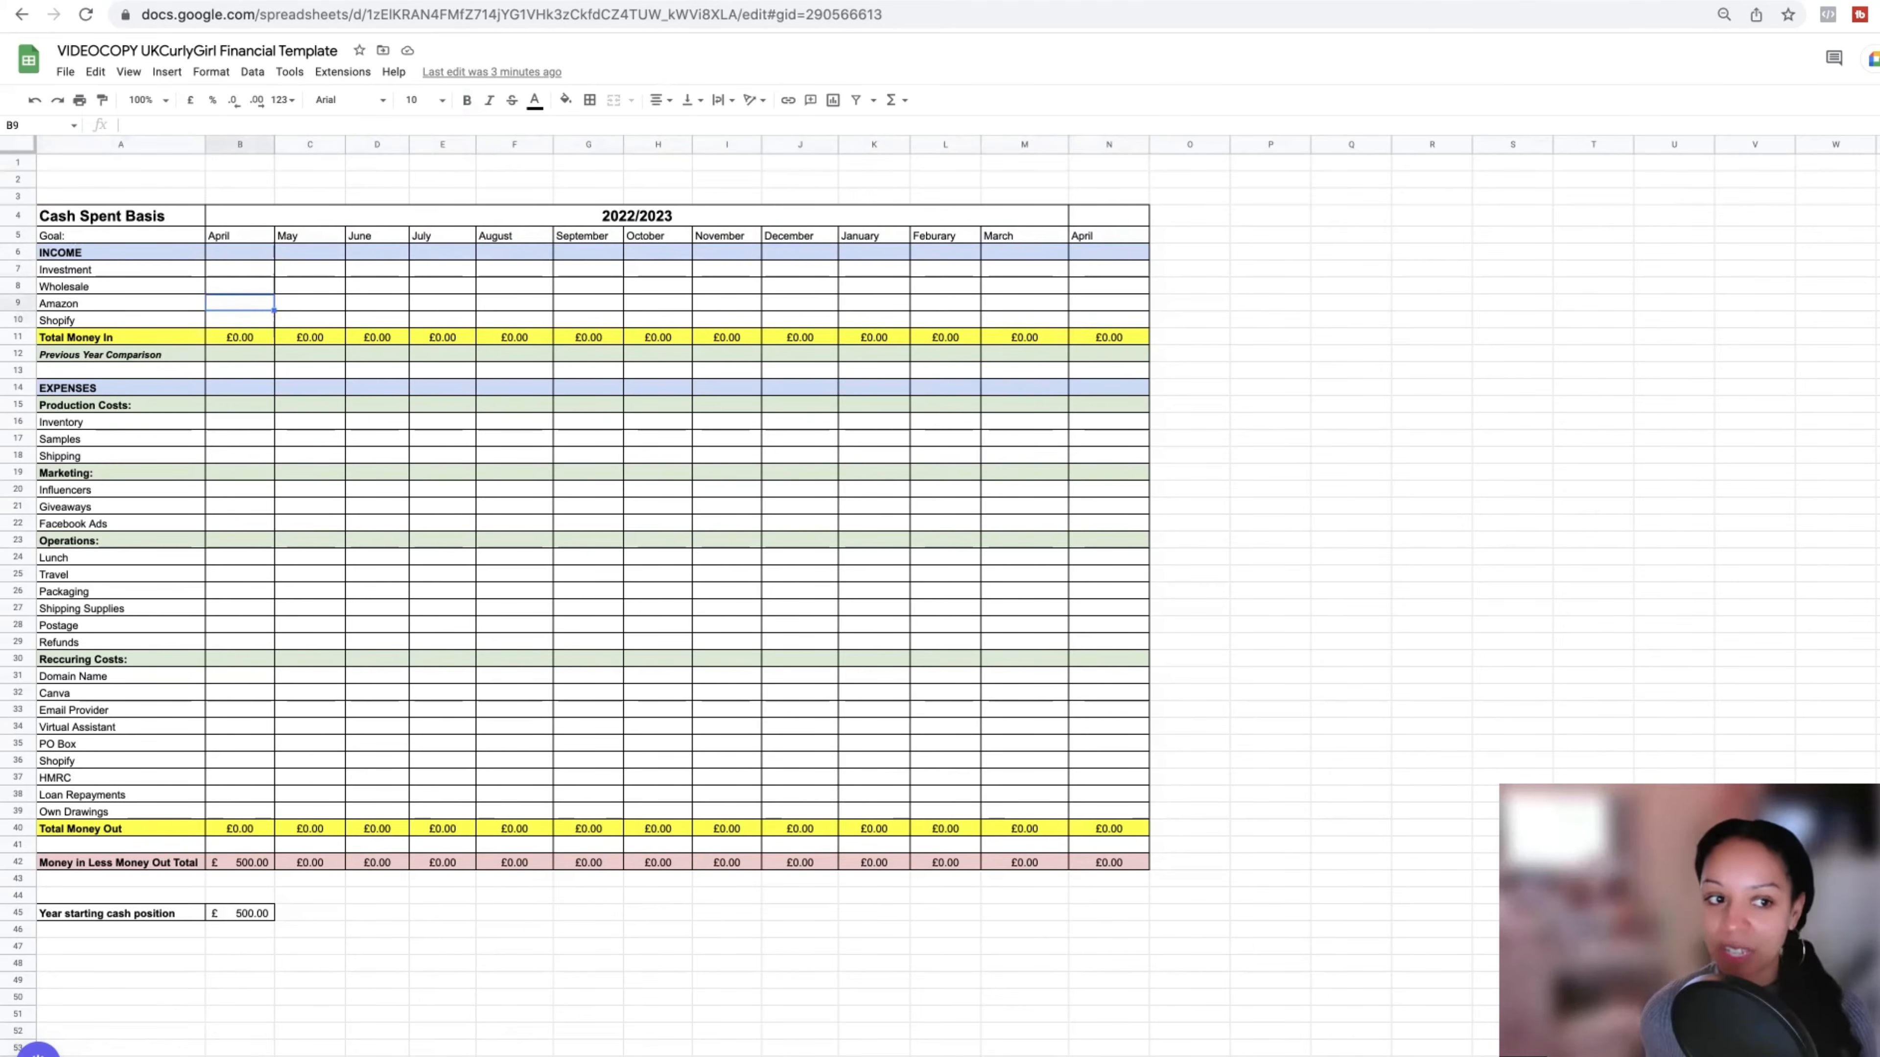
{"action": "left_click", "coordinate": [240, 319]}
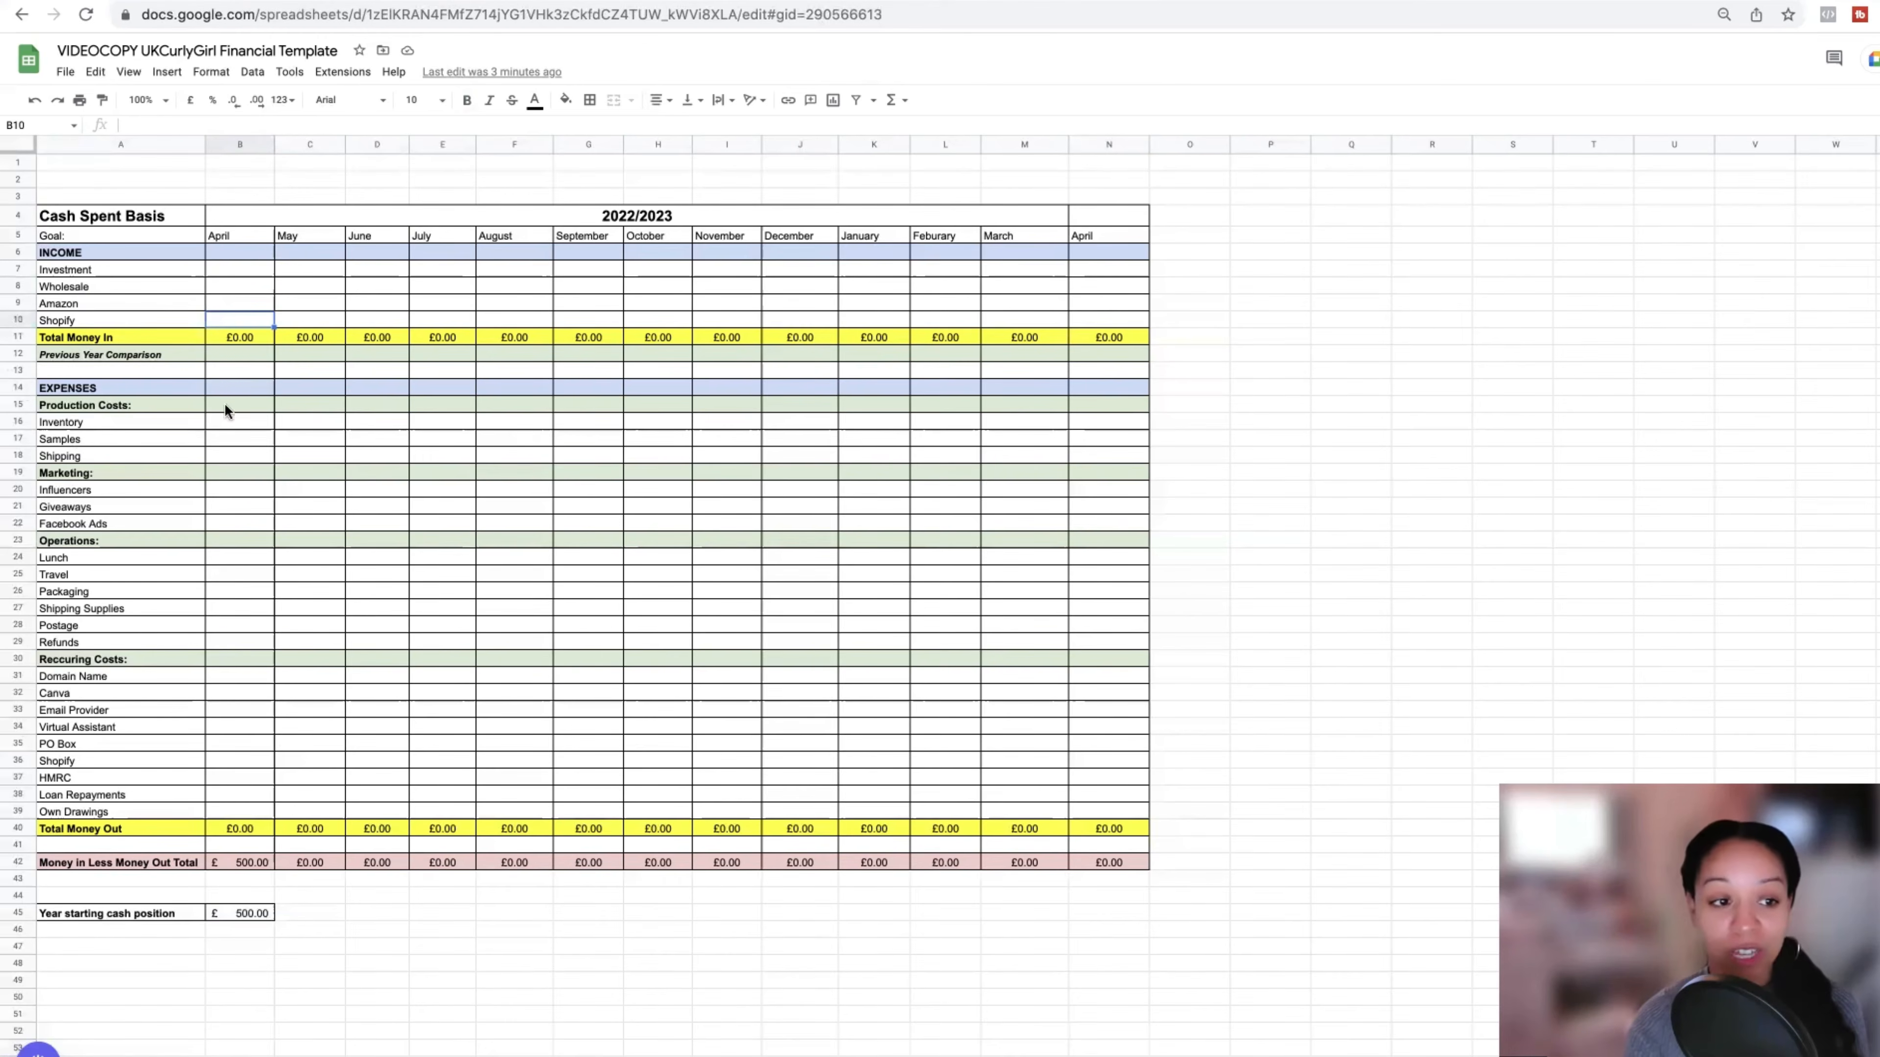
- Examine the Previous Year Comparison row below Total Money In and its April cell
{"action": "key", "text": "Down"}
{"action": "key", "text": "Down"}
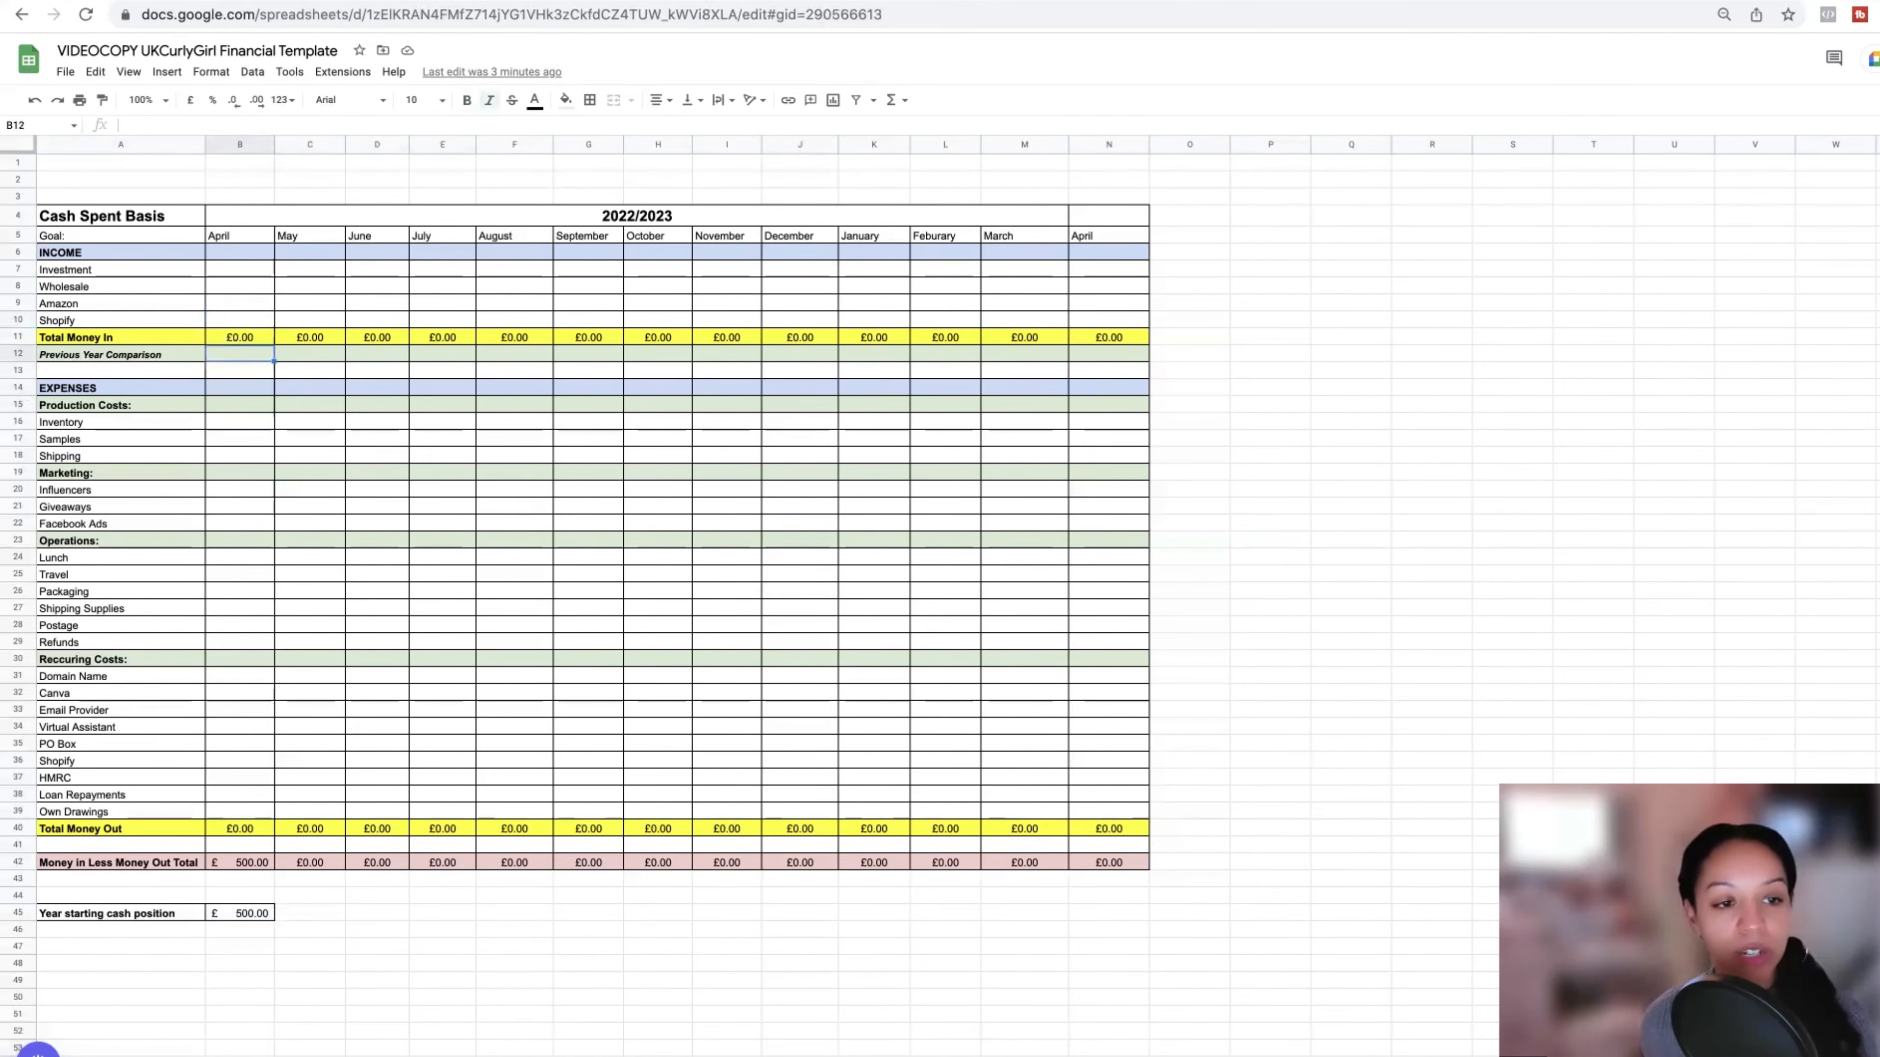
{"action": "key", "text": "Left"}
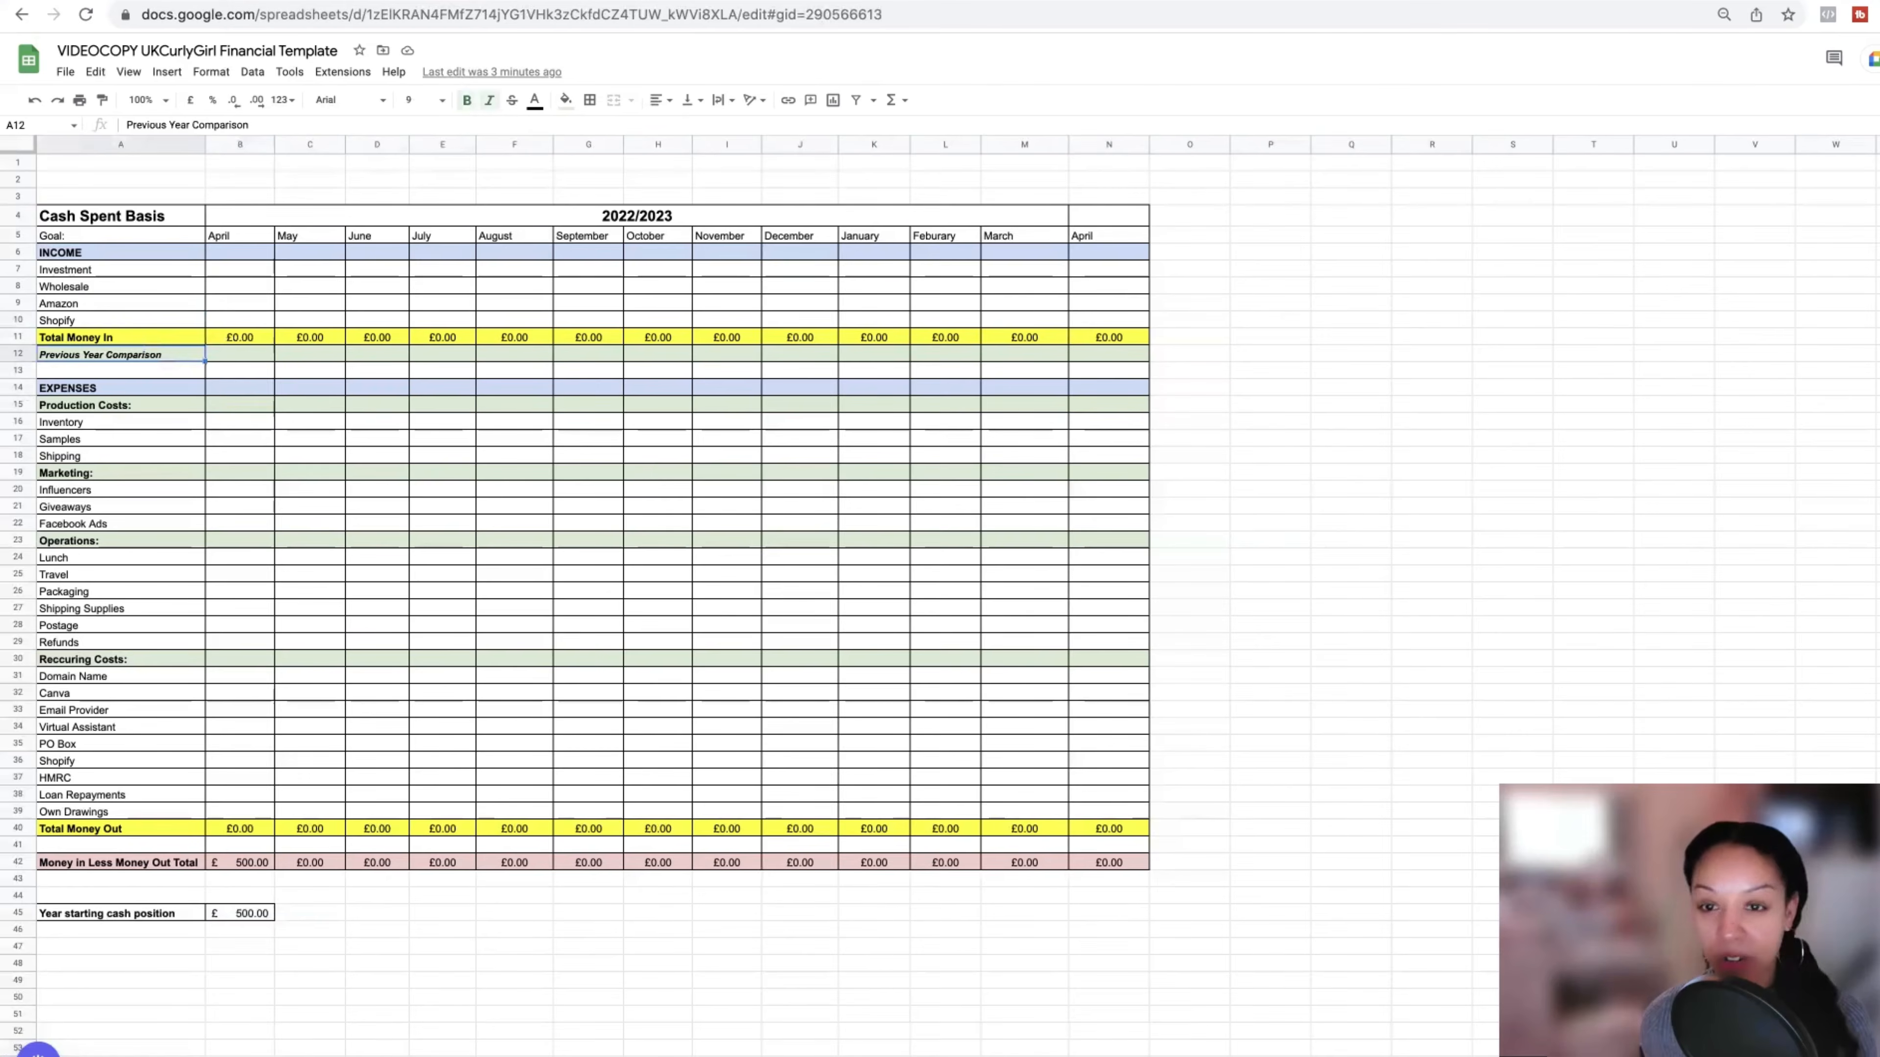
{"action": "left_click", "coordinate": [223, 354]}
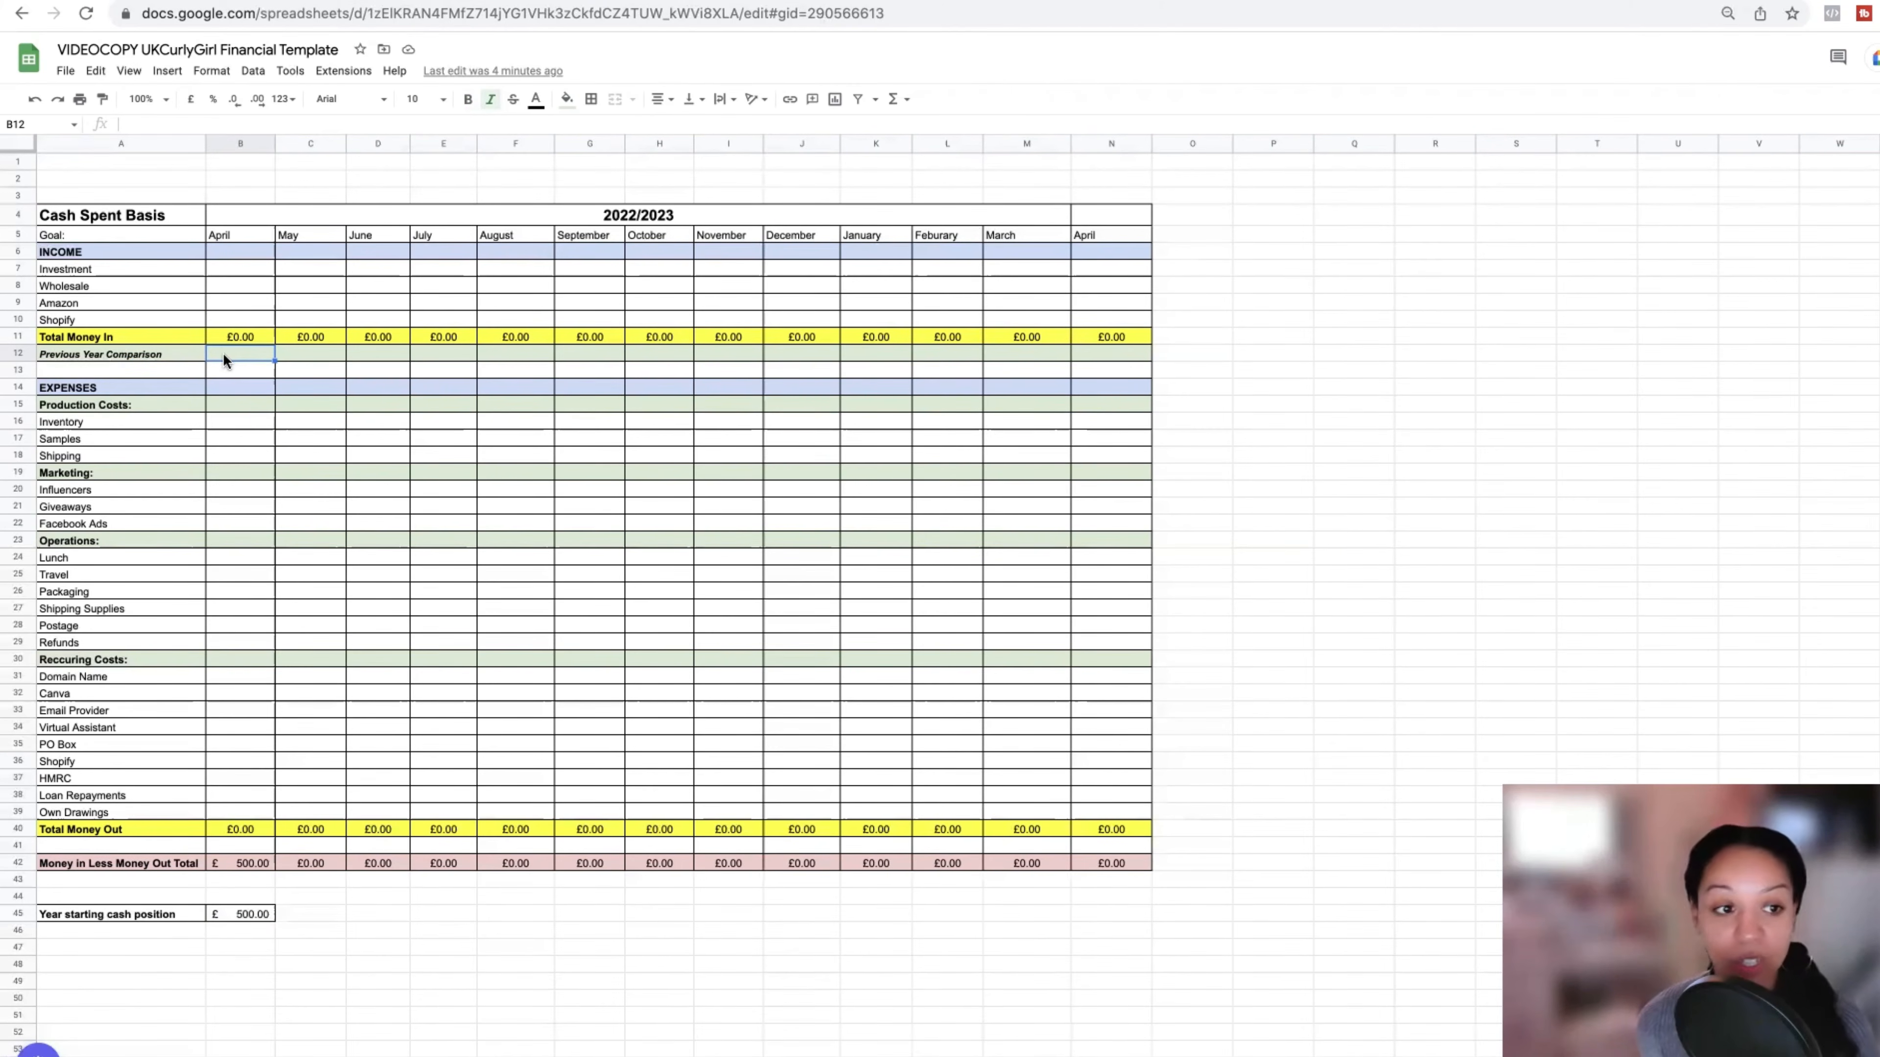
{"action": "key", "text": "Right"}
{"action": "key", "text": "Left"}
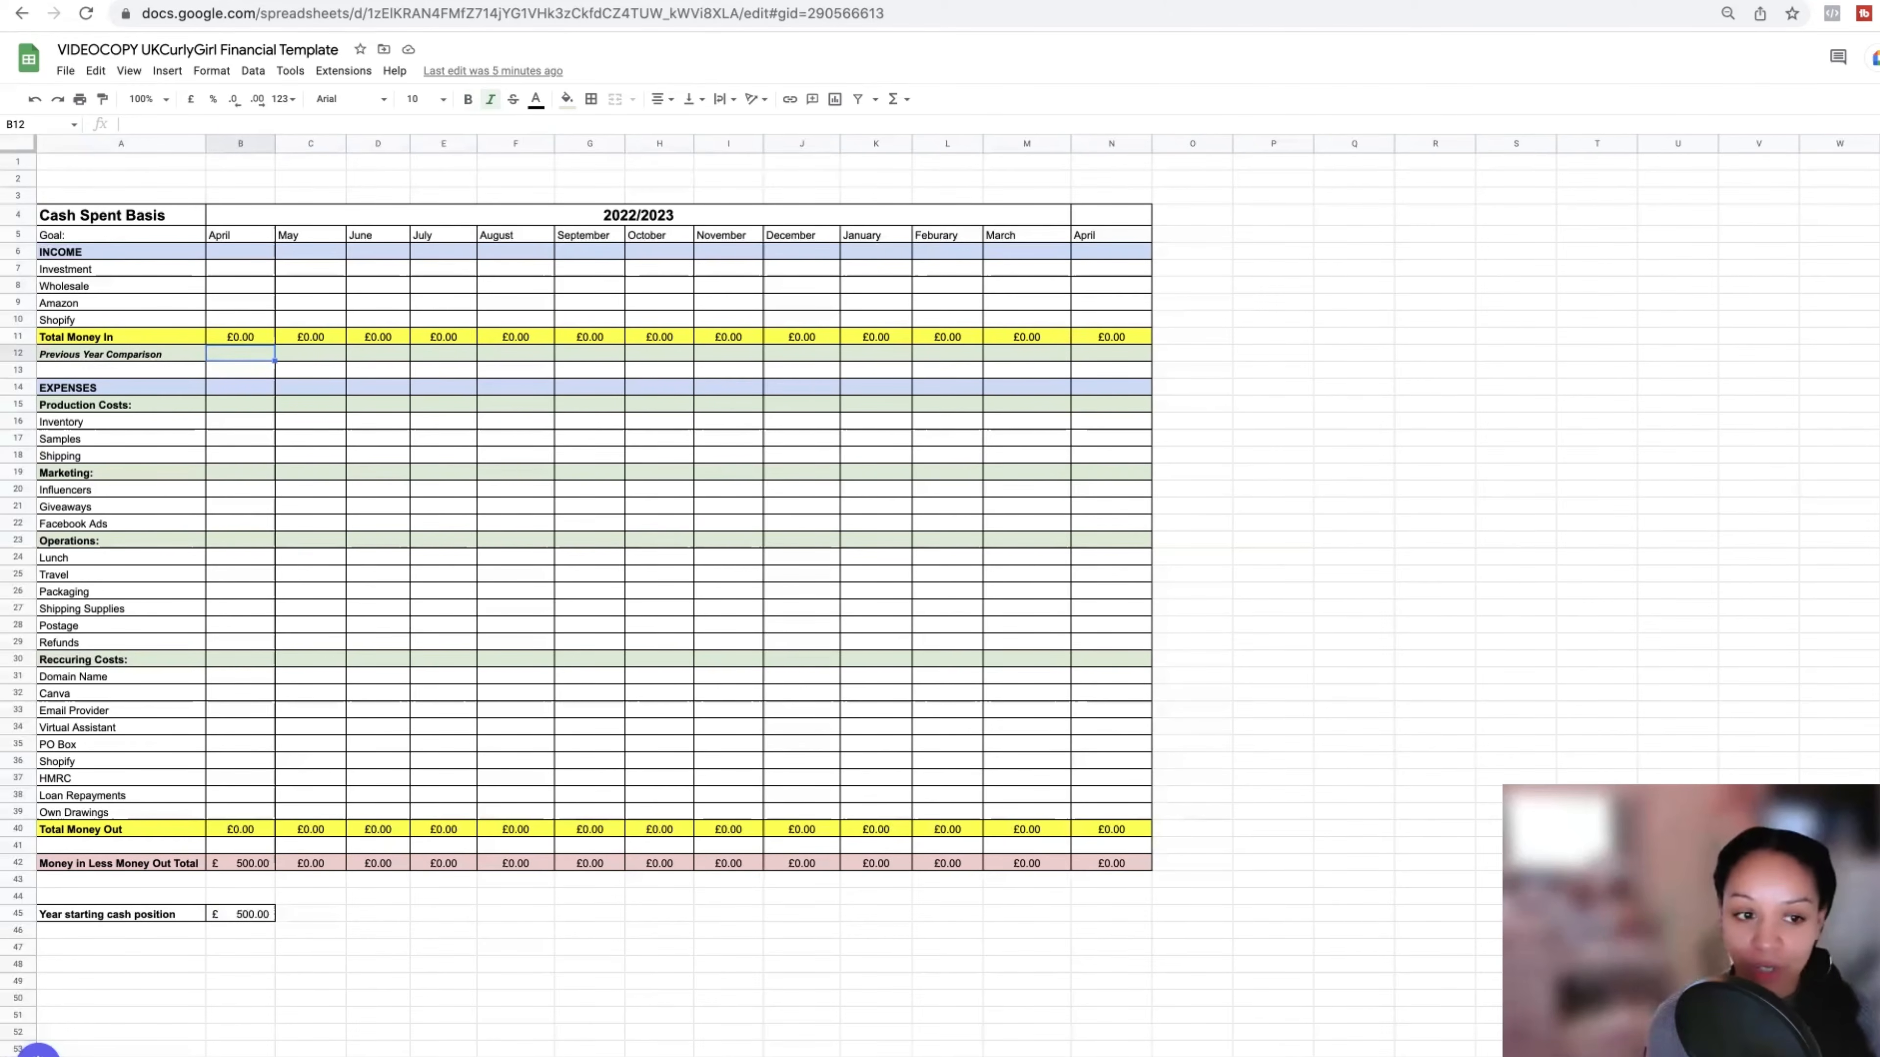
- Examine the EXPENSES section's Production Costs rows from Inventory to Shipping in the April column
{"action": "key", "text": "Down"}
{"action": "key", "text": "Down"}
{"action": "key", "text": "Down"}
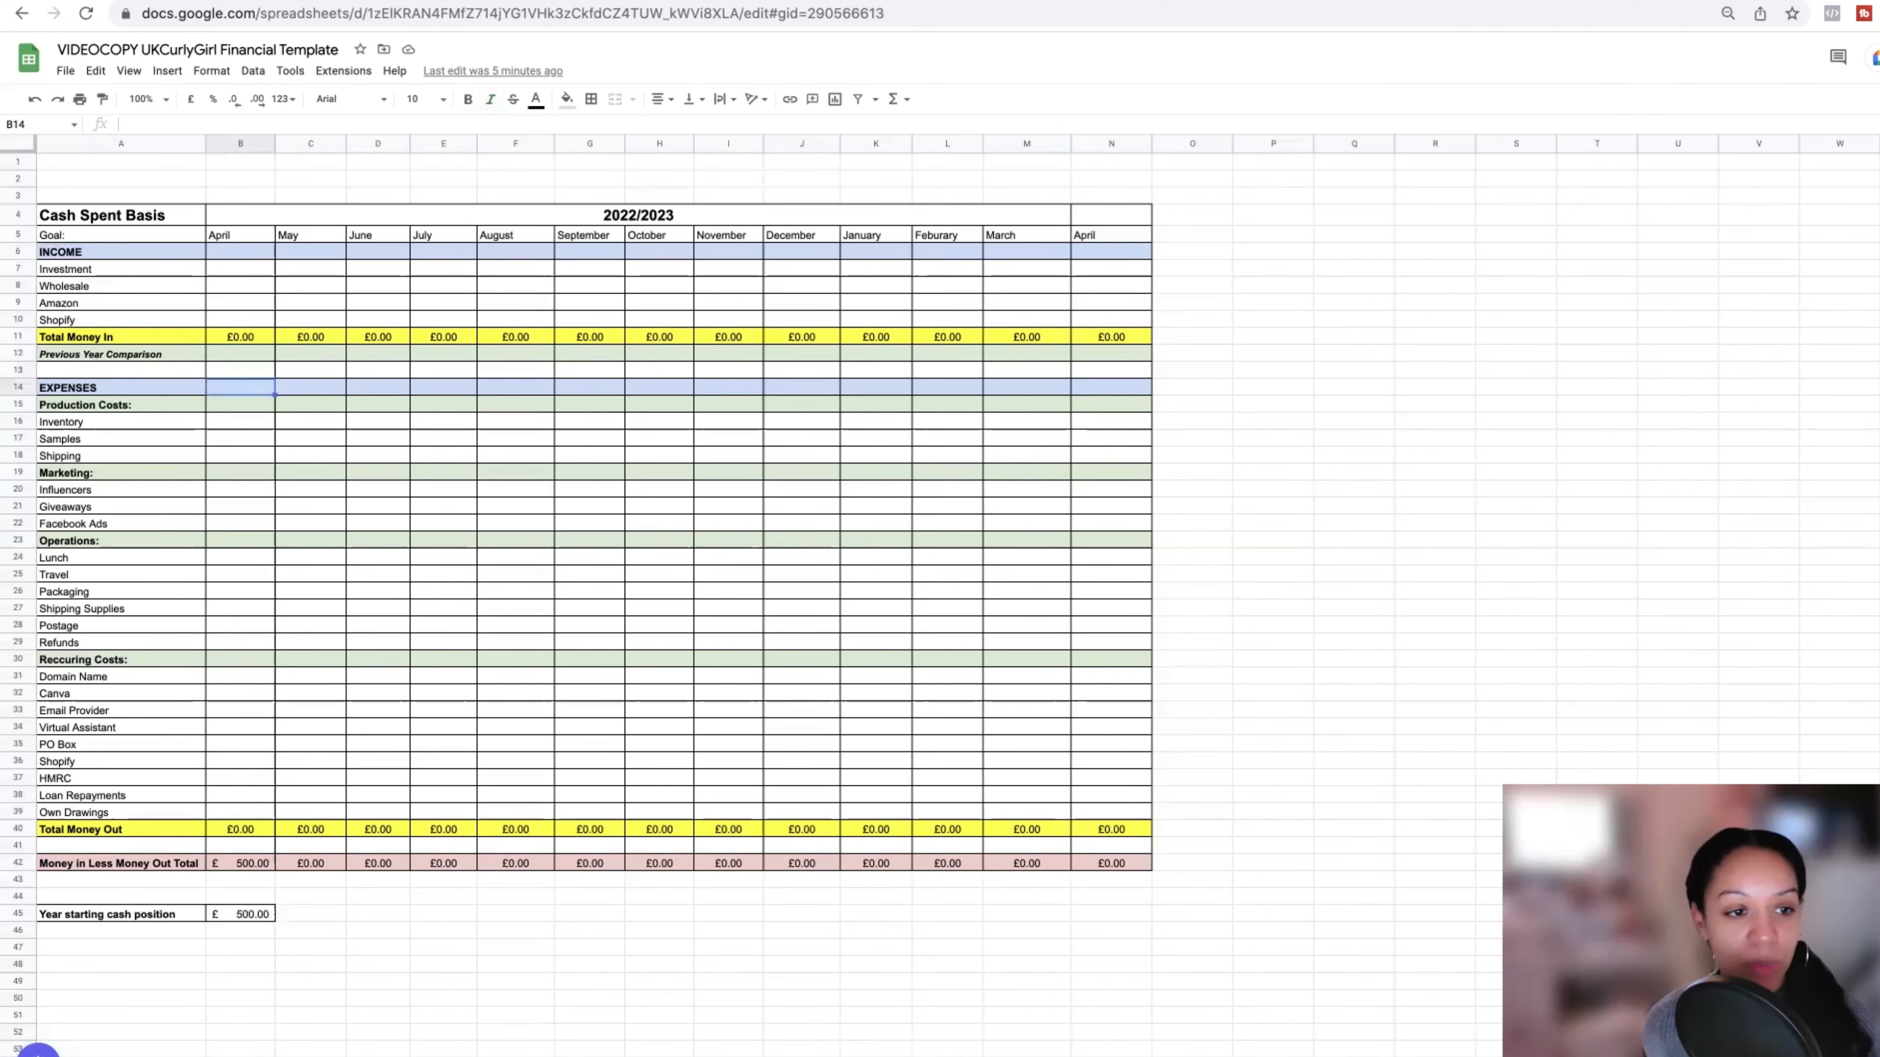
{"action": "key", "text": "Down"}
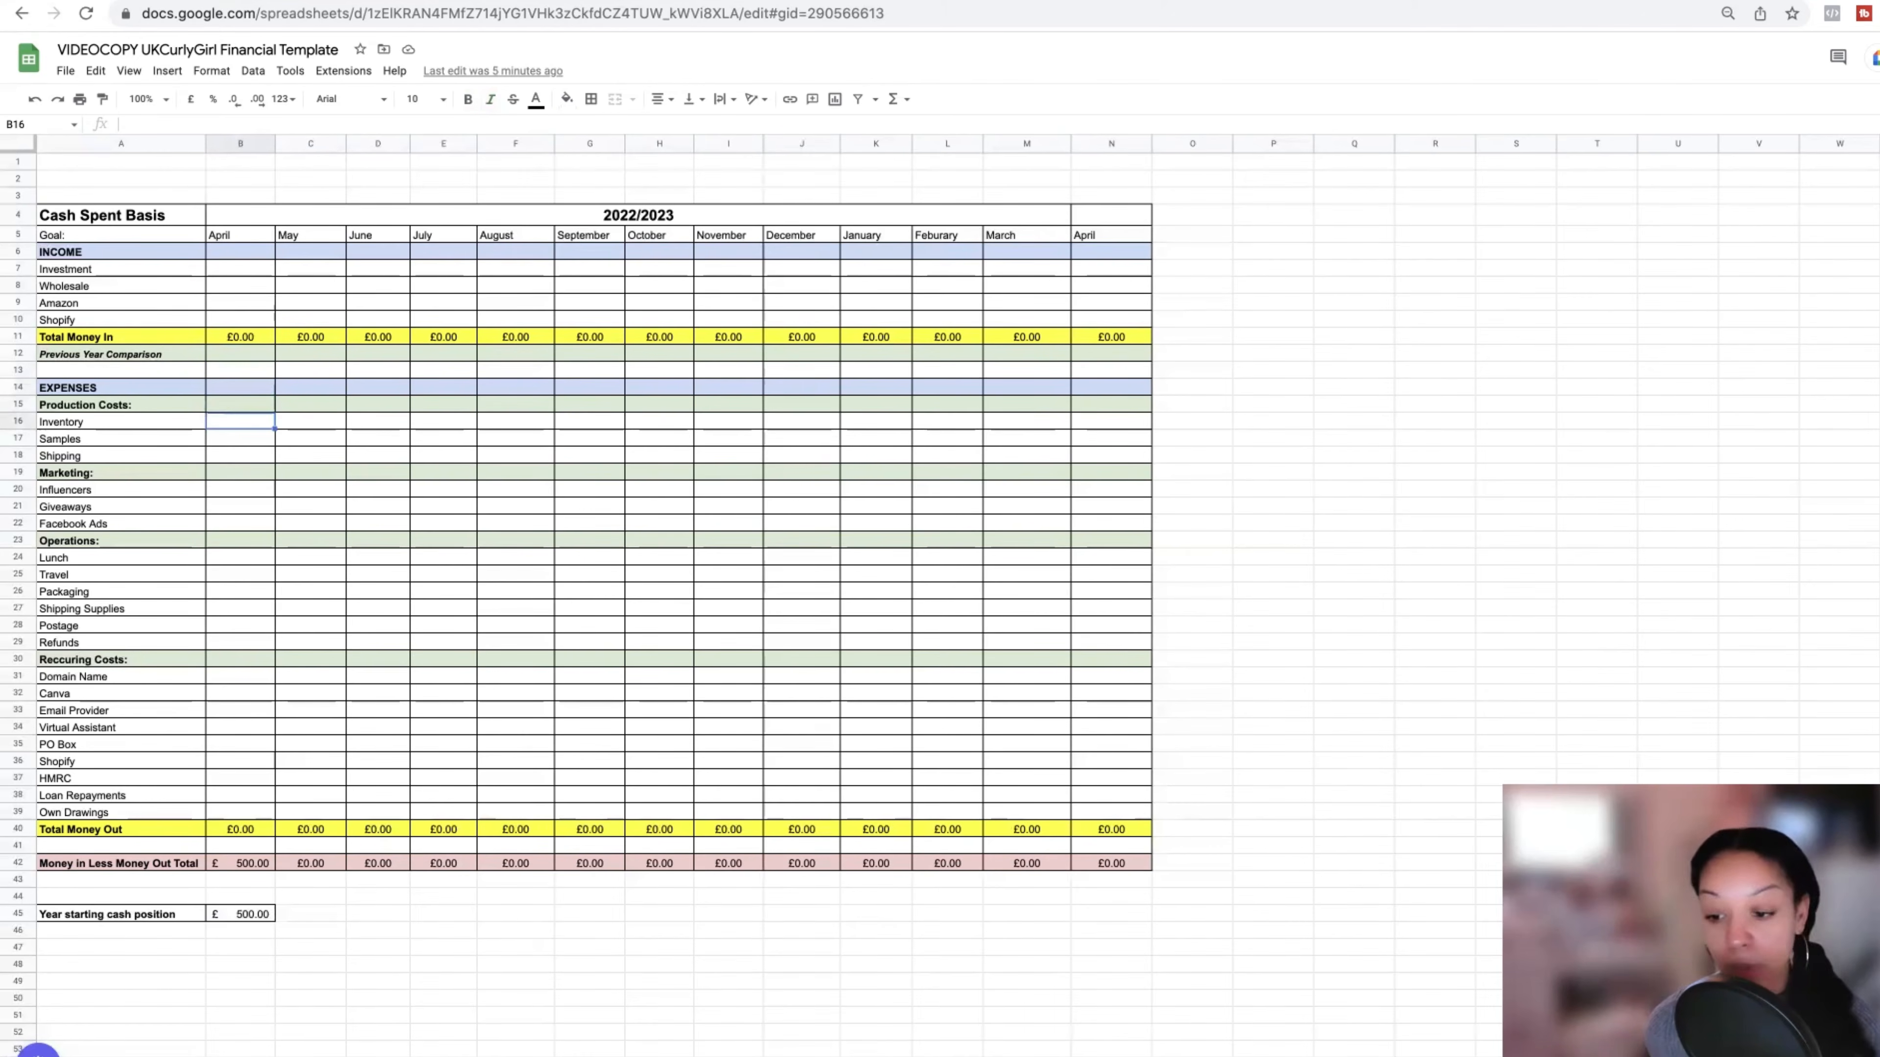
{"action": "key", "text": "Up"}
{"action": "key", "text": "Down"}
{"action": "key", "text": "Down"}
{"action": "key", "text": "Down"}
{"action": "key", "text": "Down"}
{"action": "key", "text": "Down"}
{"action": "key", "text": "Down"}
{"action": "key", "text": "Down"}
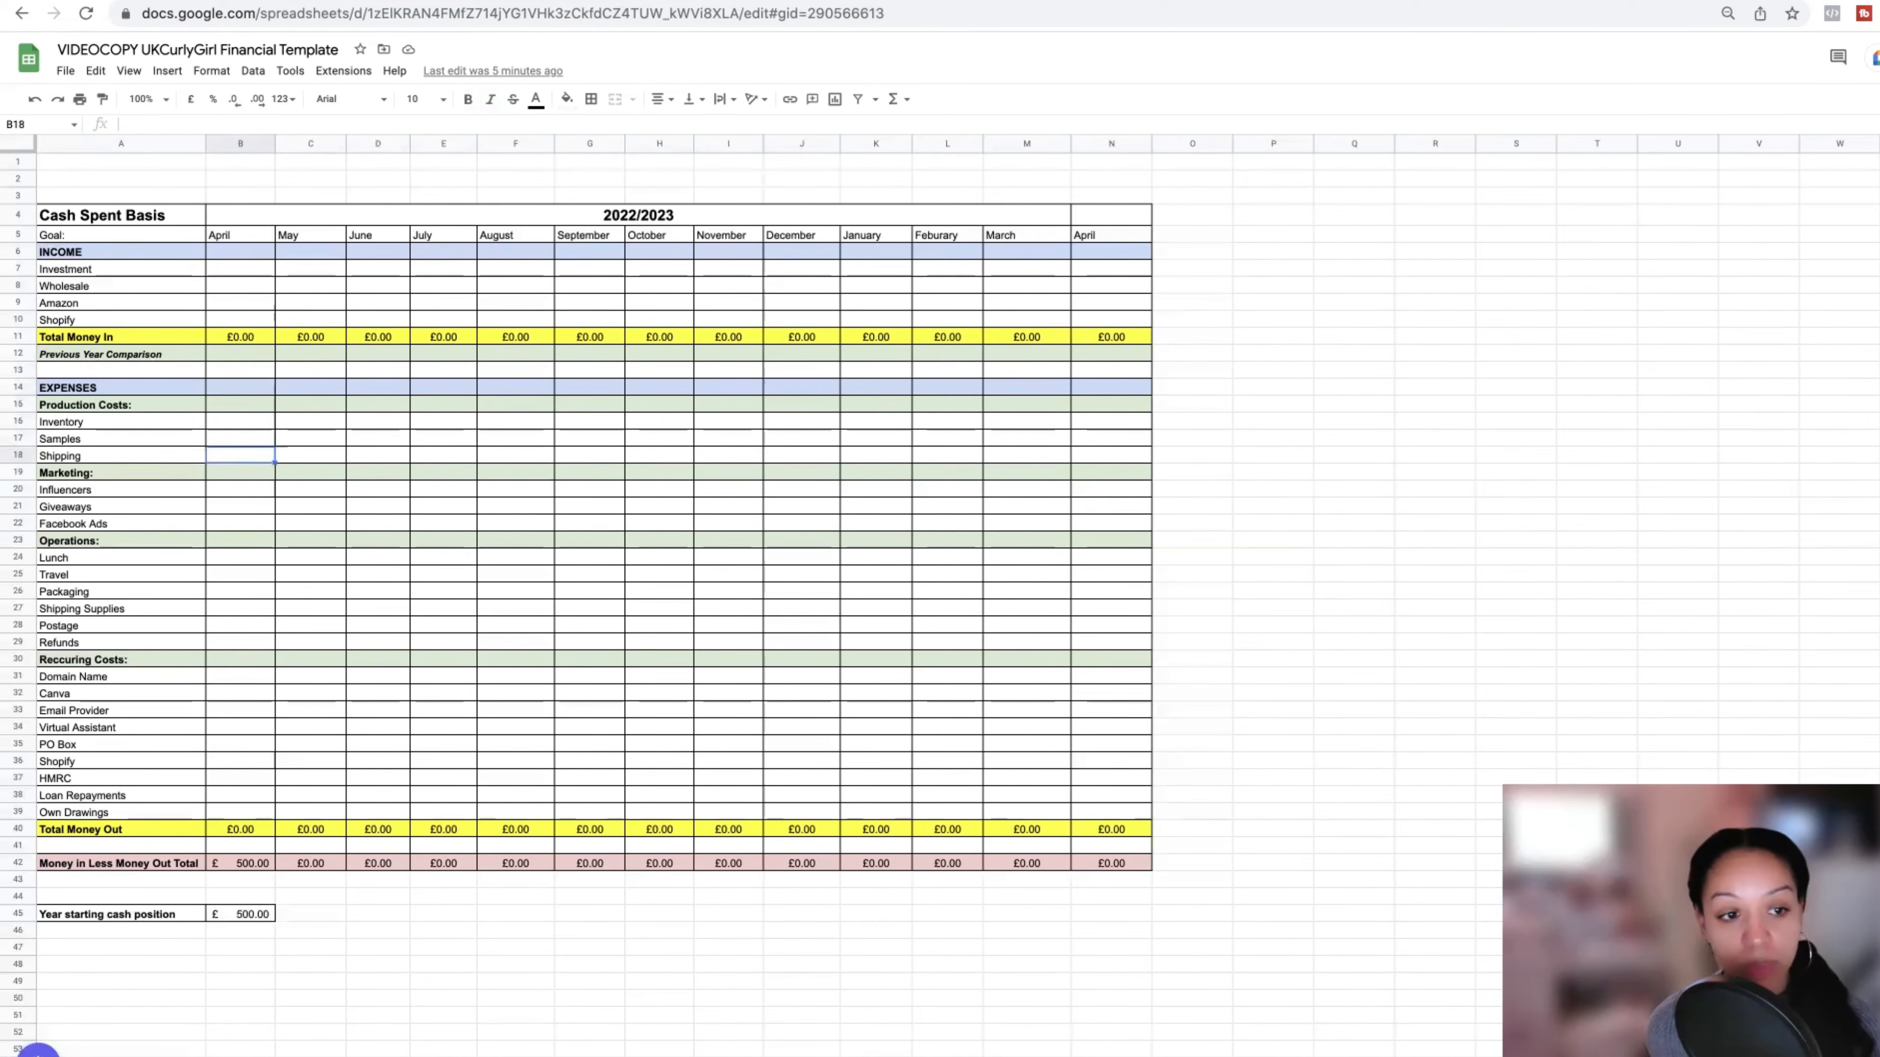
- Examine the Marketing, Operations and Recurring Costs categories down to the Domain Name row in the April column
{"action": "key", "text": "Down"}
{"action": "key", "text": "Down"}
{"action": "key", "text": "Down"}
{"action": "key", "text": "Down"}
{"action": "key", "text": "Down"}
{"action": "key", "text": "Down"}
{"action": "key", "text": "Down"}
{"action": "key", "text": "Down"}
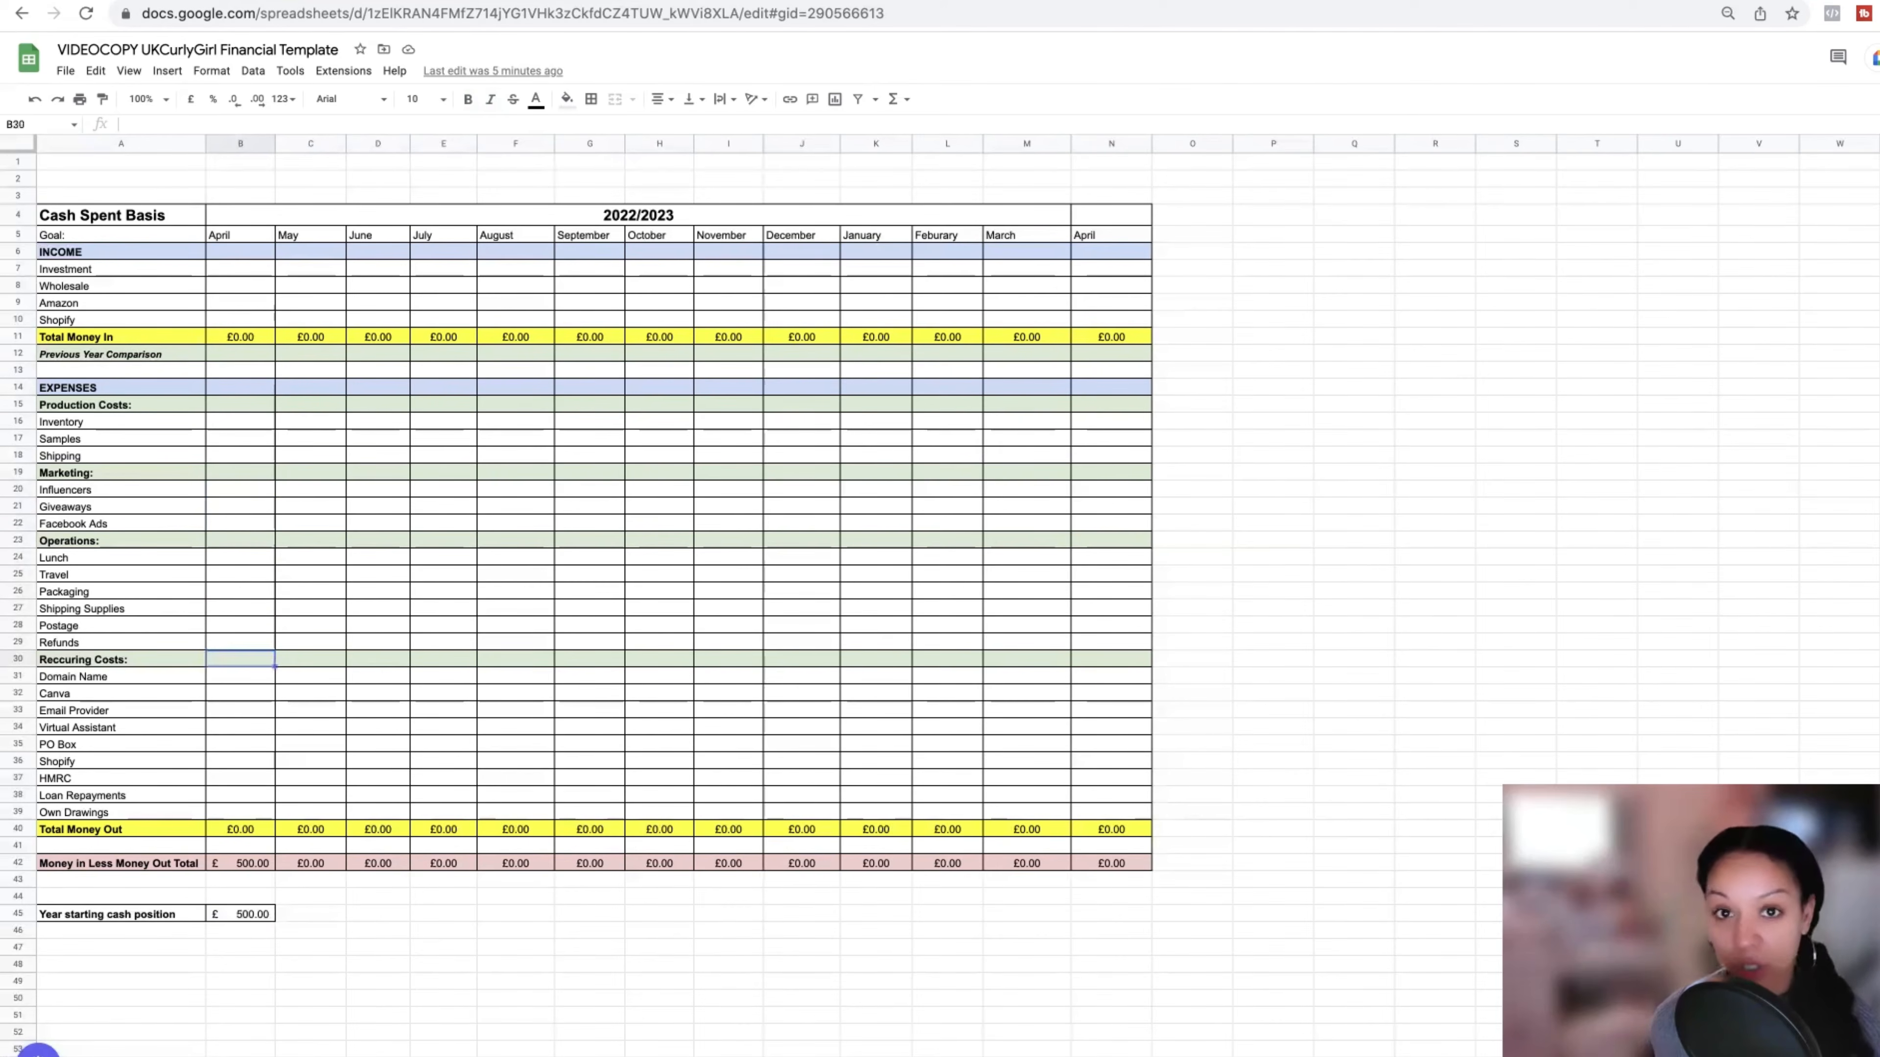
{"action": "key", "text": "Down"}
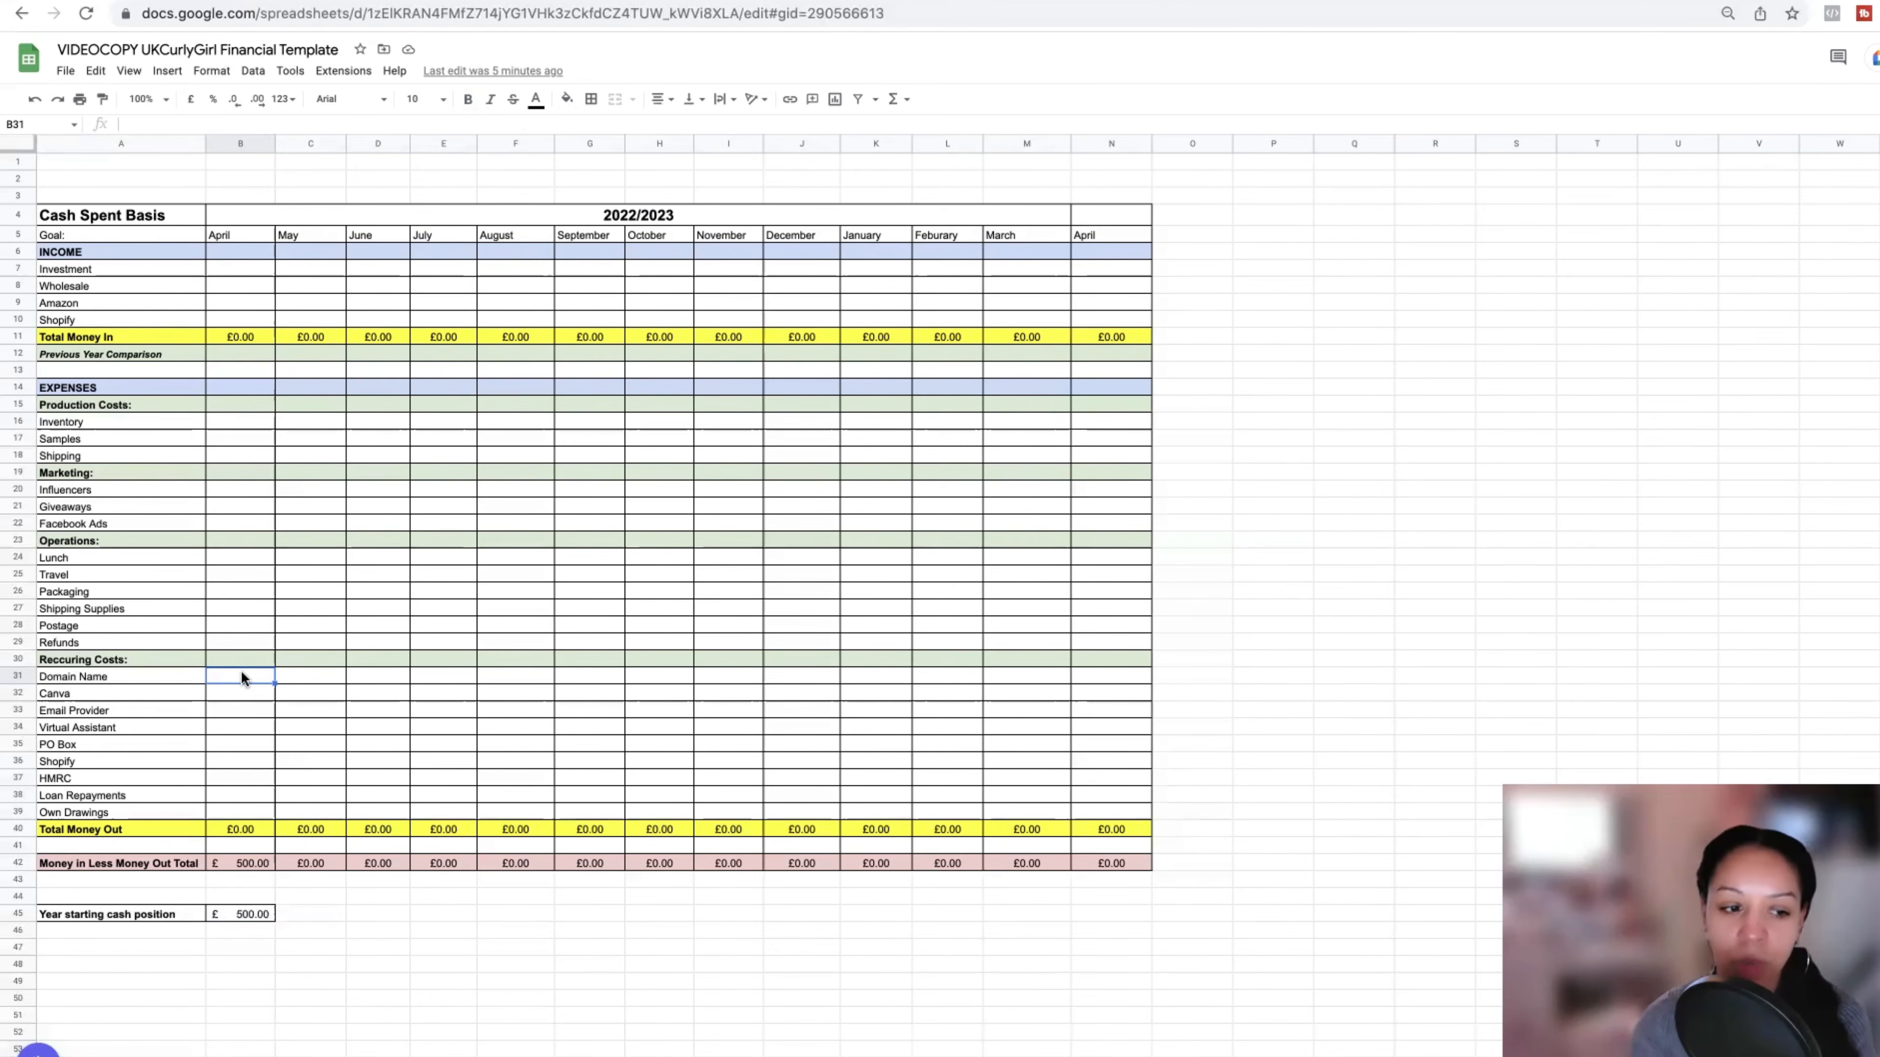
- Enter April income of 500 for Wholesale and 2000 for Shopify in the Cash Spent Basis sheet
{"action": "left_click", "coordinate": [242, 282]}
{"action": "type", "text": "500"}
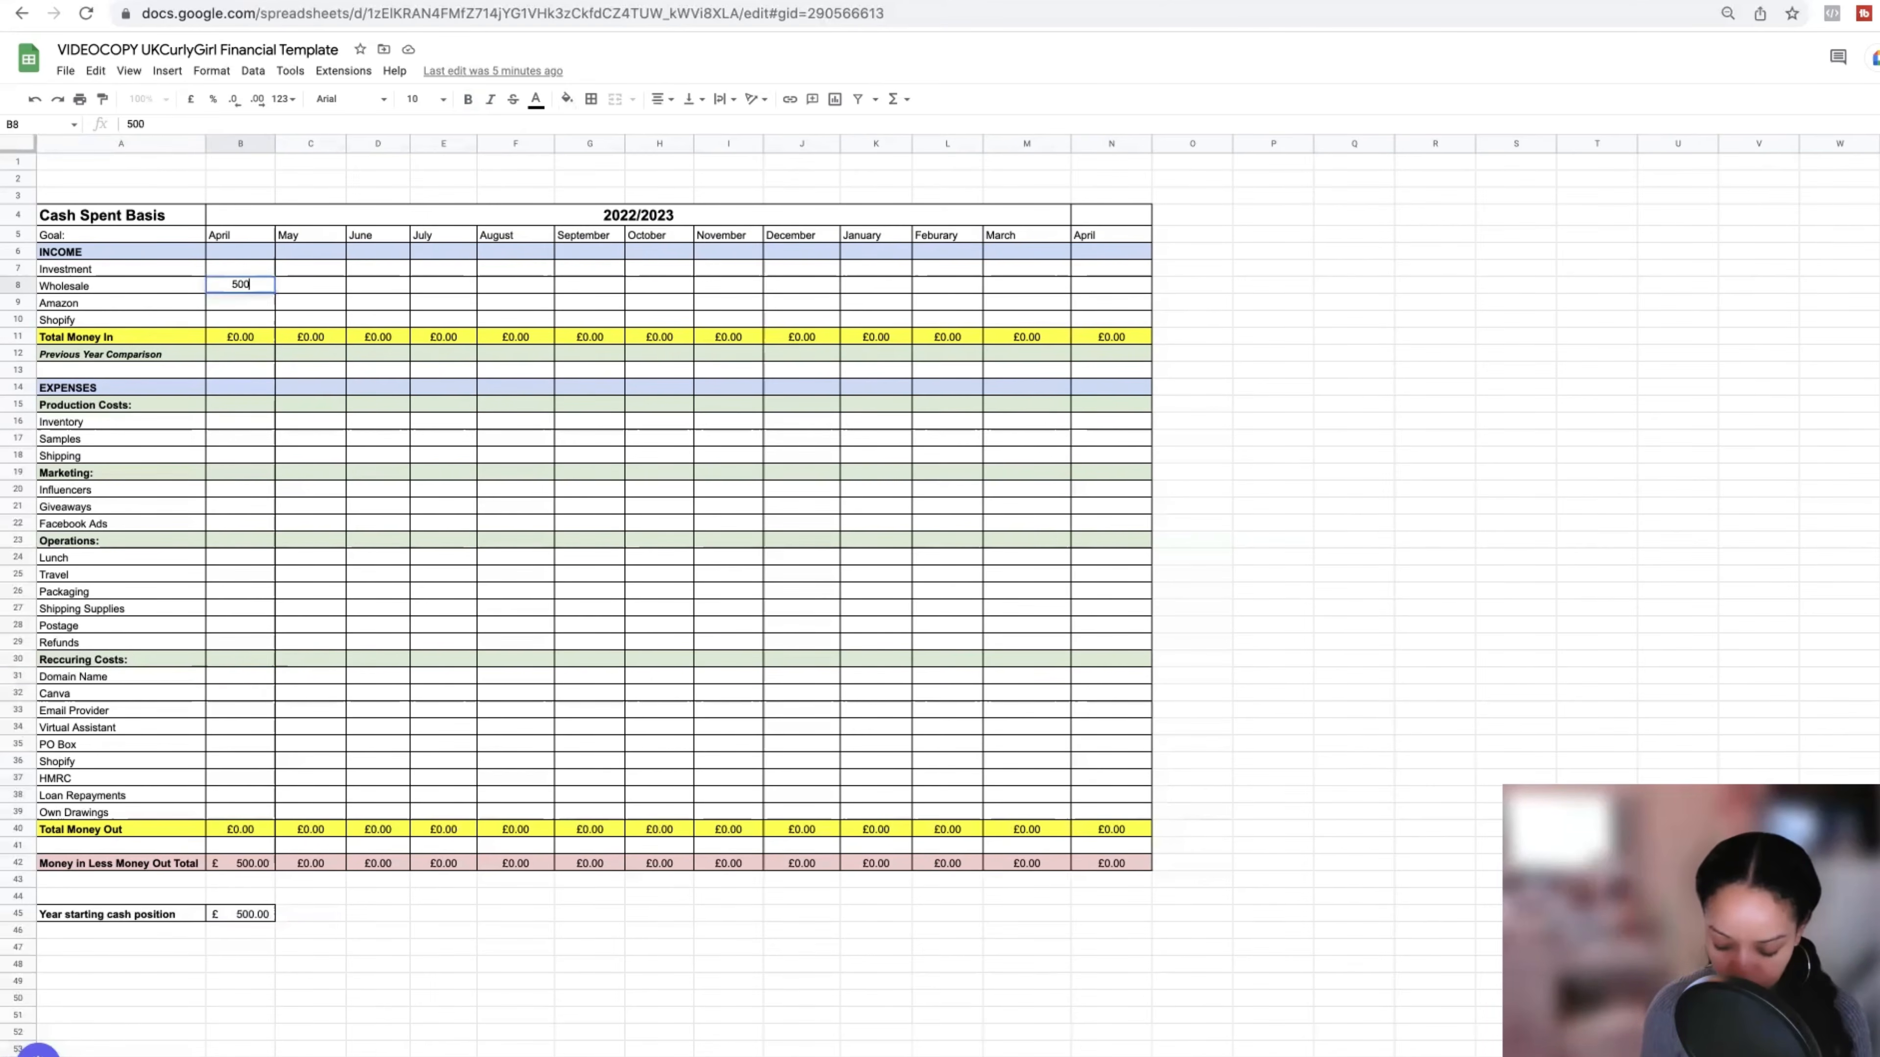
{"action": "key", "text": "Return"}
{"action": "key", "text": "Down"}
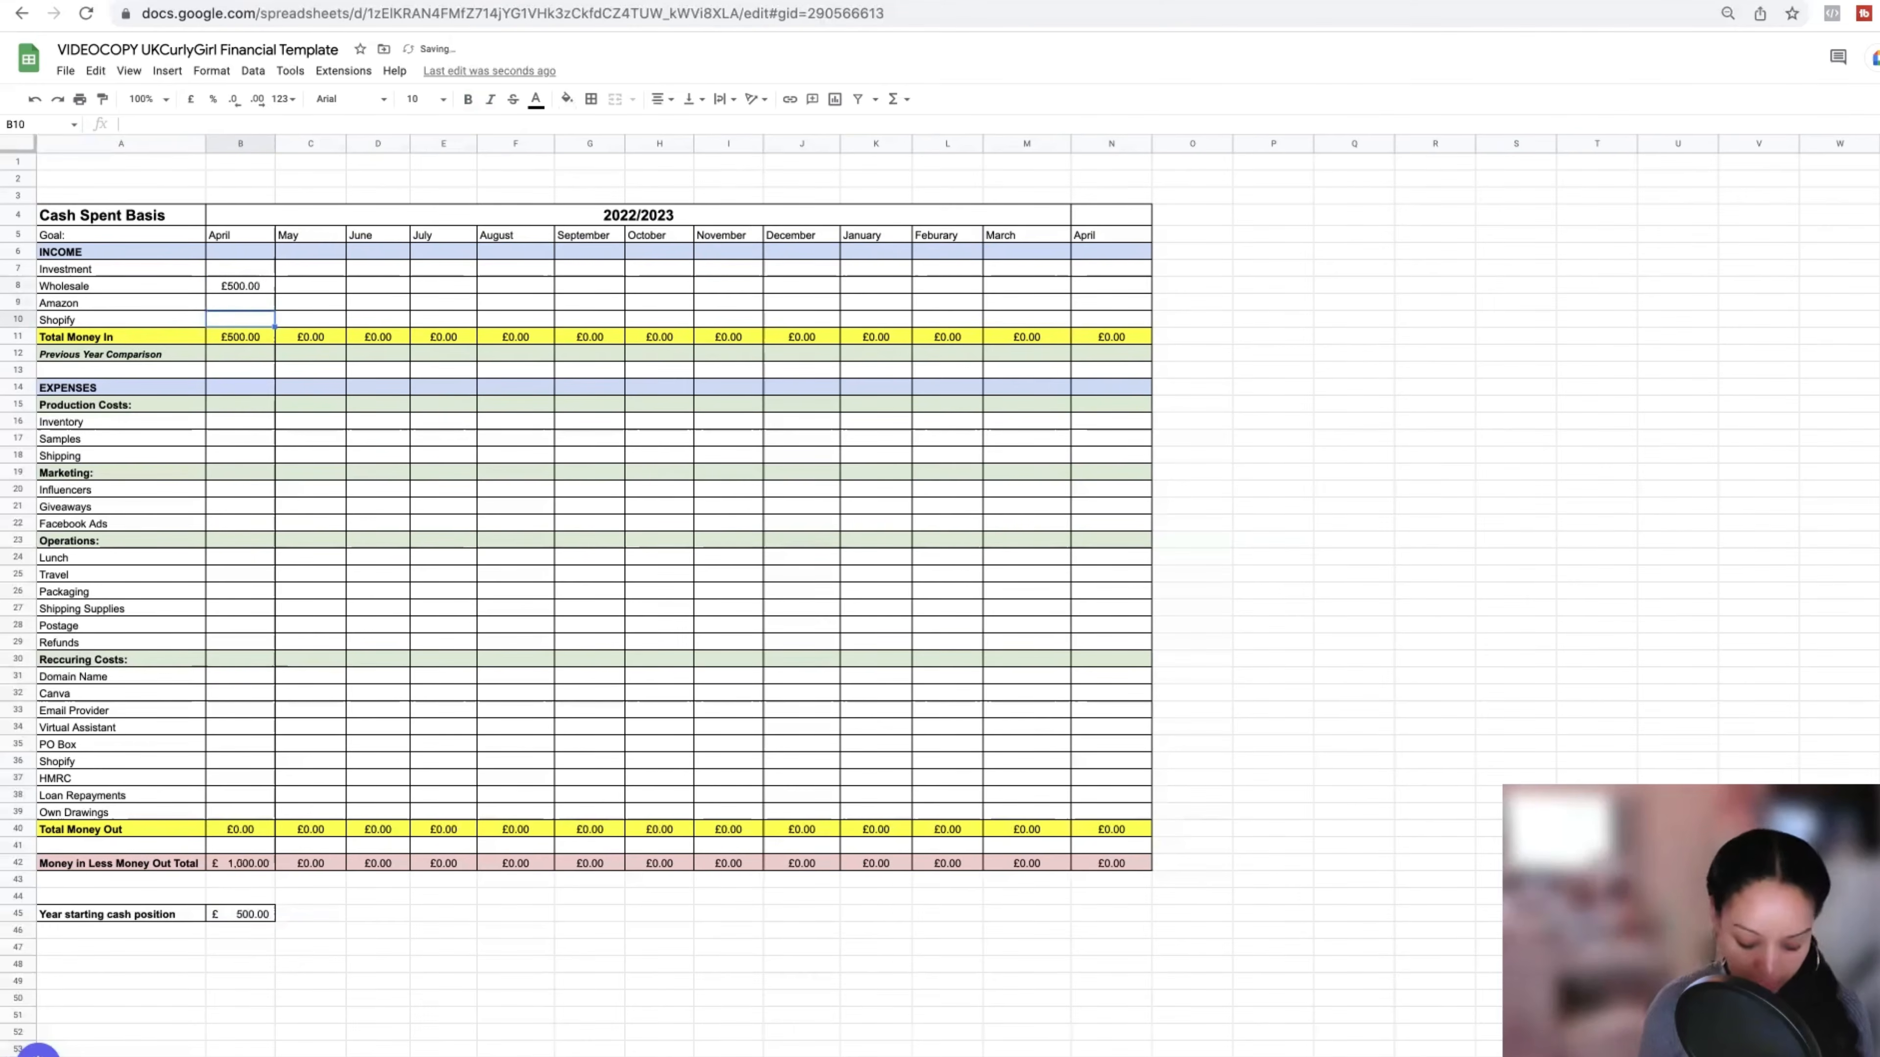
{"action": "type", "text": "20000"}
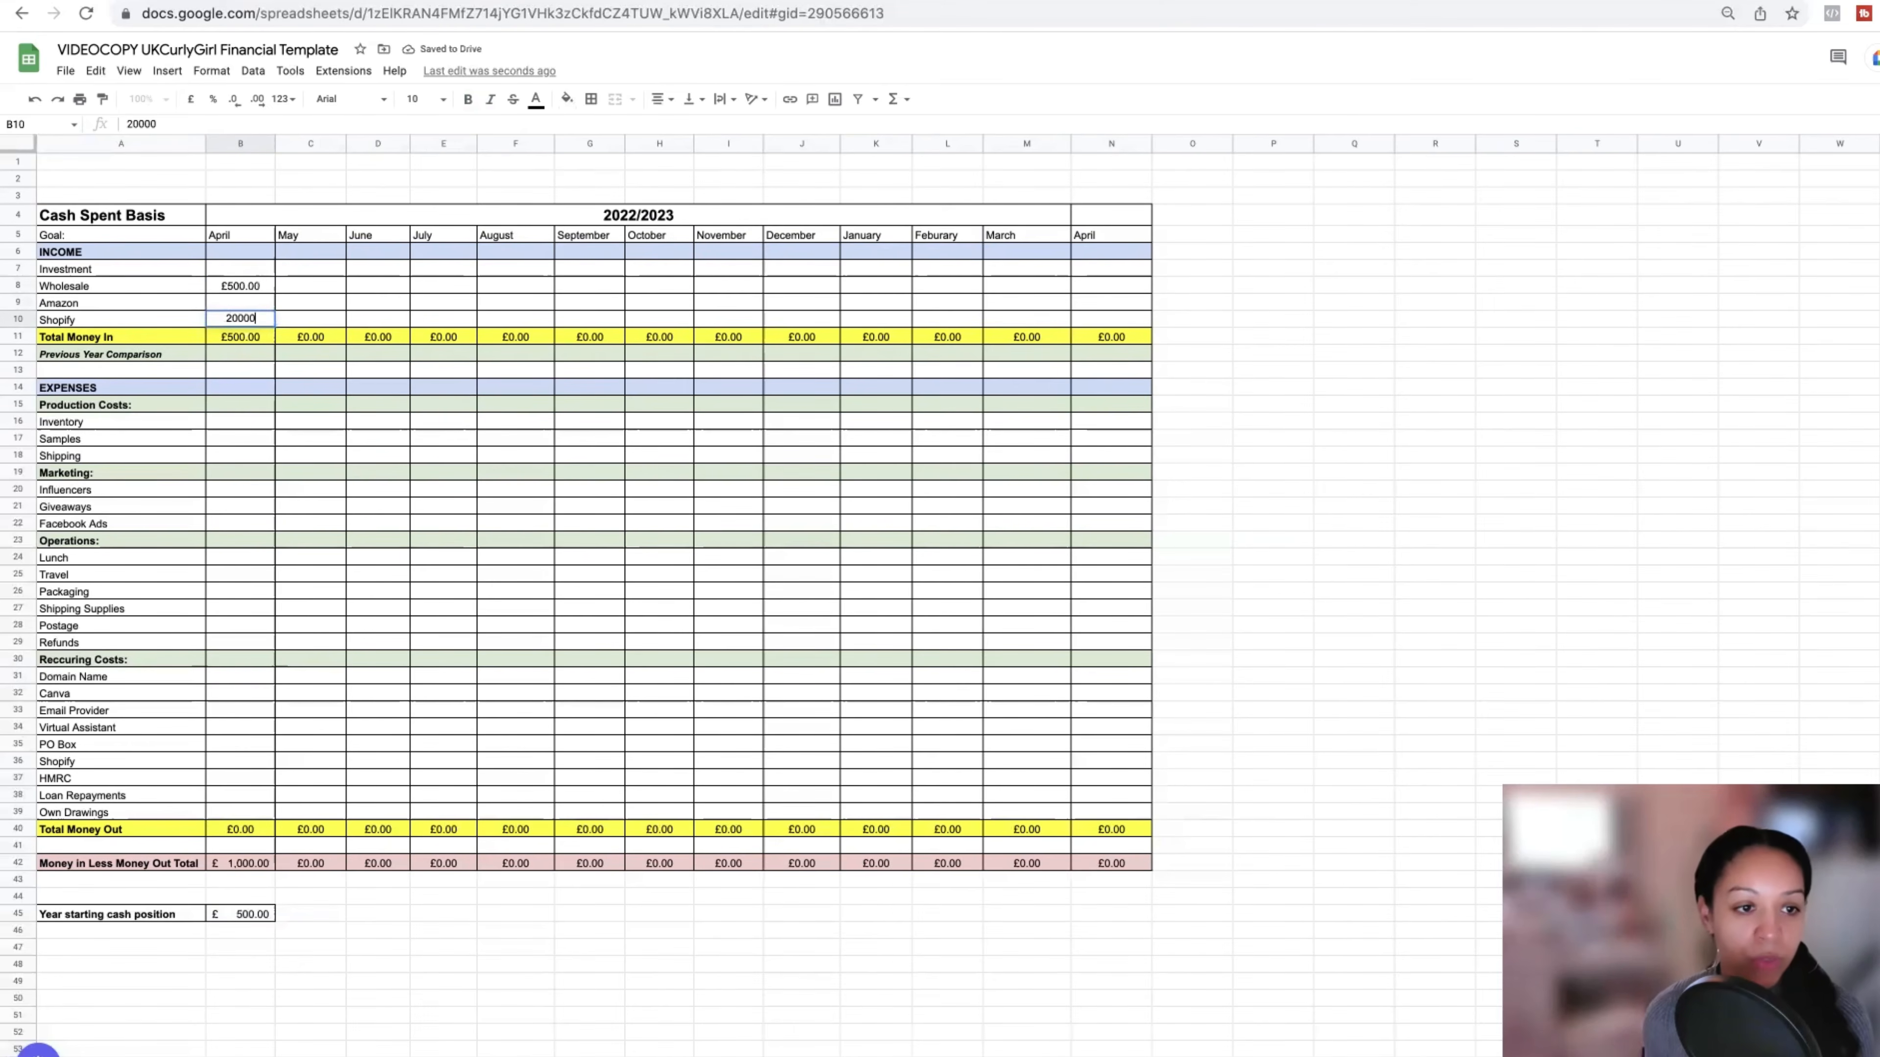
{"action": "key", "text": "Return"}
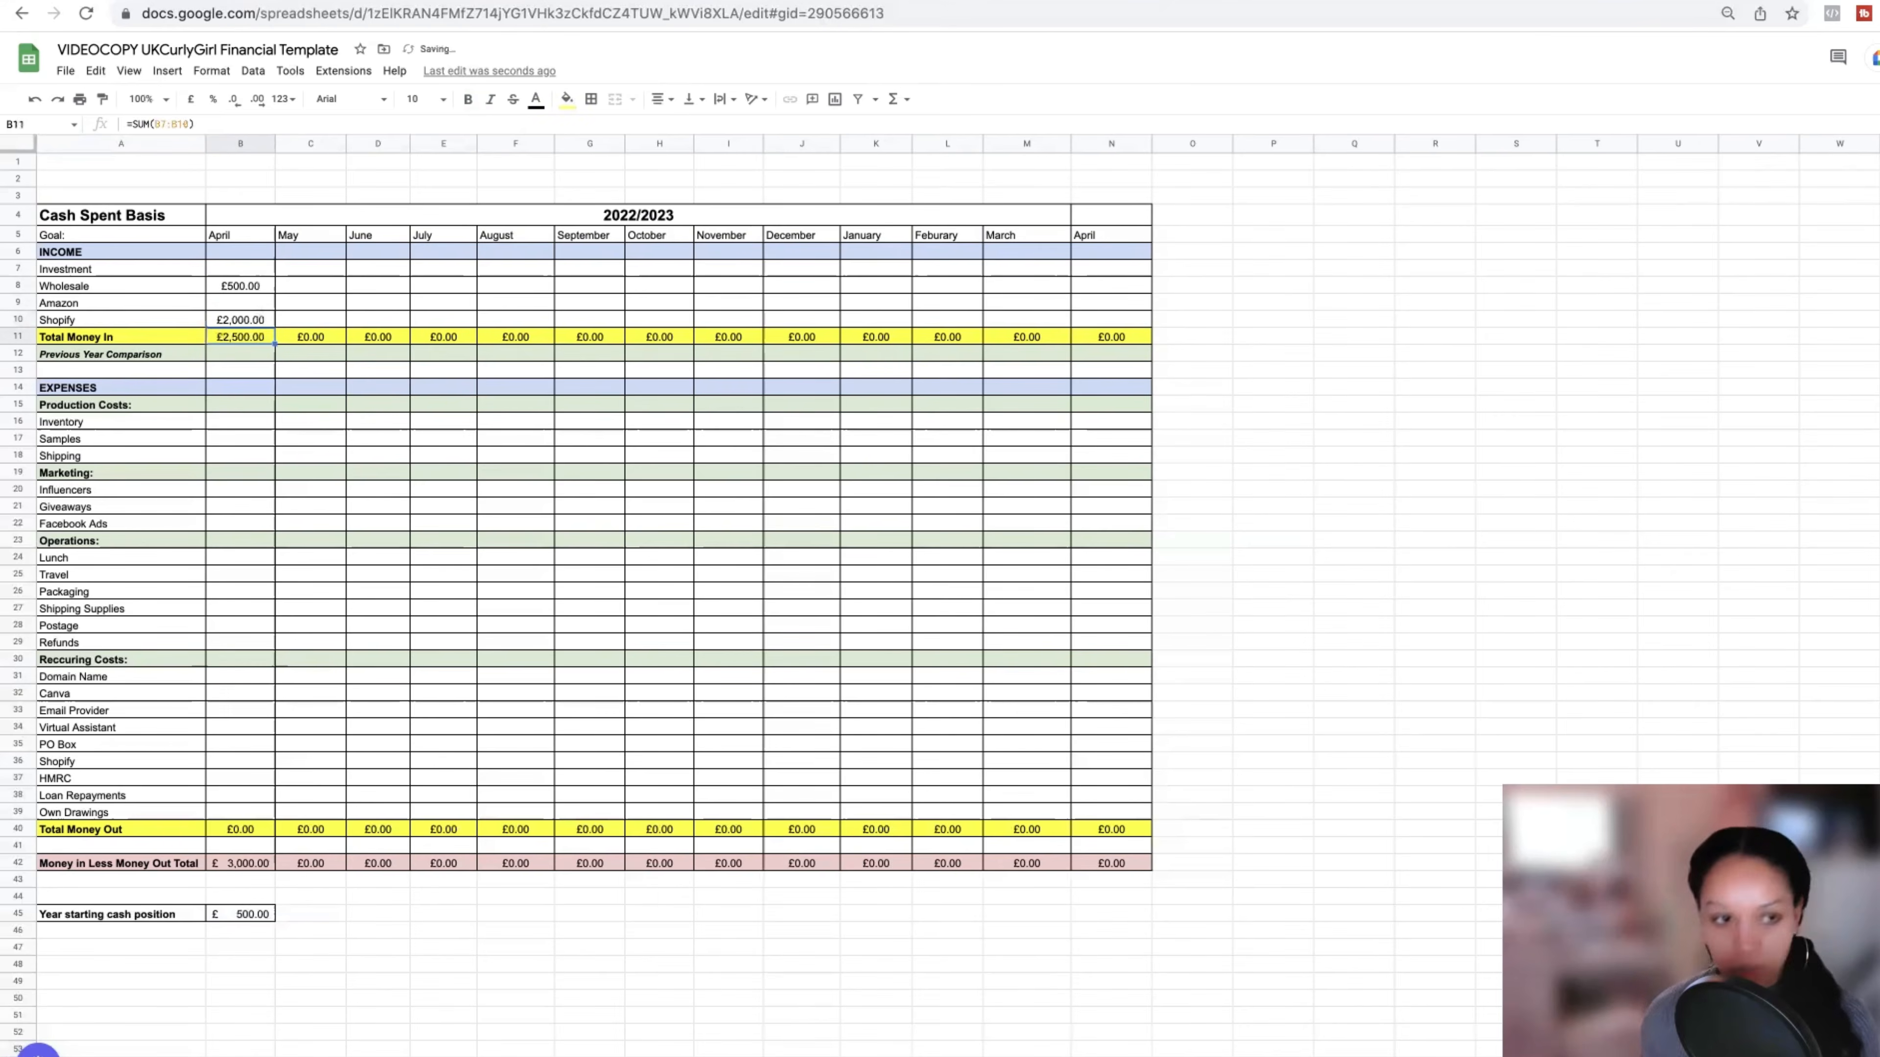
- Enter April production costs of 500 for Inventory and 100 for Shipping
{"action": "key", "text": "Down"}
{"action": "key", "text": "Down"}
{"action": "key", "text": "Down"}
{"action": "key", "text": "Down"}
{"action": "key", "text": "Down"}
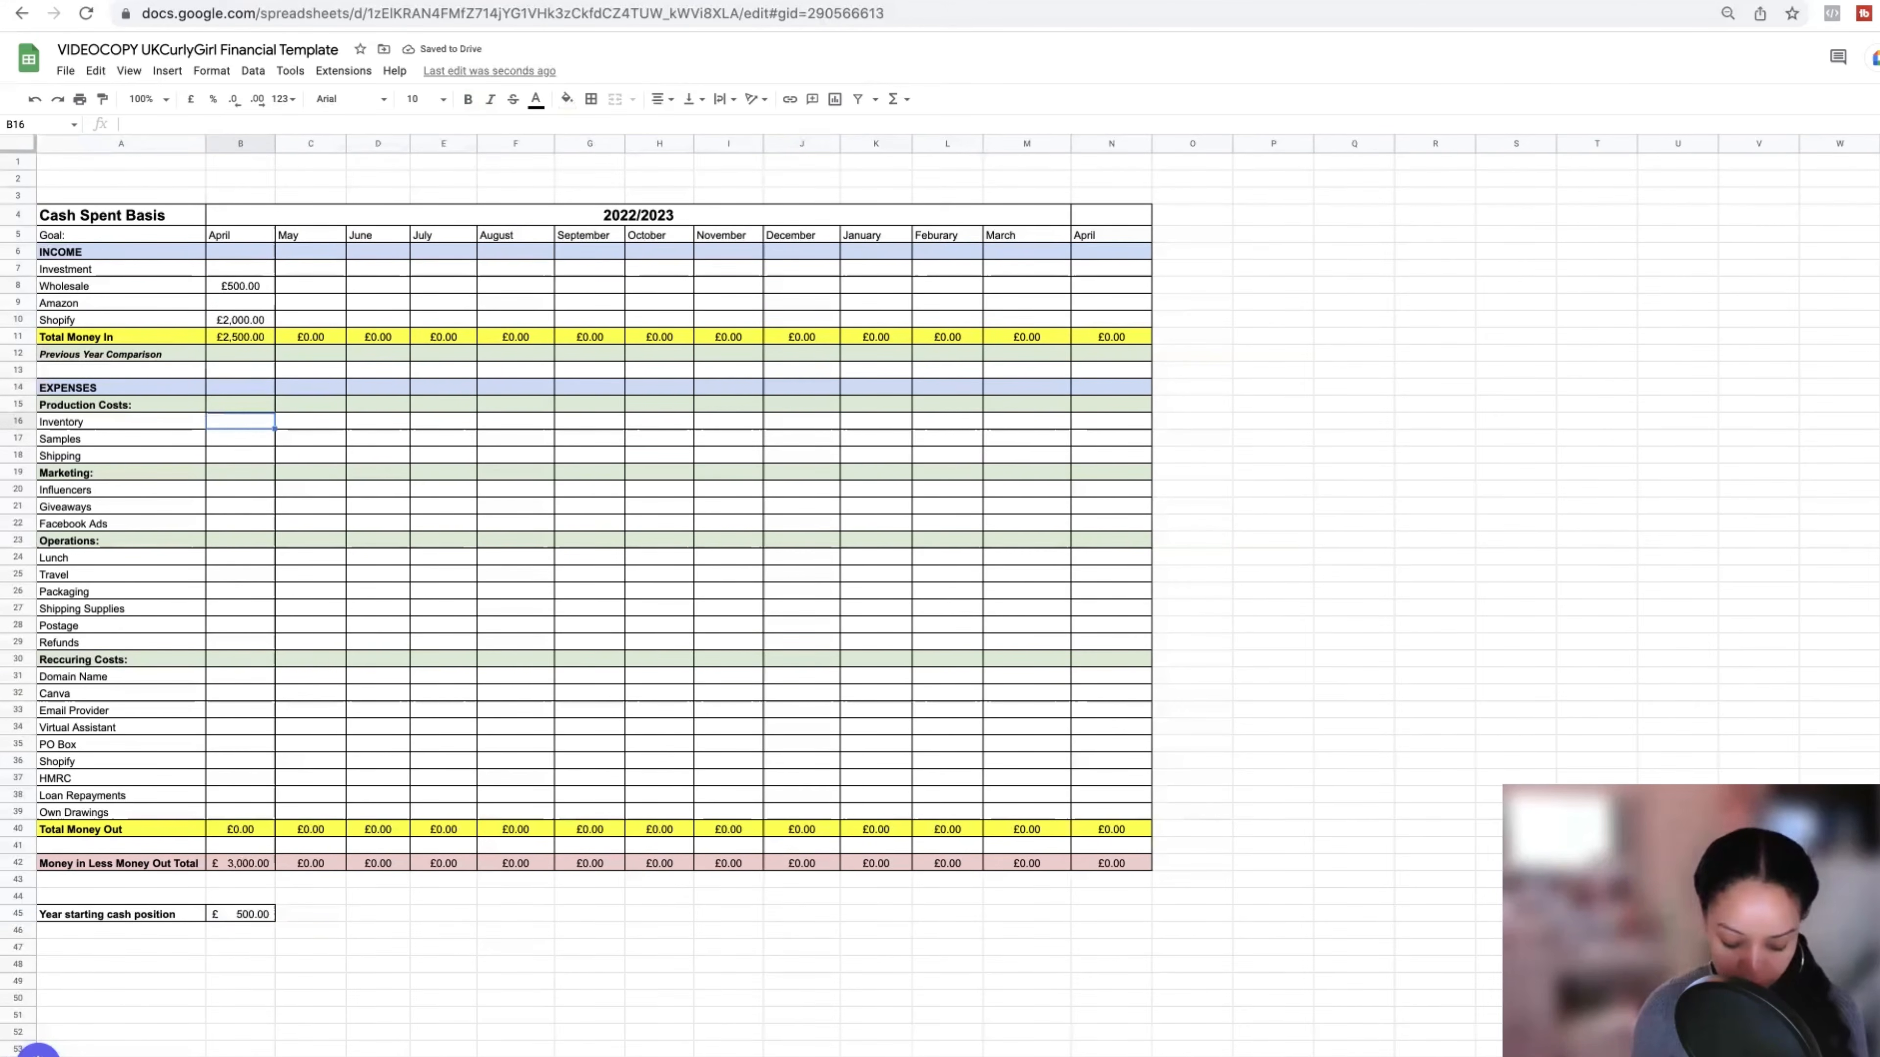
{"action": "type", "text": "500"}
{"action": "key", "text": "Return"}
{"action": "key", "text": "Down"}
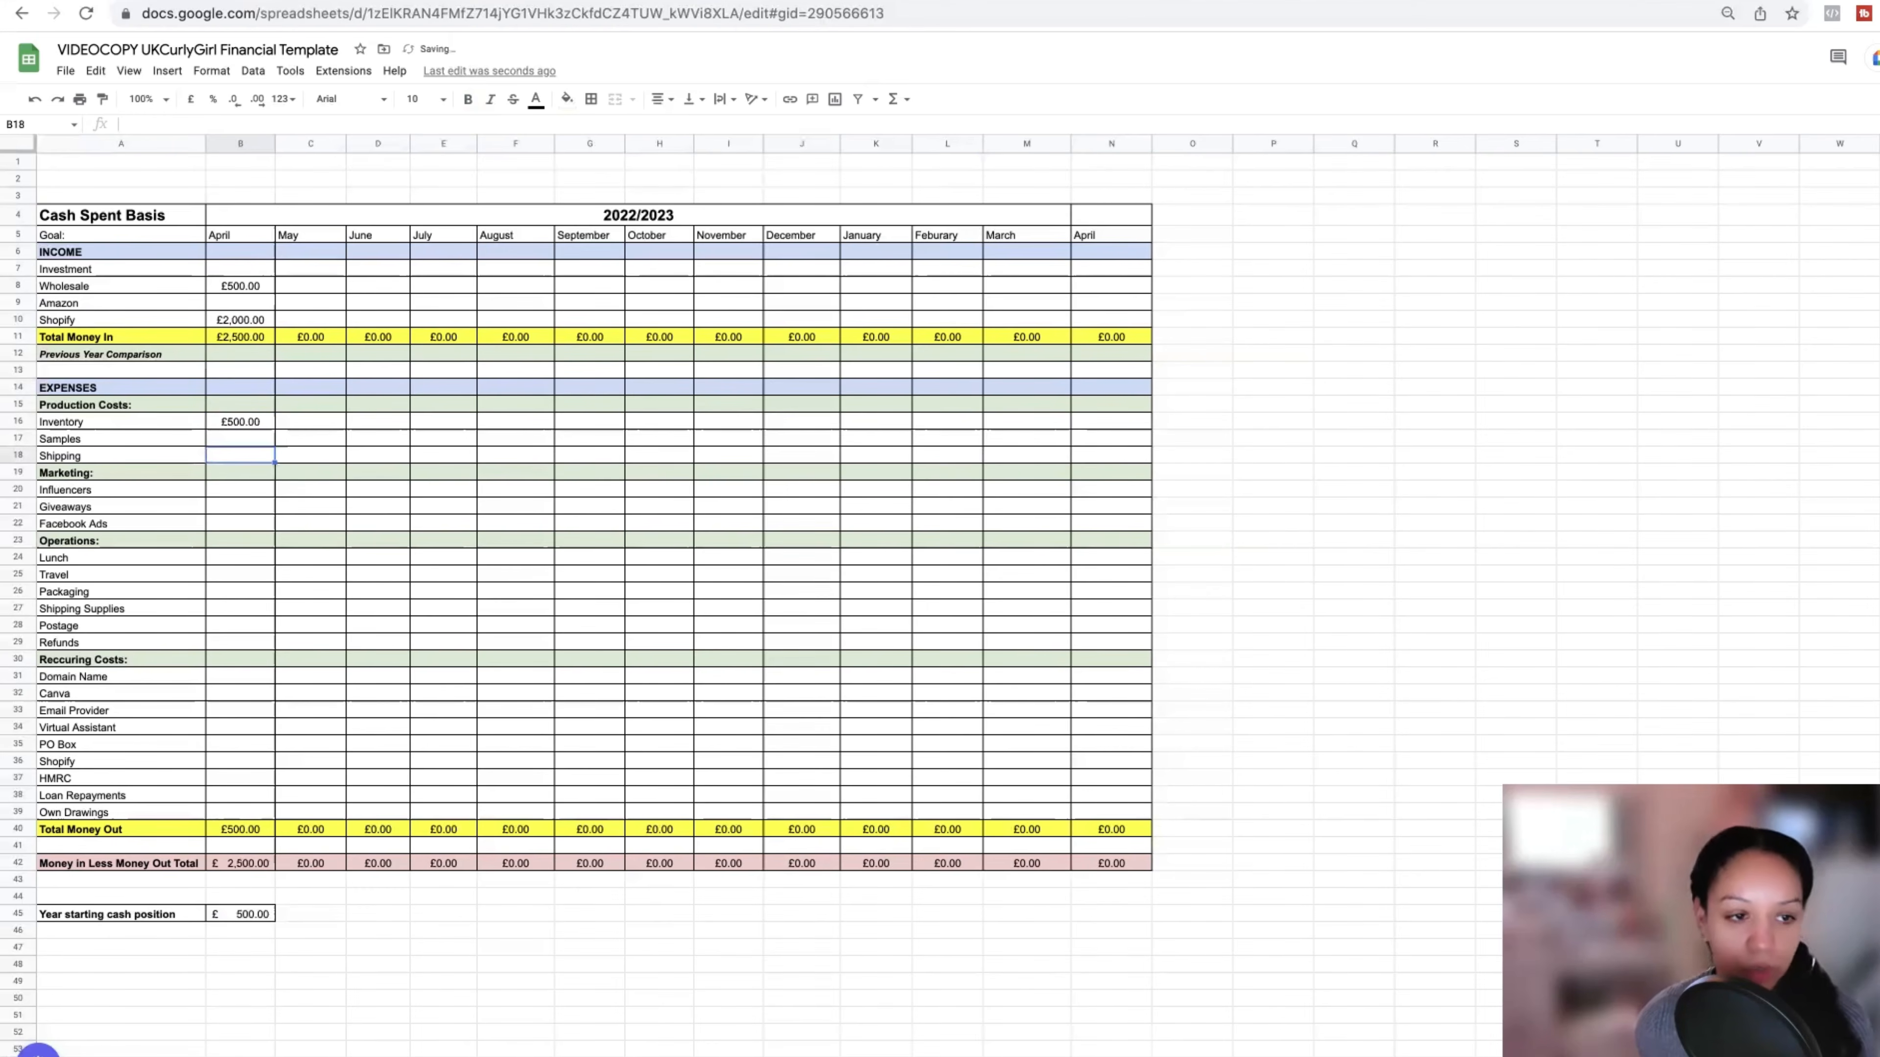
{"action": "type", "text": "100"}
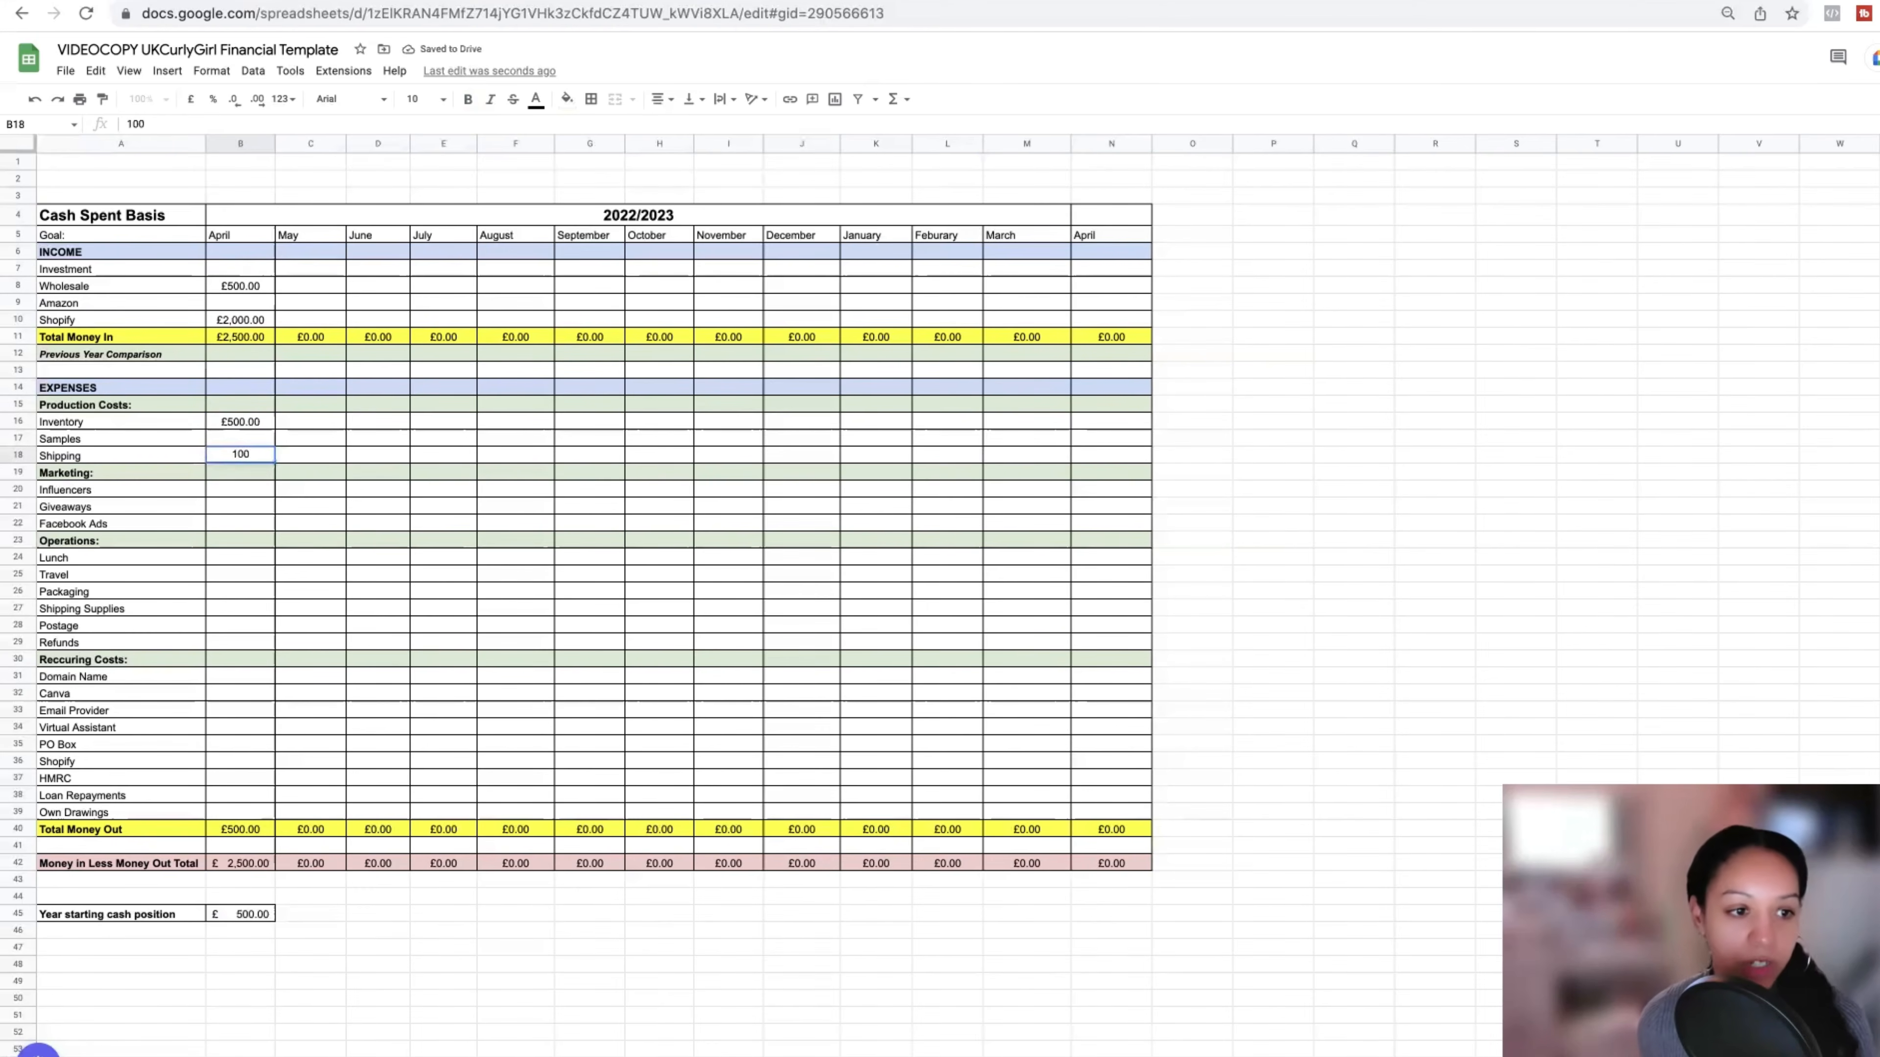
{"action": "key", "text": "Return"}
- Enter April expenses: Packaging 30, Domain Name 5.99, Canva 10.99, Email Provider 8, PO Box 9 and Shopify 25
{"action": "key", "text": "Down"}
{"action": "key", "text": "Down"}
{"action": "key", "text": "Down"}
{"action": "key", "text": "Down"}
{"action": "key", "text": "Down"}
{"action": "key", "text": "Down"}
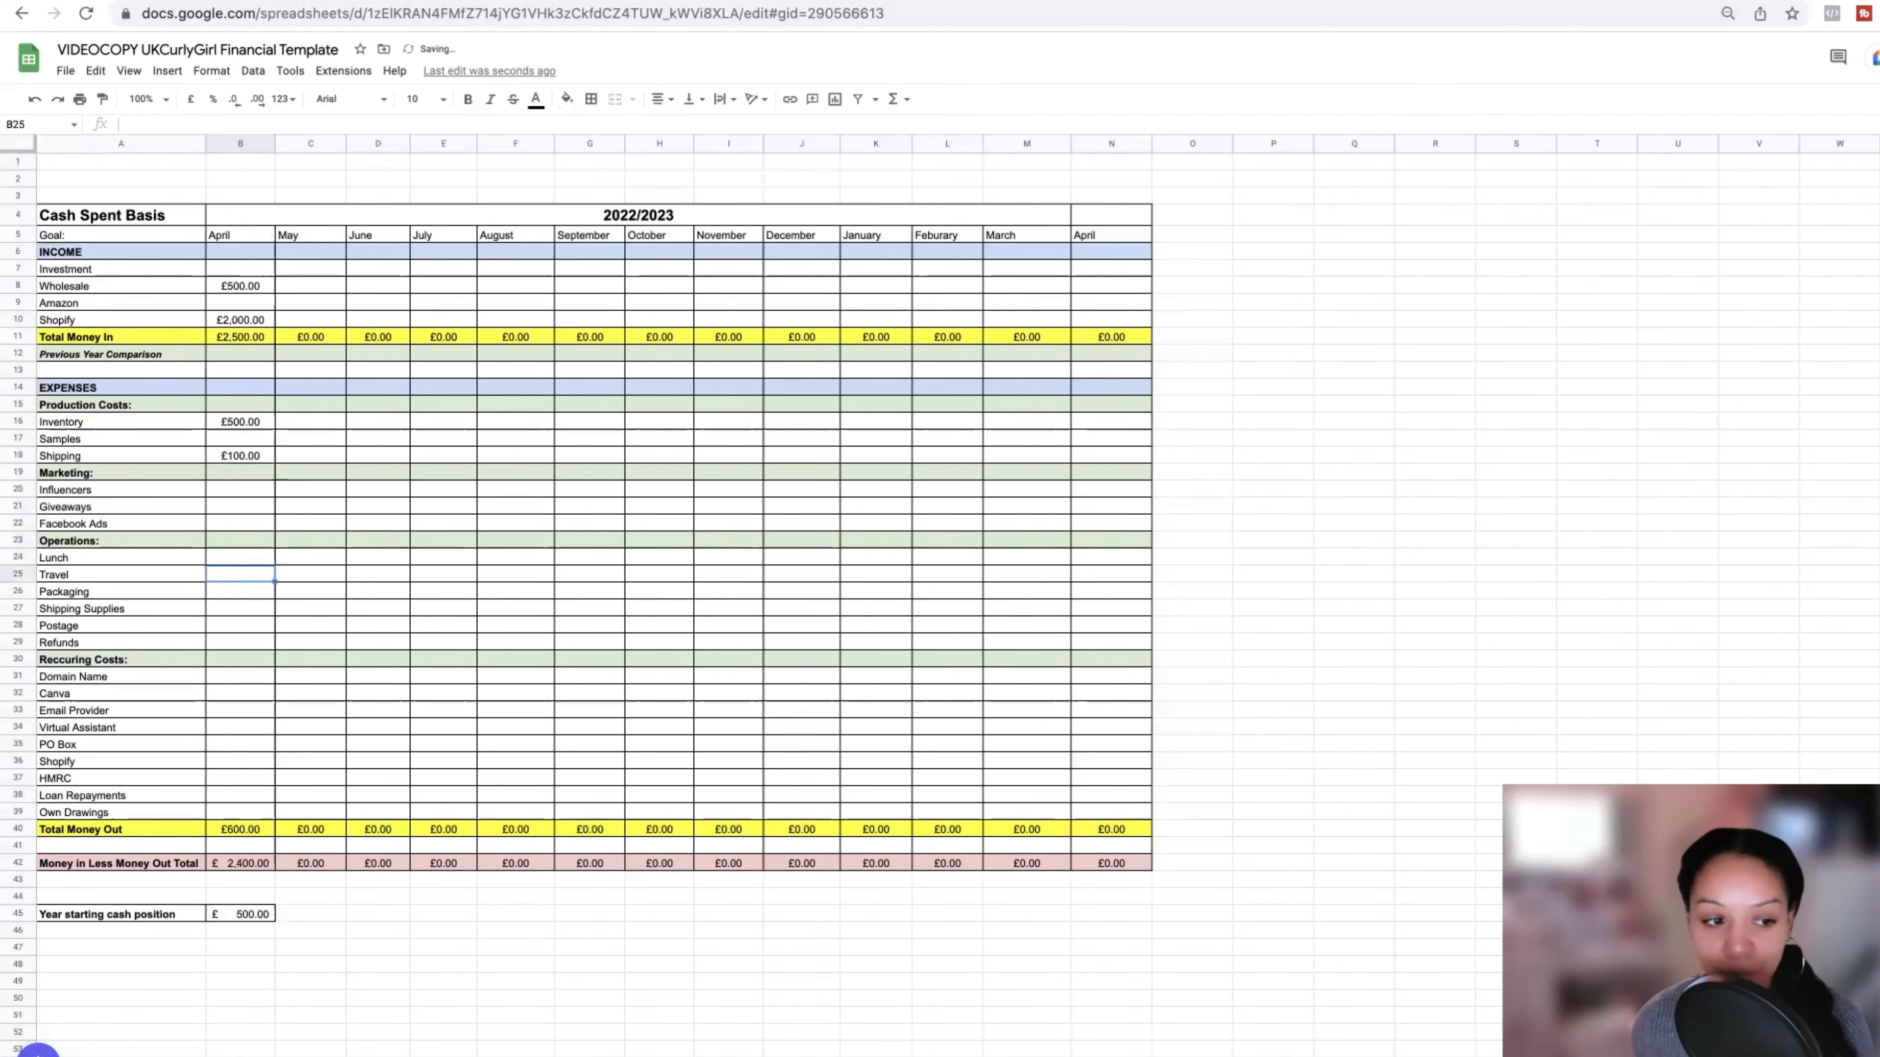
{"action": "key", "text": "Up"}
{"action": "key", "text": "Down"}
- Check the April Money in Less Money Out Total against the Year starting cash position row
{"action": "key", "text": "Down"}
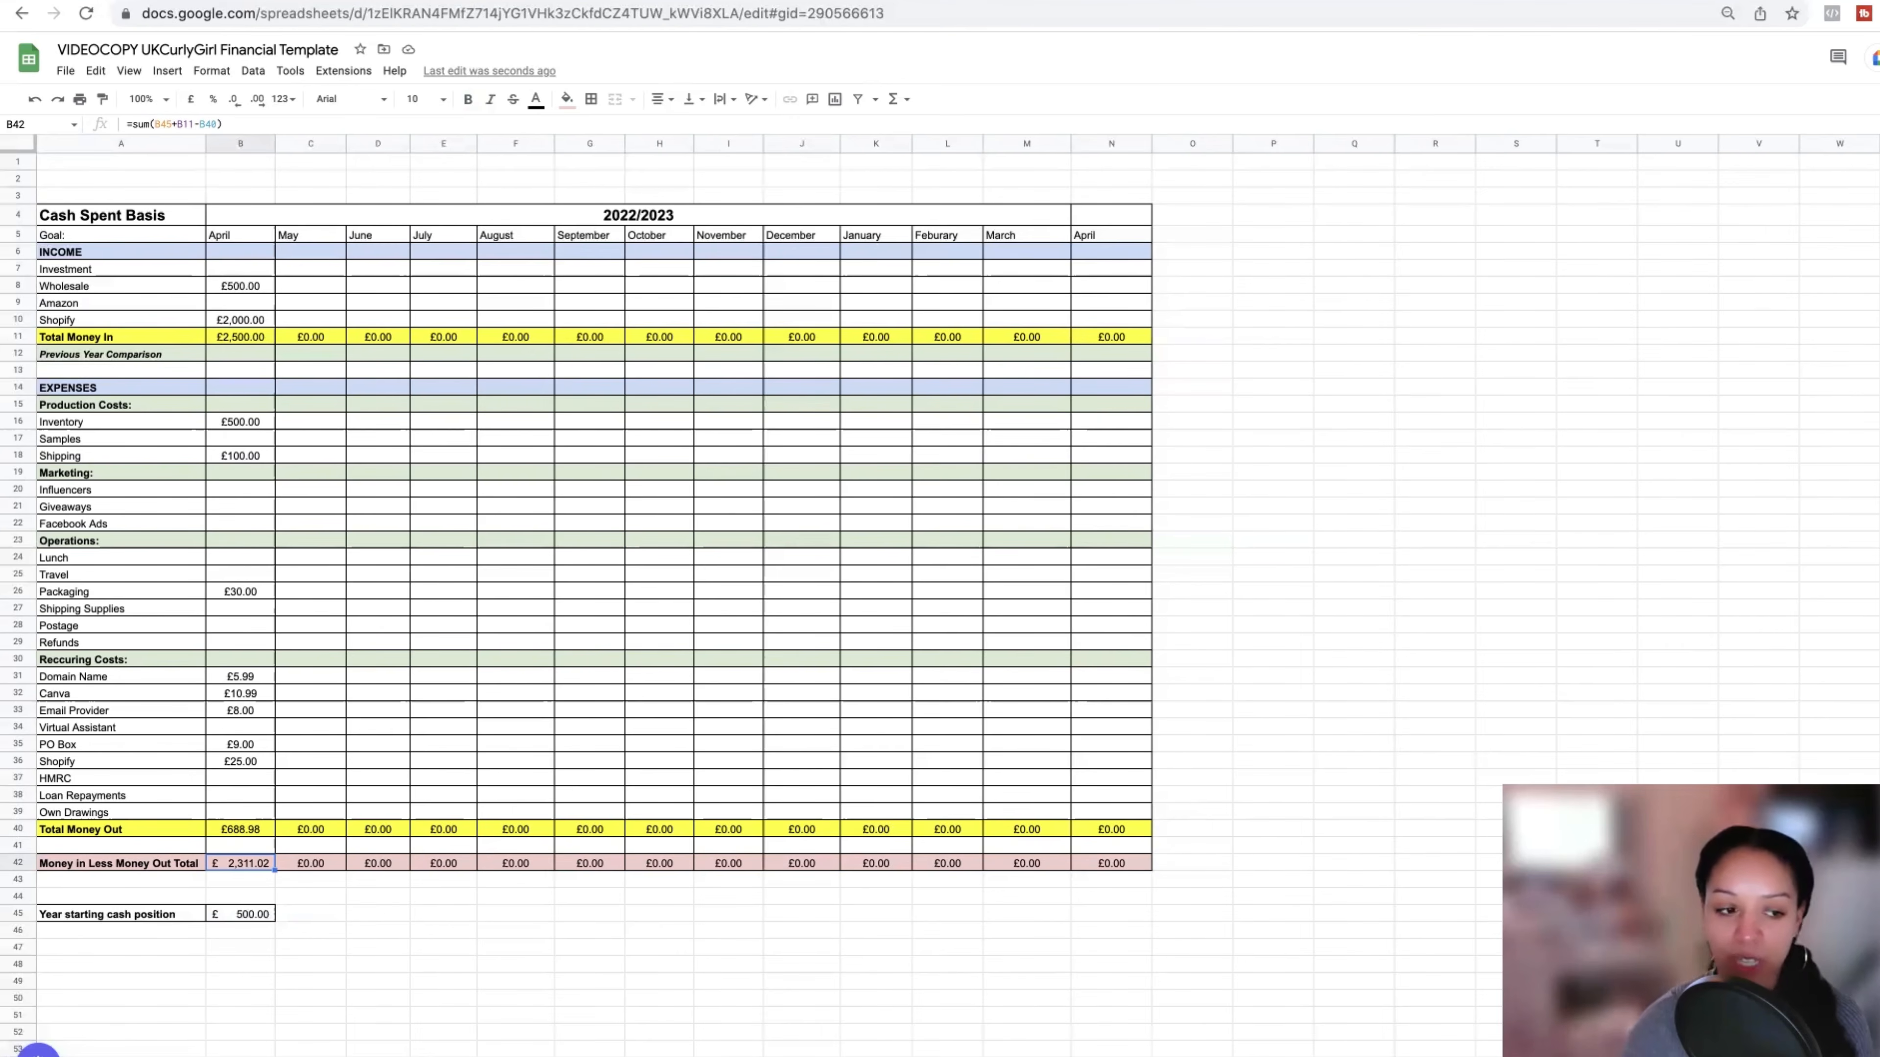
{"action": "left_click_drag", "start_coordinate": [119, 914], "coordinate": [280, 906]}
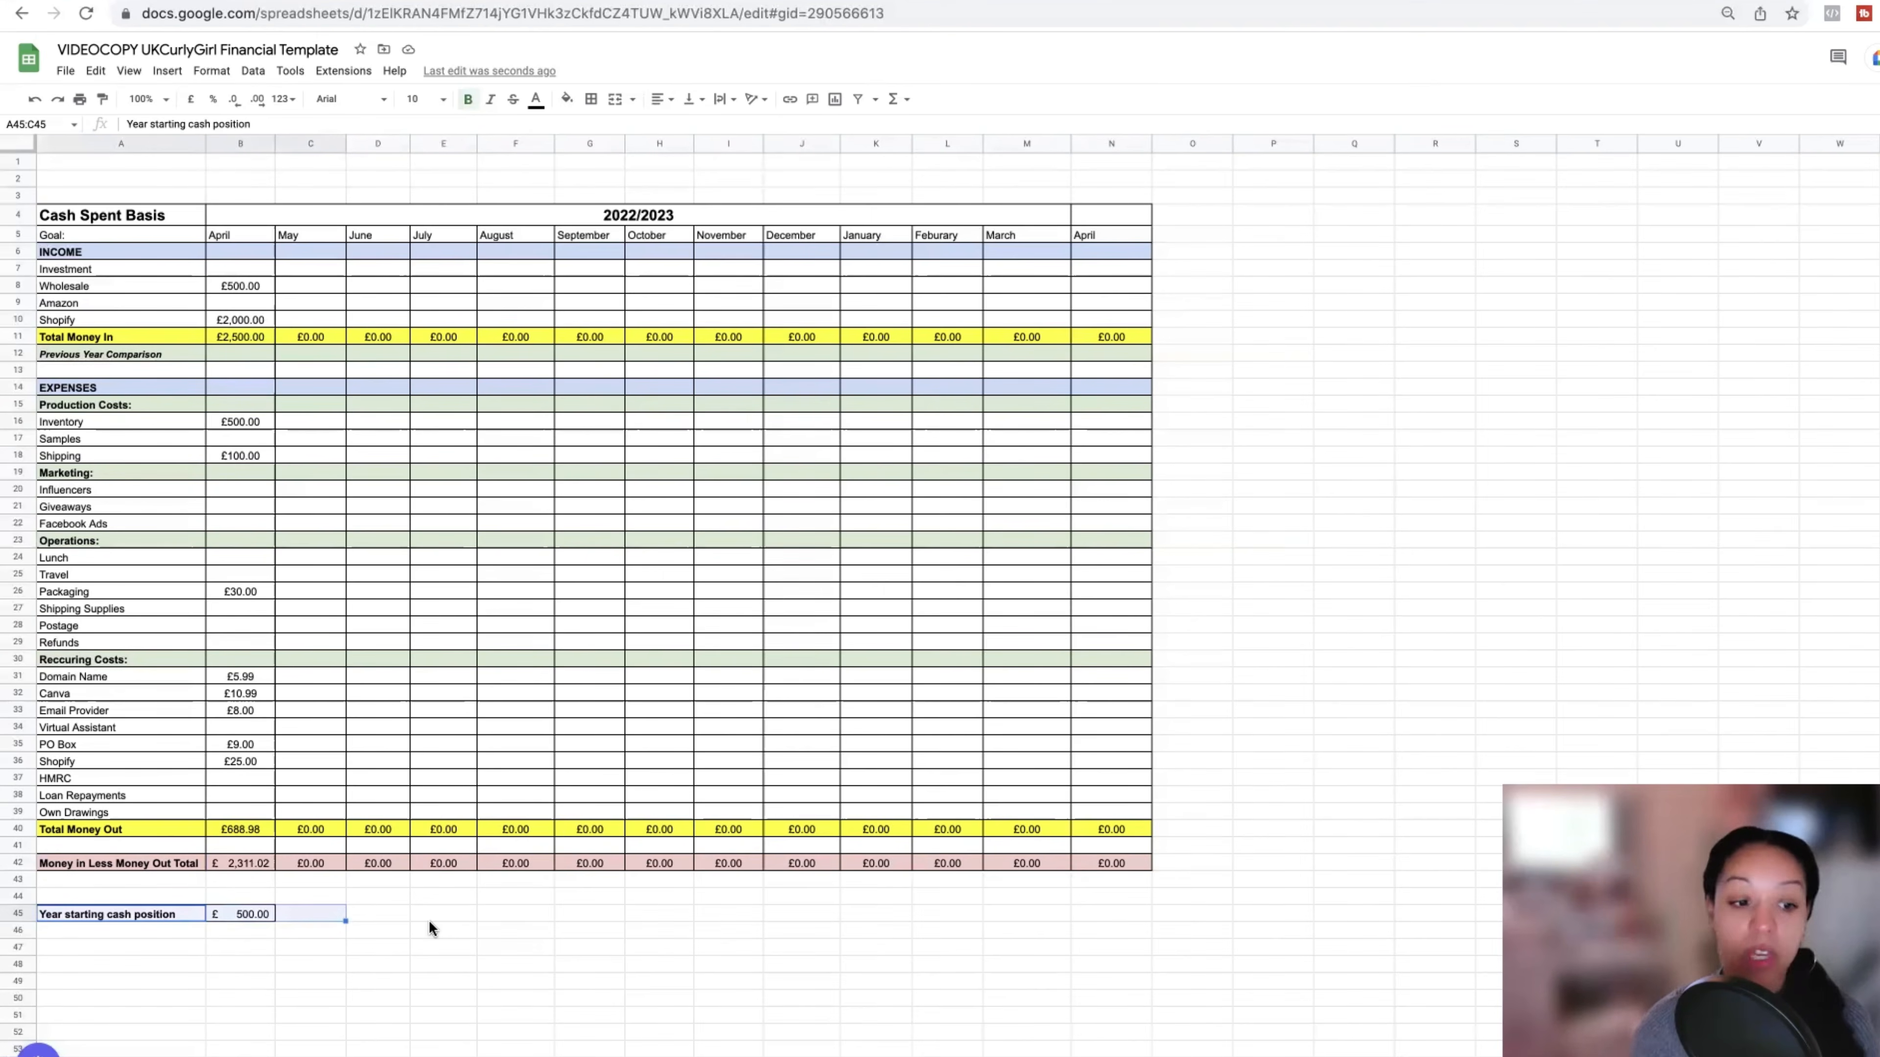
{"action": "left_click", "coordinate": [305, 932]}
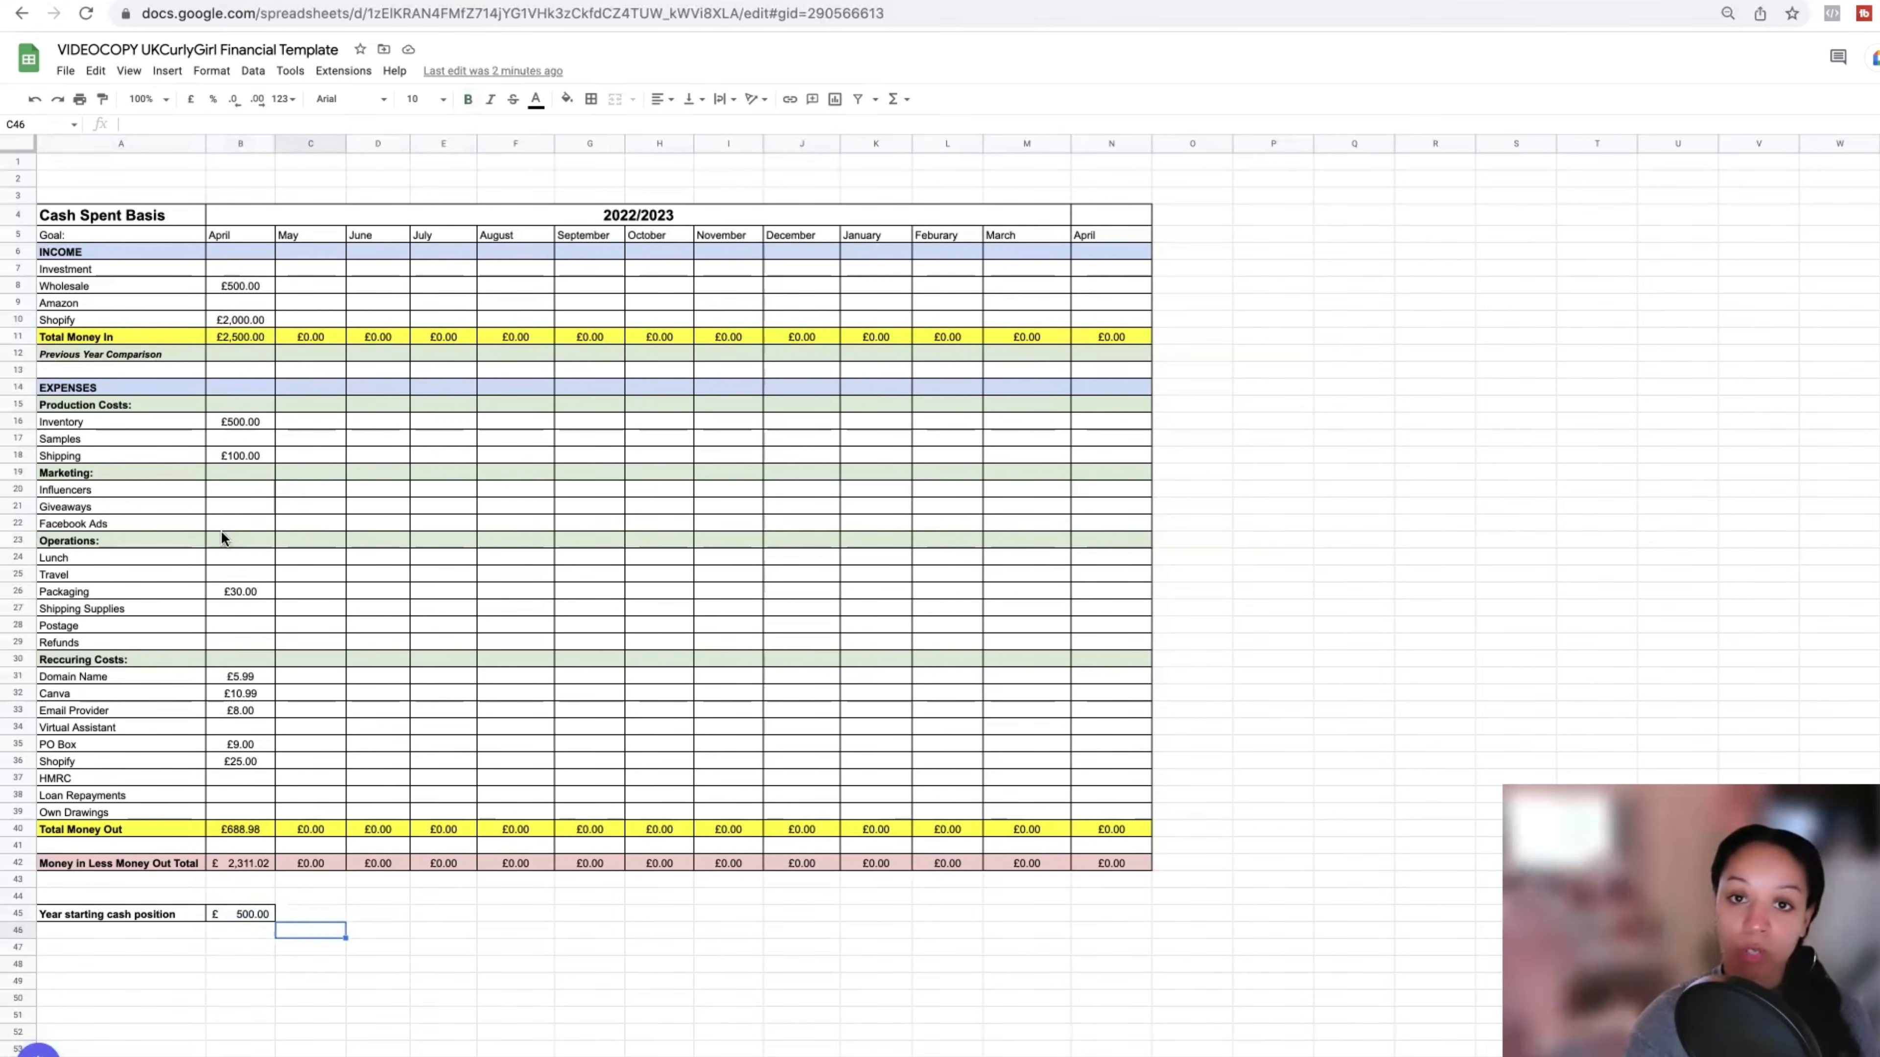
- Clear the April Wholesale income and re-enter it as 500
{"action": "left_click", "coordinate": [240, 286]}
{"action": "key", "text": "Delete"}
{"action": "type", "text": "500"}
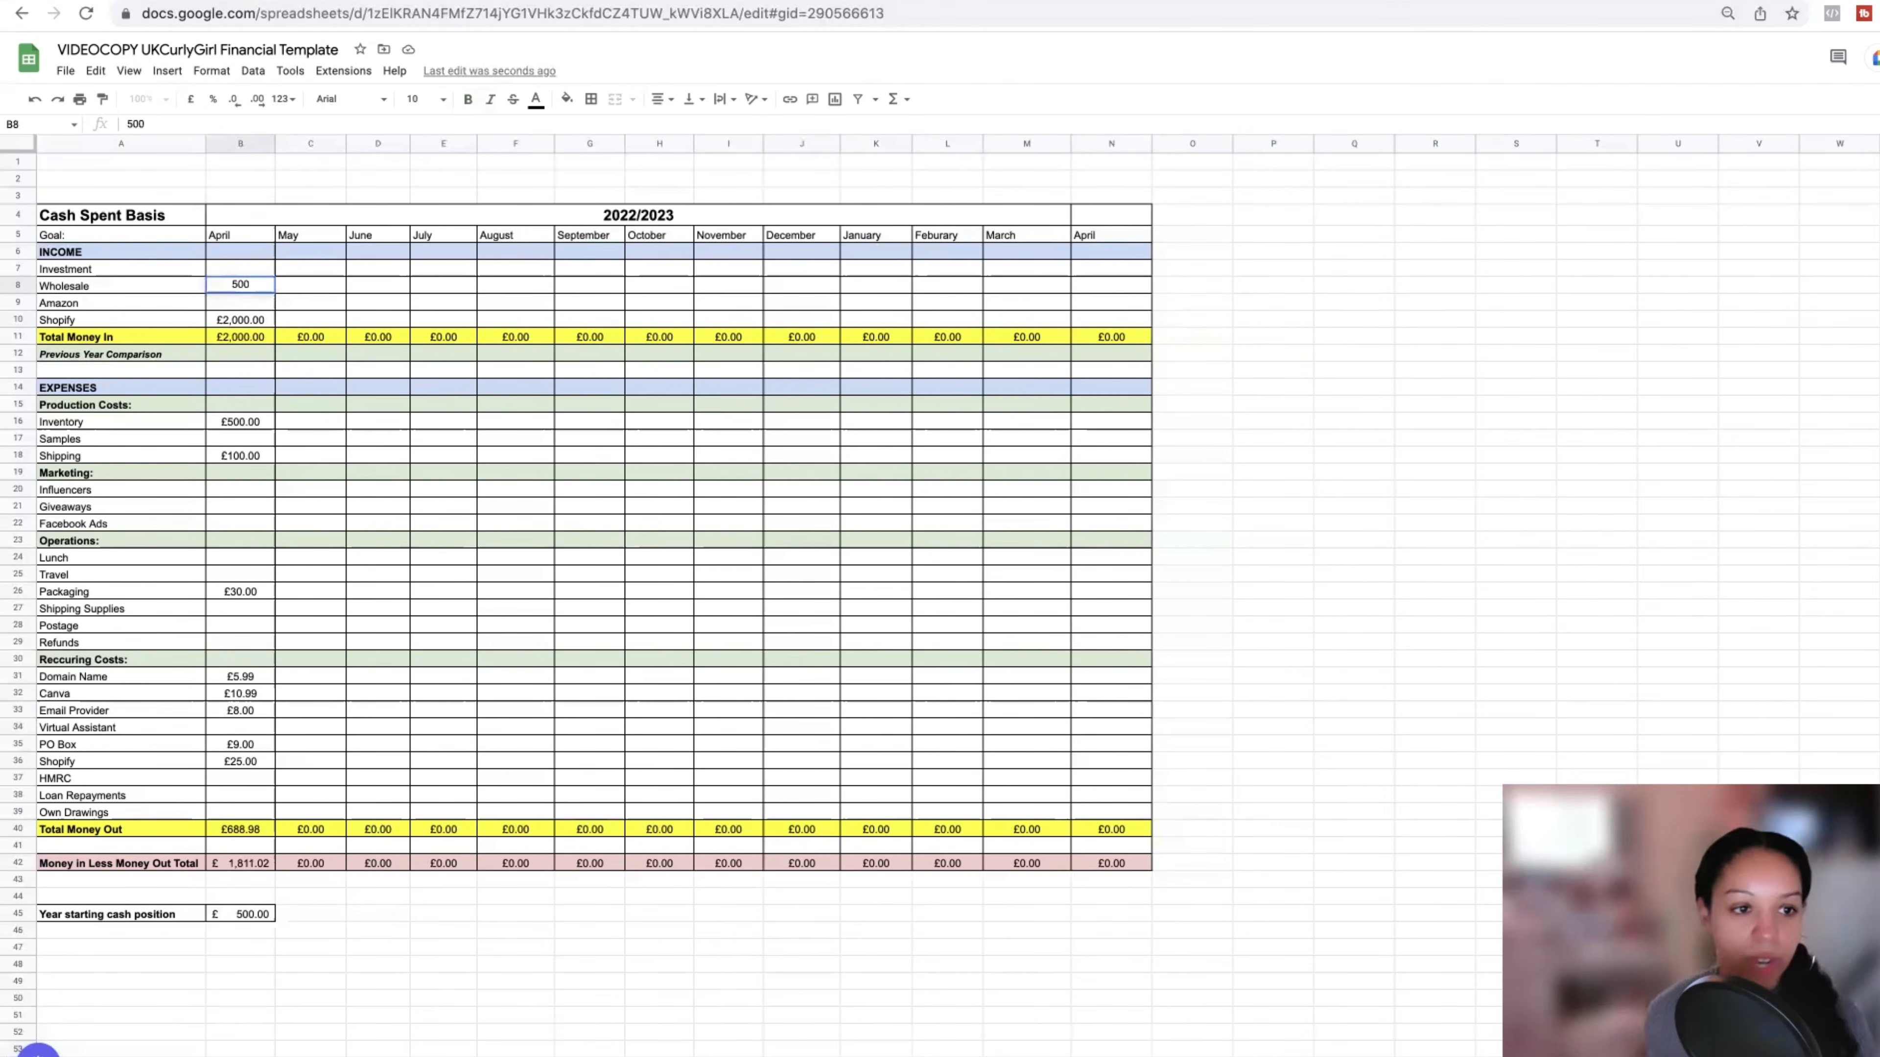
{"action": "key", "text": "Return"}
- Clear the April Inventory amount under Production Costs
{"action": "key", "text": "Down"}
{"action": "key", "text": "Down"}
{"action": "key", "text": "Down"}
{"action": "key", "text": "Down"}
{"action": "key", "text": "Down"}
{"action": "key", "text": "Down"}
{"action": "key", "text": "Down"}
{"action": "key", "text": "Down"}
{"action": "key", "text": "Down"}
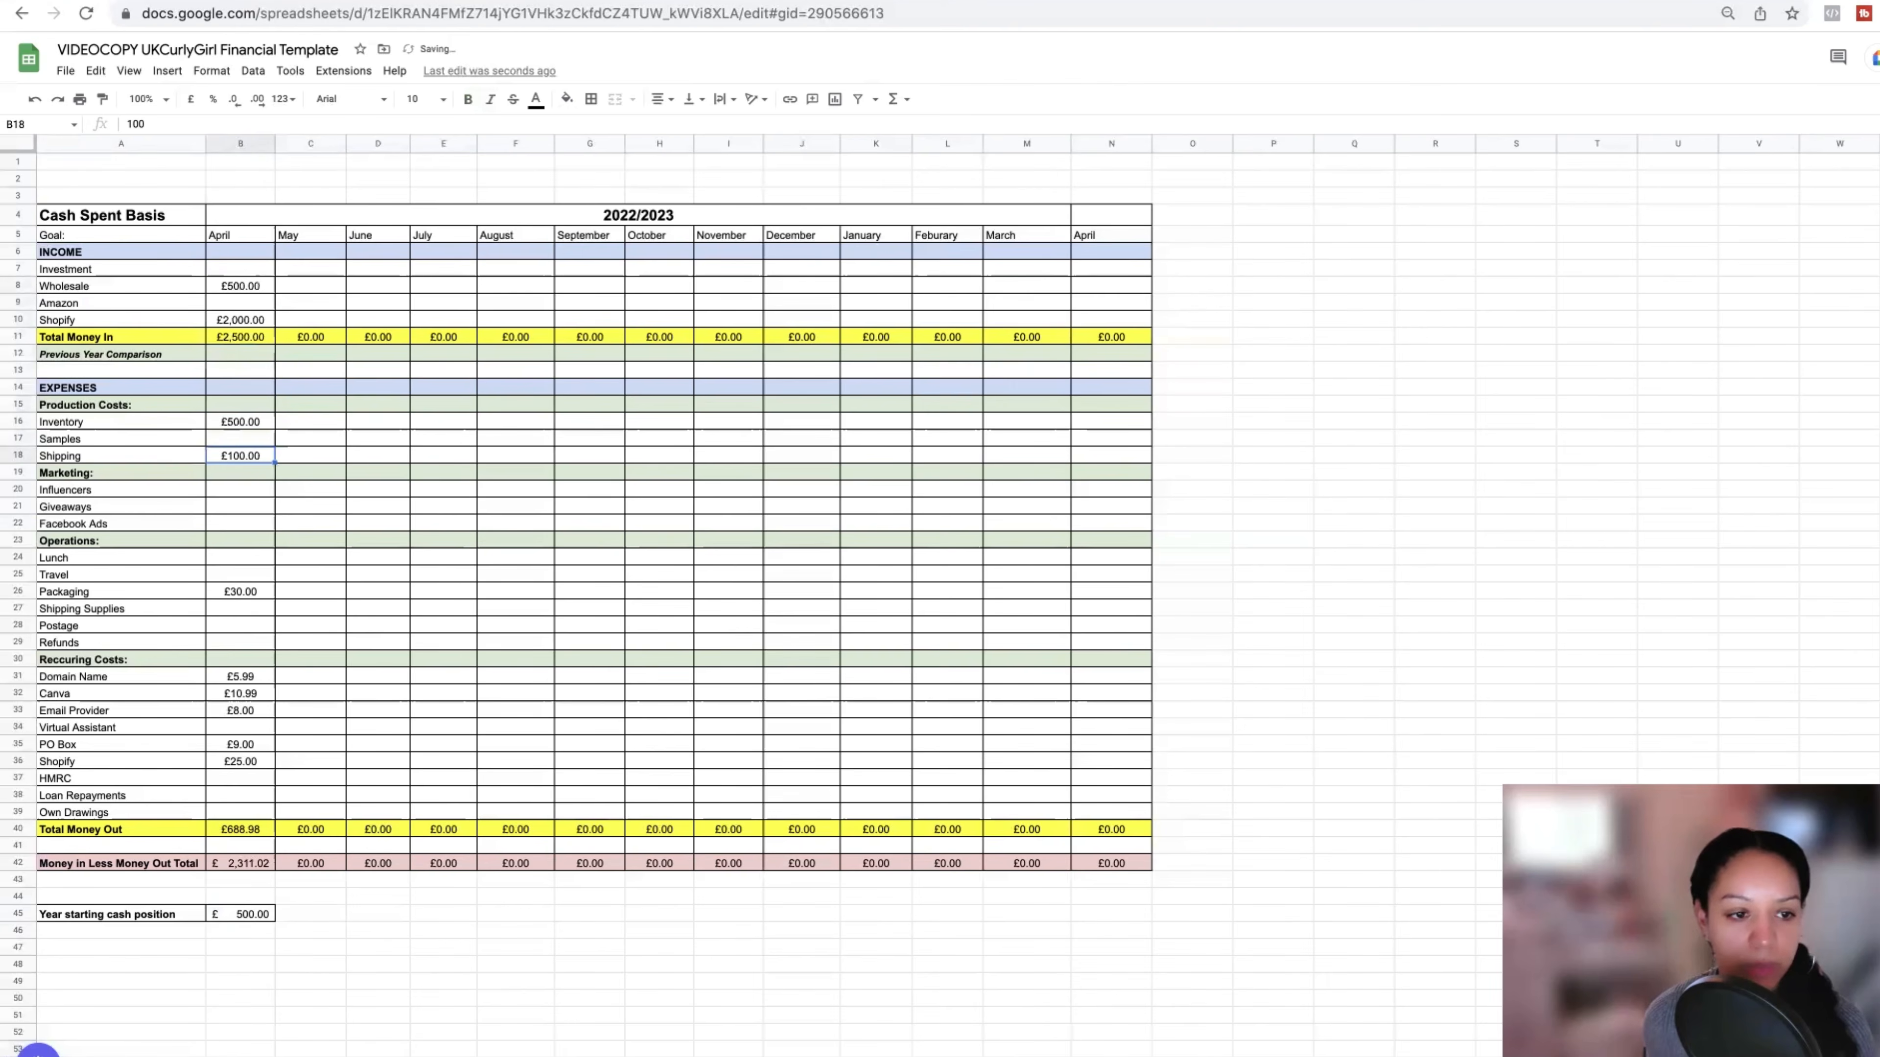
{"action": "key", "text": "Up"}
{"action": "key", "text": "Up"}
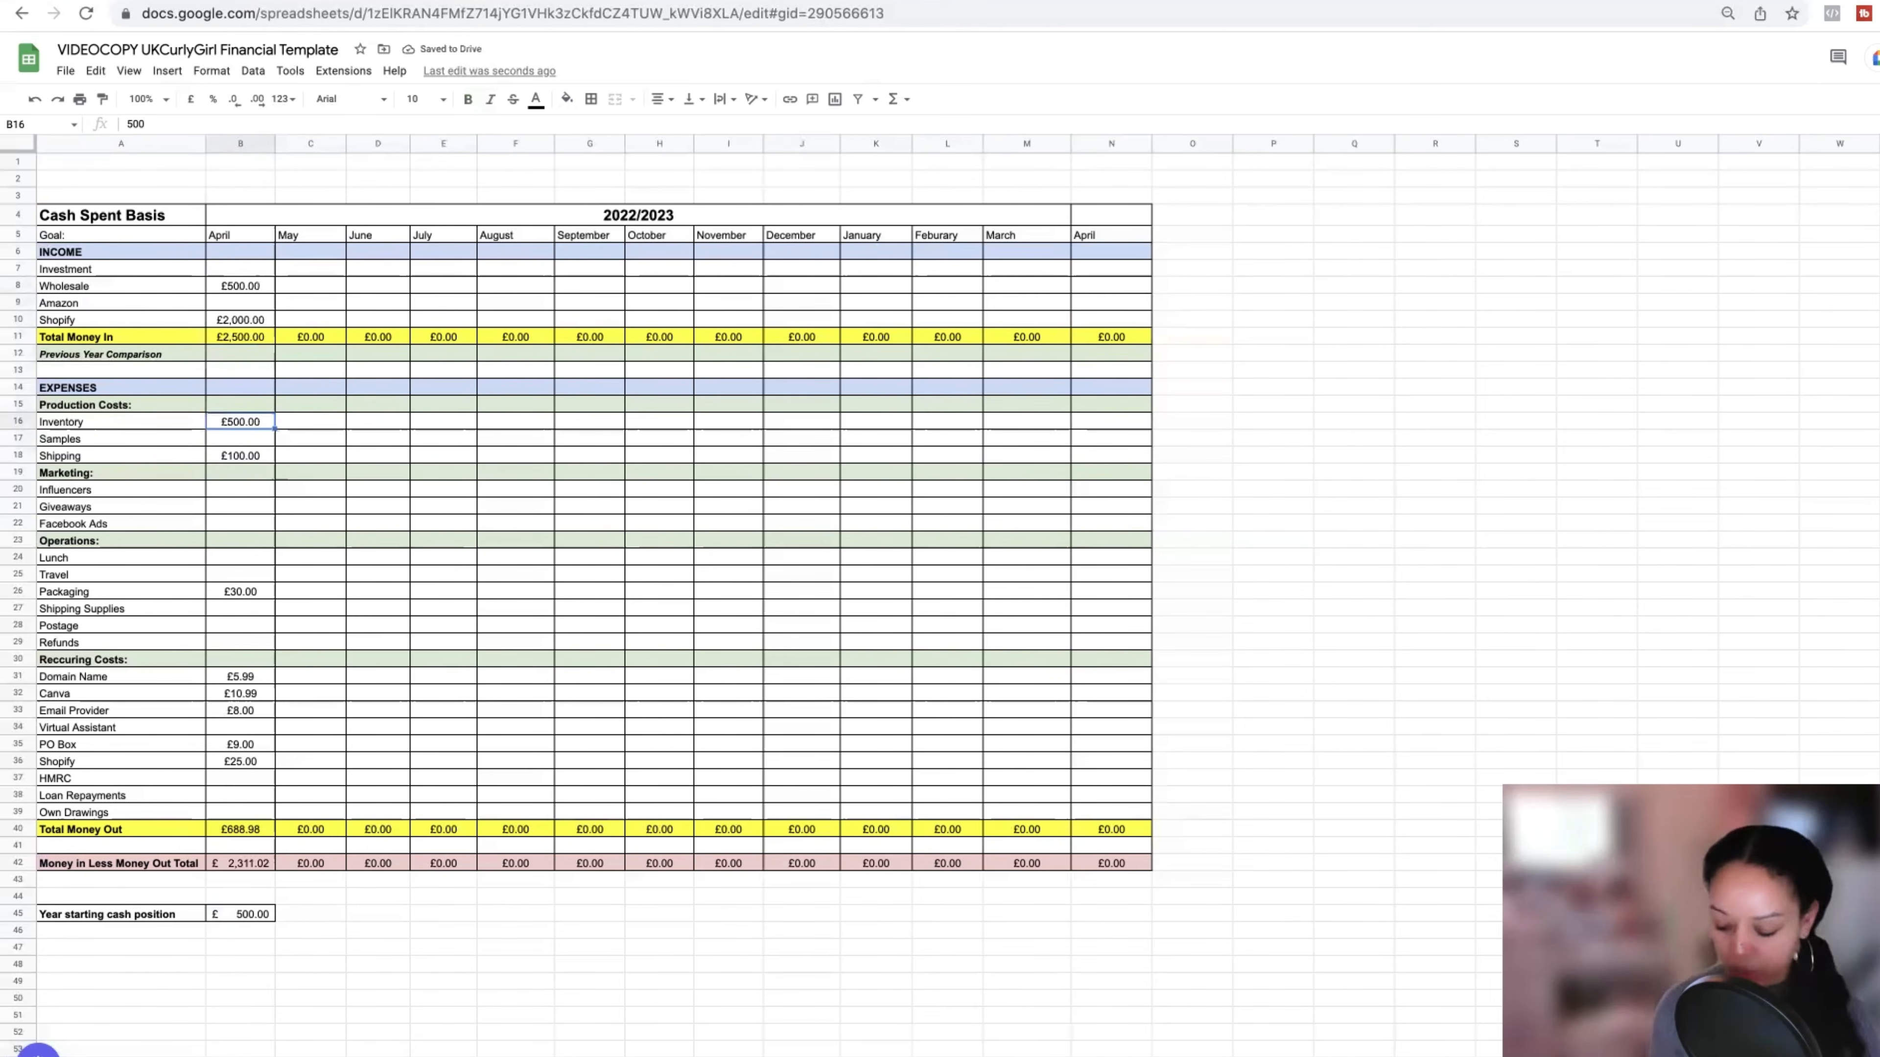
{"action": "key", "text": "Delete"}
- Clear the April Packaging amount under Operations
{"action": "key", "text": "Down"}
{"action": "key", "text": "Down"}
{"action": "key", "text": "Down"}
{"action": "key", "text": "Down"}
{"action": "key", "text": "Down"}
{"action": "key", "text": "Down"}
{"action": "key", "text": "Down"}
{"action": "key", "text": "Down"}
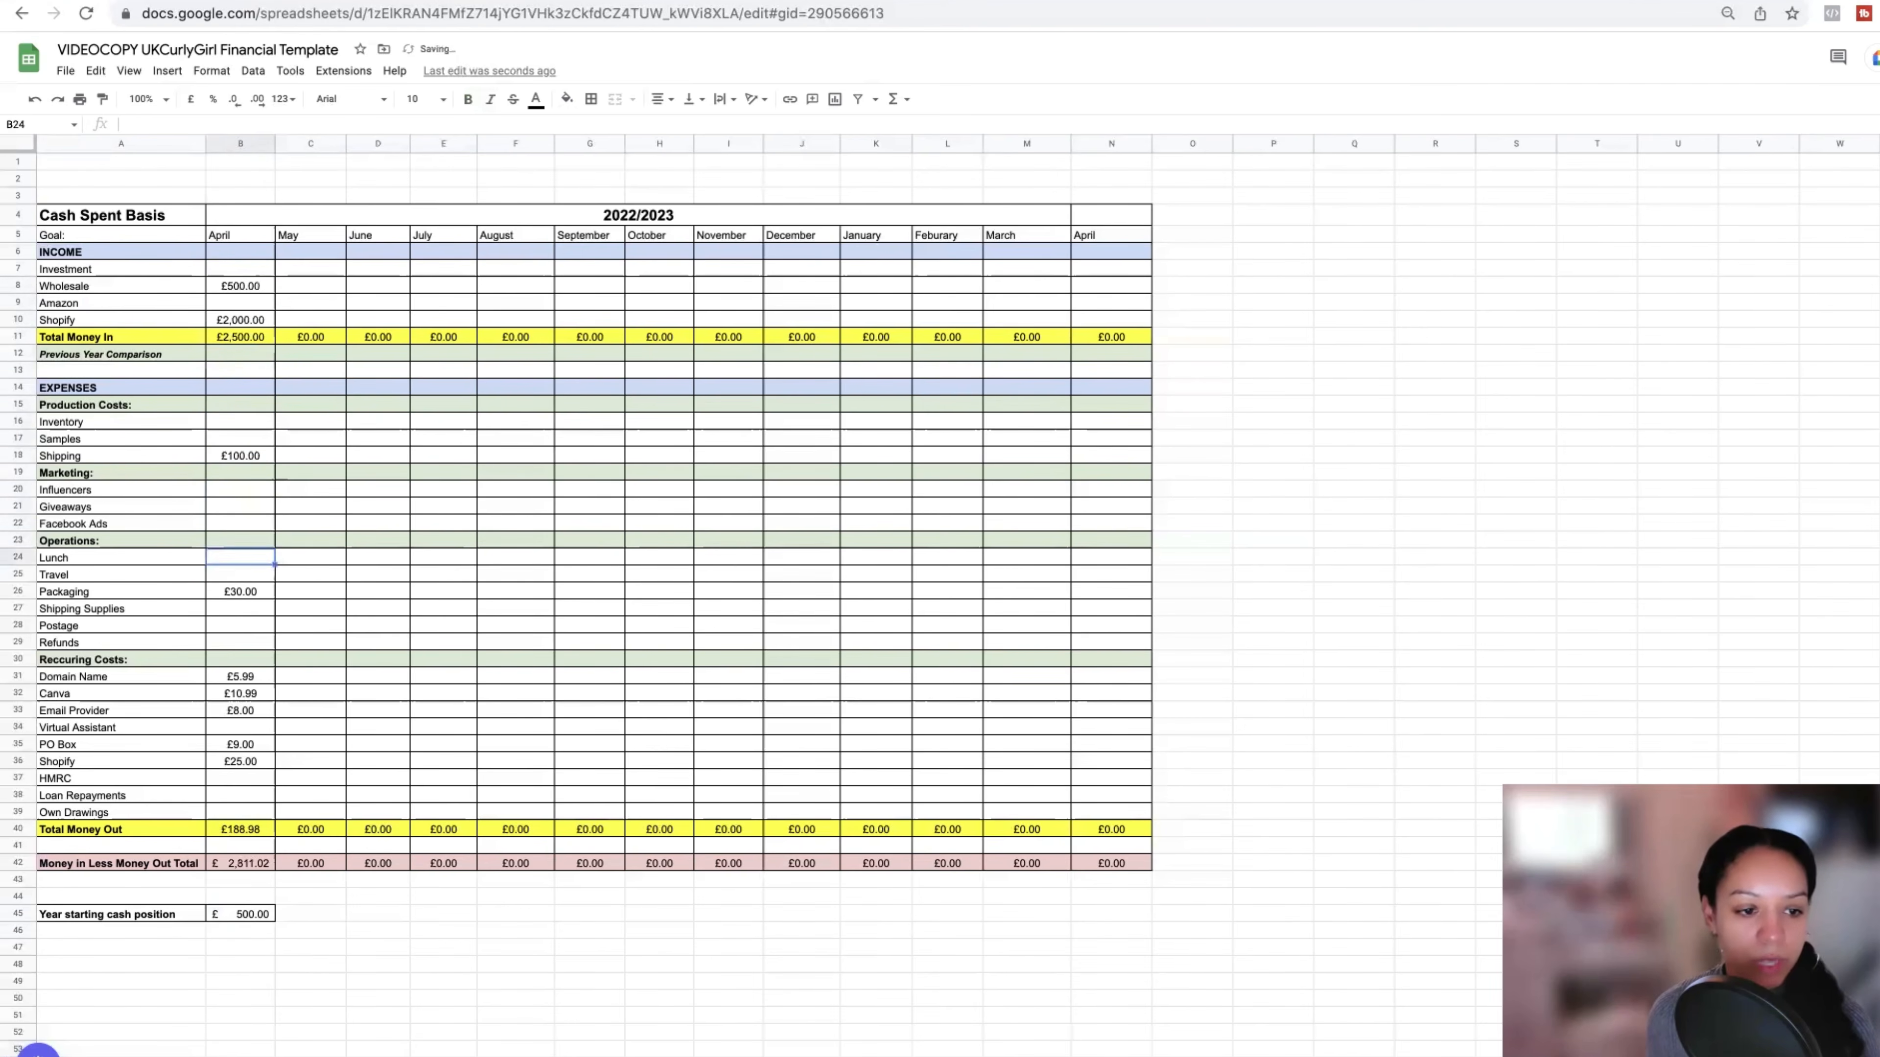
{"action": "key", "text": "Down"}
{"action": "key", "text": "Down"}
{"action": "key", "text": "Delete"}
- Clear all April recurring cost amounts: Domain Name, Canva, Email Provider, PO Box and Shopify
{"action": "key", "text": "Down"}
{"action": "key", "text": "Down"}
{"action": "key", "text": "Down"}
{"action": "key", "text": "Down"}
{"action": "key", "text": "Down"}
{"action": "key", "text": "Down"}
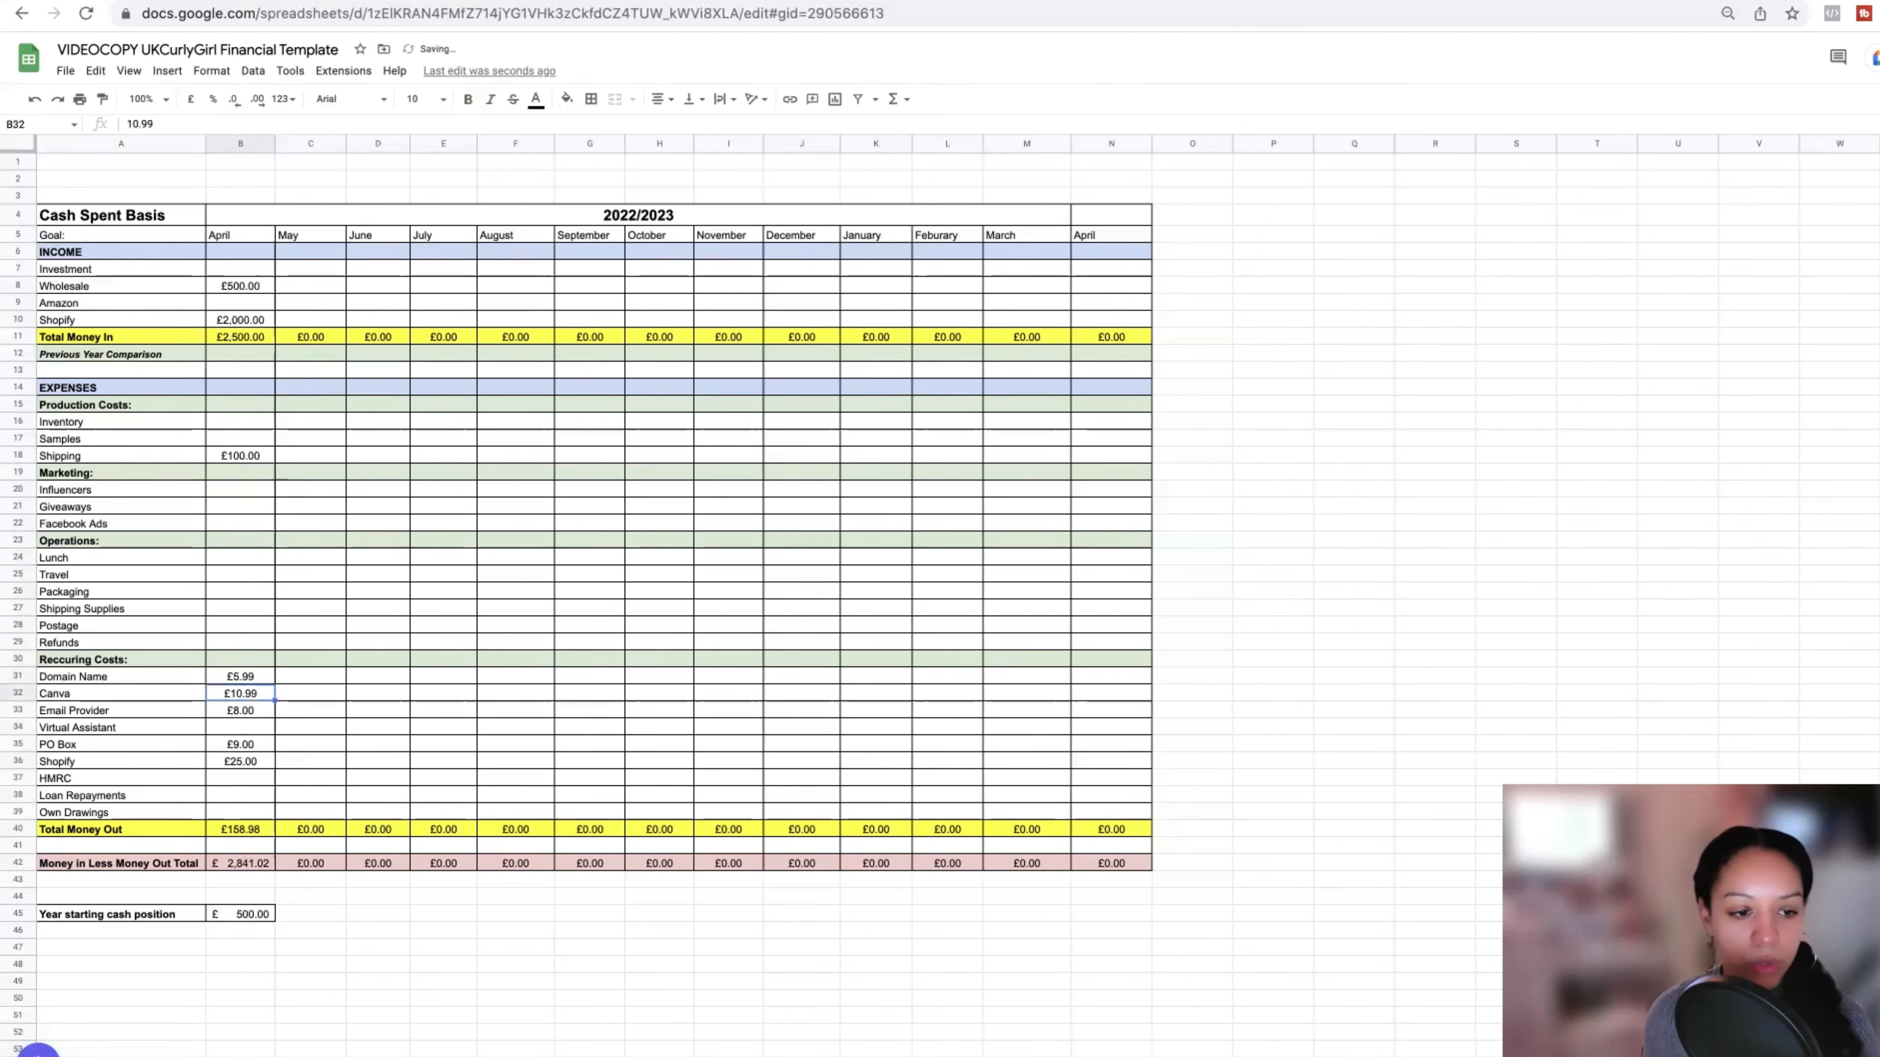
{"action": "key", "text": "Delete"}
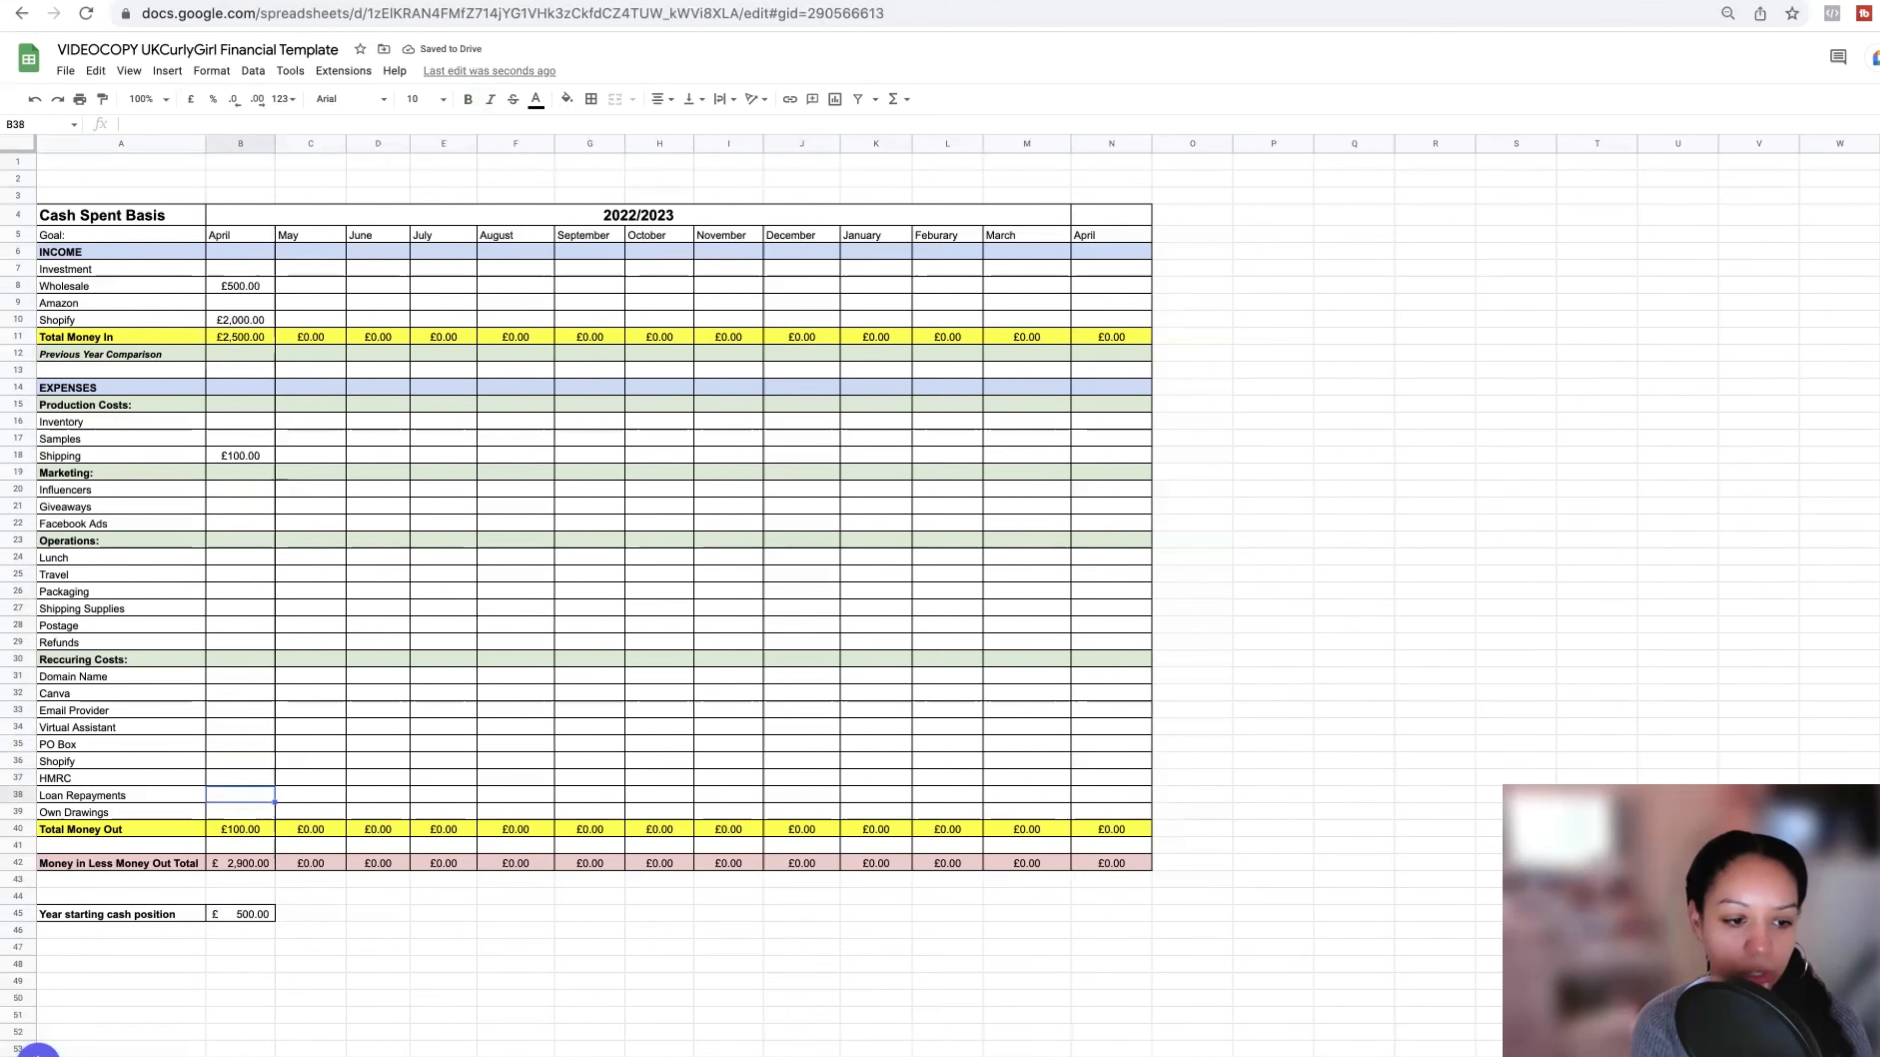
- Check the April Money in Less Money Out Total and Year starting cash position, and return to the 2022 overview sheet
{"action": "key", "text": "Down"}
{"action": "key", "text": "Down"}
{"action": "key", "text": "Down"}
{"action": "key", "text": "Down"}
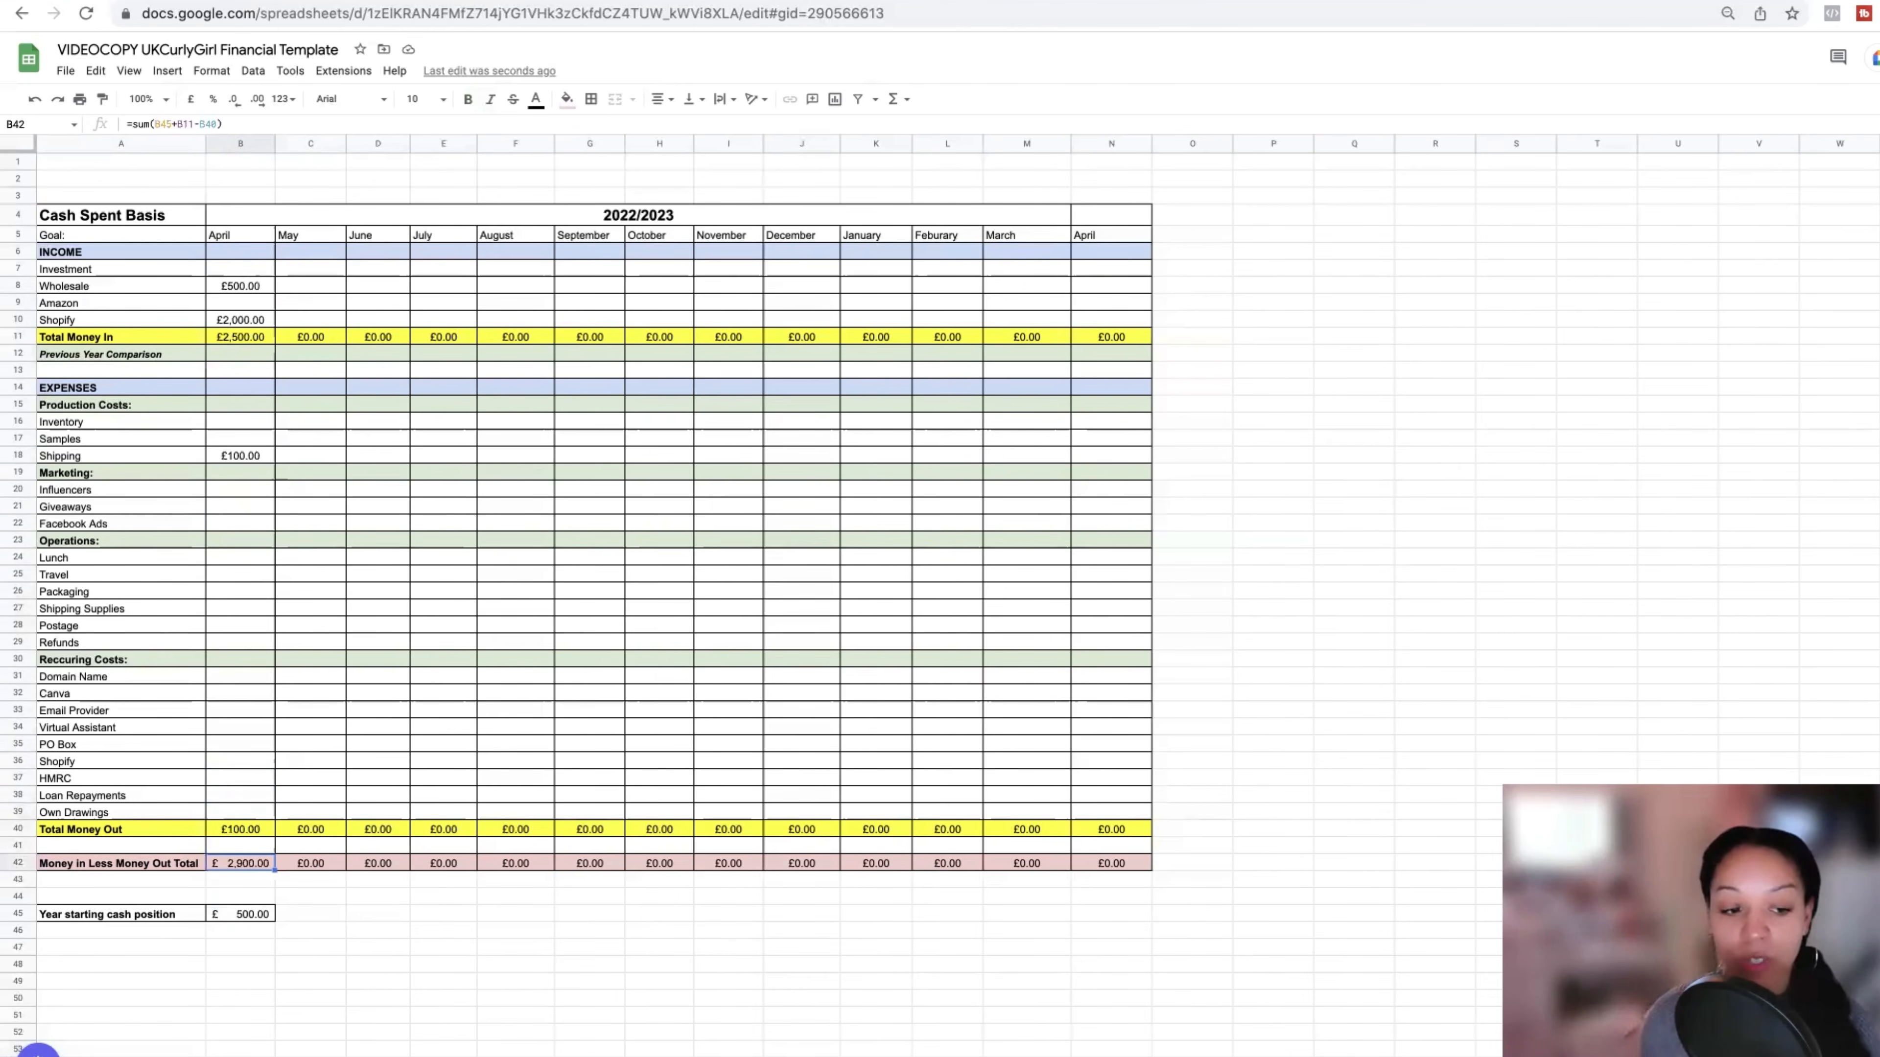
{"action": "key", "text": "Down"}
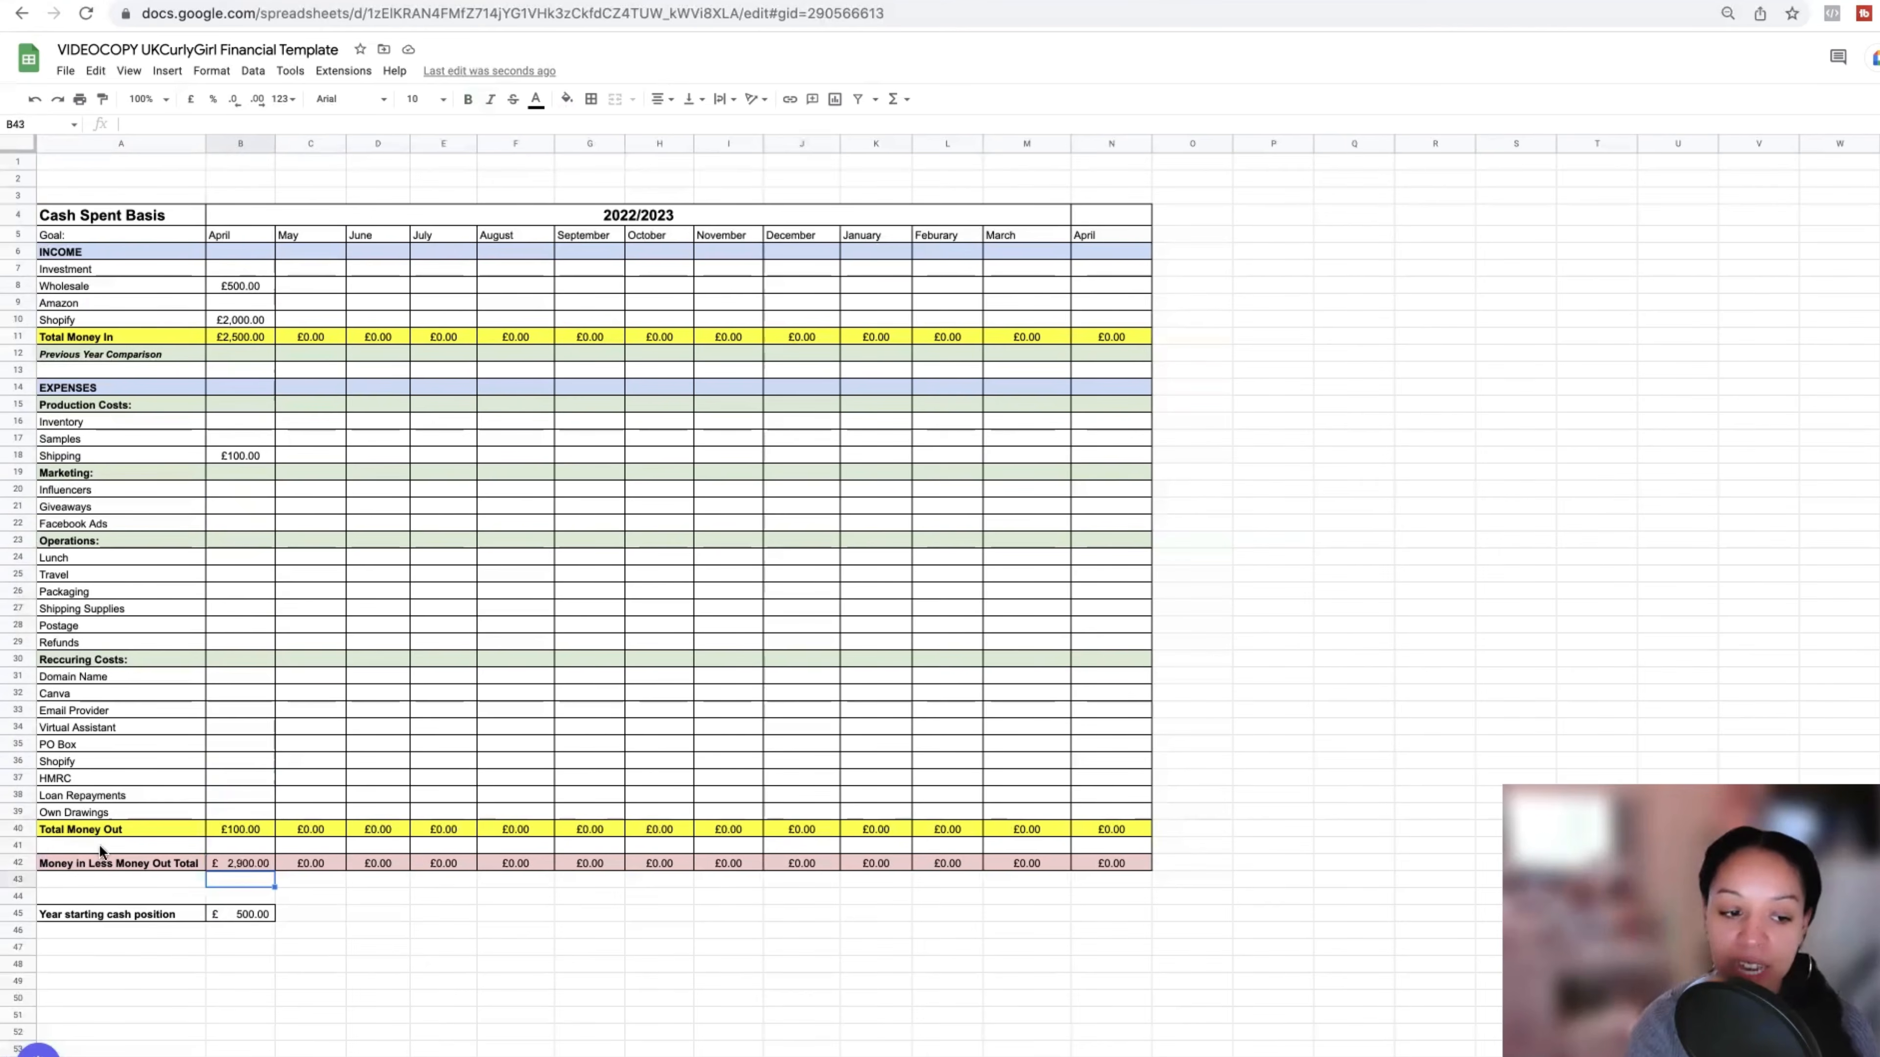
{"action": "left_click_drag", "start_coordinate": [116, 899], "coordinate": [317, 936]}
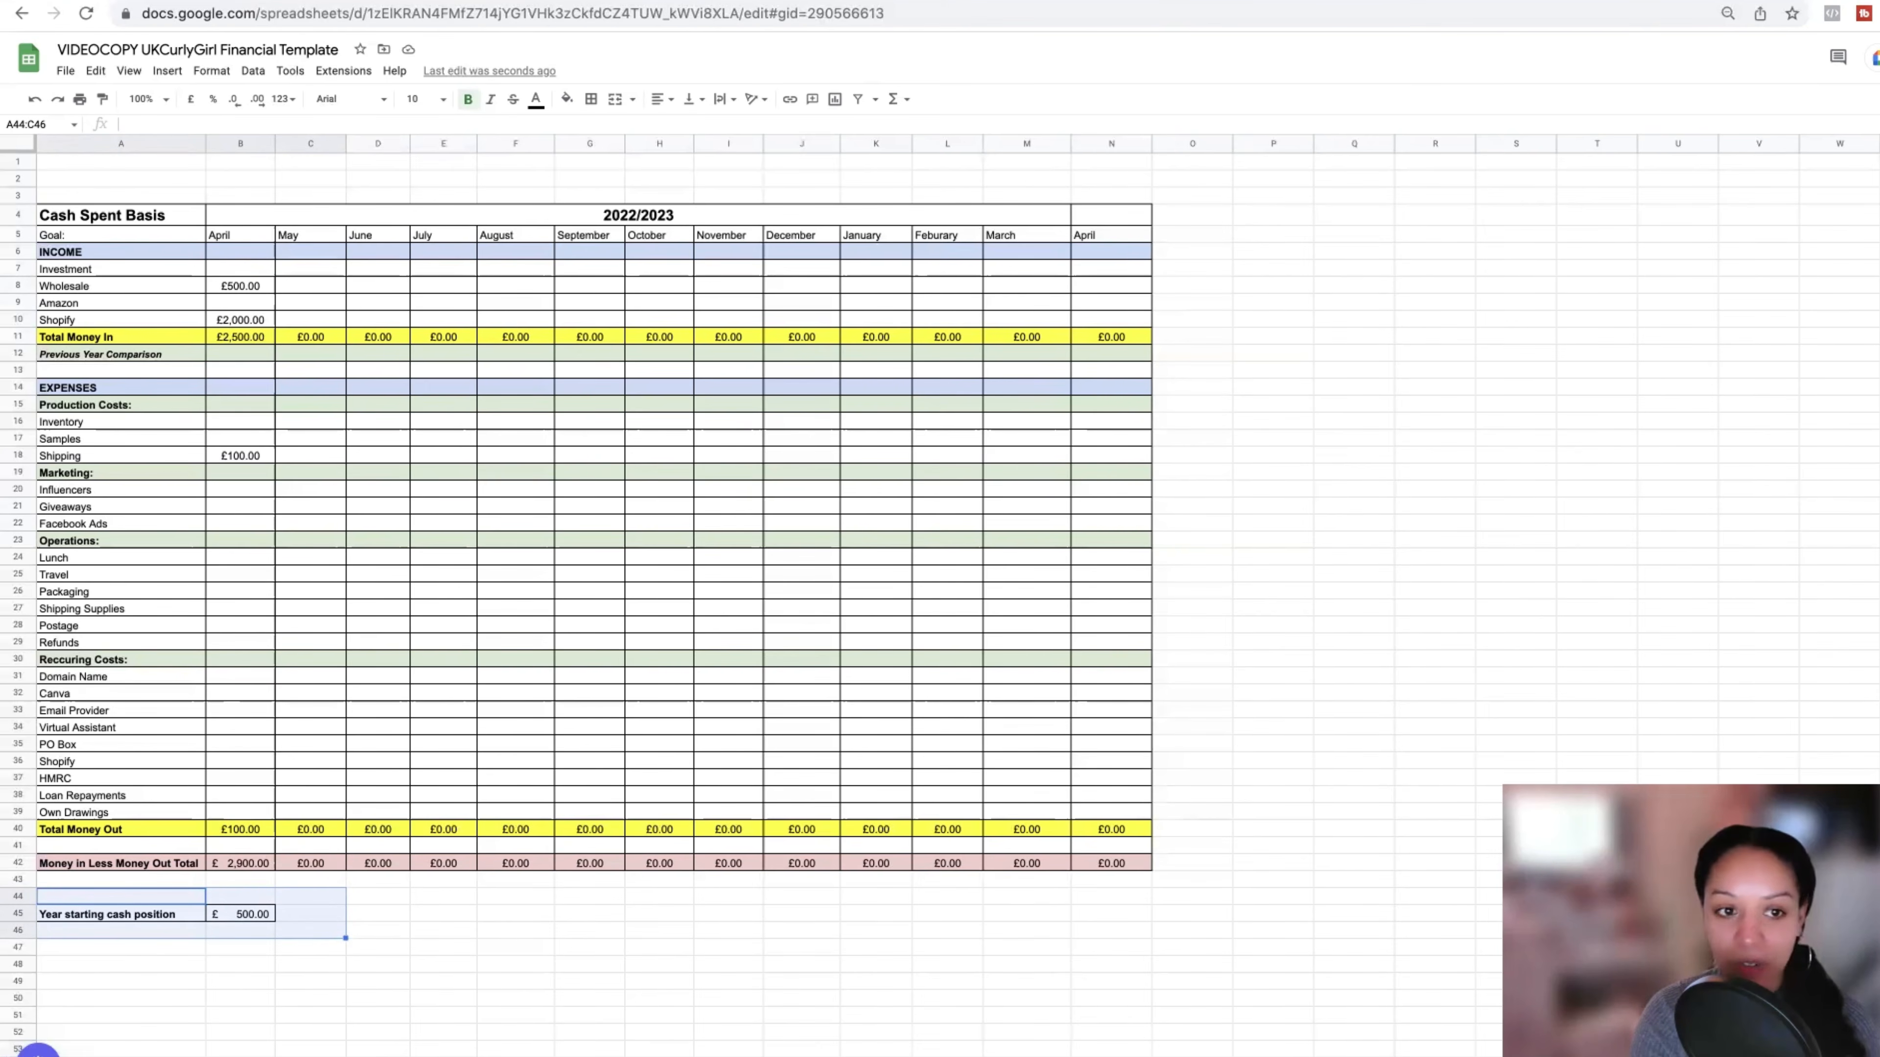
{"action": "key", "text": "alt+Up"}
{"action": "key", "text": "alt+Up"}
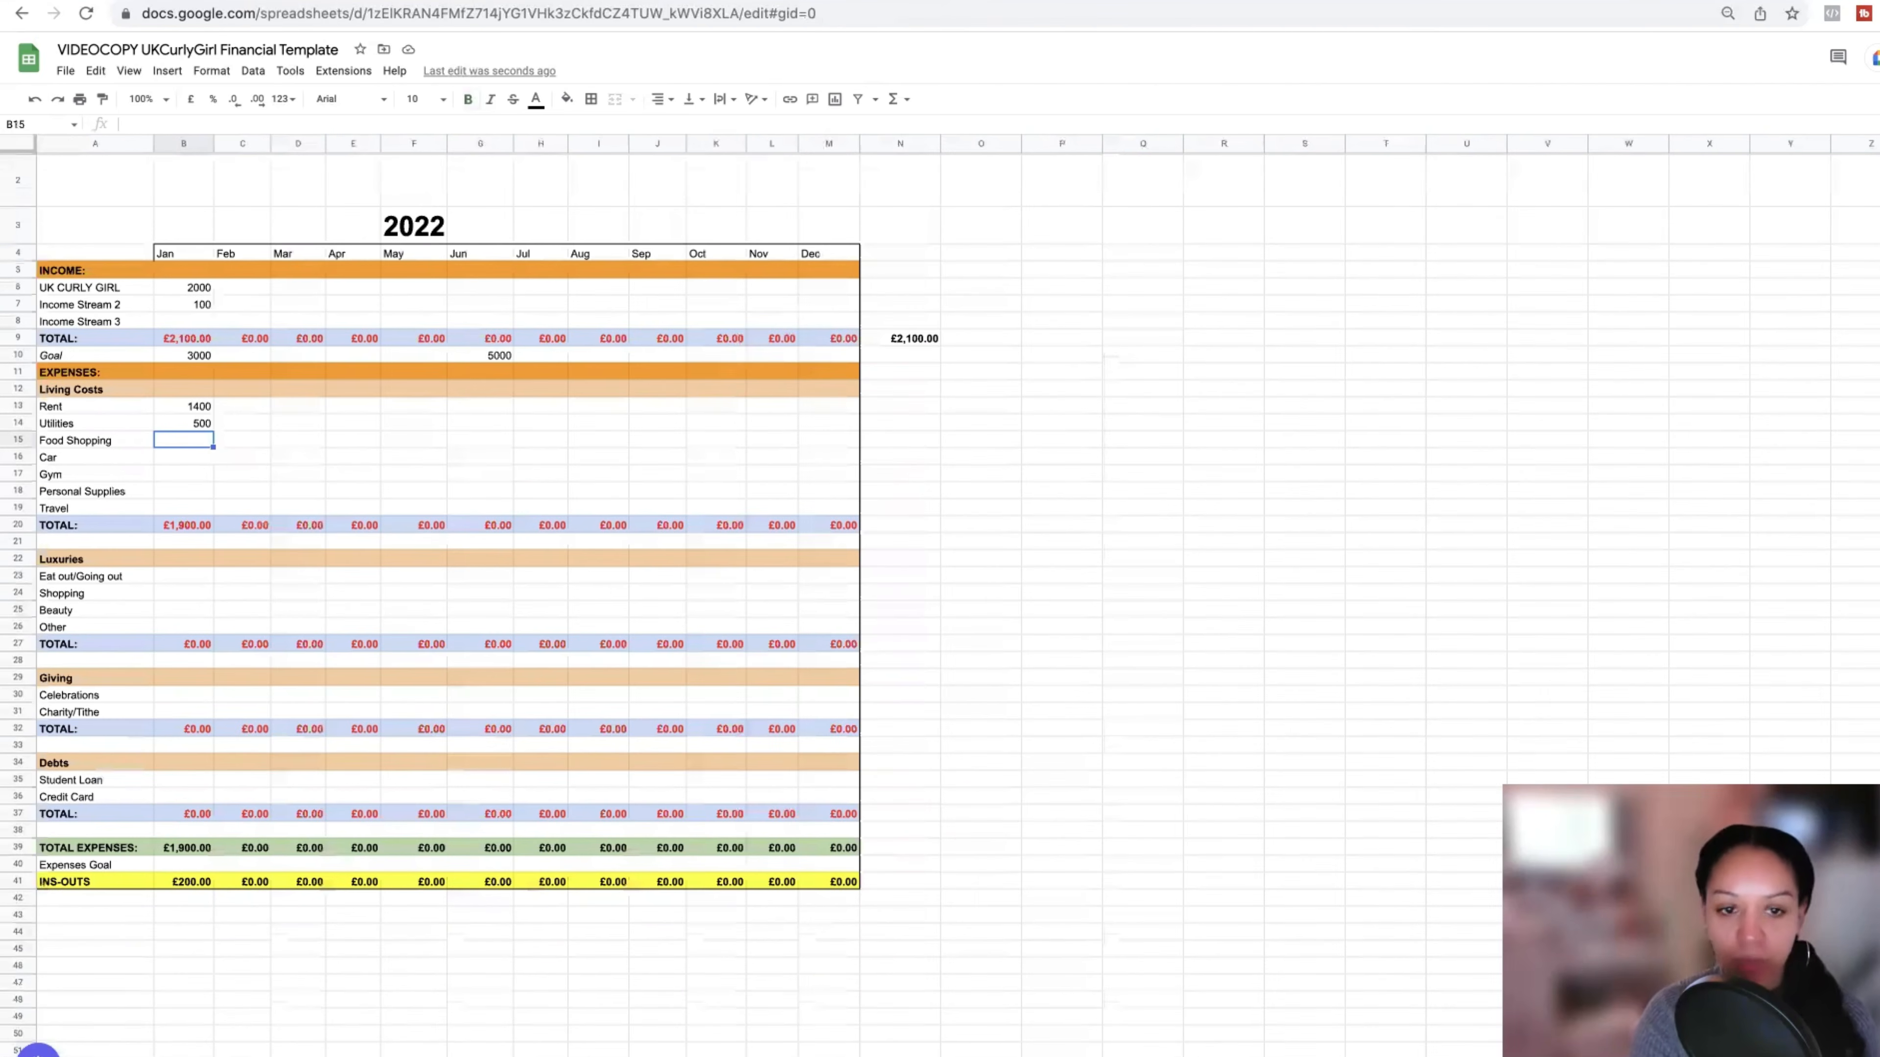